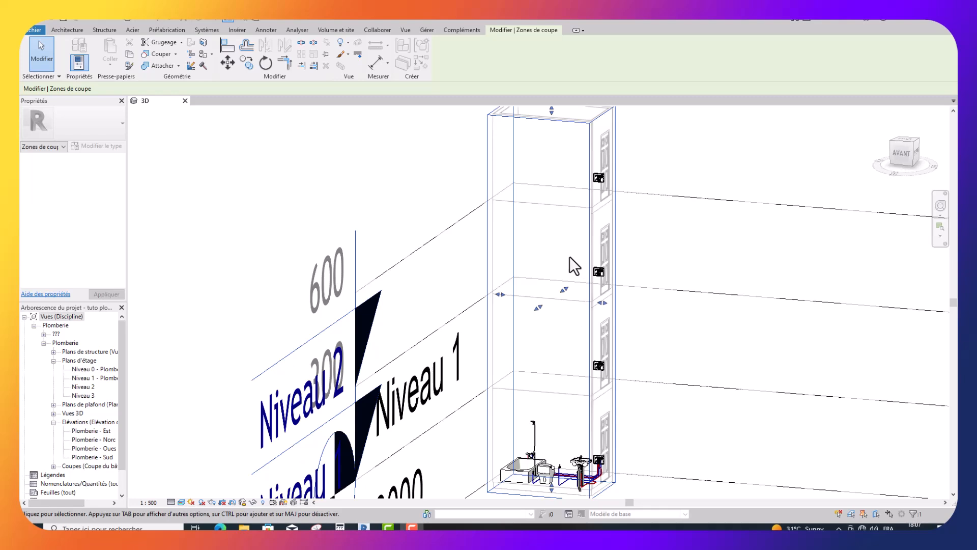
Step: Copy the bathtub, toilet, draw-off tap and washbasin on Niveau 0 to the clipboard
{"action": "scroll", "coordinate": [539, 301], "scroll_direction": "up", "scroll_amount": 3}
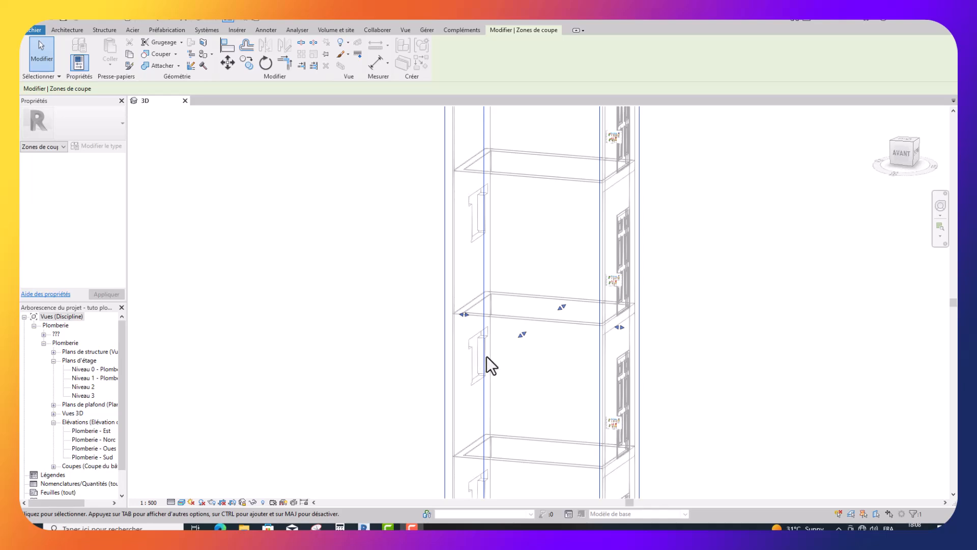
{"action": "scroll", "coordinate": [491, 356], "scroll_direction": "down", "scroll_amount": 3}
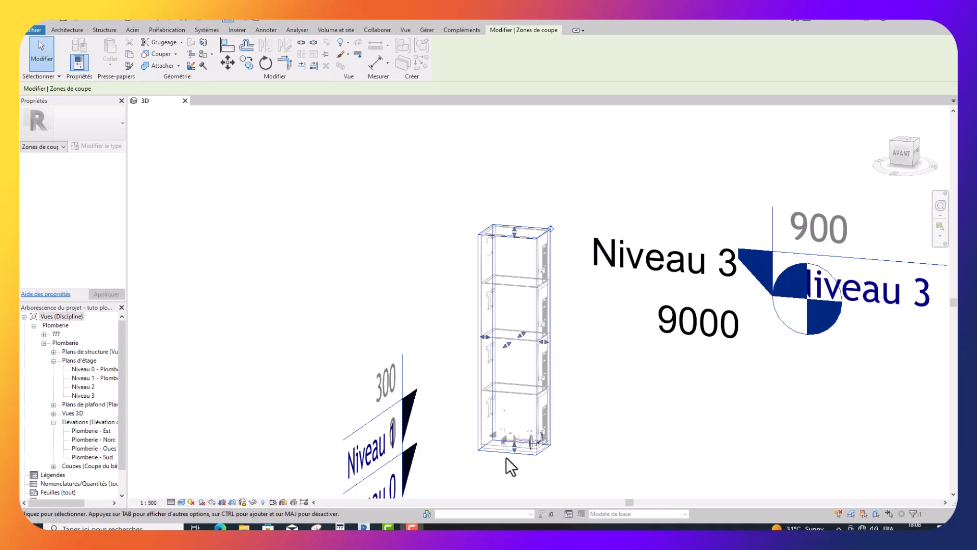
{"action": "scroll", "coordinate": [506, 457], "scroll_direction": "up", "scroll_amount": 6}
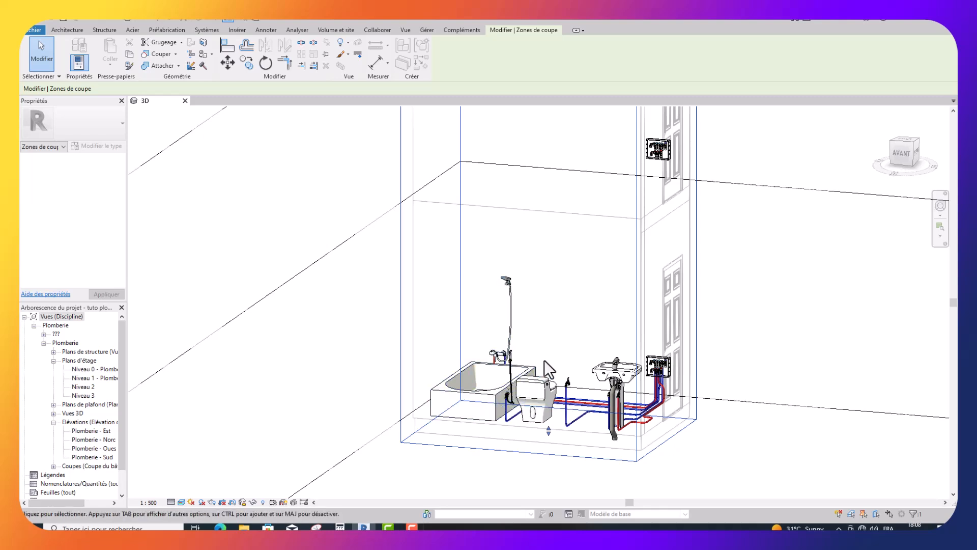
{"action": "left_click", "coordinate": [526, 367]}
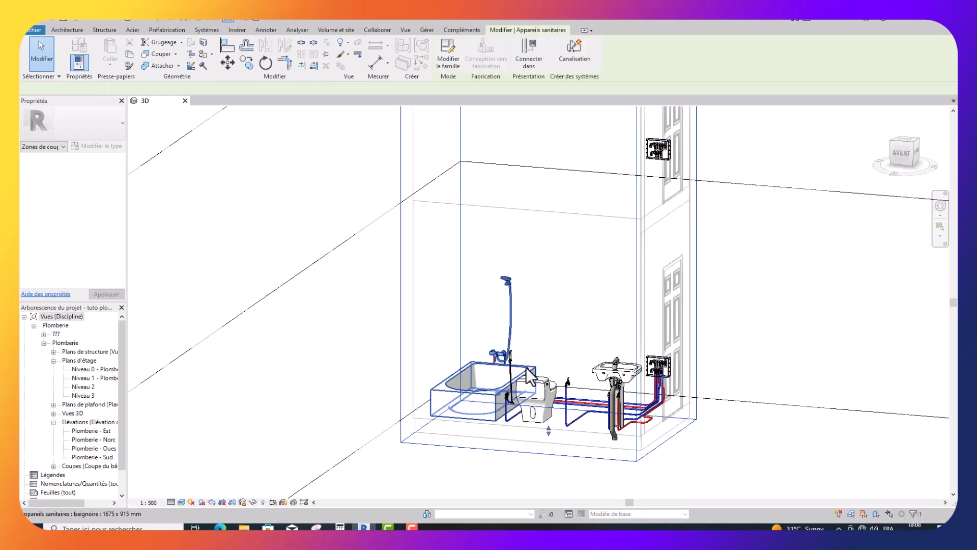
{"action": "left_click", "coordinate": [547, 386], "text": "ctrl"}
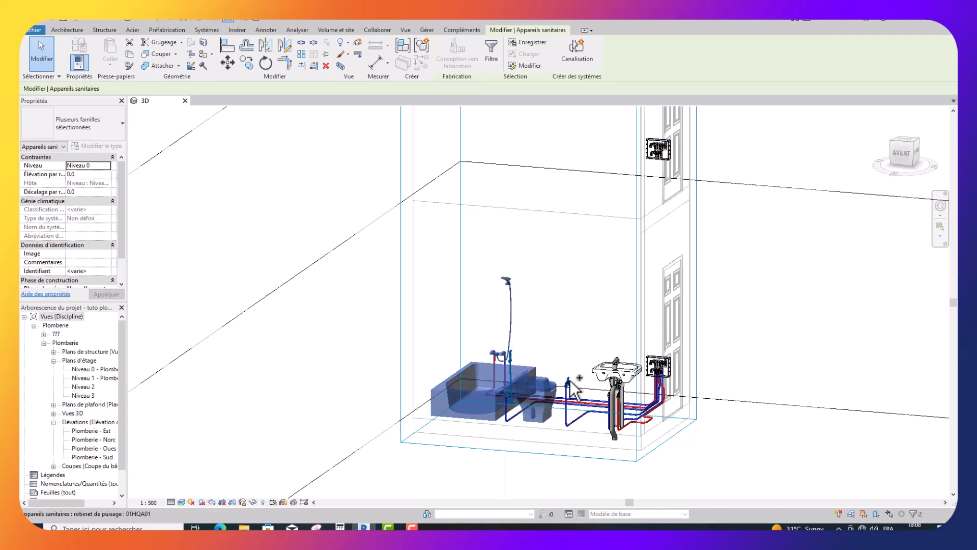
{"action": "left_click", "coordinate": [599, 372], "text": "ctrl"}
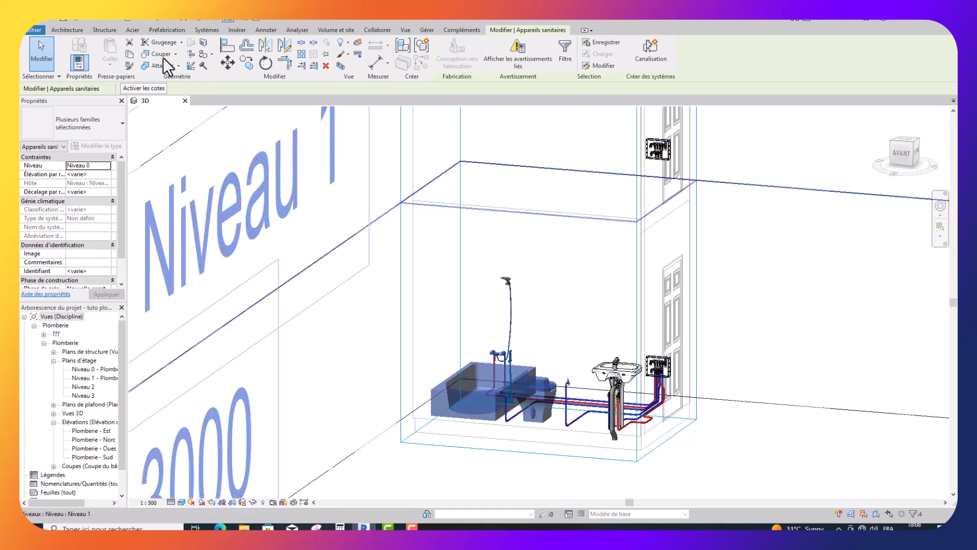
{"action": "left_click", "coordinate": [130, 57]}
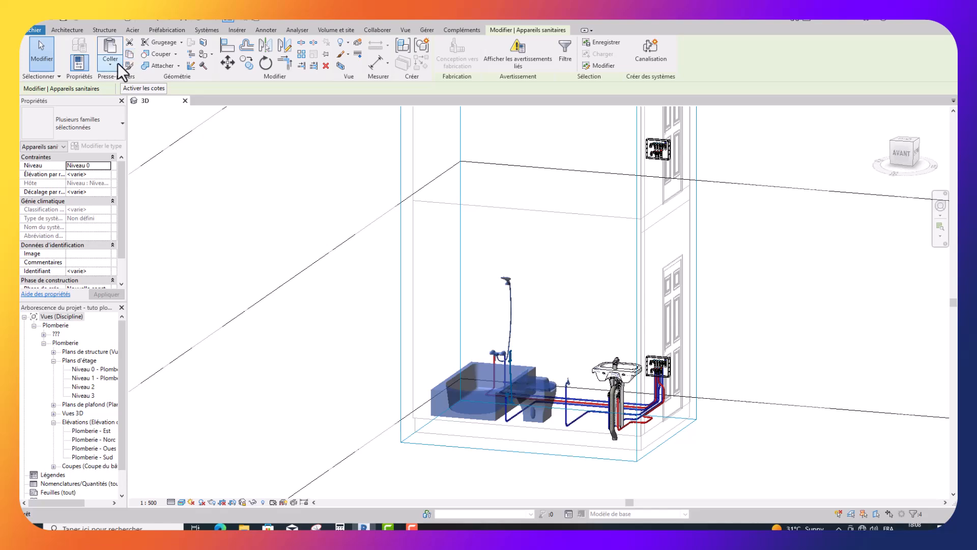
Step: Paste the copied sanitary fixtures aligned to the selected levels Niveau 1, Niveau 2 and Niveau 3
{"action": "left_click", "coordinate": [114, 63]}
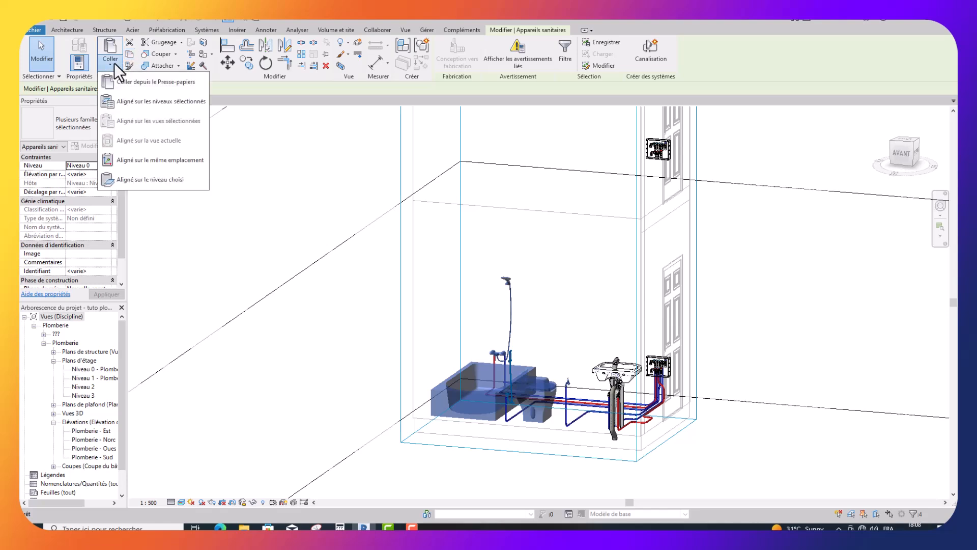
{"action": "left_click", "coordinate": [140, 103]}
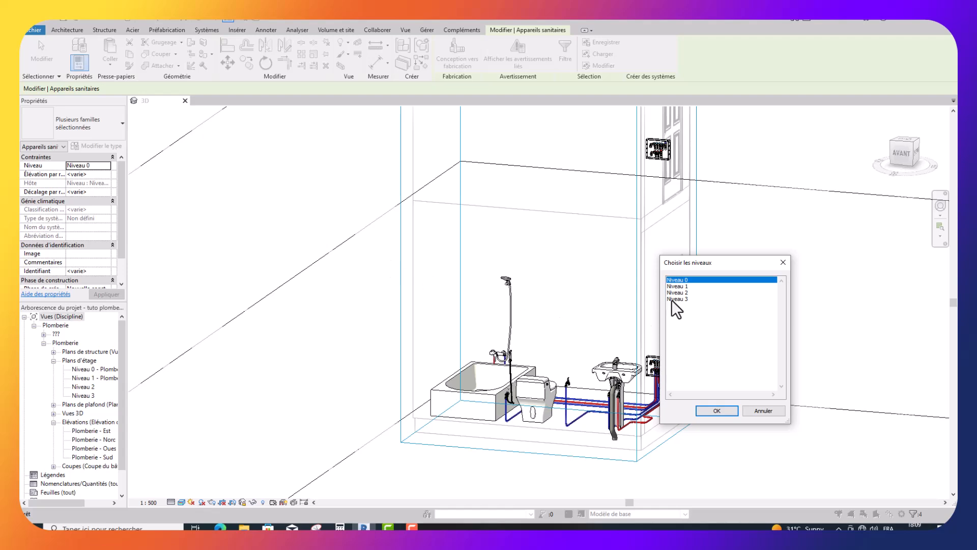
{"action": "left_click", "coordinate": [679, 287]}
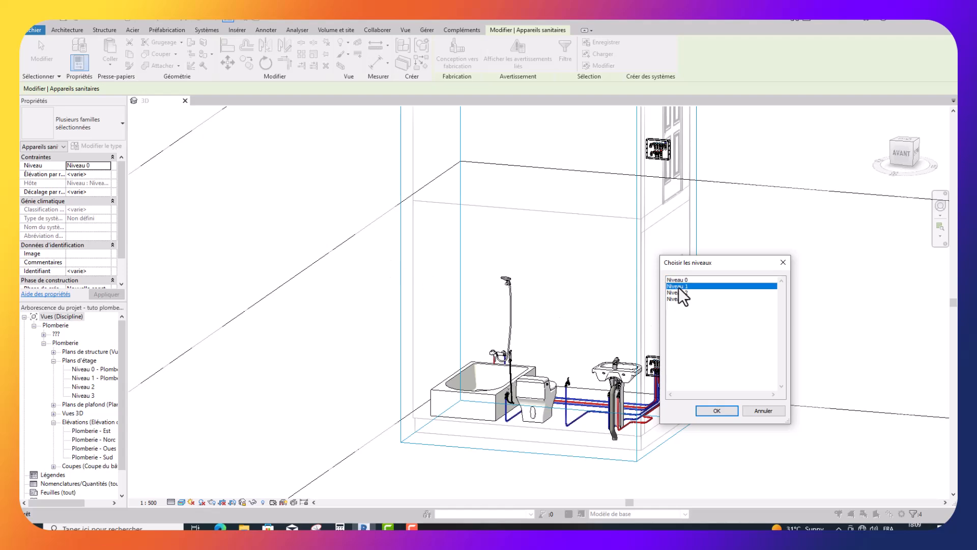
{"action": "left_click", "coordinate": [677, 293], "text": "ctrl"}
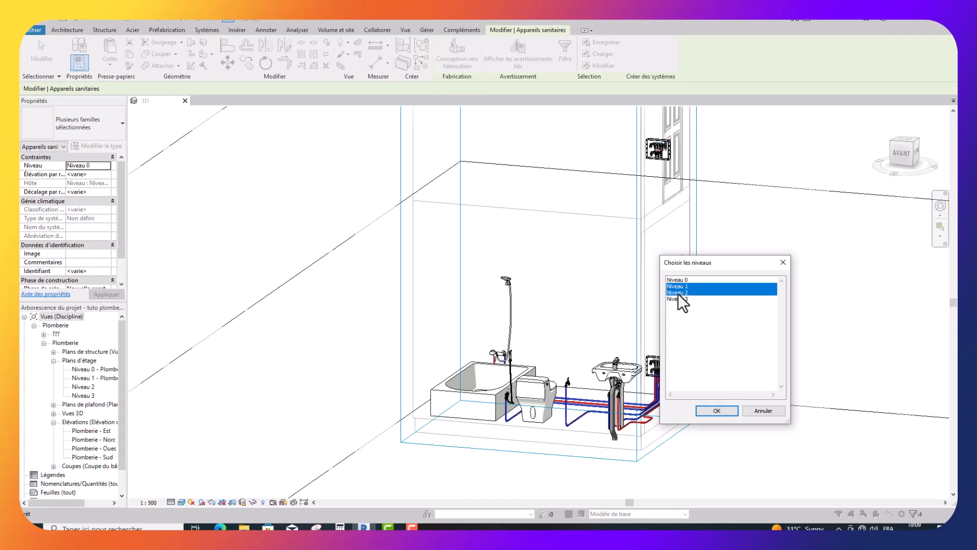
{"action": "left_click", "coordinate": [678, 299], "text": "ctrl"}
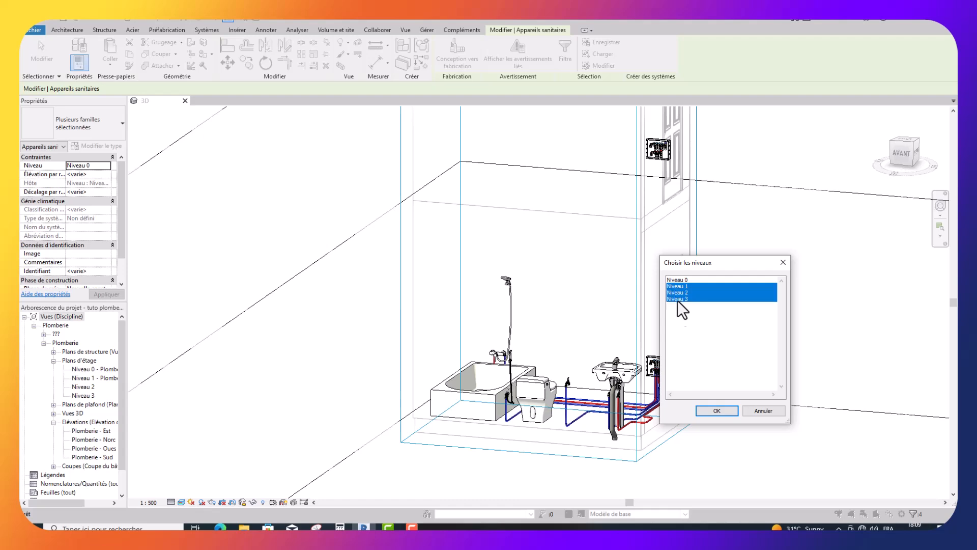
{"action": "left_click", "coordinate": [725, 409]}
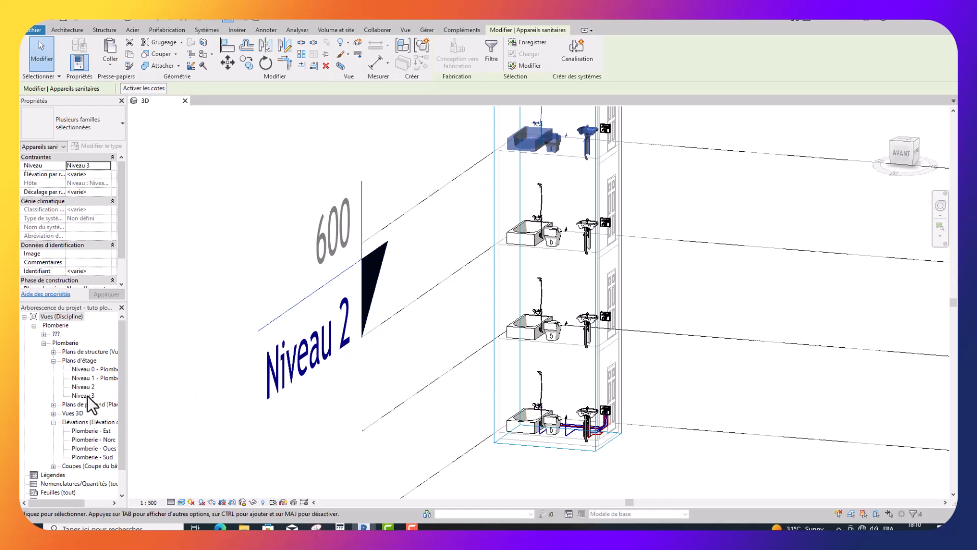
{"action": "key", "text": "Escape"}
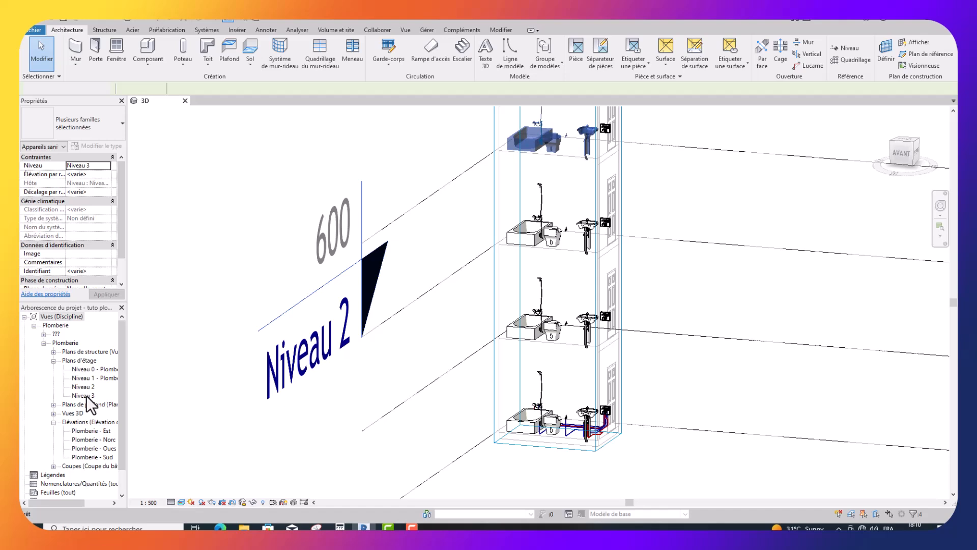
Step: Open the Niveau 3 floor plan at the bathroom
{"action": "double_click", "coordinate": [84, 396]}
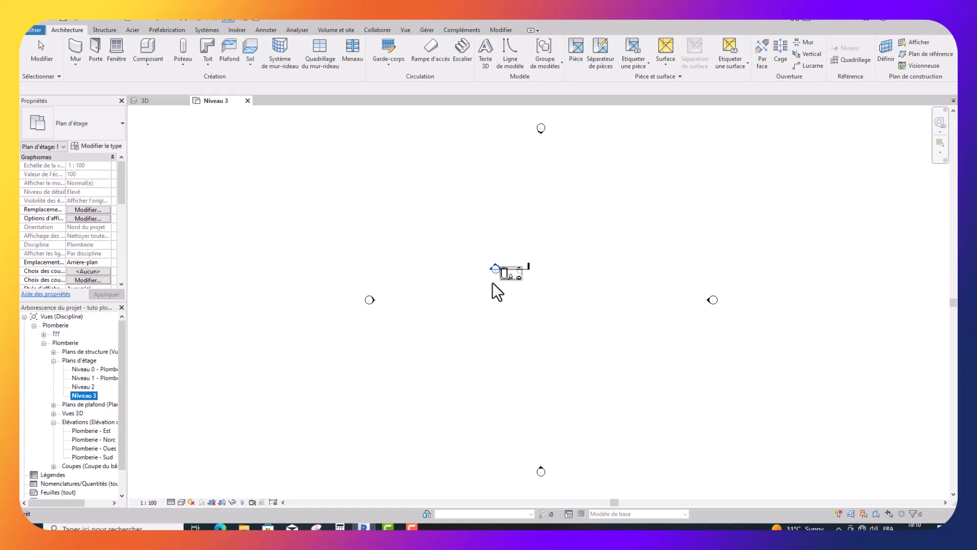
{"action": "scroll", "coordinate": [509, 275], "scroll_direction": "up", "scroll_amount": 3}
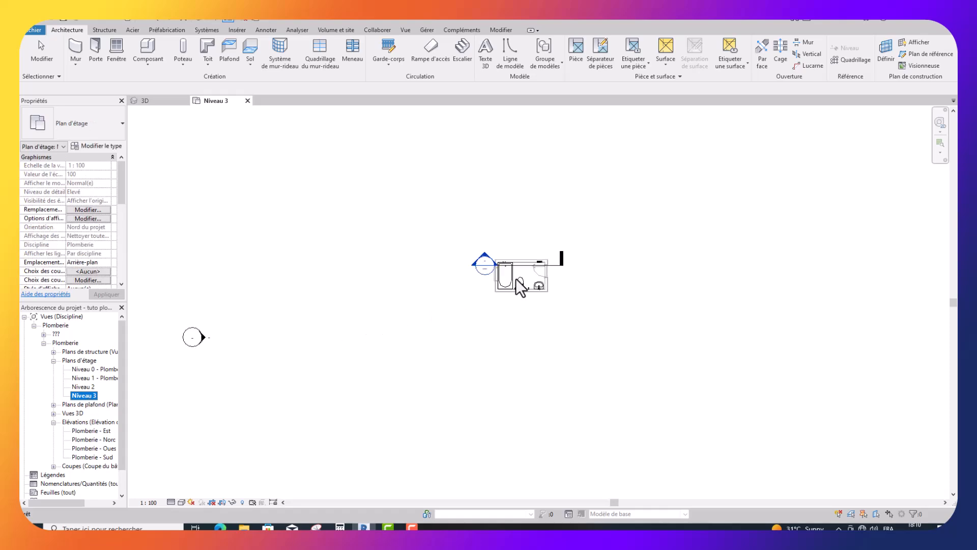
{"action": "scroll", "coordinate": [527, 277], "scroll_direction": "up", "scroll_amount": 4}
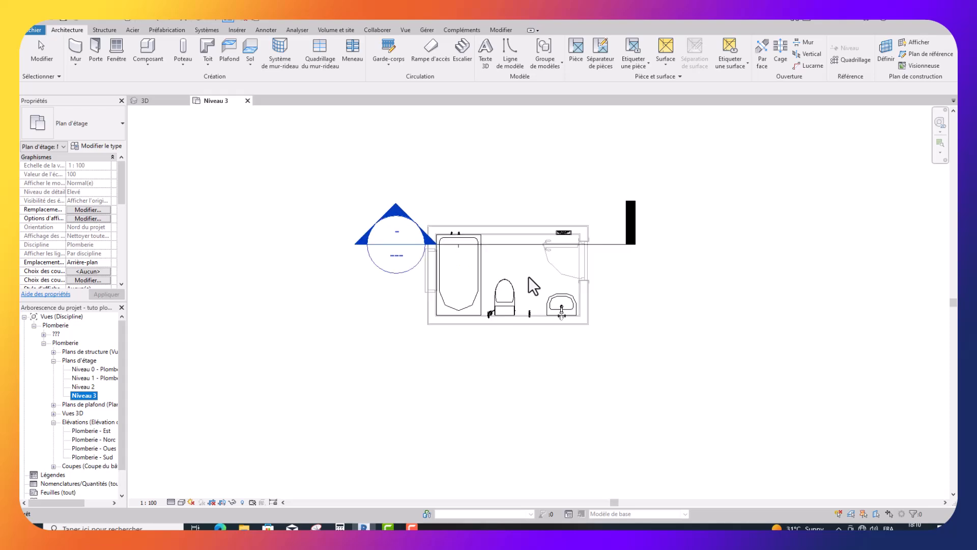
{"action": "scroll", "coordinate": [529, 277], "scroll_direction": "up", "scroll_amount": 2}
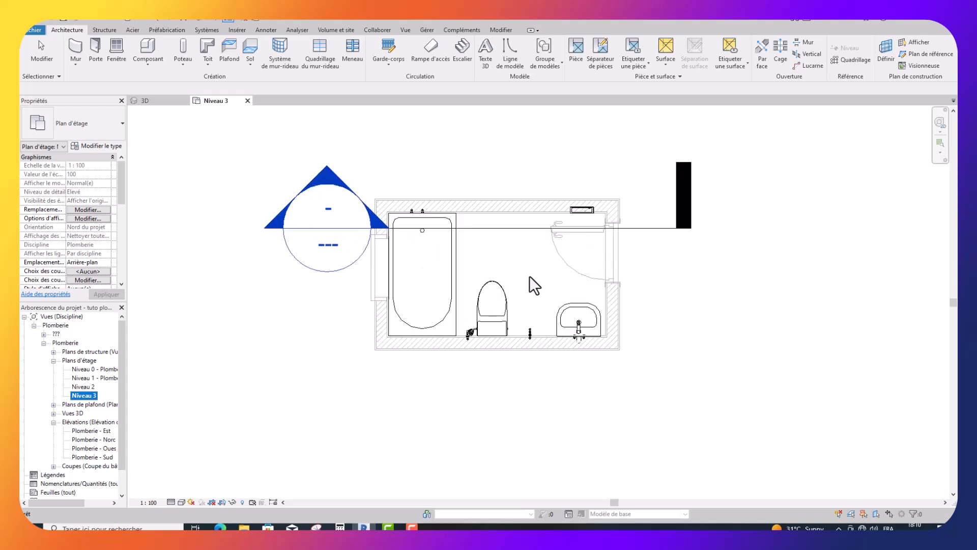
{"action": "scroll", "coordinate": [529, 277], "scroll_direction": "up", "scroll_amount": 1}
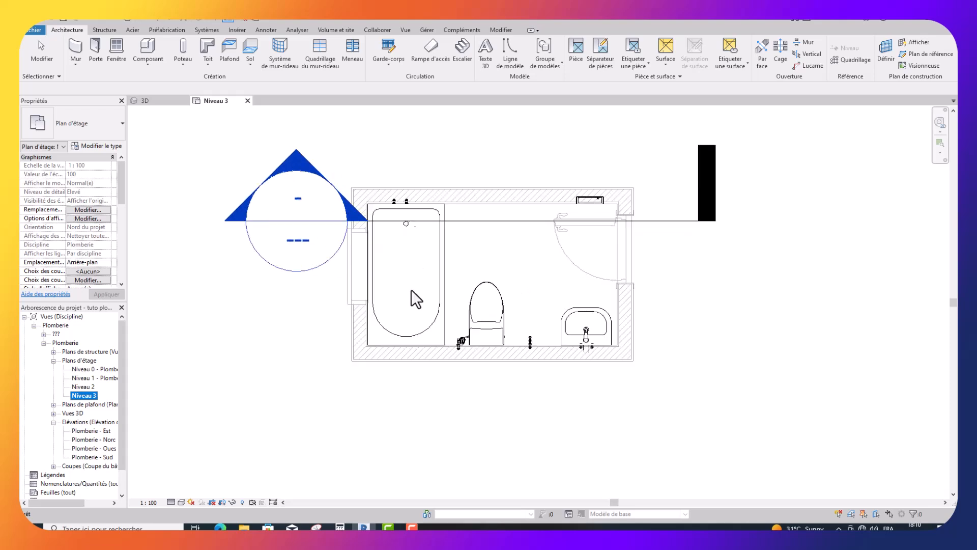
Step: Start a pipe and set the Standard pipe type's routing preference segment to PVC-U - NF EN 1329-1
{"action": "left_click", "coordinate": [208, 31]}
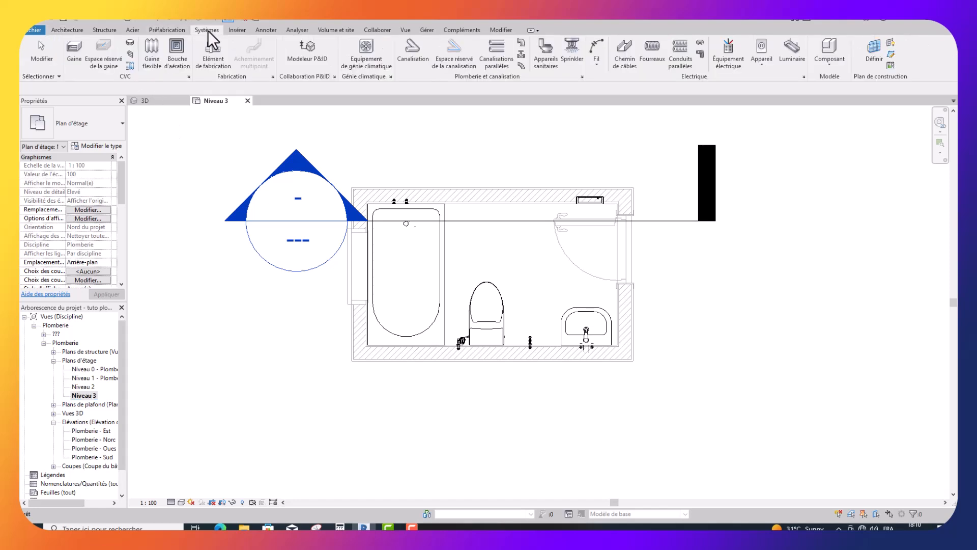
{"action": "left_click", "coordinate": [410, 56]}
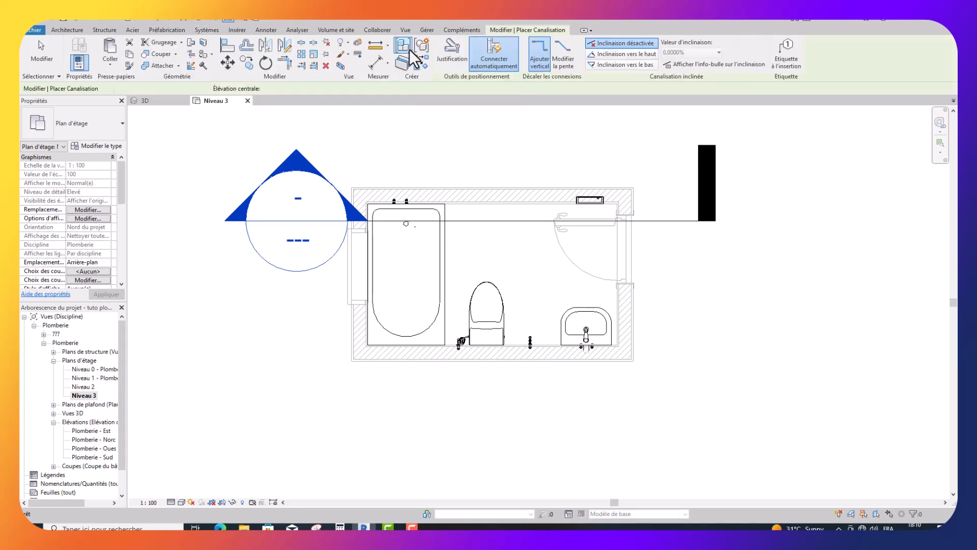
{"action": "left_click", "coordinate": [107, 146]}
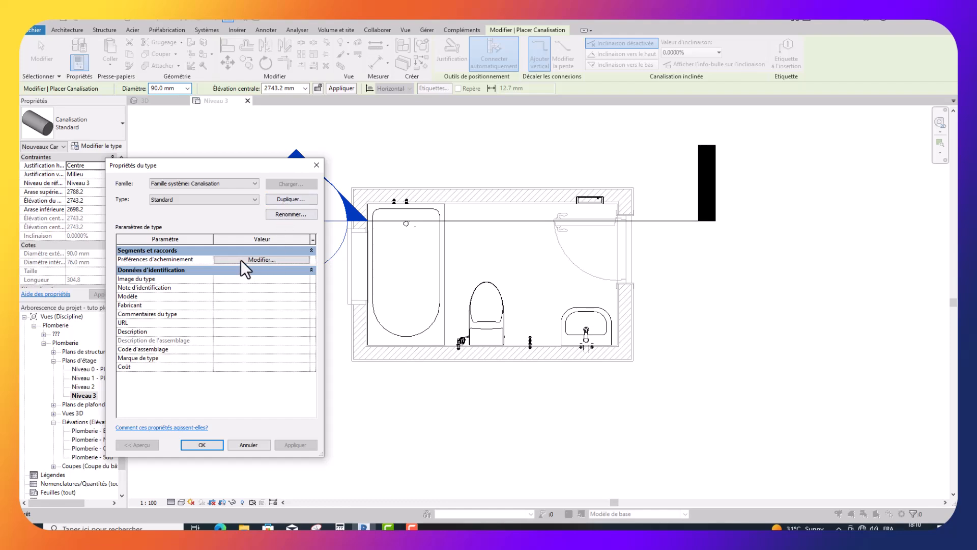
{"action": "left_click", "coordinate": [255, 258]}
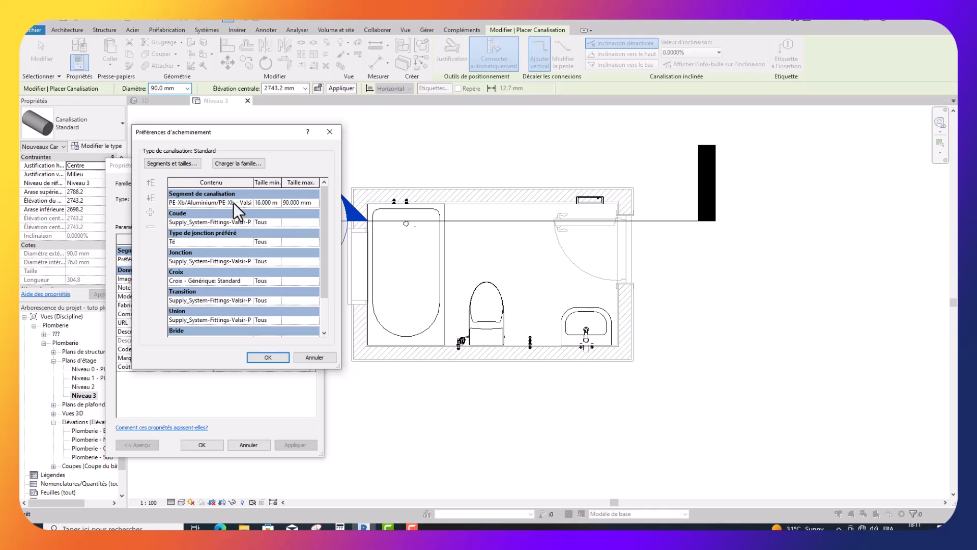
{"action": "left_click", "coordinate": [249, 203]}
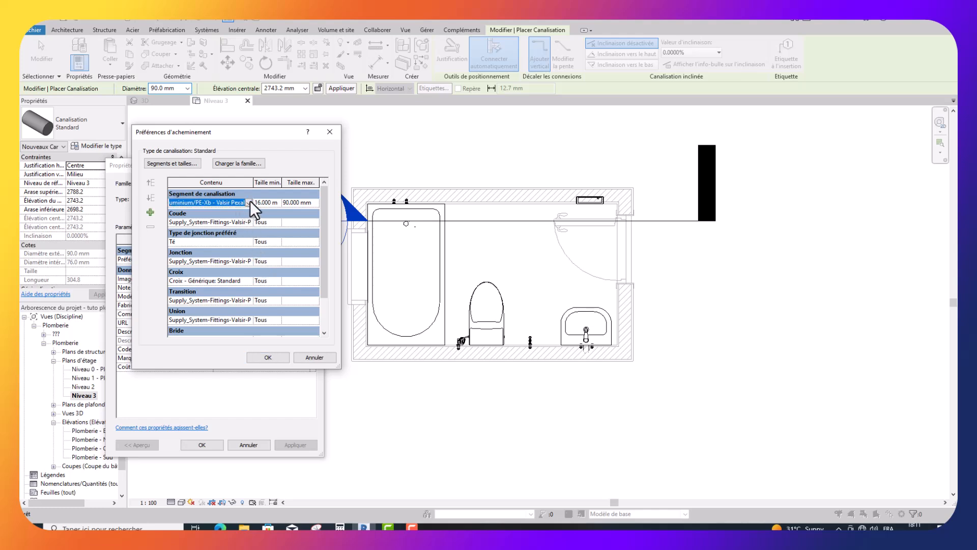
{"action": "left_click", "coordinate": [249, 202]}
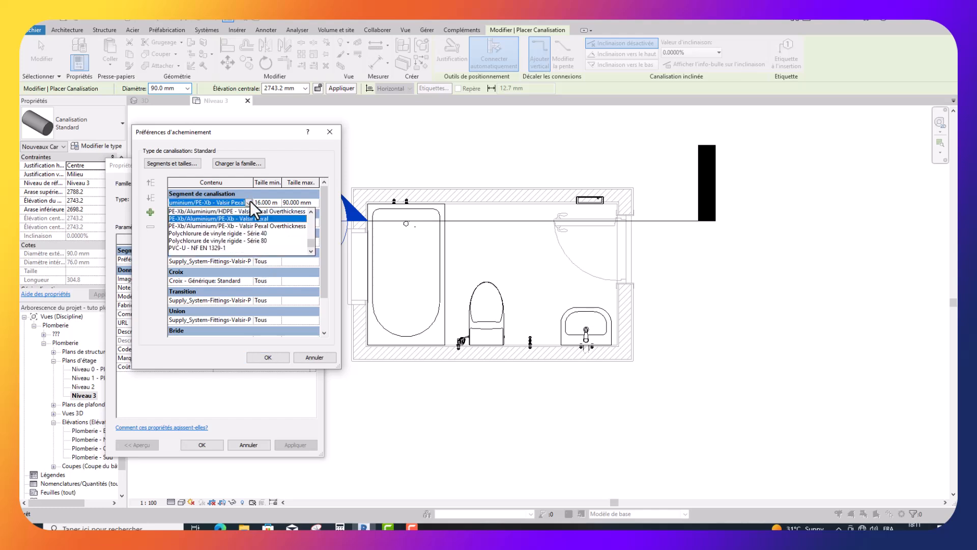
{"action": "left_click", "coordinate": [209, 248]}
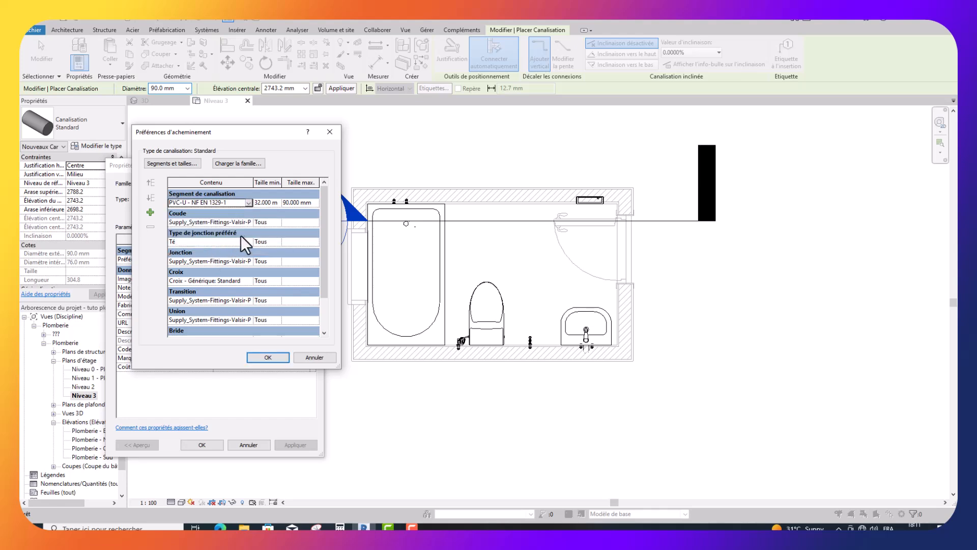
Step: Set the elbow to Cintrage - PVC - Nom. 40 - DWV: Standard and the junction to Té sanitaire - PVC - Nom. 40 - DWV: Standard
{"action": "left_click", "coordinate": [251, 222]}
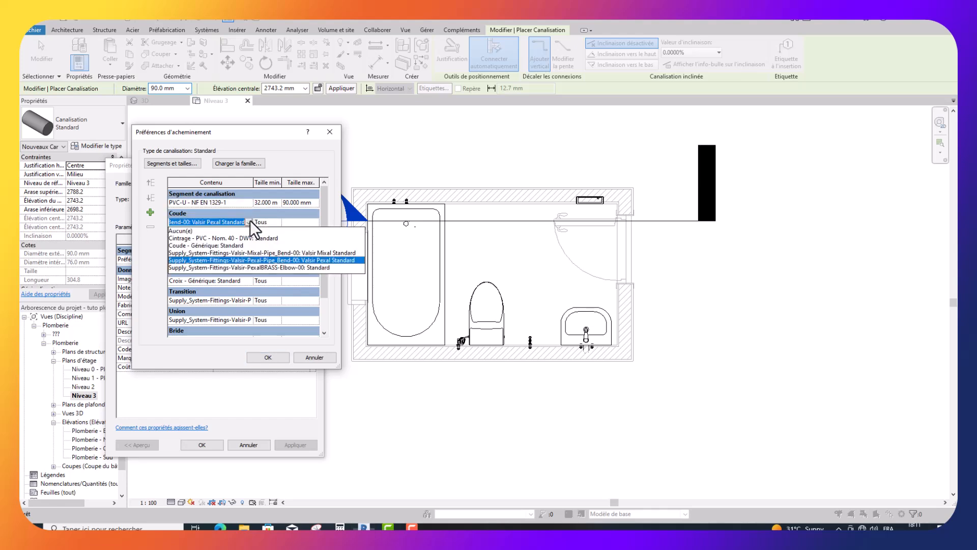
{"action": "left_click", "coordinate": [214, 238]}
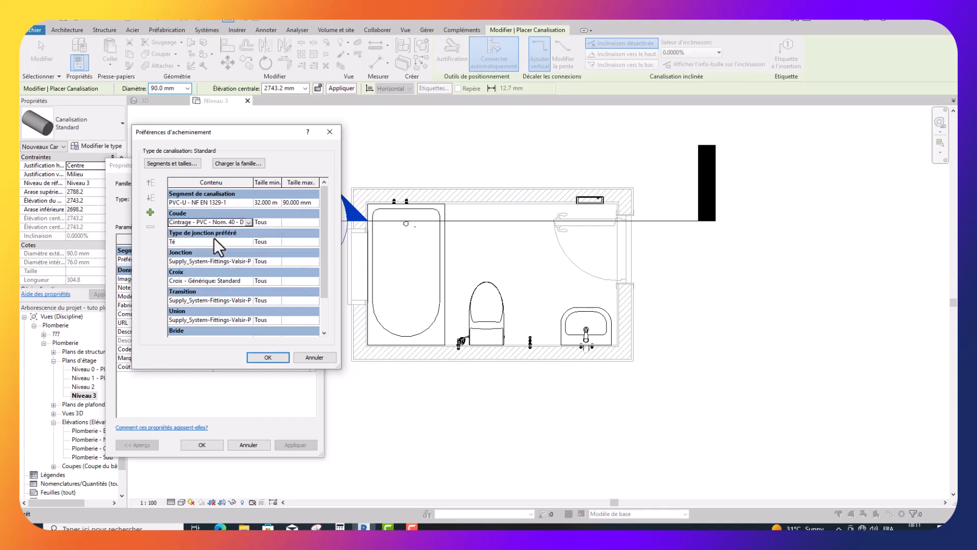
{"action": "left_click", "coordinate": [249, 242]}
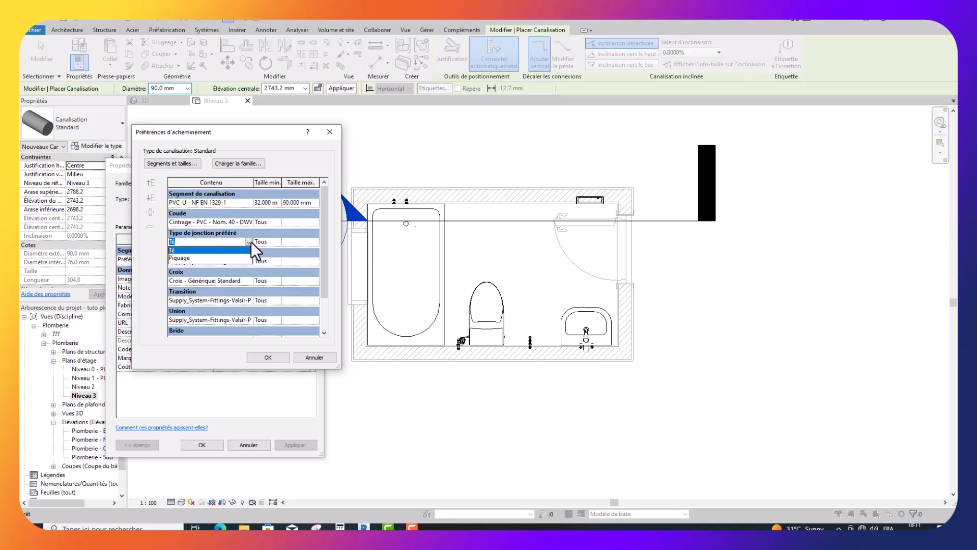
{"action": "left_click", "coordinate": [249, 243]}
{"action": "left_click", "coordinate": [246, 263]}
{"action": "left_click", "coordinate": [246, 261]}
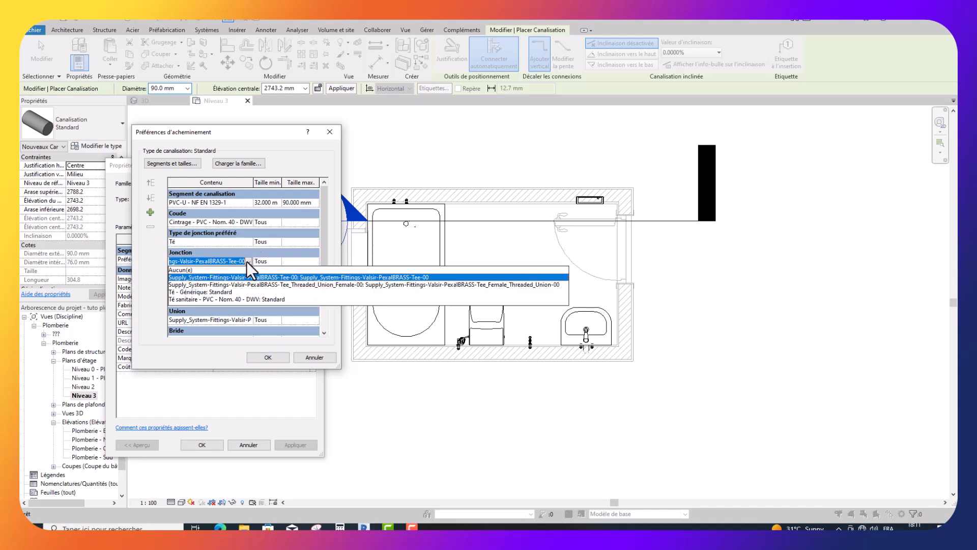
{"action": "left_click", "coordinate": [218, 298]}
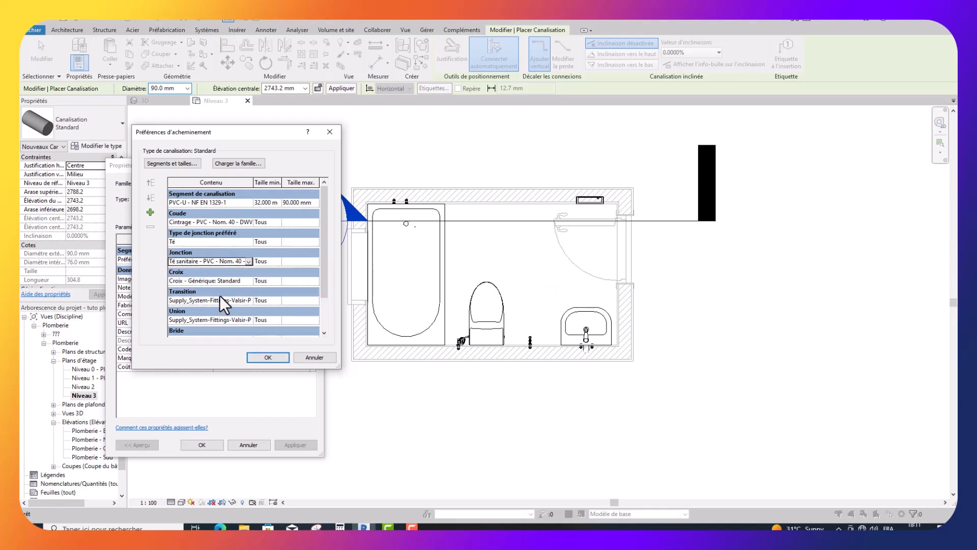
Step: Set the transition to Réduction - PVC - Nom. 40 - DWV: Standard and the union to Manchon - PVC - Nom. 40 - DWV: Standard
{"action": "left_click", "coordinate": [247, 280]}
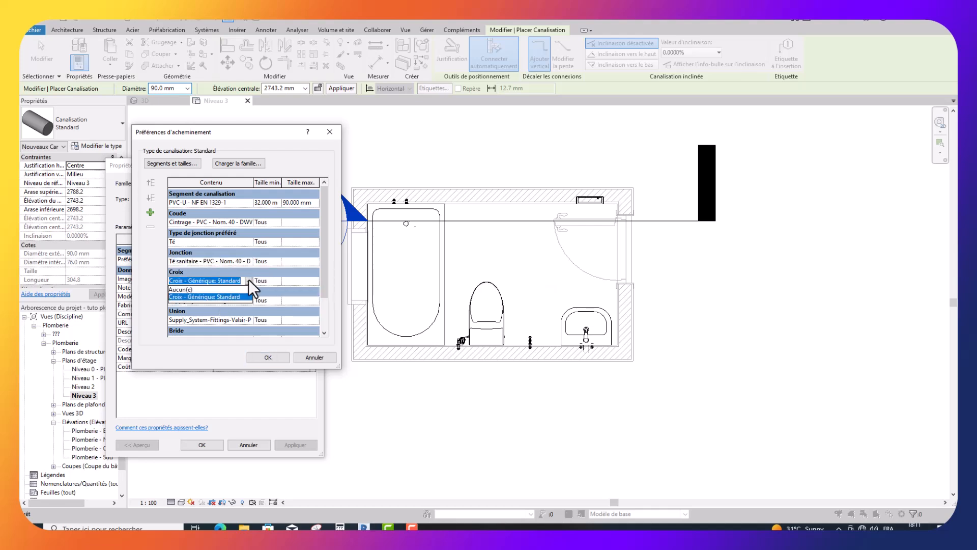
{"action": "left_click", "coordinate": [248, 280]}
{"action": "left_click", "coordinate": [252, 300]}
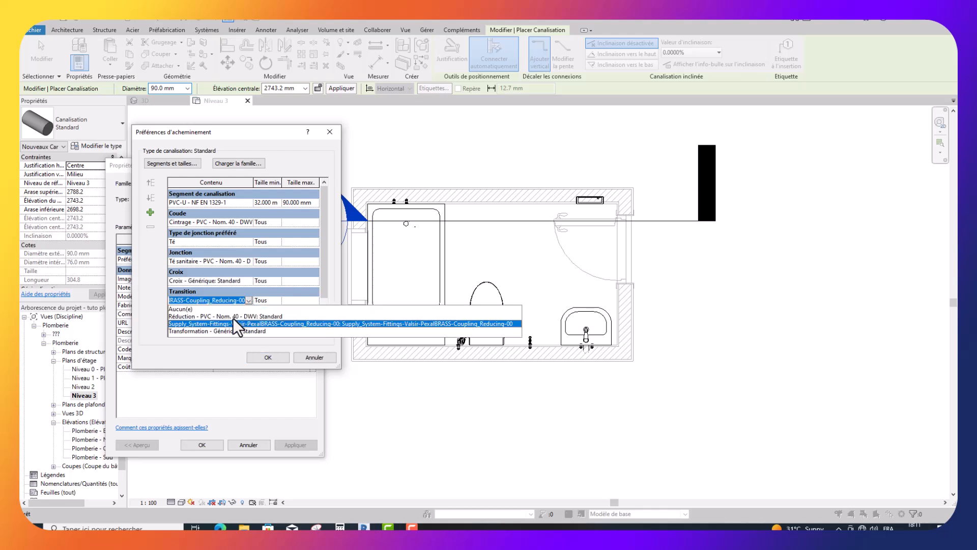
{"action": "left_click", "coordinate": [232, 317]}
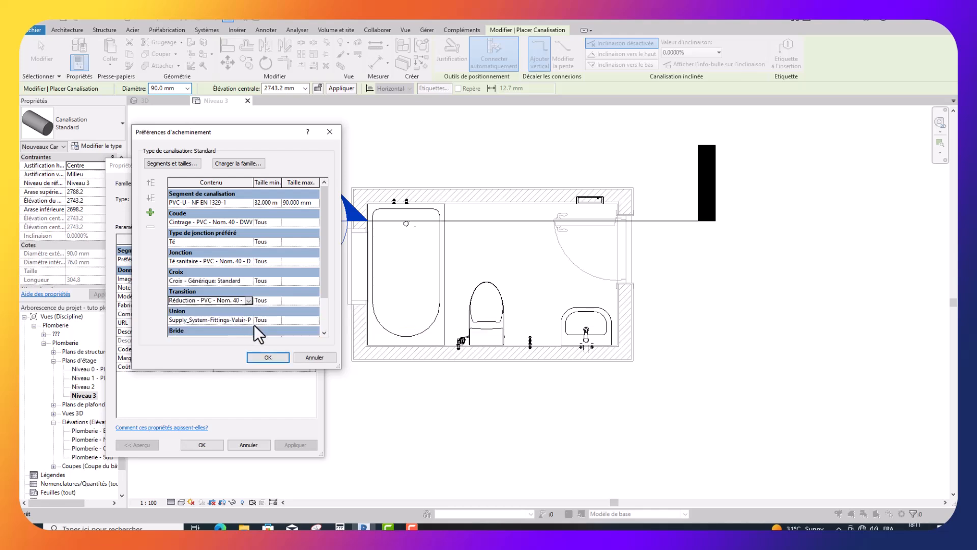
{"action": "left_click", "coordinate": [249, 319]}
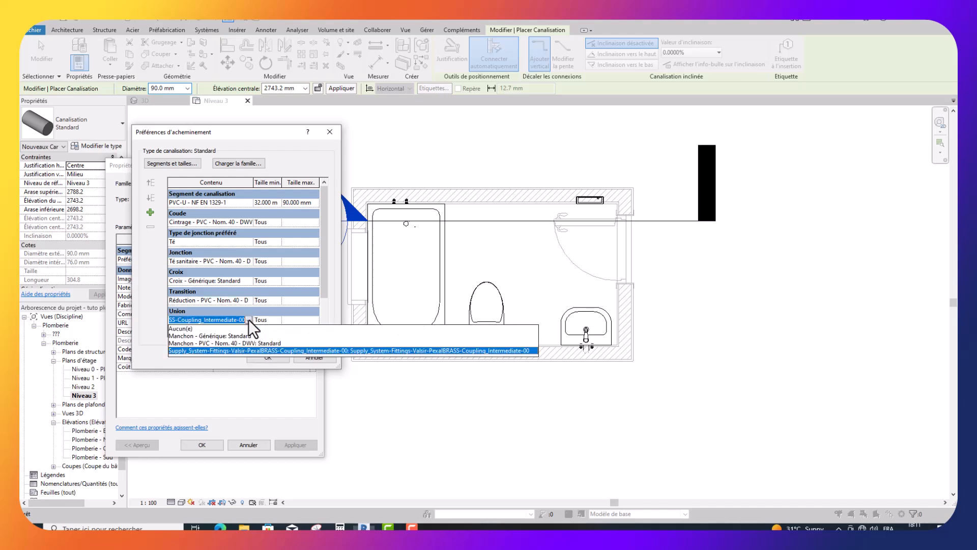
{"action": "left_click", "coordinate": [227, 343]}
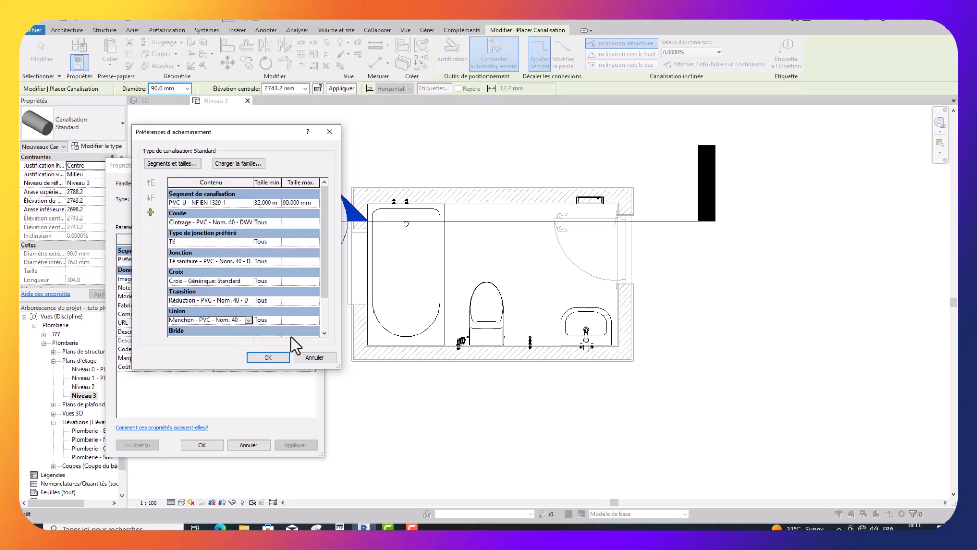
Step: Set the cap to Robinet à tournant - PVC - Nom. 40 - DWV: Standard and accept the pipe type's routing preferences
{"action": "left_click_drag", "start_coordinate": [323, 286], "coordinate": [317, 331]}
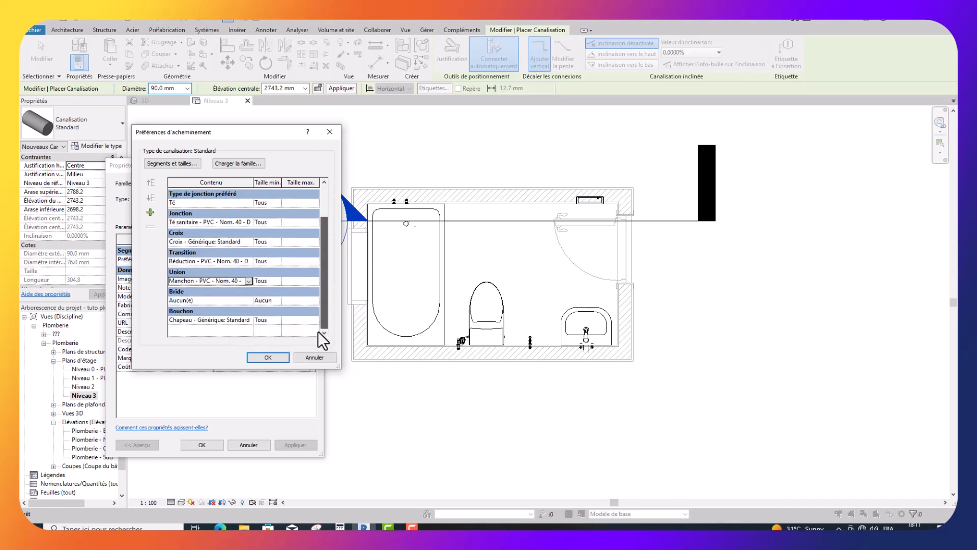
{"action": "left_click", "coordinate": [247, 301]}
{"action": "left_click", "coordinate": [246, 301]}
{"action": "left_click", "coordinate": [246, 301]}
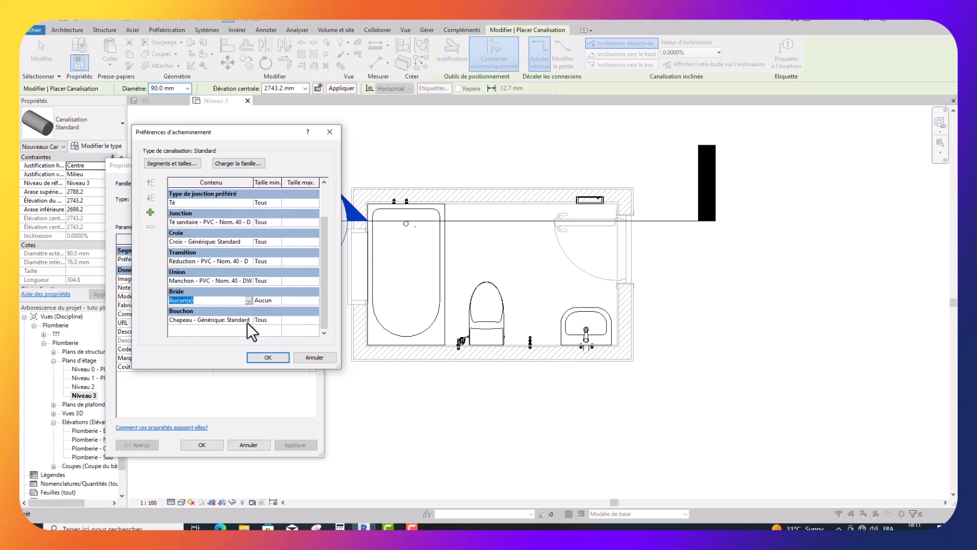
{"action": "left_click", "coordinate": [245, 320]}
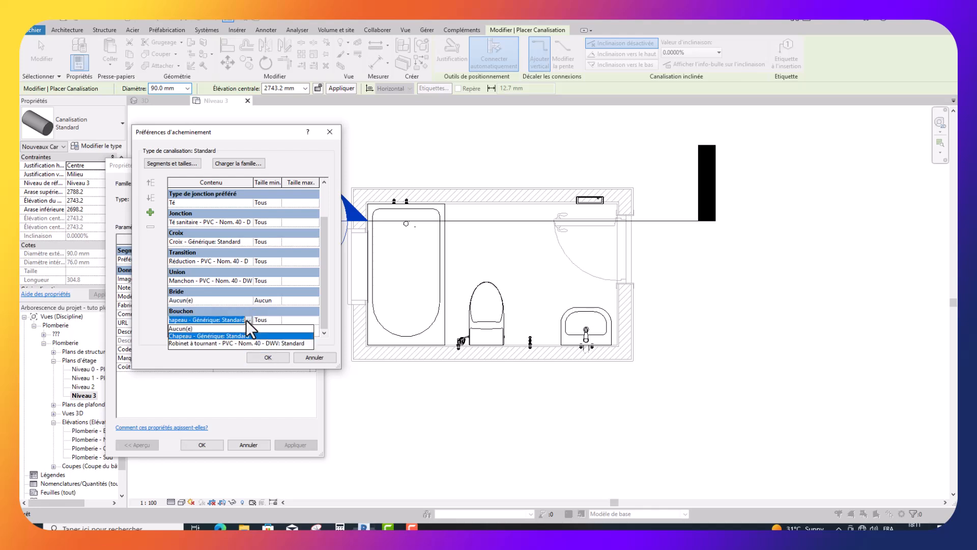
{"action": "left_click", "coordinate": [228, 346]}
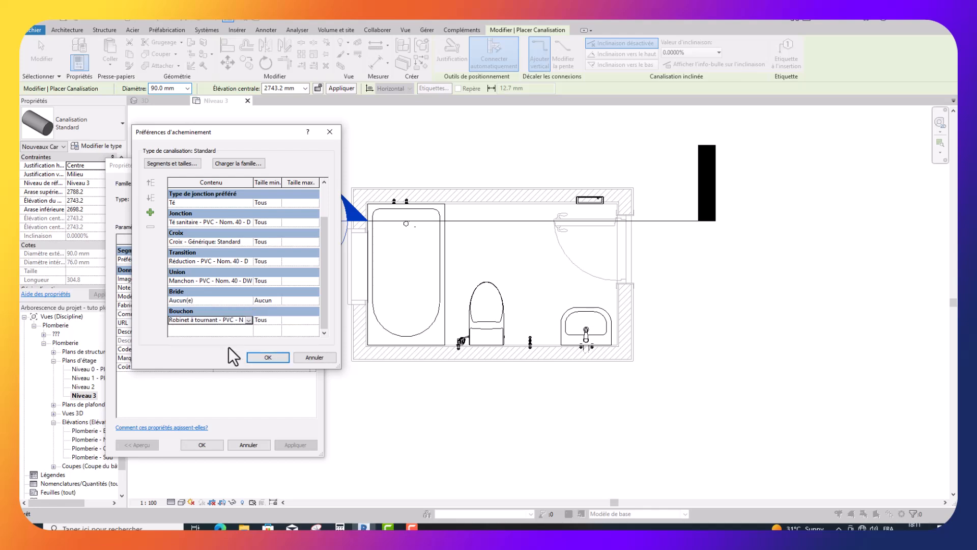
{"action": "left_click", "coordinate": [263, 357]}
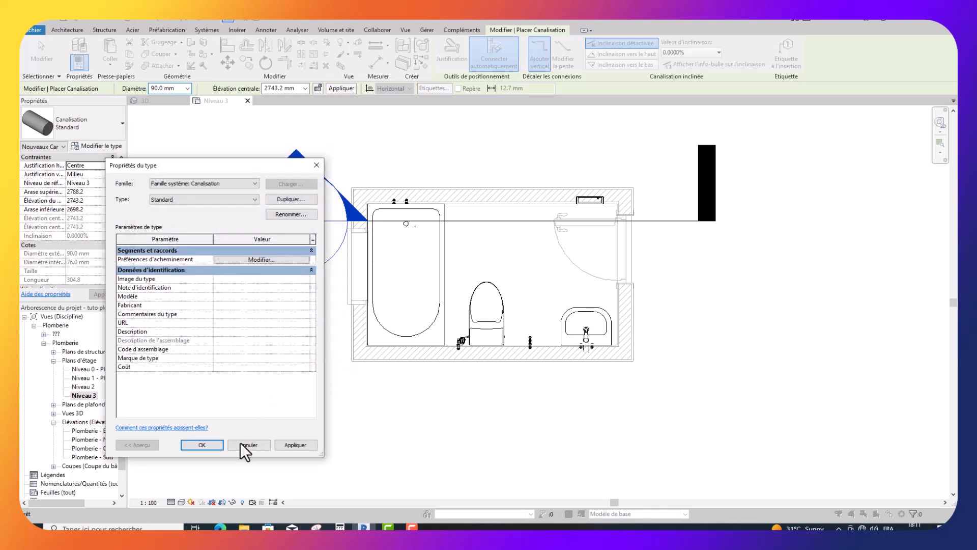
{"action": "left_click", "coordinate": [212, 445]}
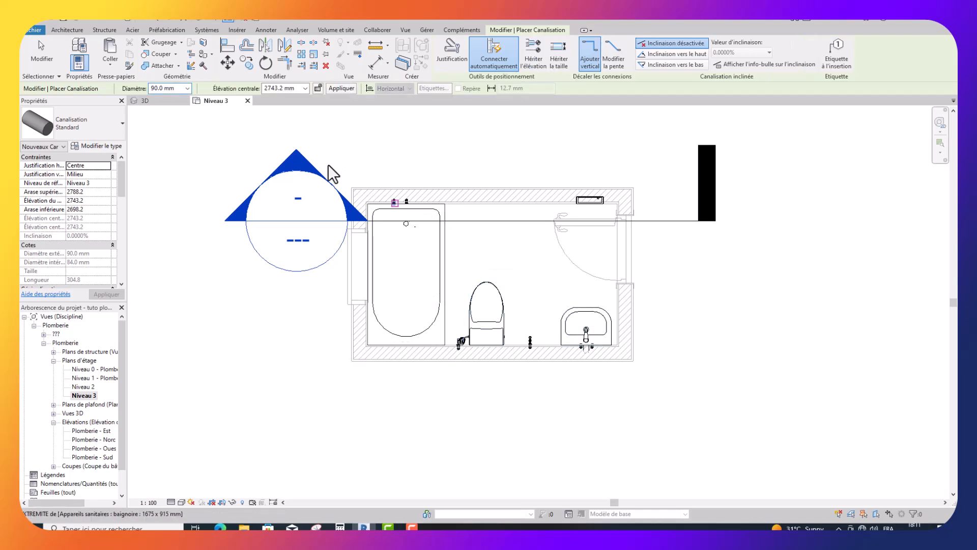
Step: Open the section view through the bathroom and draw a 63 mm diameter vertical pipe about 1500 mm long through the Niveau 3 floor slab
{"action": "key", "text": "Escape"}
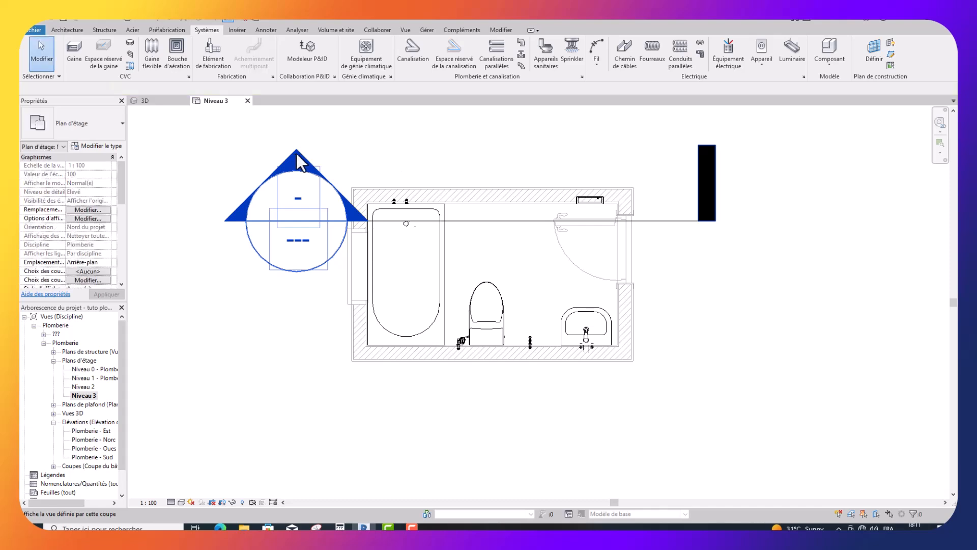
{"action": "double_click", "coordinate": [300, 162]}
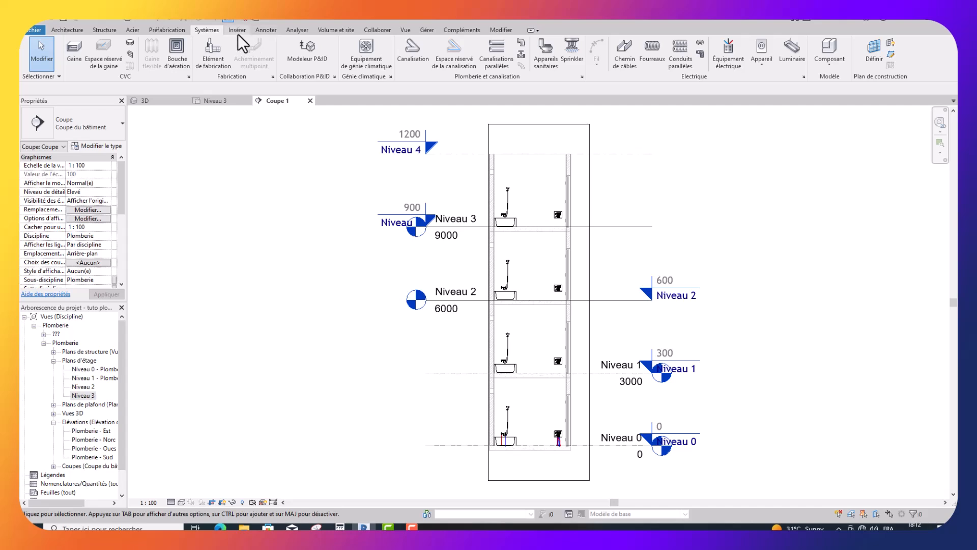
{"action": "left_click", "coordinate": [410, 47]}
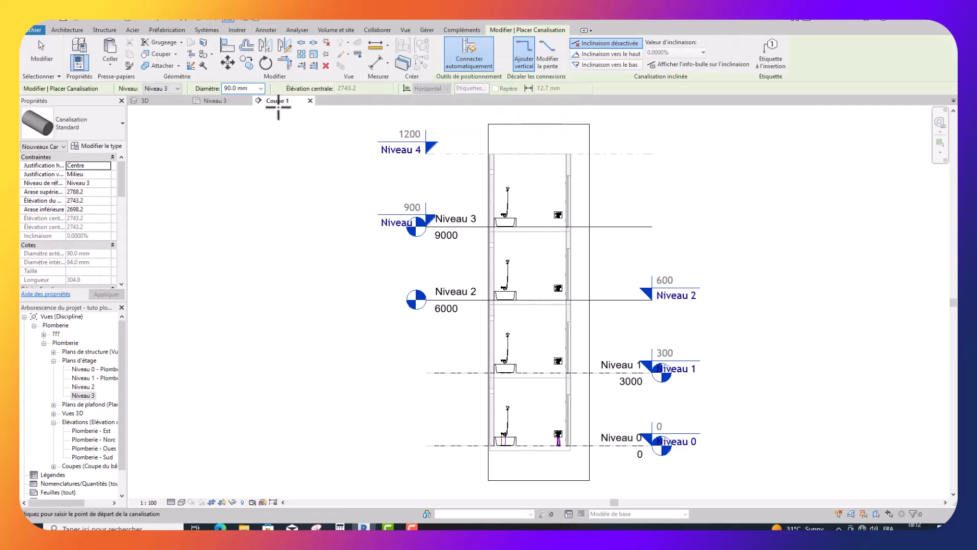
{"action": "left_click", "coordinate": [262, 87]}
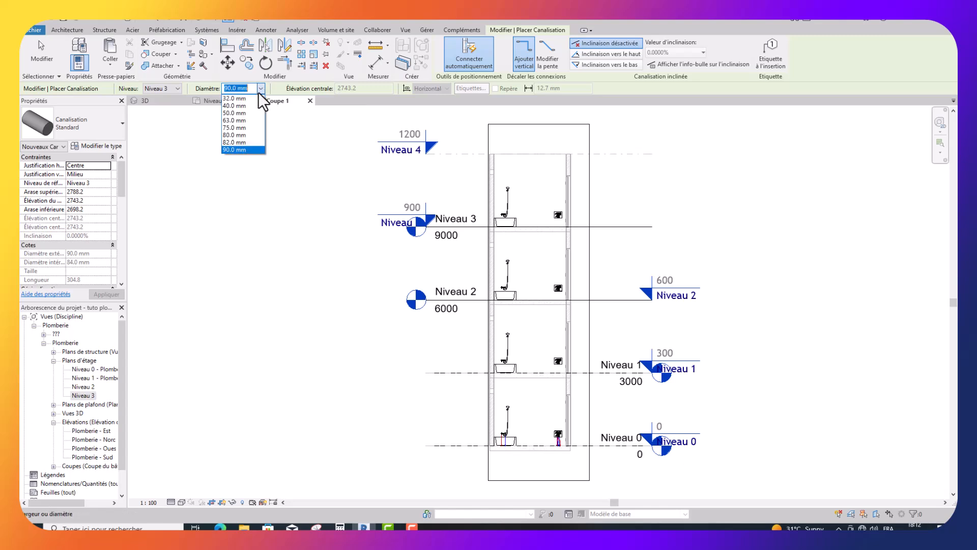
{"action": "left_click", "coordinate": [240, 121]}
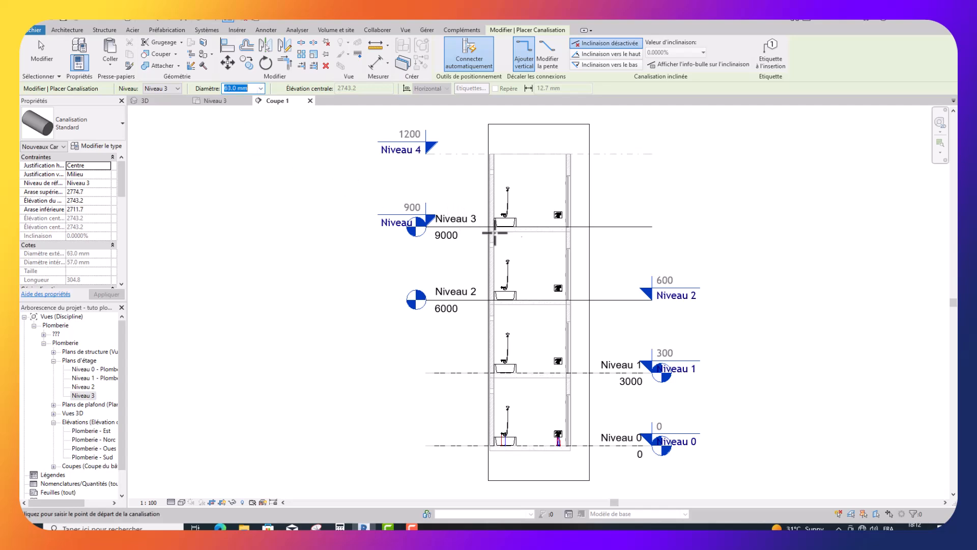
{"action": "left_click", "coordinate": [529, 212]}
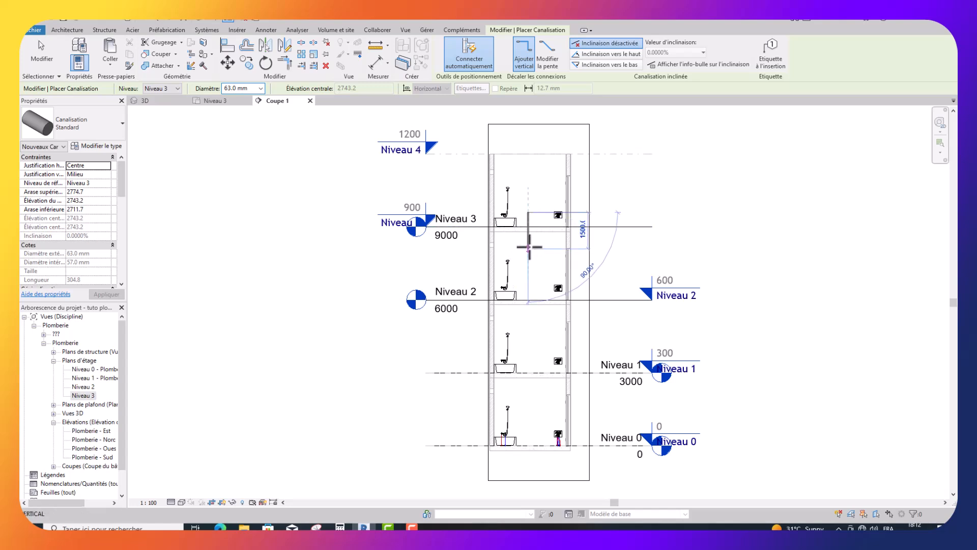
{"action": "left_click", "coordinate": [529, 247]}
{"action": "key", "text": "Escape"}
{"action": "key", "text": "Escape"}
{"action": "scroll", "coordinate": [526, 231], "scroll_direction": "up", "scroll_amount": 2}
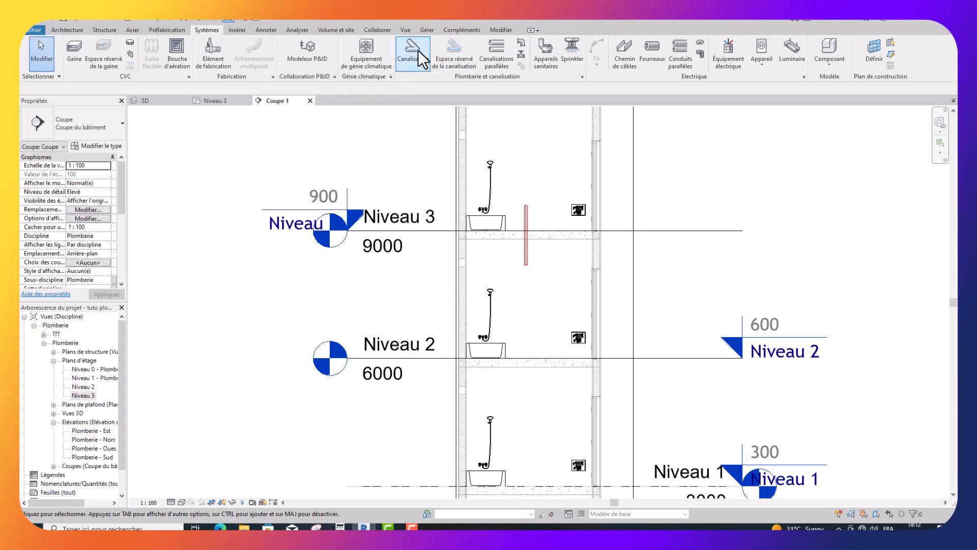
Step: Set the maximum size of the PVC-U - NF EN 1329-1 segment to 125 mm in the Standard pipe type's routing preferences
{"action": "left_click", "coordinate": [416, 50]}
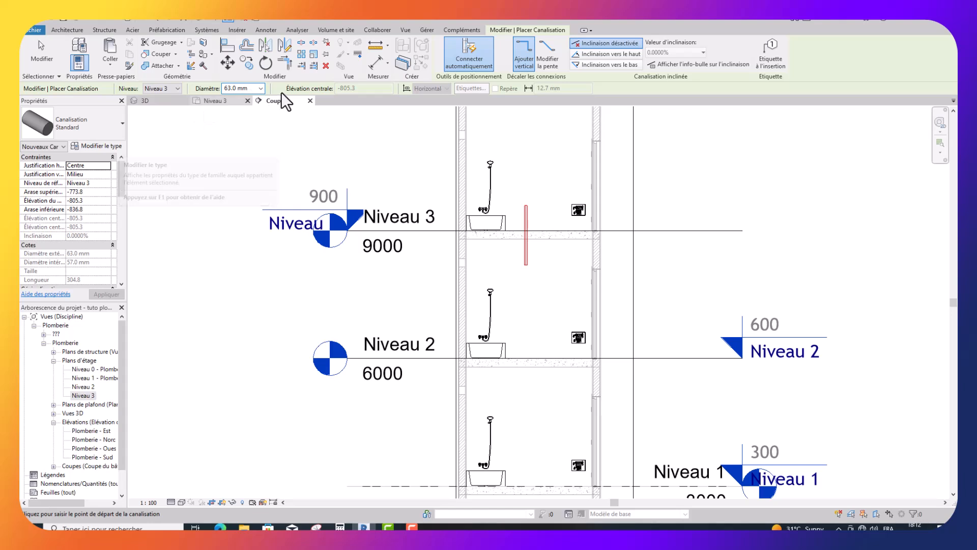
{"action": "left_click", "coordinate": [261, 89]}
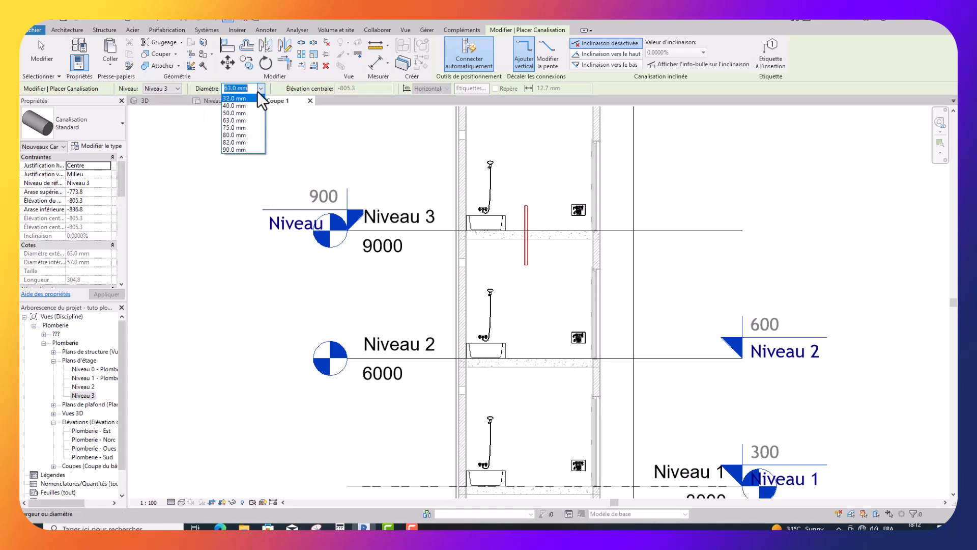
{"action": "left_click", "coordinate": [260, 90]}
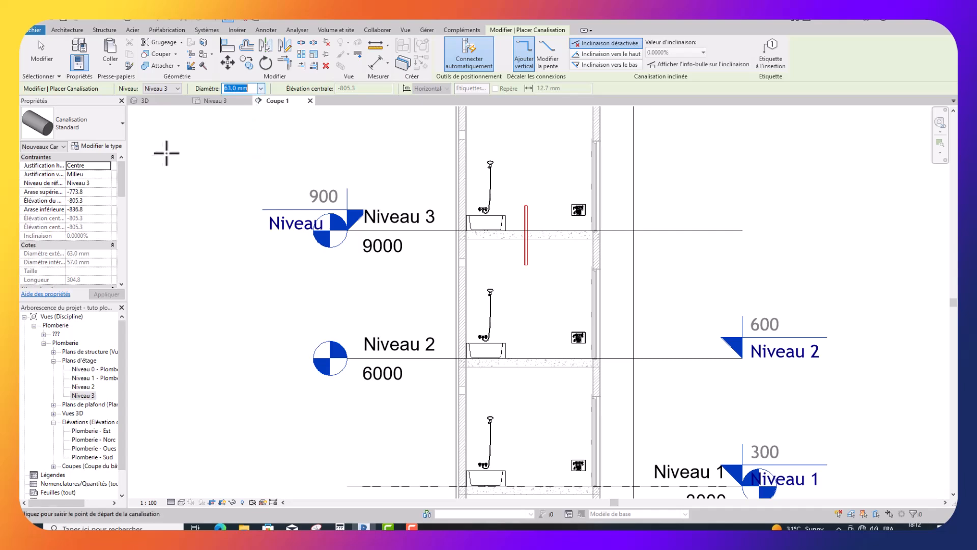
{"action": "left_click", "coordinate": [122, 124]}
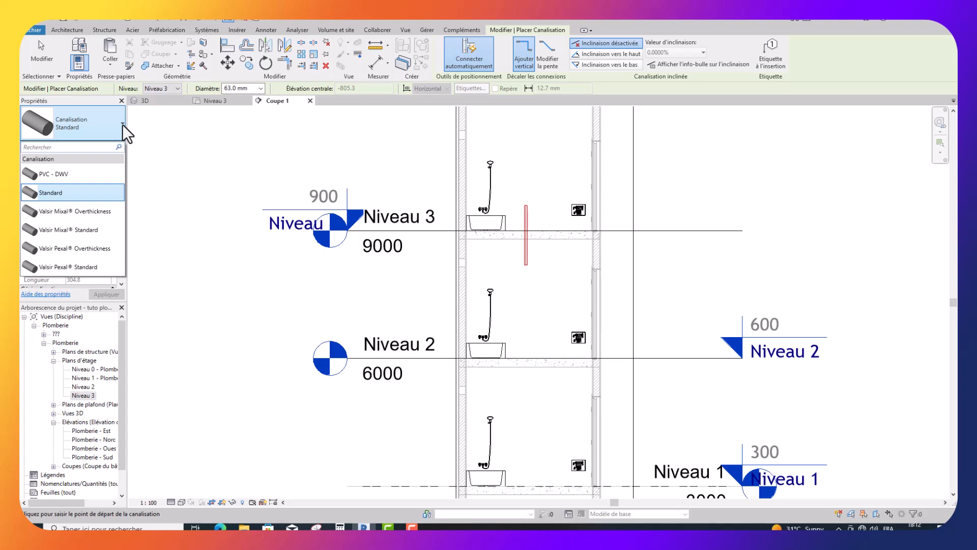
{"action": "left_click", "coordinate": [122, 125]}
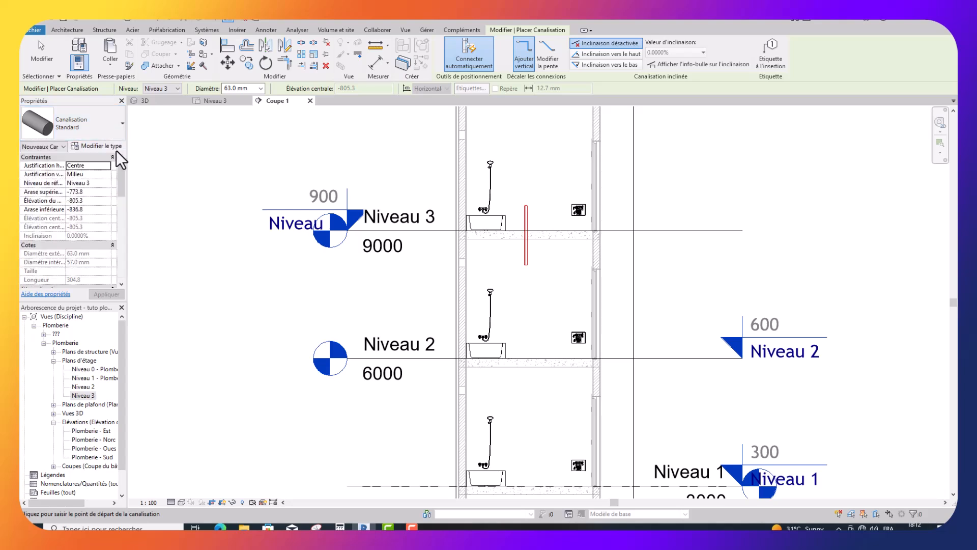
{"action": "left_click", "coordinate": [114, 146]}
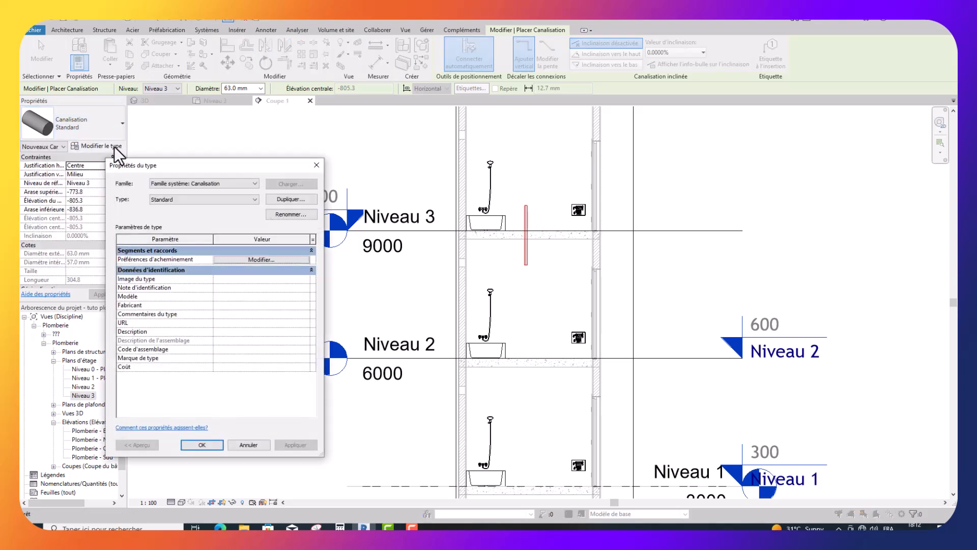
{"action": "left_click", "coordinate": [258, 260]}
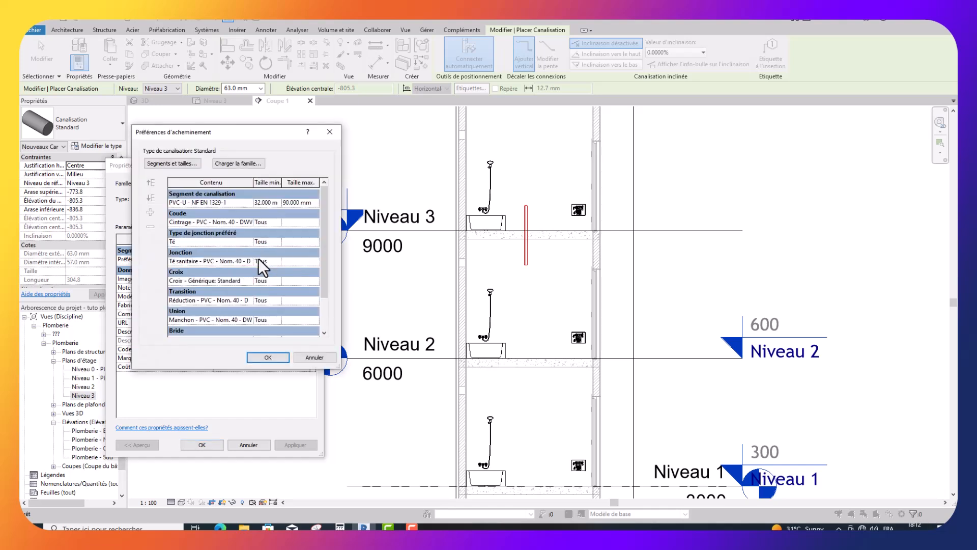
{"action": "left_click", "coordinate": [314, 202]}
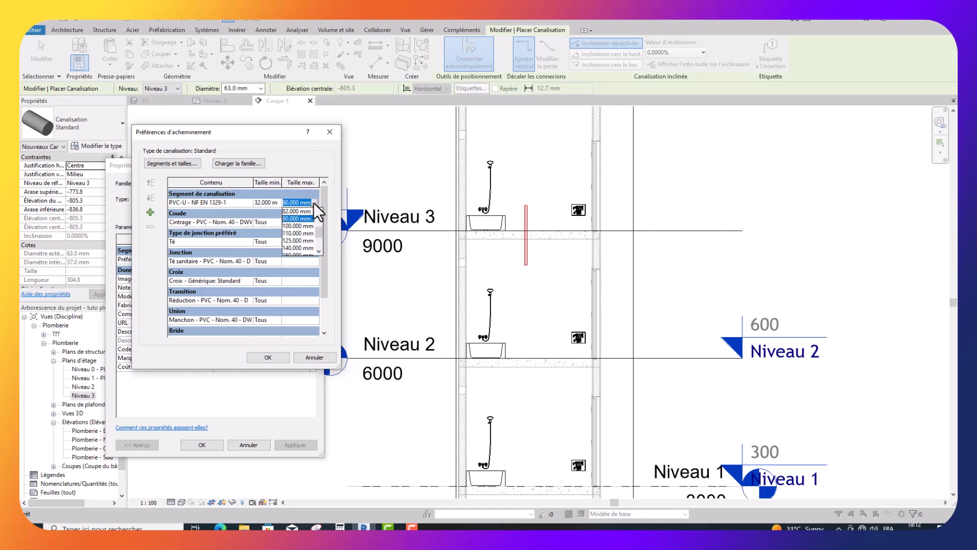
{"action": "left_click", "coordinate": [286, 241]}
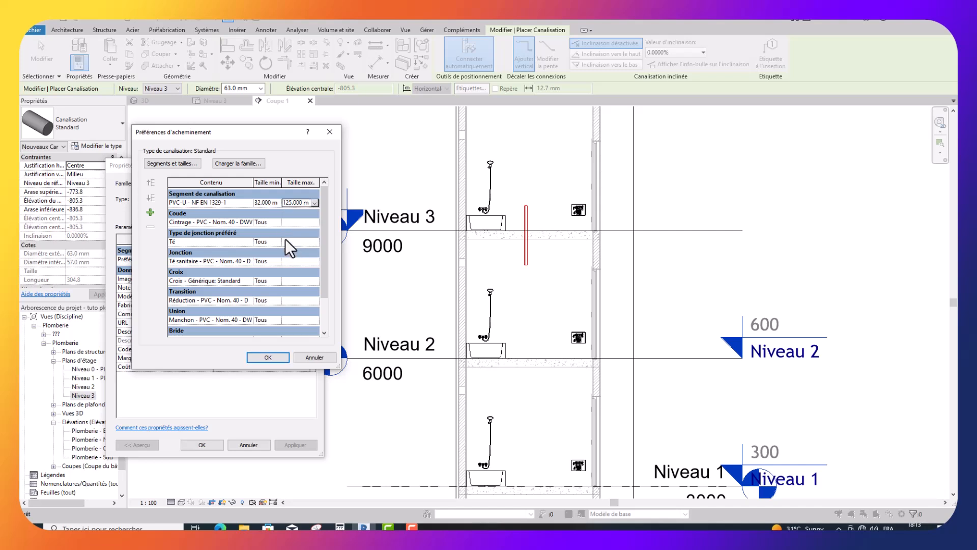
{"action": "left_click", "coordinate": [275, 360]}
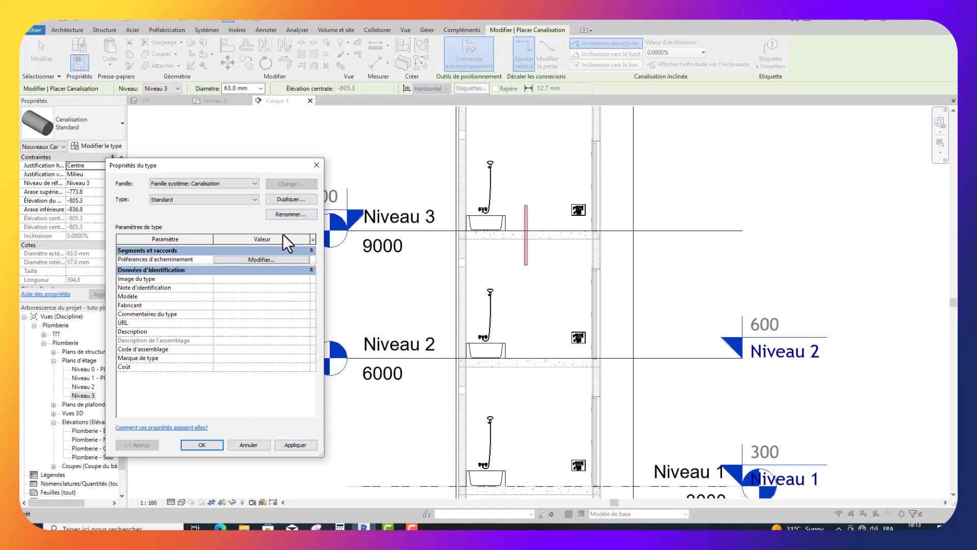
Step: Review the maximum size choices for the PVC-U segment, accept the Standard type's properties and end pipe placement
{"action": "left_click", "coordinate": [276, 257]}
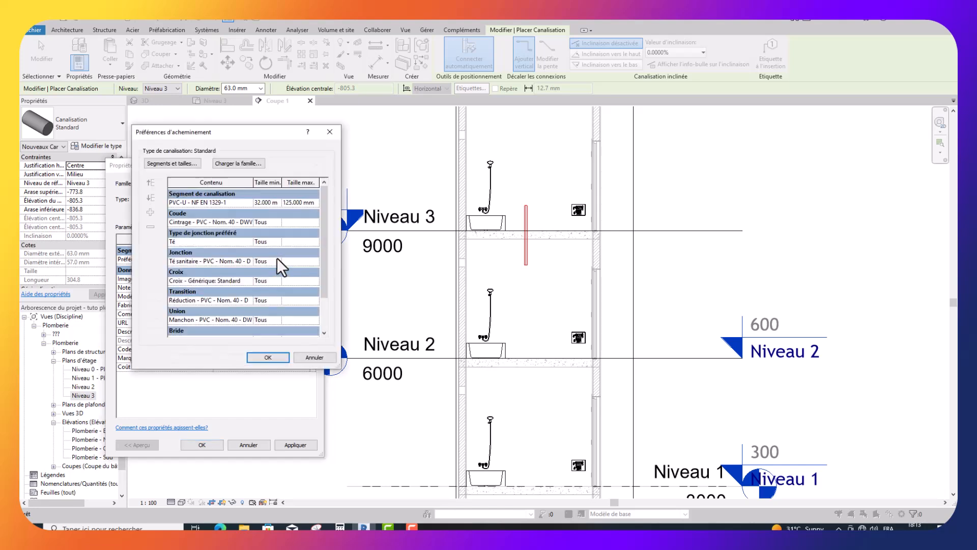
{"action": "left_click", "coordinate": [315, 204]}
{"action": "scroll", "coordinate": [309, 216], "scroll_direction": "up", "scroll_amount": 2}
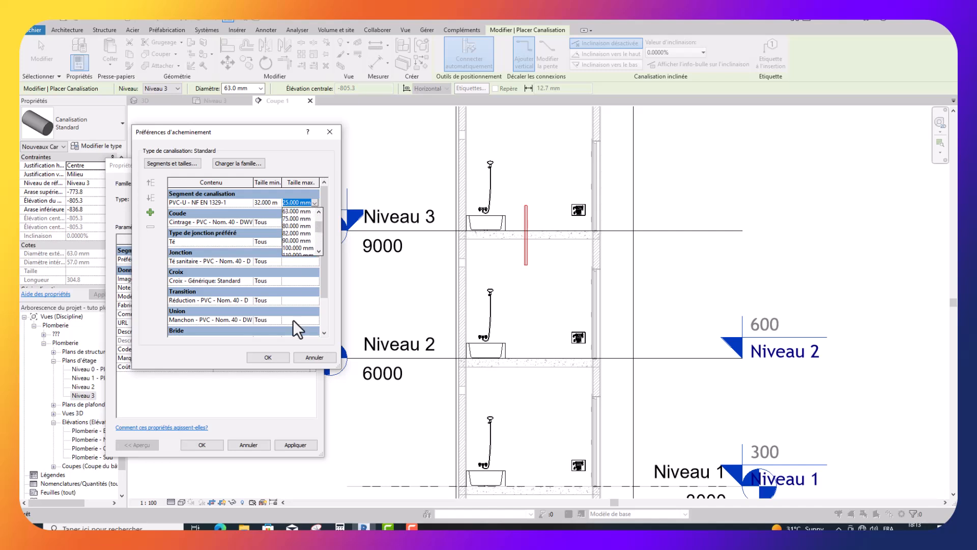
{"action": "left_click", "coordinate": [268, 361]}
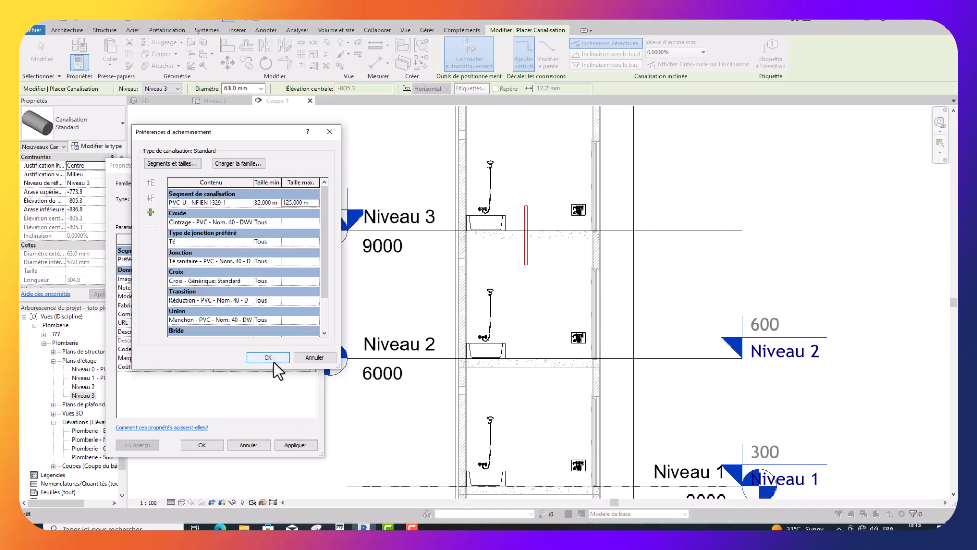
{"action": "left_click", "coordinate": [273, 360]}
{"action": "left_click", "coordinate": [291, 443]}
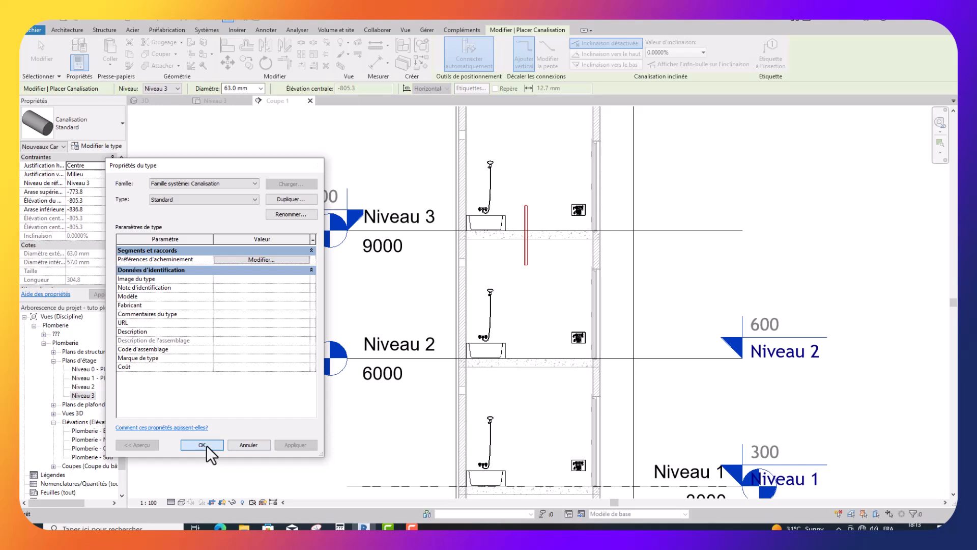
{"action": "left_click", "coordinate": [206, 445]}
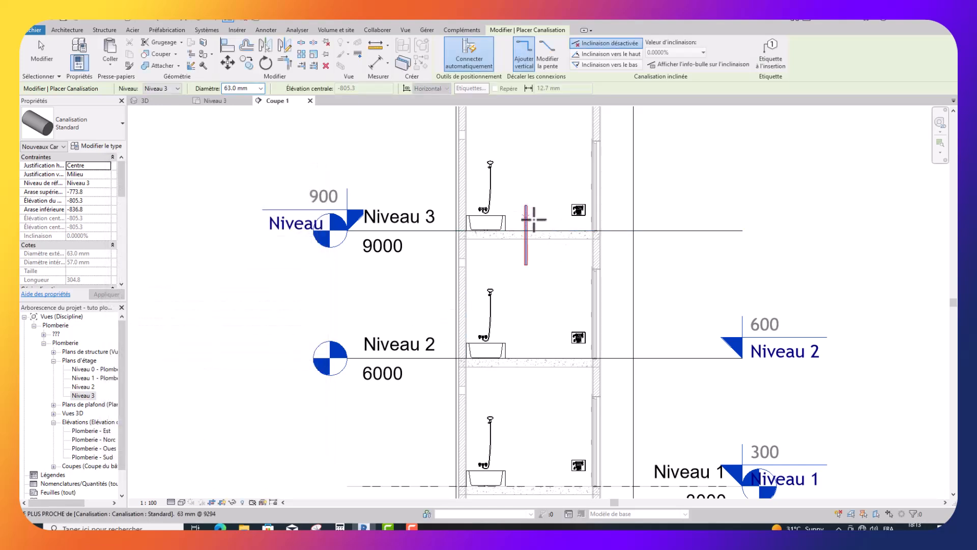
{"action": "scroll", "coordinate": [529, 218], "scroll_direction": "up", "scroll_amount": 1}
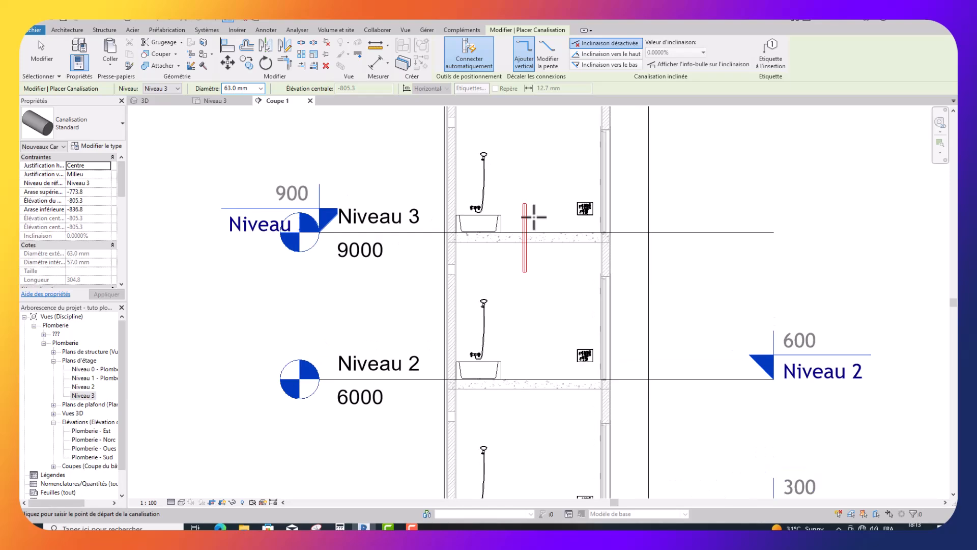
{"action": "key", "text": "Escape"}
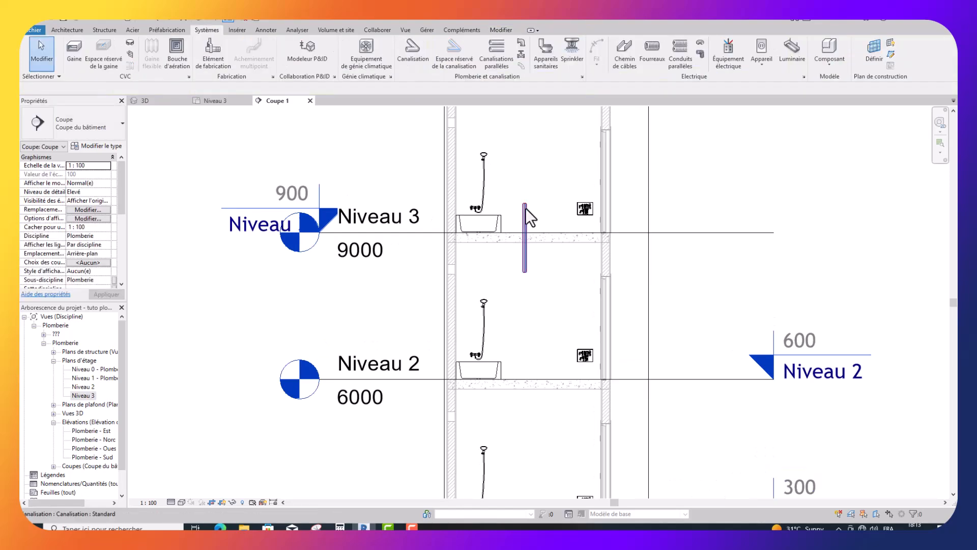
Step: Set the system type of the vertical pipe through the Niveau 3 slab to Eaux Usées
{"action": "left_click", "coordinate": [525, 208]}
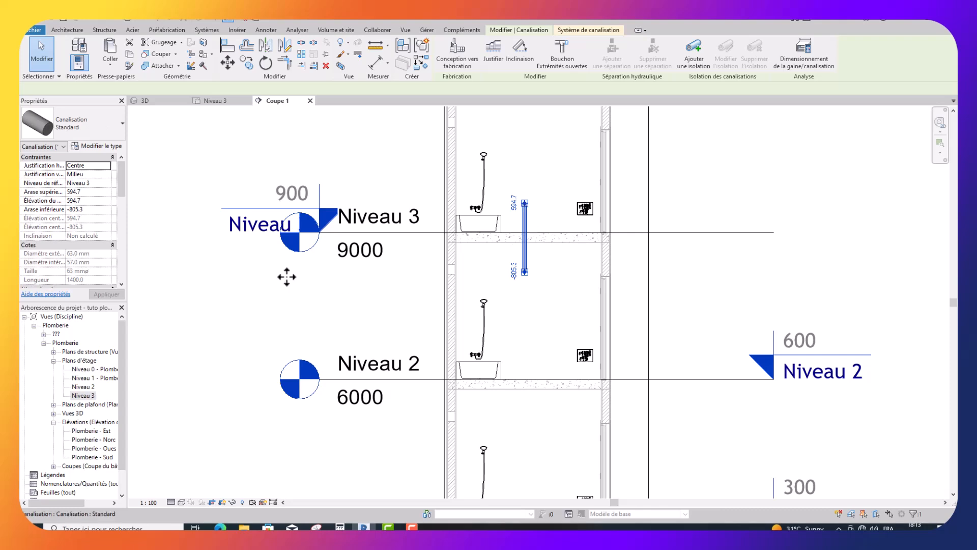
{"action": "left_click_drag", "start_coordinate": [123, 173], "coordinate": [121, 203]}
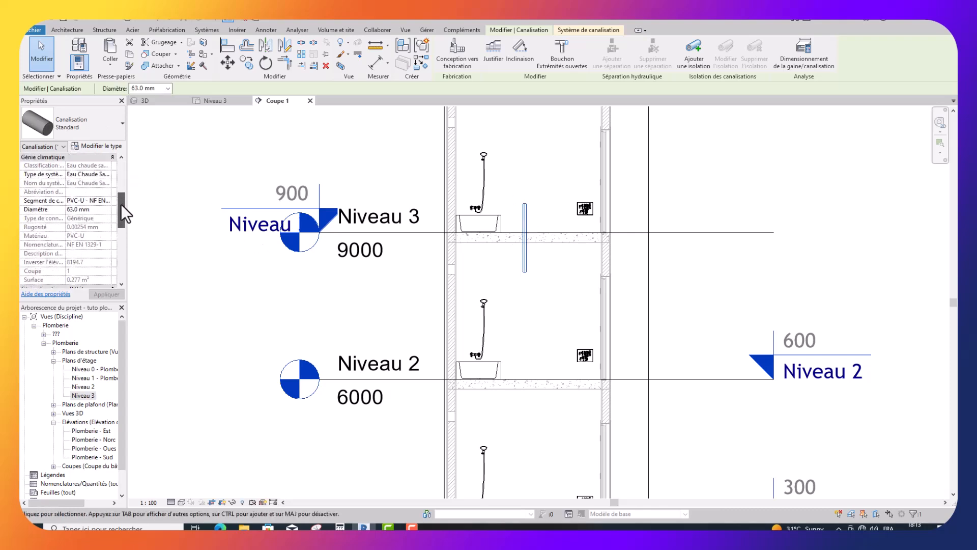
{"action": "left_click", "coordinate": [107, 174]}
{"action": "left_click", "coordinate": [107, 174]}
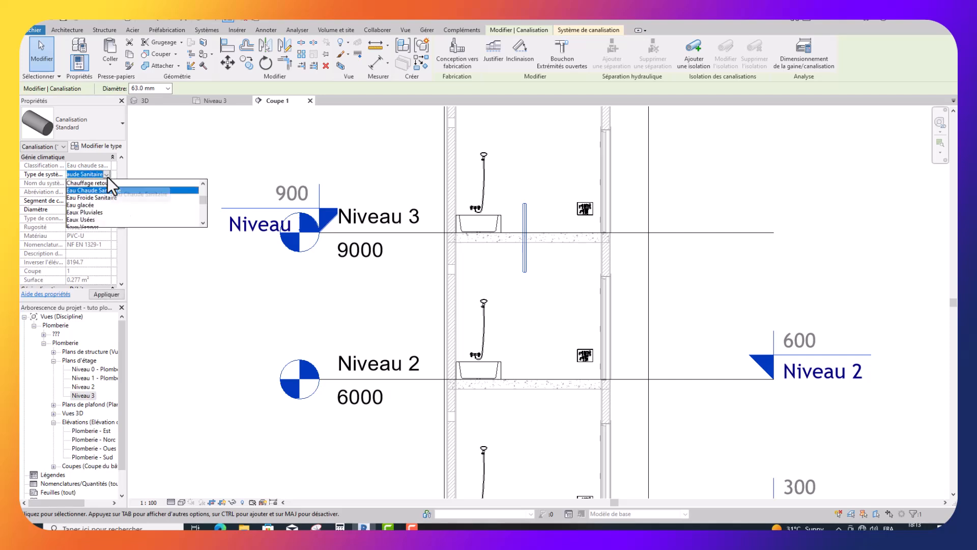
{"action": "left_click", "coordinate": [94, 219]}
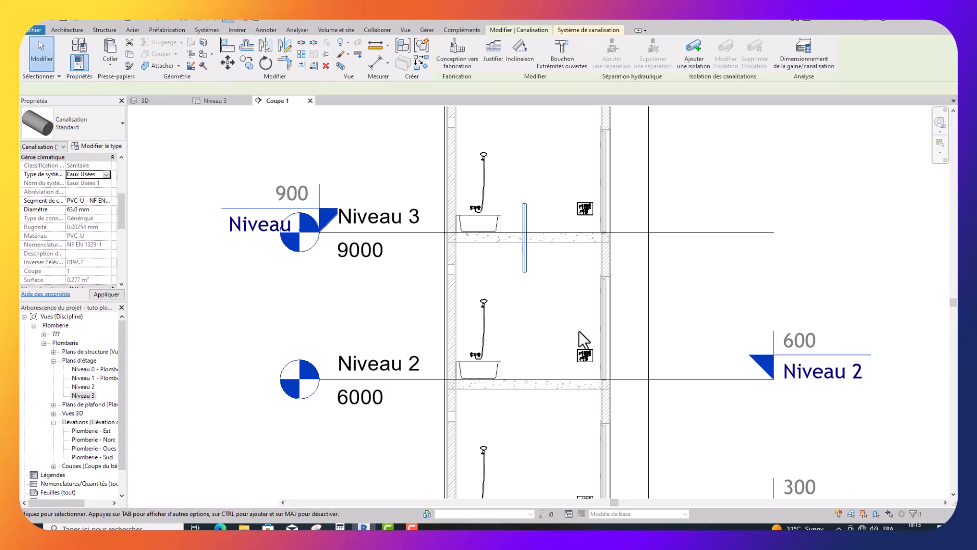
{"action": "key", "text": "Escape"}
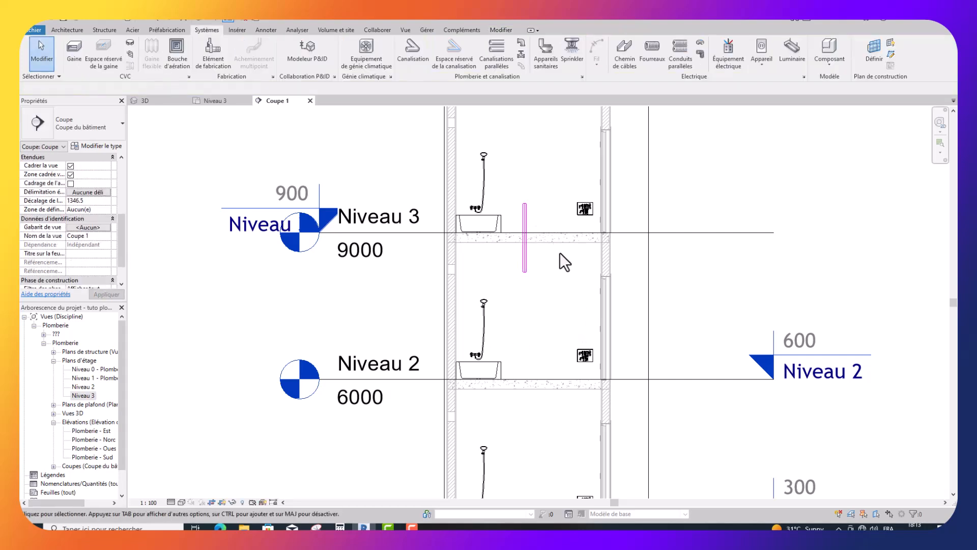
Step: Change the Eaux Usées filter's projection line colour to blue (Bleu) in the visibility/graphics overrides of the Coupe 1 section view
{"action": "scroll", "coordinate": [560, 252], "scroll_direction": "up", "scroll_amount": 2}
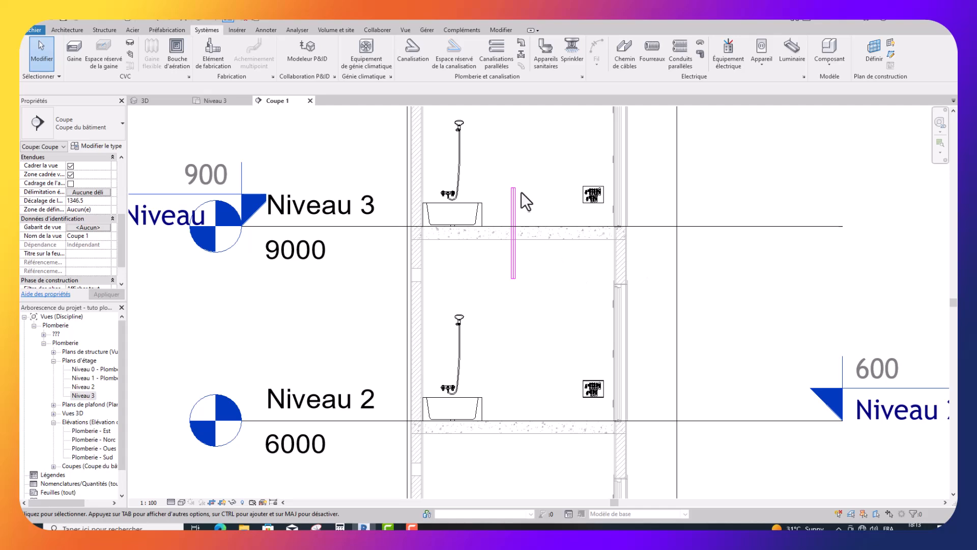
{"action": "scroll", "coordinate": [526, 201], "scroll_direction": "up", "scroll_amount": 2}
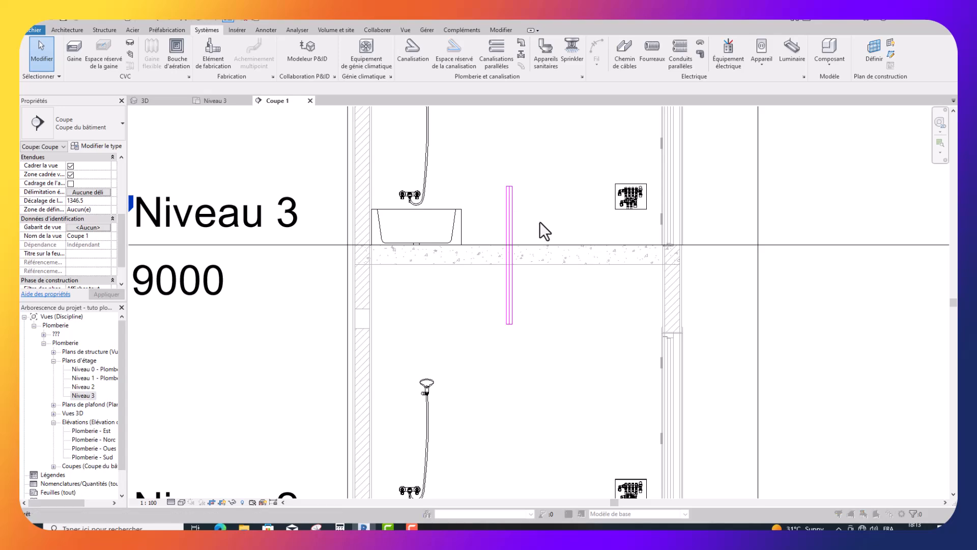
{"action": "key", "text": "v"}
{"action": "key", "text": "v"}
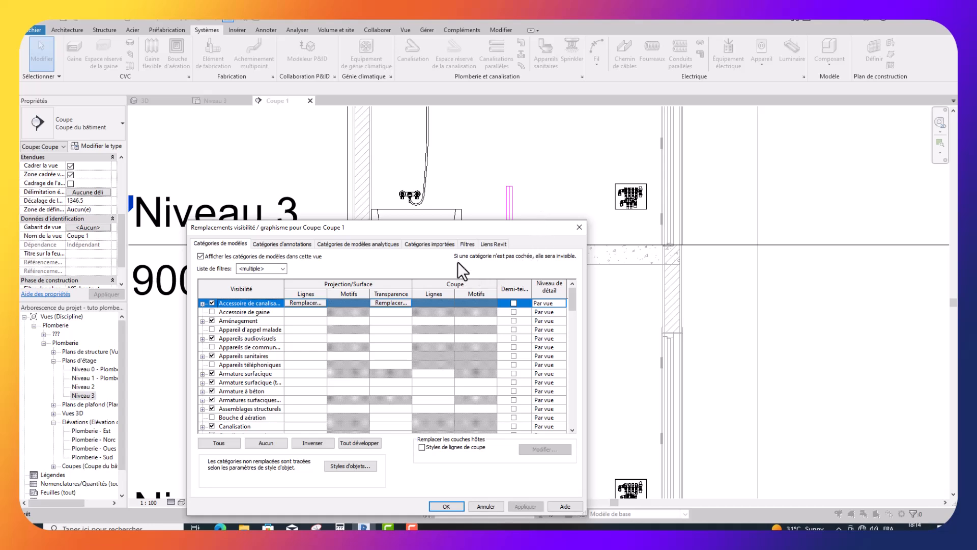
{"action": "left_click", "coordinate": [468, 244]}
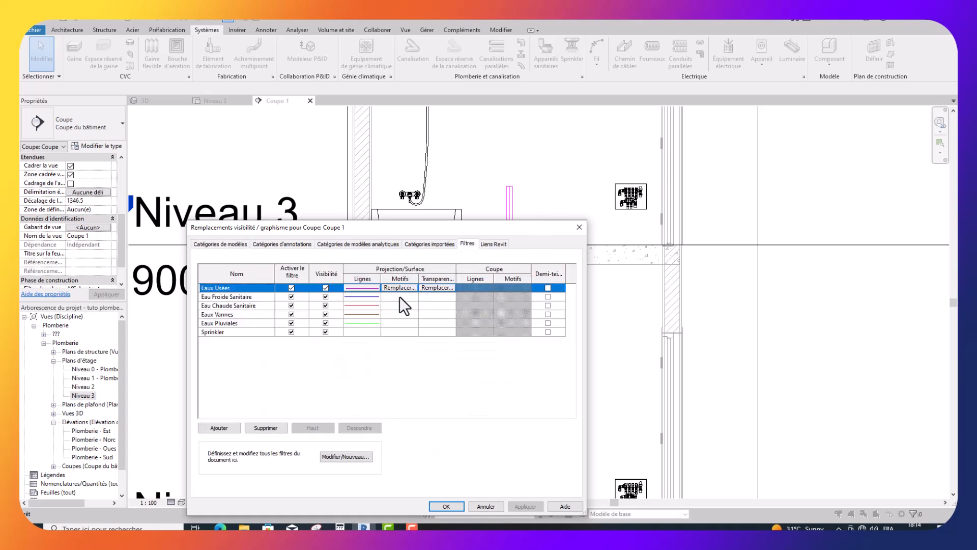
{"action": "left_click", "coordinate": [374, 288]}
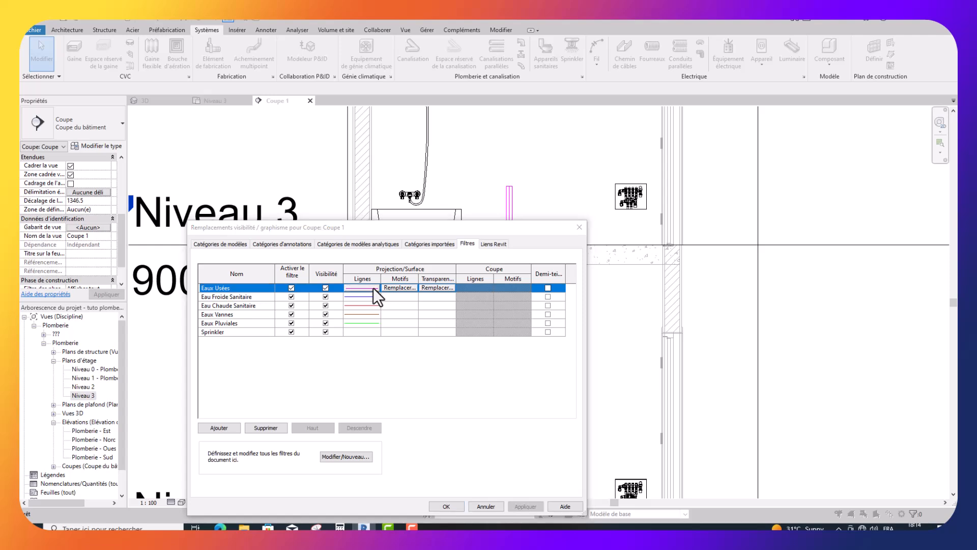
{"action": "left_click", "coordinate": [425, 353]}
{"action": "left_click", "coordinate": [443, 376]}
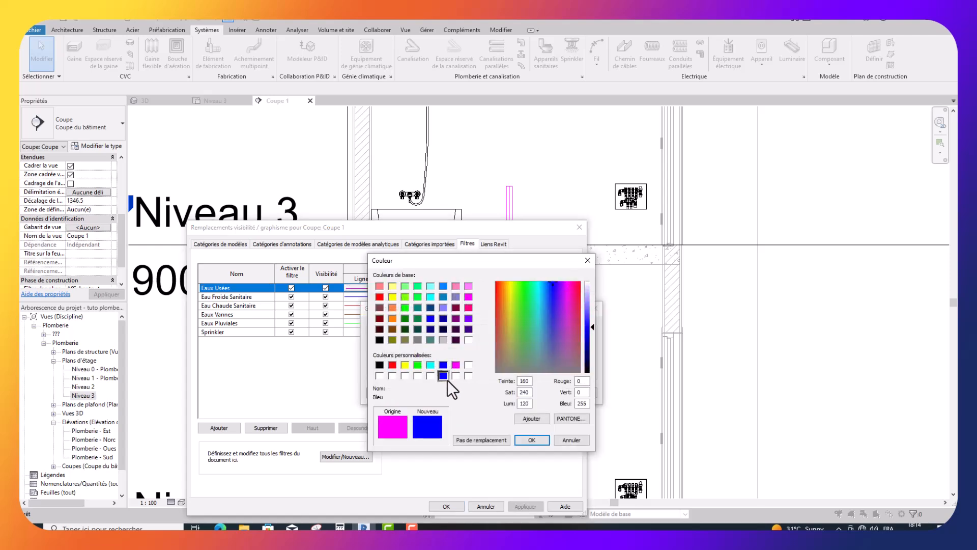
{"action": "left_click", "coordinate": [531, 440]}
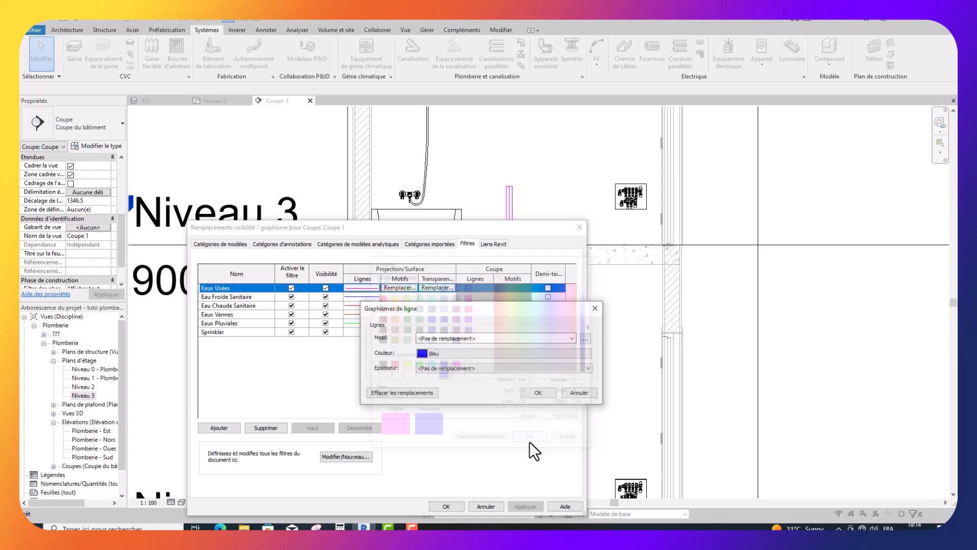
{"action": "left_click", "coordinate": [539, 394]}
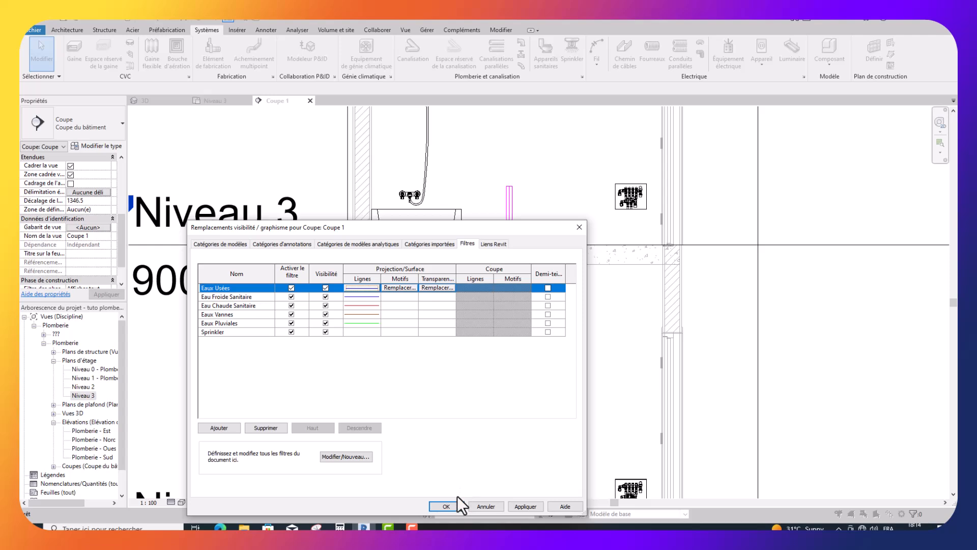
{"action": "left_click", "coordinate": [448, 506]}
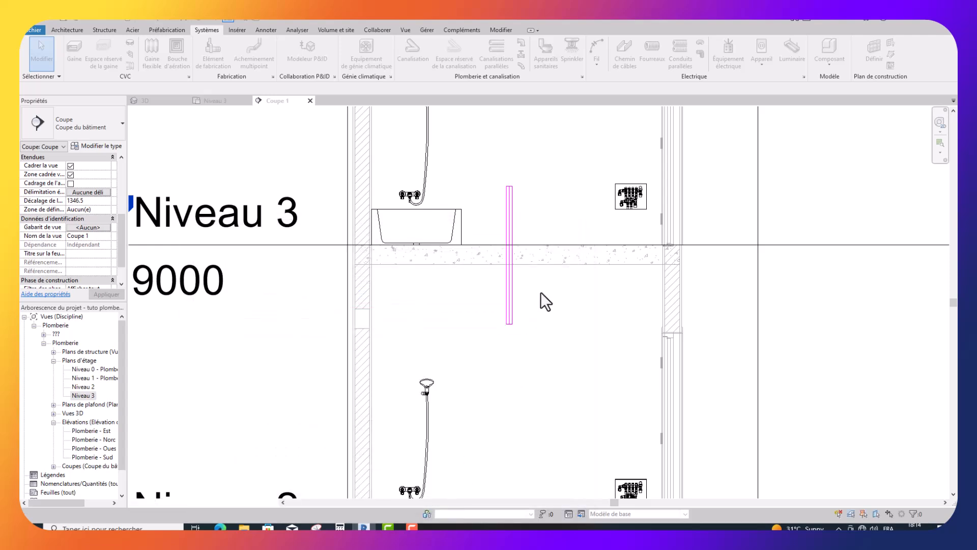
{"action": "scroll", "coordinate": [519, 267], "scroll_direction": "down", "scroll_amount": 1}
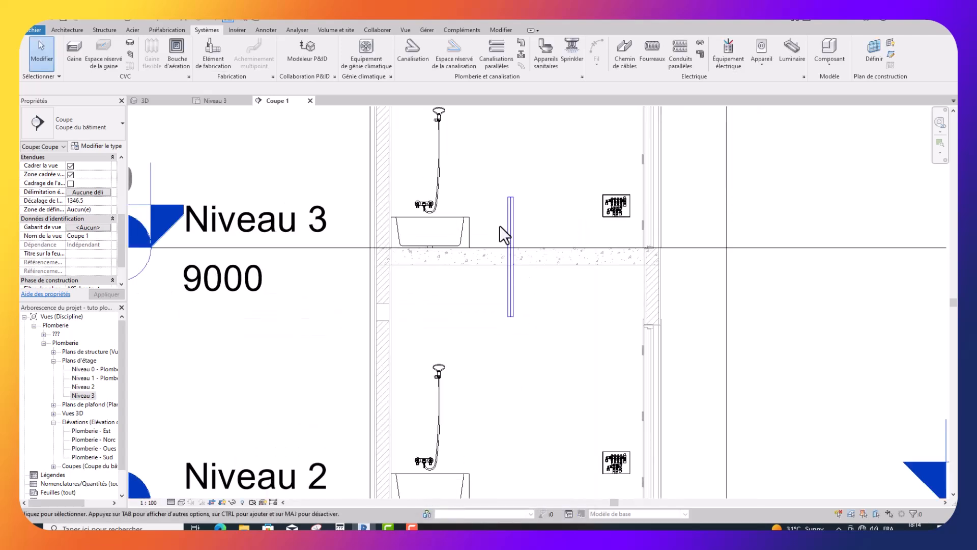
Step: Open the Niveau 3 floor plan and examine the filter line colours in its visibility/graphics overrides
{"action": "left_click", "coordinate": [214, 100]}
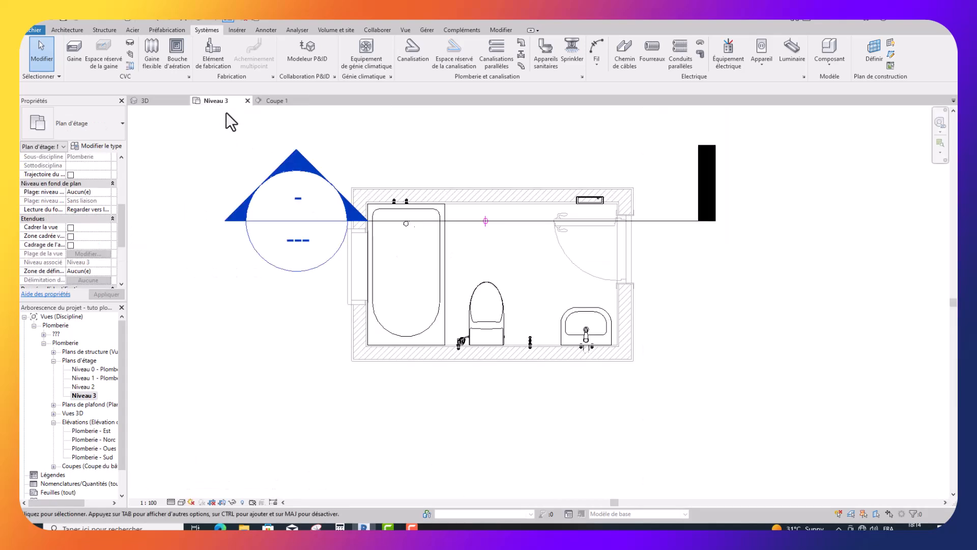
{"action": "scroll", "coordinate": [466, 214], "scroll_direction": "up", "scroll_amount": 5}
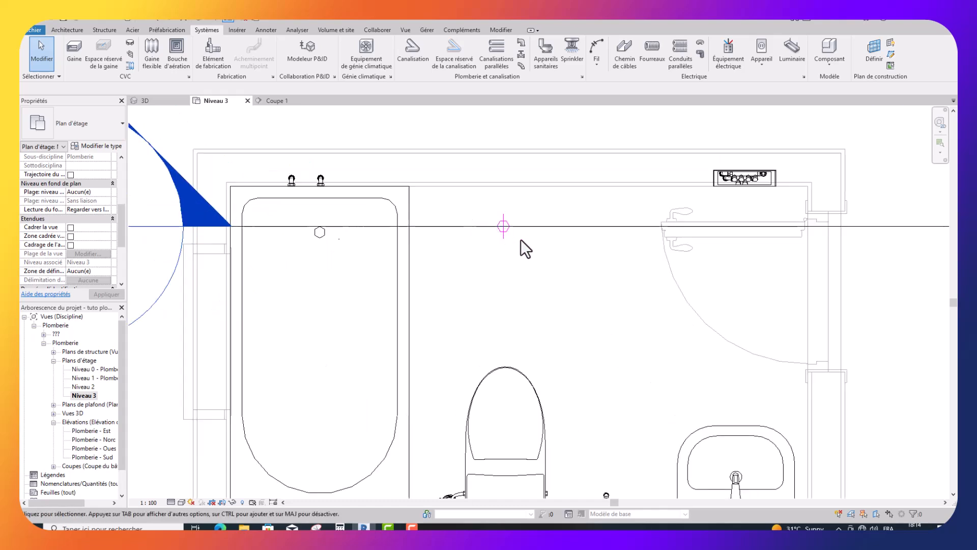
{"action": "key", "text": "v"}
{"action": "key", "text": "v"}
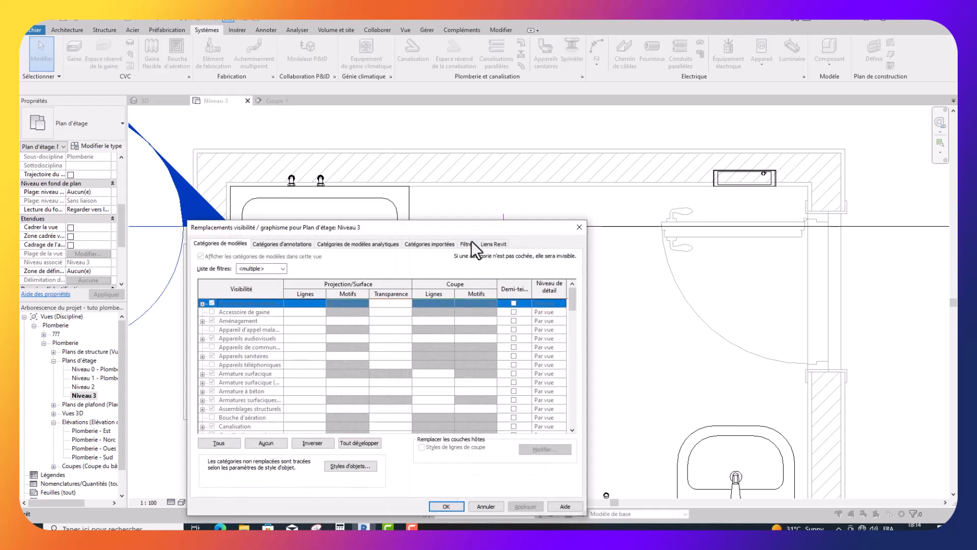
{"action": "left_click", "coordinate": [467, 244]}
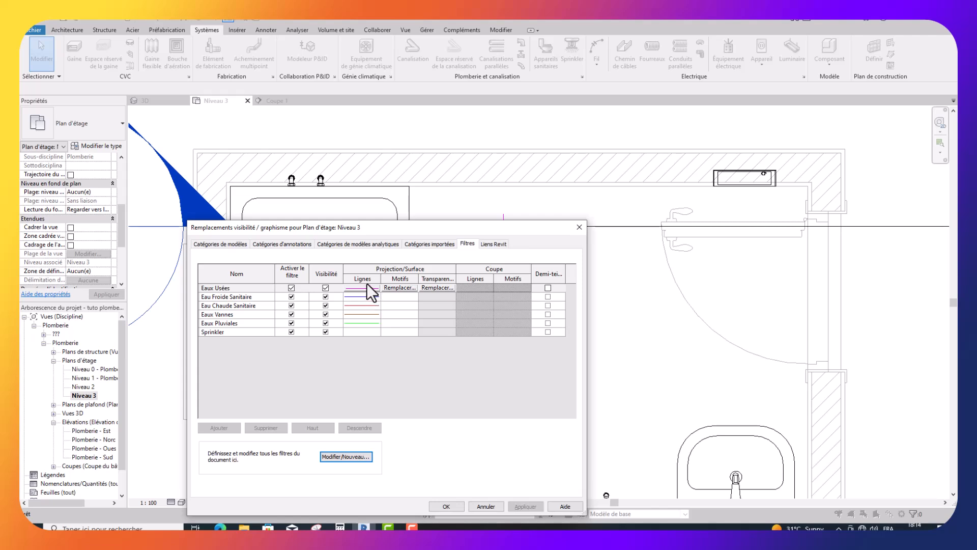
{"action": "left_click_drag", "start_coordinate": [398, 227], "coordinate": [450, 213]}
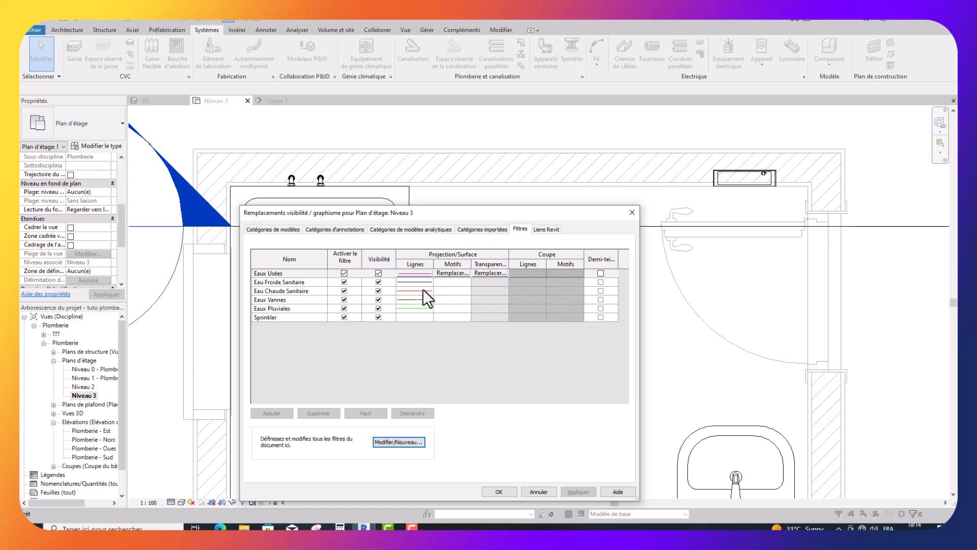
{"action": "key", "text": "Escape"}
{"action": "key", "text": "v"}
{"action": "key", "text": "g"}
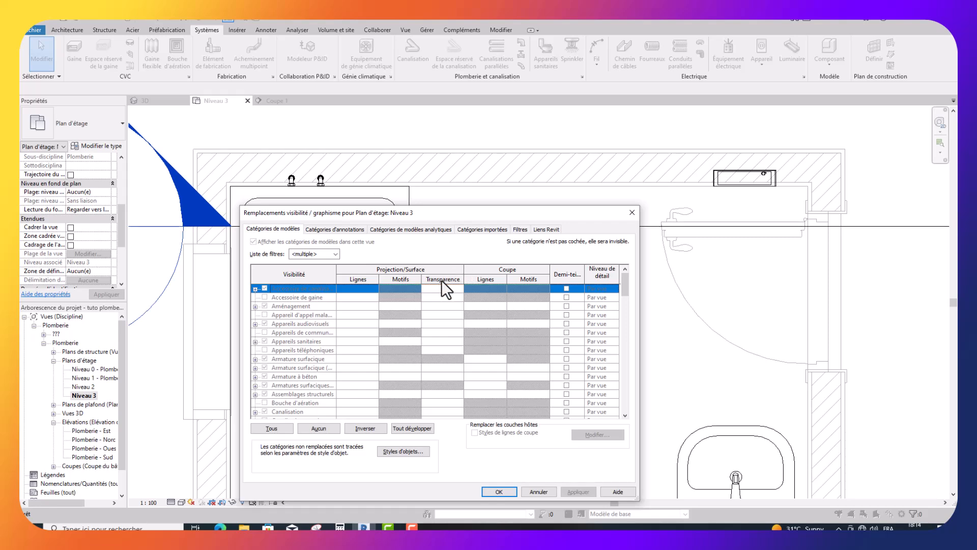
{"action": "left_click", "coordinate": [521, 229]}
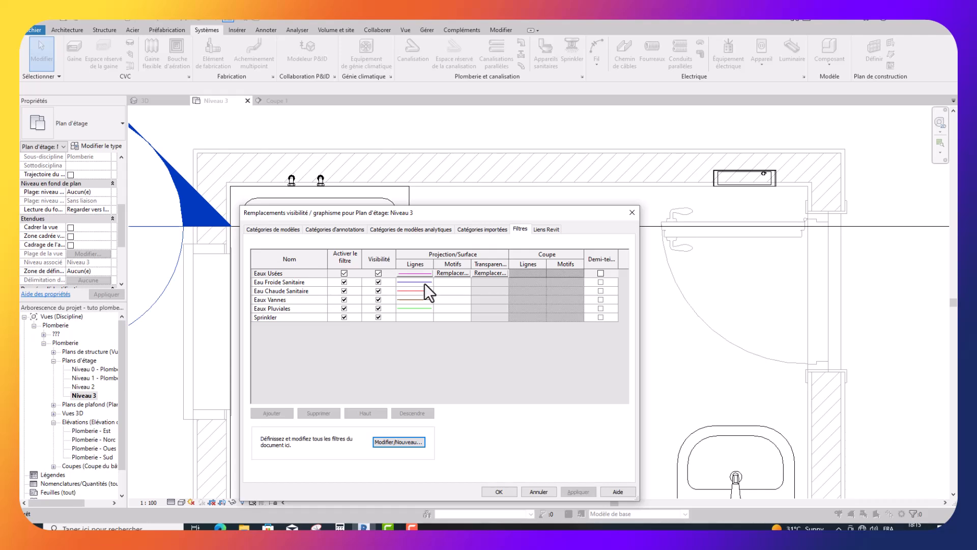
{"action": "left_click", "coordinate": [635, 213]}
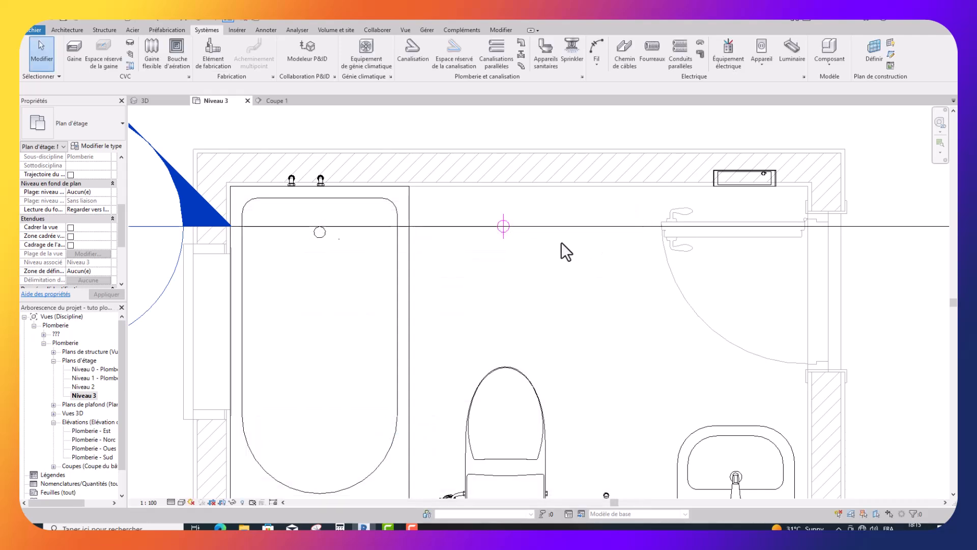
Step: Move the vertical waste pipe in the Niveau 3 plan about 320 mm straight toward the toilet
{"action": "left_click", "coordinate": [505, 225]}
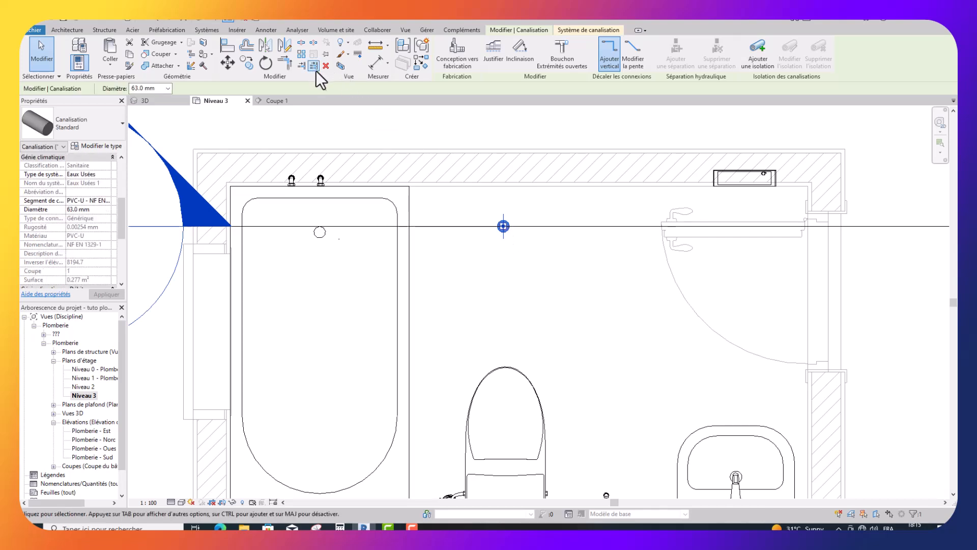
{"action": "left_click", "coordinate": [239, 66]}
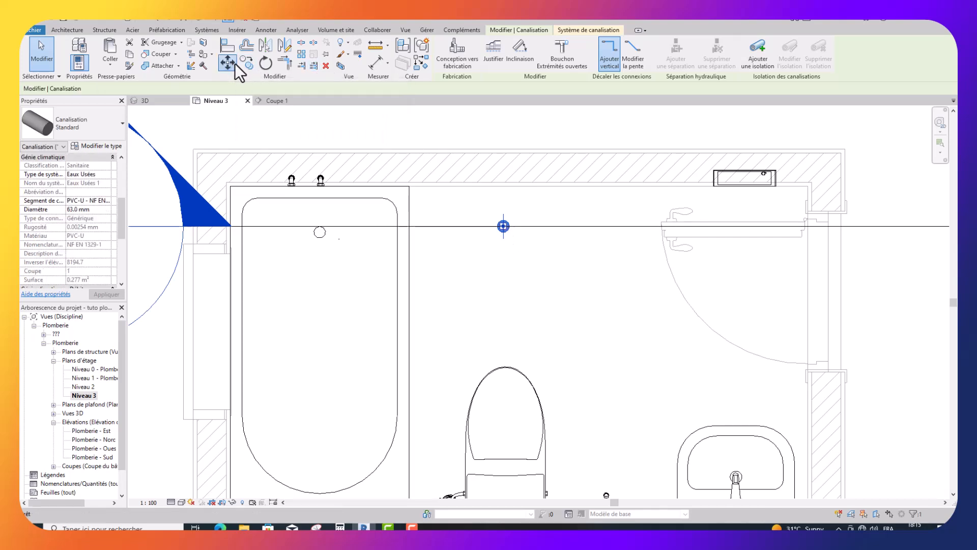
{"action": "left_click", "coordinate": [504, 226]}
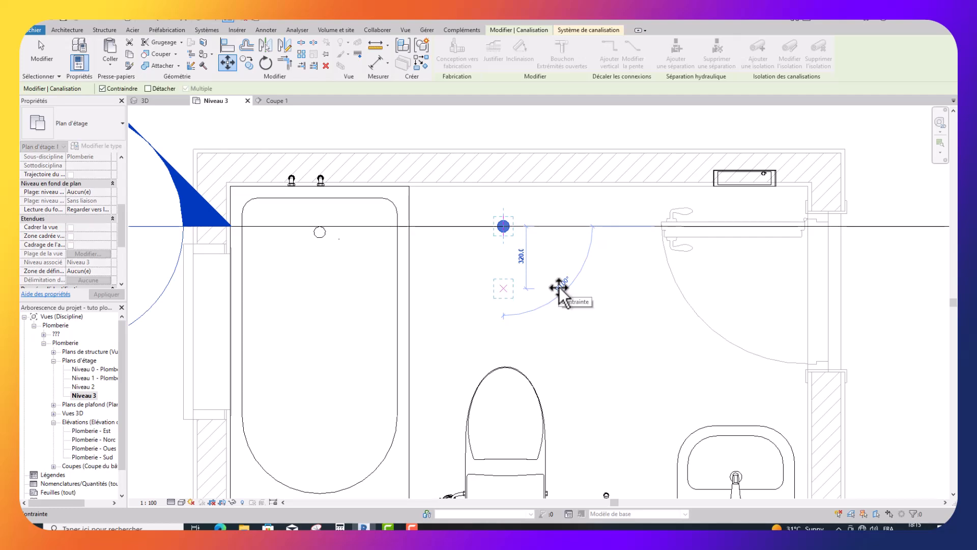
{"action": "left_click", "coordinate": [559, 286]}
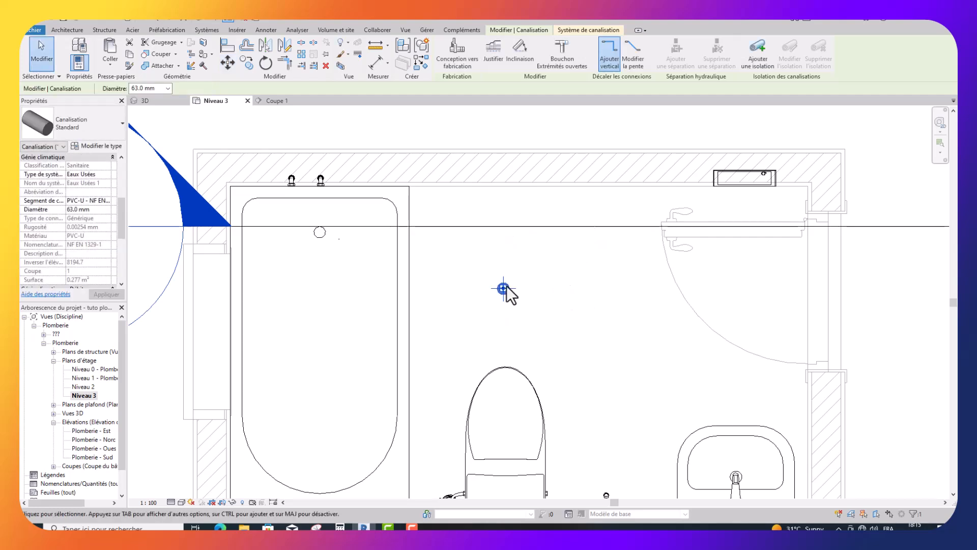
Step: Copy the waste pipe about 942 mm onto the bathtub's centreline and move the copy about 300 mm onto the bathtub drain
{"action": "left_click", "coordinate": [248, 63]}
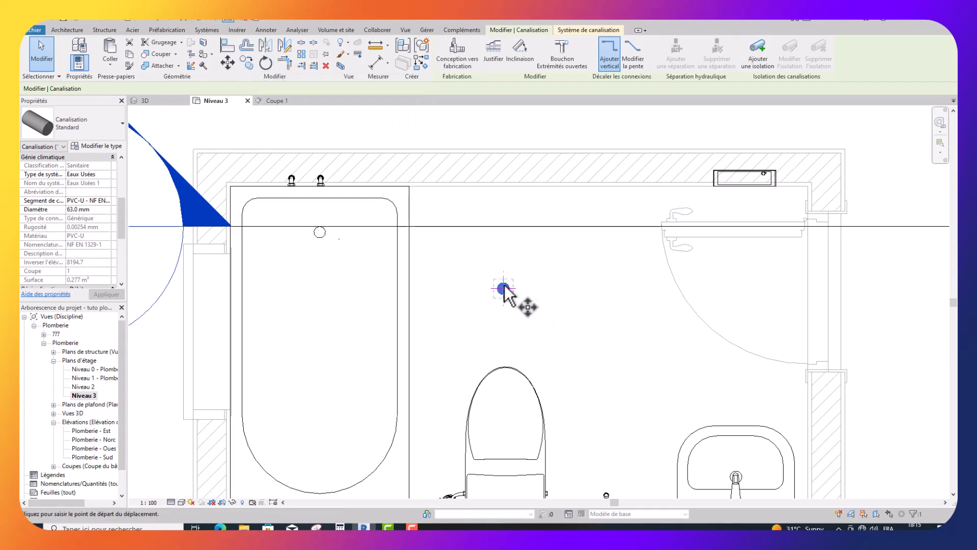
{"action": "left_click", "coordinate": [504, 288]}
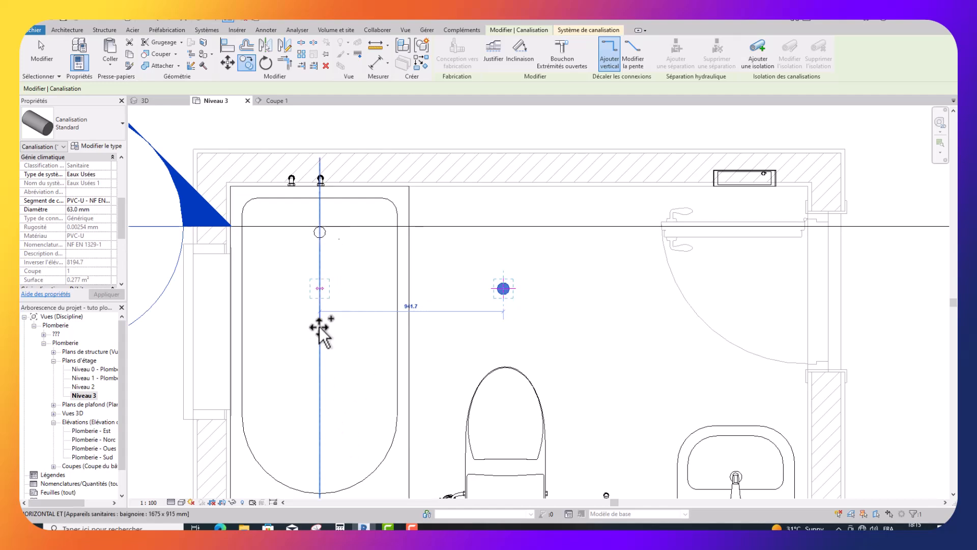
{"action": "left_click", "coordinate": [319, 288]}
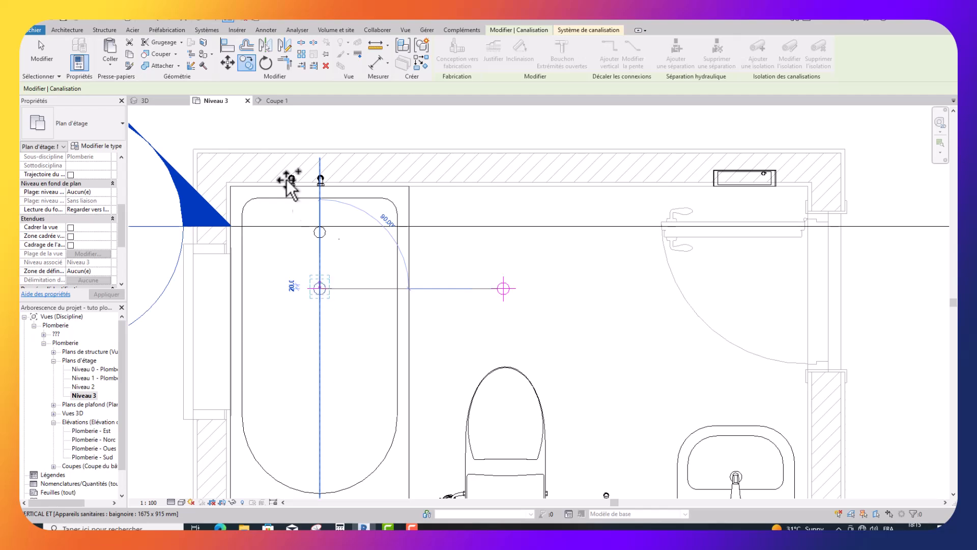
{"action": "left_click", "coordinate": [228, 63]}
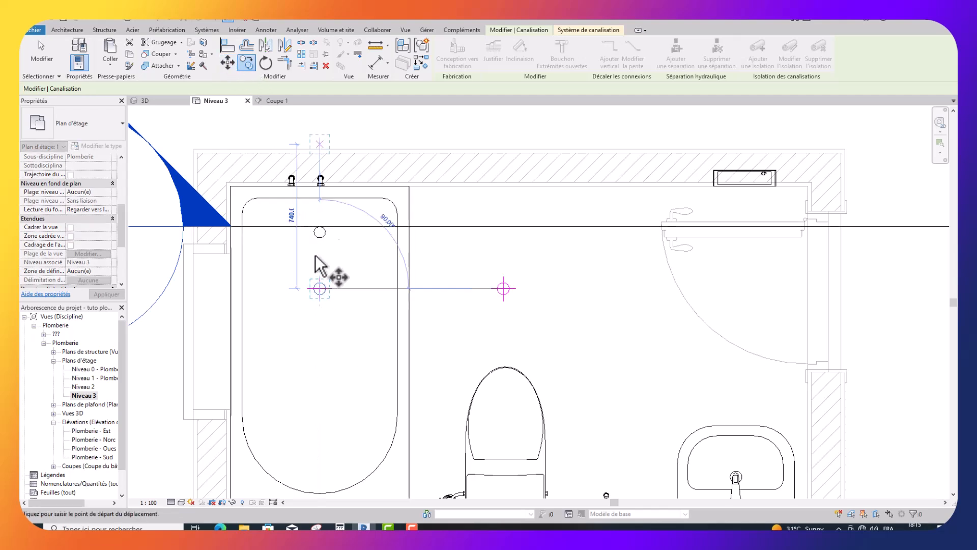
{"action": "left_click", "coordinate": [319, 288]}
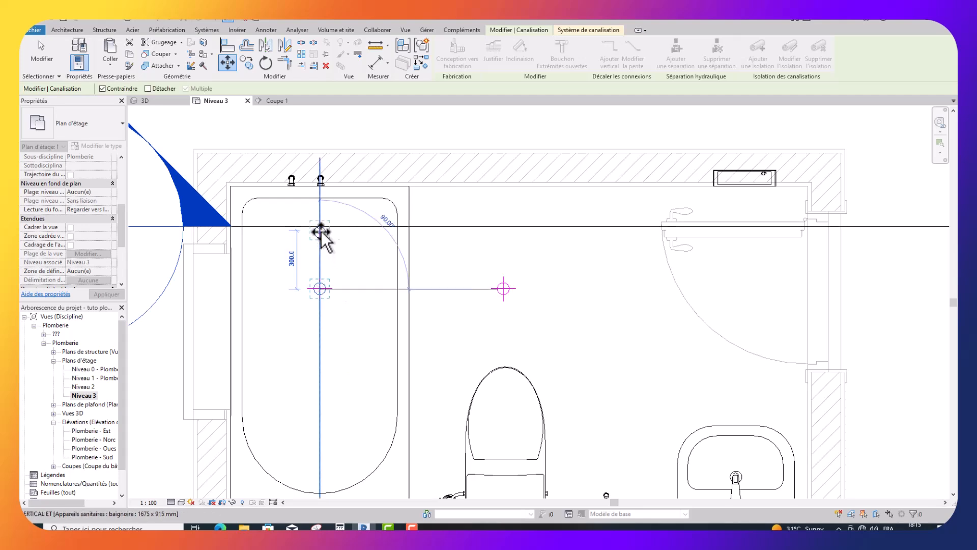
{"action": "left_click", "coordinate": [320, 233]}
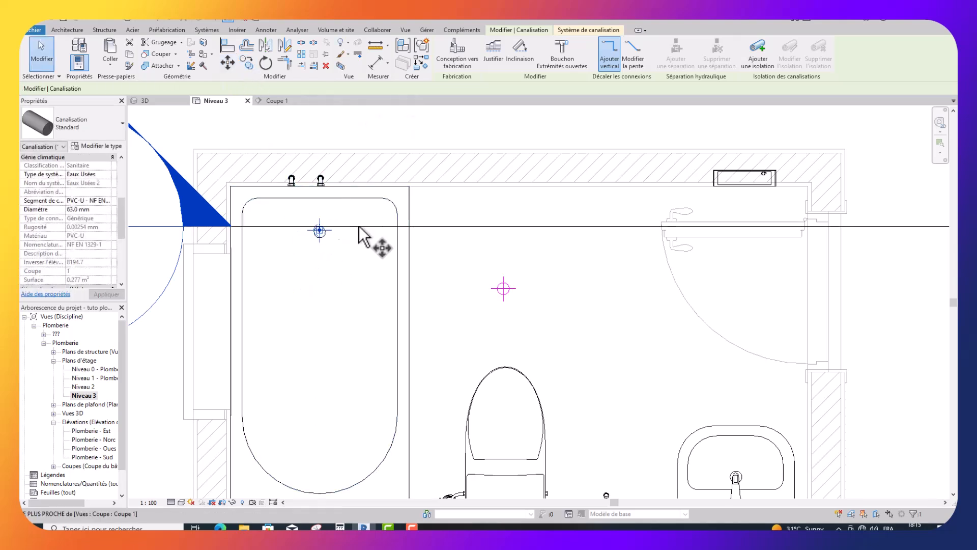
Step: Copy the bathtub's waste pipe about 2100 mm horizontally so it lines up with the washbasin
{"action": "key", "text": "c"}
{"action": "key", "text": "o"}
{"action": "left_click", "coordinate": [319, 231]}
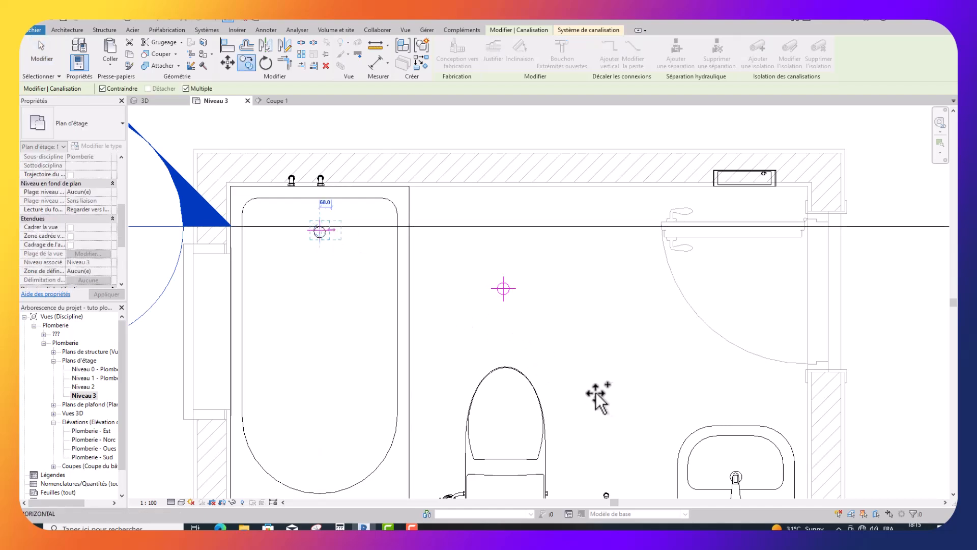
{"action": "scroll", "coordinate": [588, 344], "scroll_direction": "down", "scroll_amount": 4}
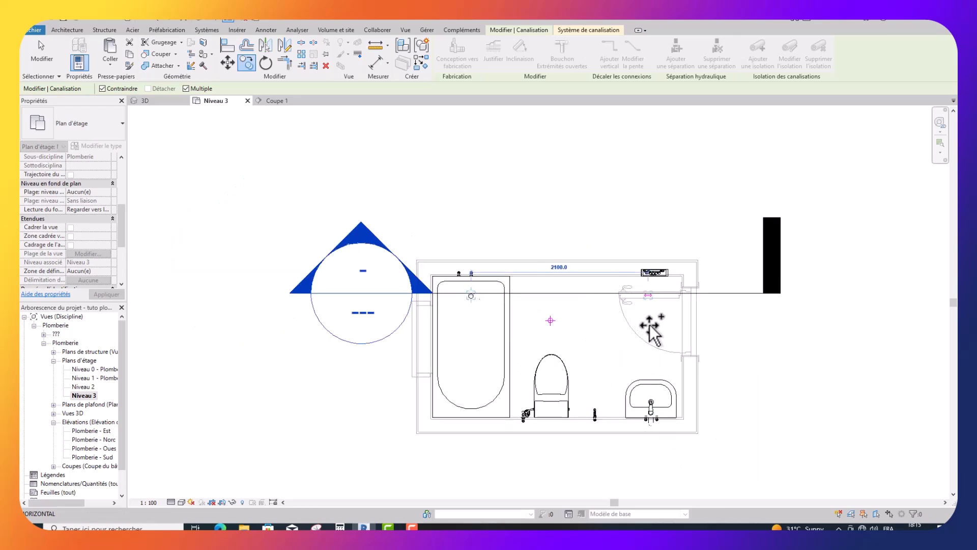
{"action": "left_click", "coordinate": [646, 331]}
Step: Move the copied waste pipe about 1411 mm straight to the washbasin's tap and drain area
{"action": "left_click", "coordinate": [253, 65]}
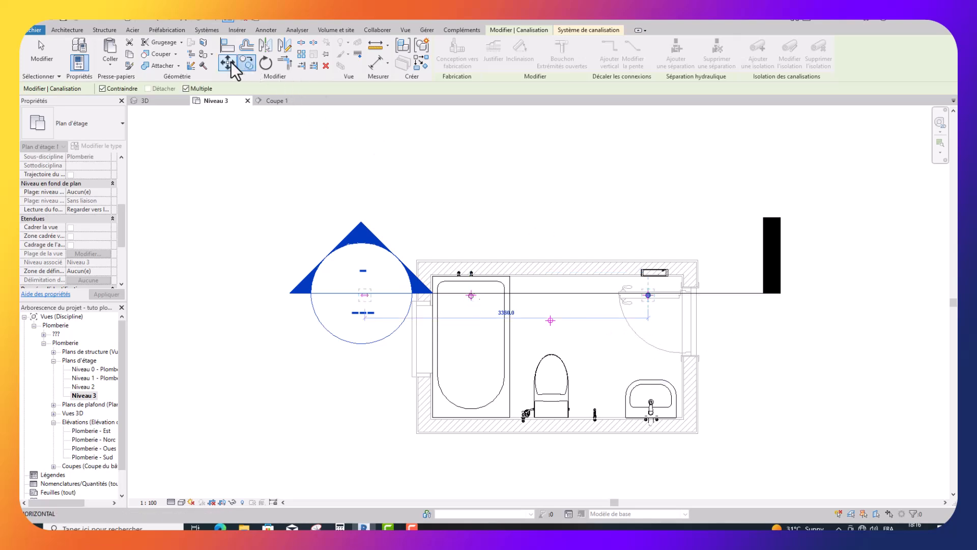
{"action": "left_click", "coordinate": [649, 295]}
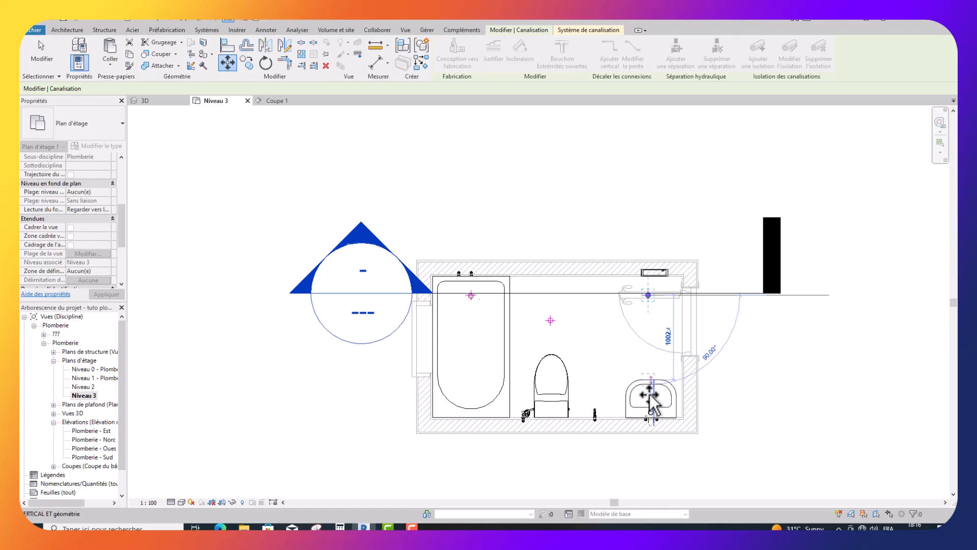
{"action": "scroll", "coordinate": [654, 410], "scroll_direction": "up", "scroll_amount": 1}
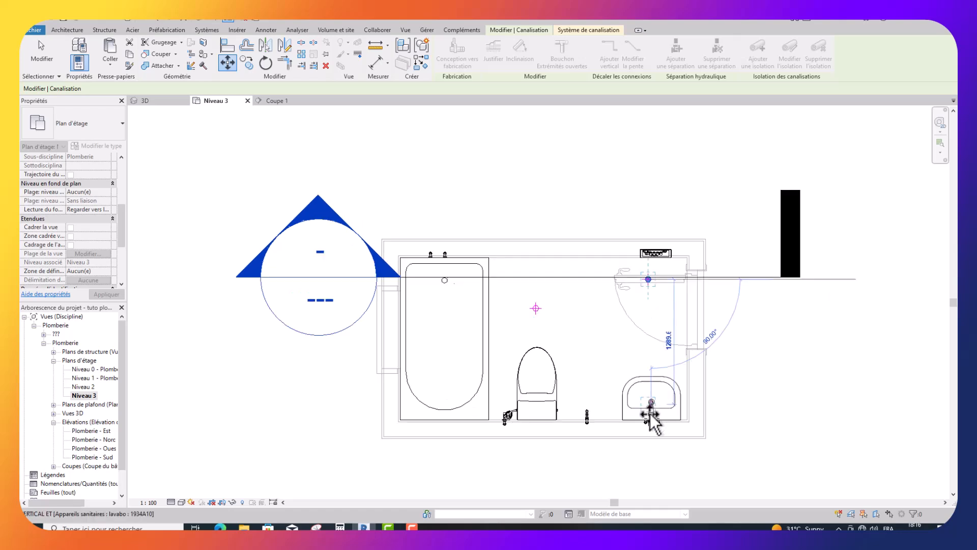
{"action": "scroll", "coordinate": [652, 417], "scroll_direction": "up", "scroll_amount": 1}
{"action": "scroll", "coordinate": [652, 418], "scroll_direction": "up", "scroll_amount": 1}
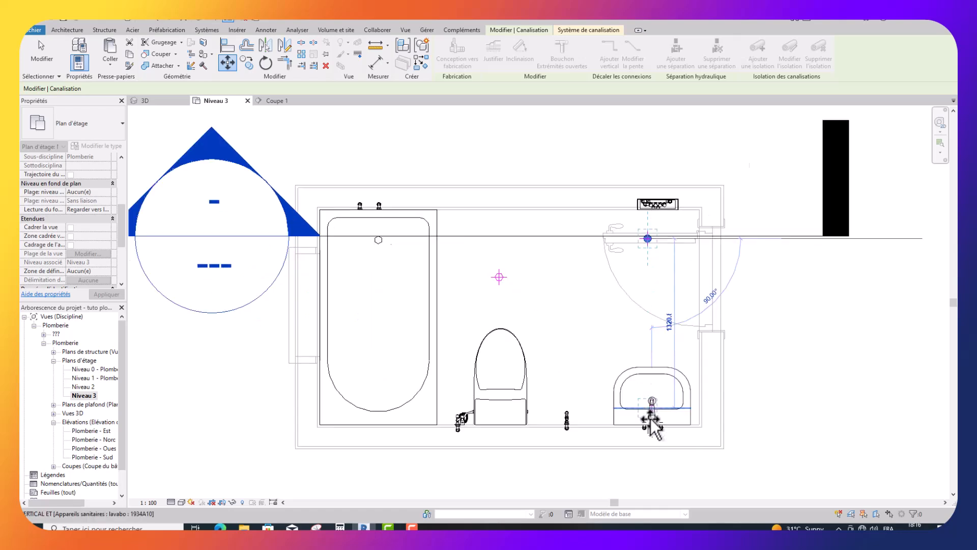
{"action": "scroll", "coordinate": [651, 424], "scroll_direction": "up", "scroll_amount": 2}
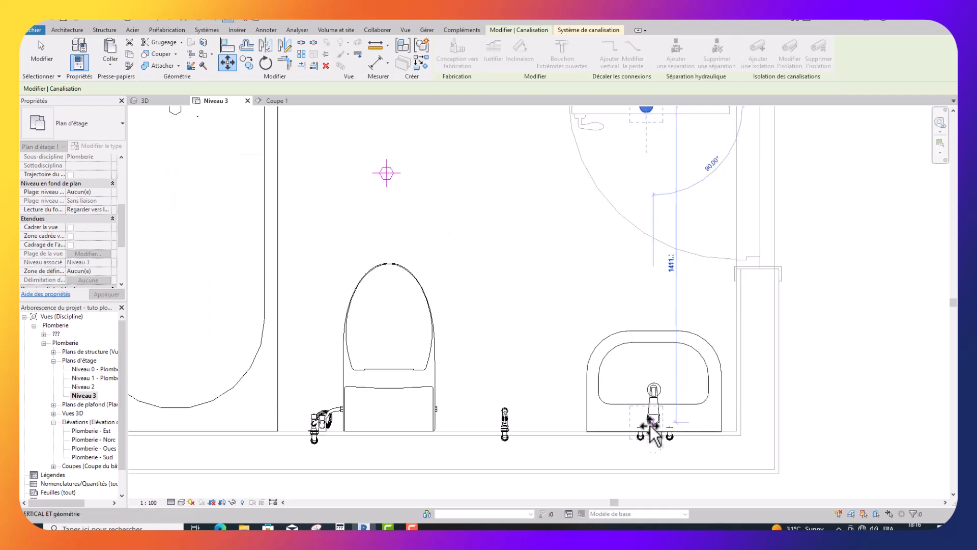
{"action": "left_click", "coordinate": [650, 427]}
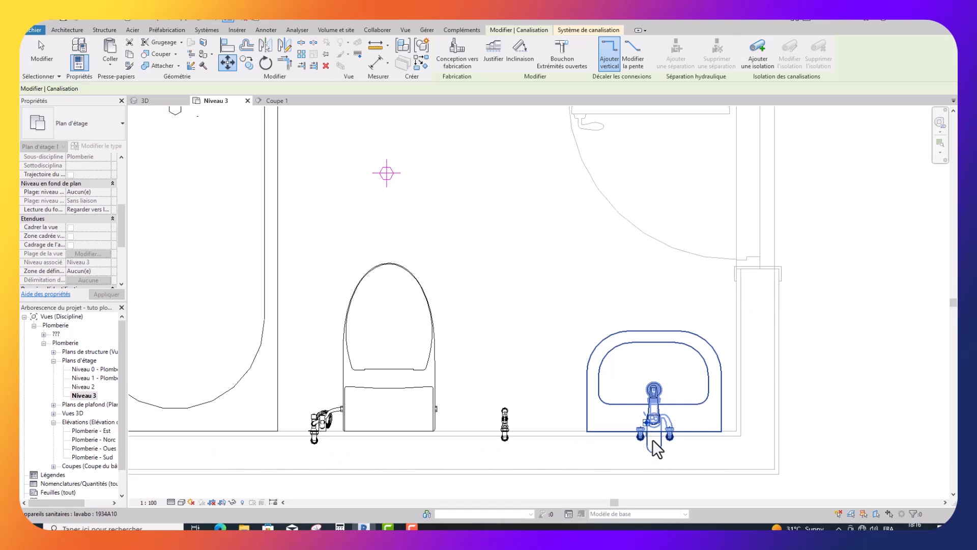
{"action": "left_click", "coordinate": [646, 433]}
{"action": "scroll", "coordinate": [647, 433], "scroll_direction": "up", "scroll_amount": 2}
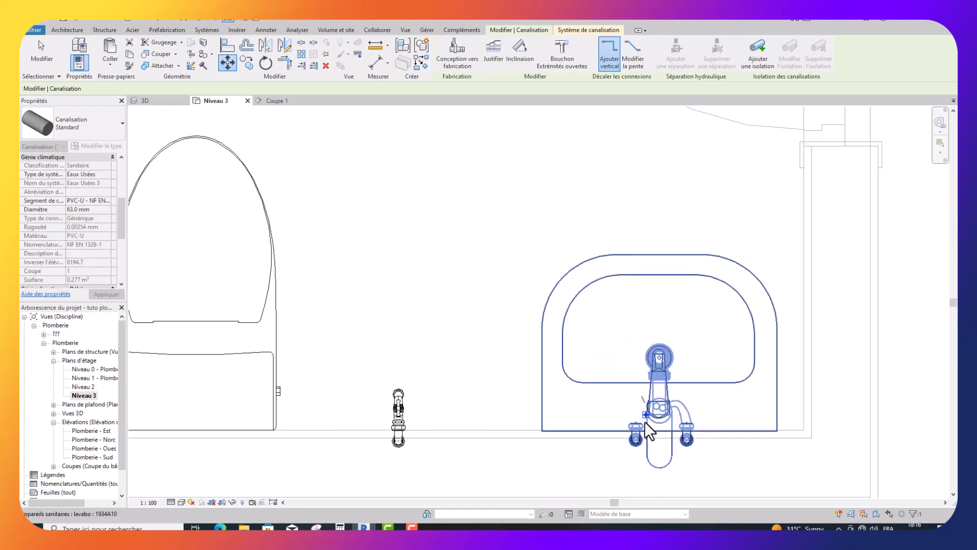
{"action": "scroll", "coordinate": [646, 415], "scroll_direction": "up", "scroll_amount": 2}
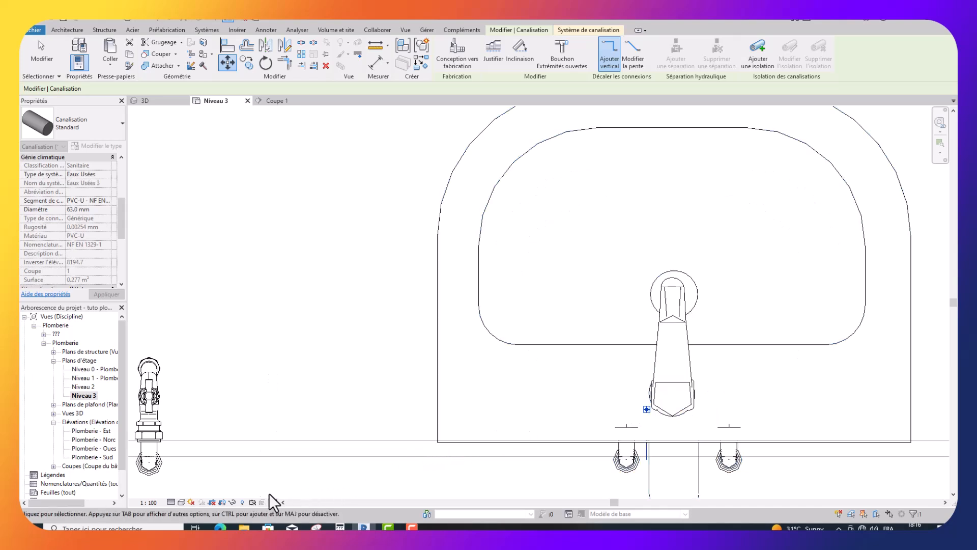
{"action": "left_click", "coordinate": [172, 500]}
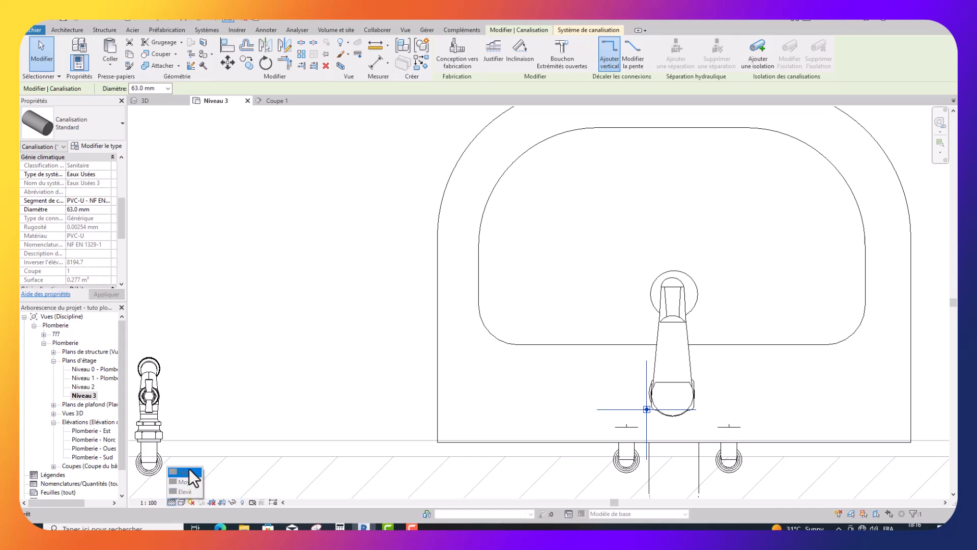
{"action": "left_click", "coordinate": [188, 486]}
{"action": "key", "text": "Escape"}
Step: Remove the view template from the Niveau 3 floor plan by assigning <Aucun>
{"action": "scroll", "coordinate": [121, 206], "scroll_direction": "down", "scroll_amount": 3}
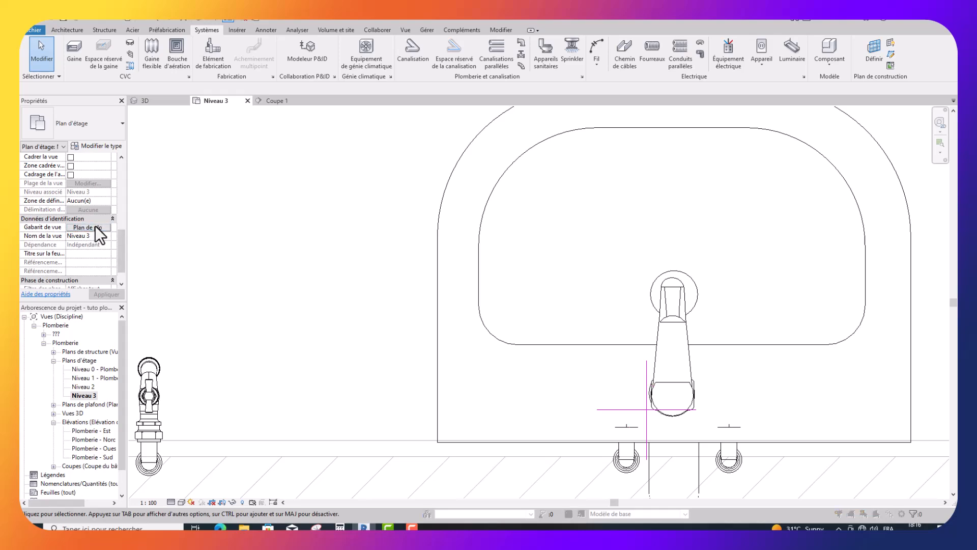
{"action": "left_click", "coordinate": [96, 226]}
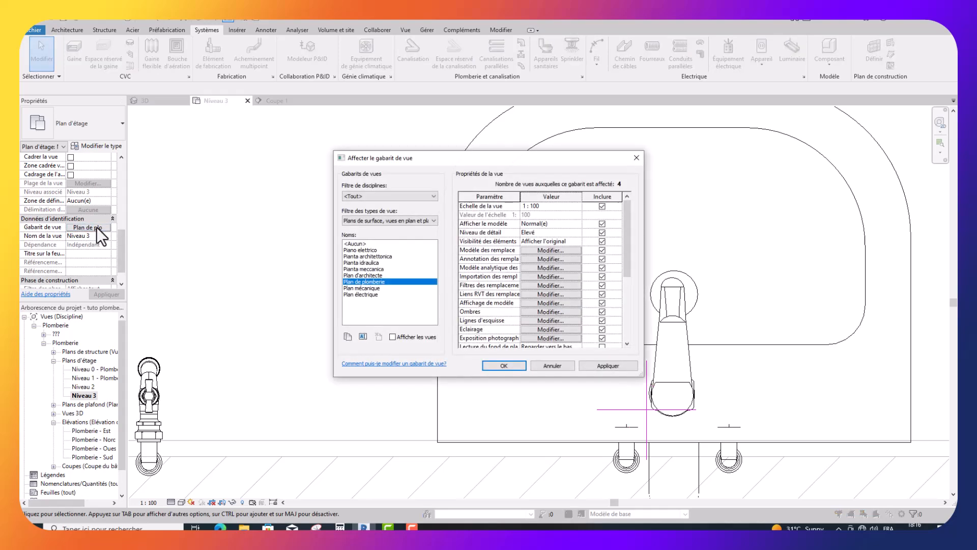
{"action": "left_click", "coordinate": [362, 244]}
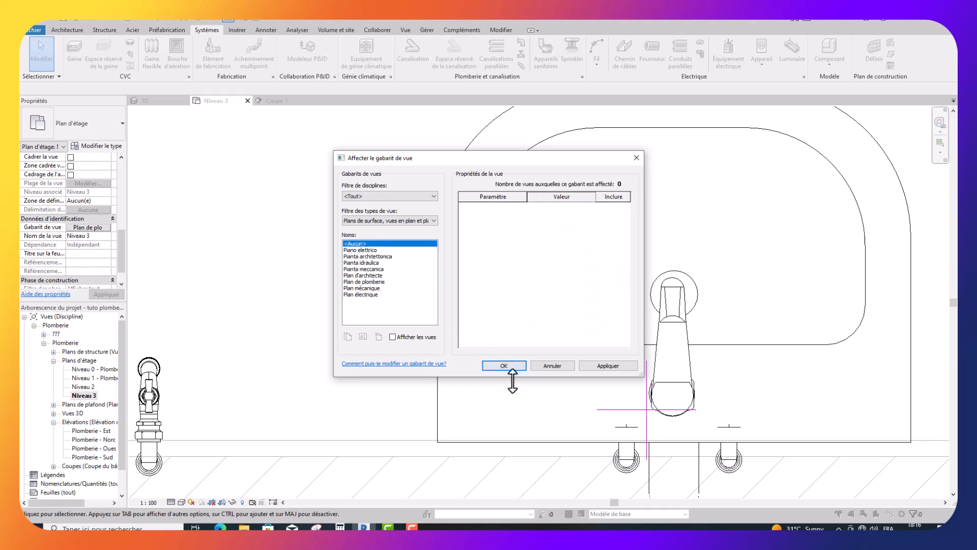
{"action": "left_click", "coordinate": [509, 365]}
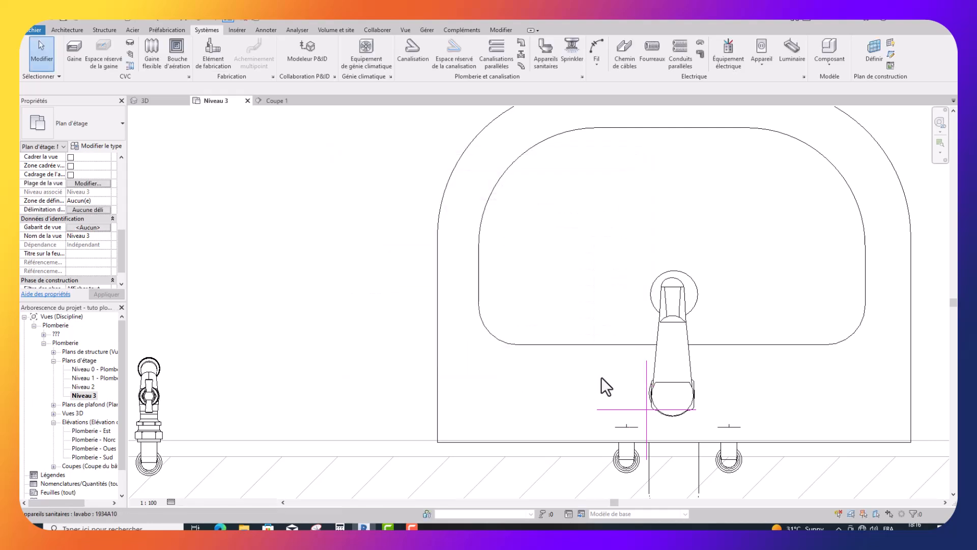
Step: Set the Niveau 3 plan's detail level to Elevé and its visual style to wireframe
{"action": "scroll", "coordinate": [576, 392], "scroll_direction": "down", "scroll_amount": 2}
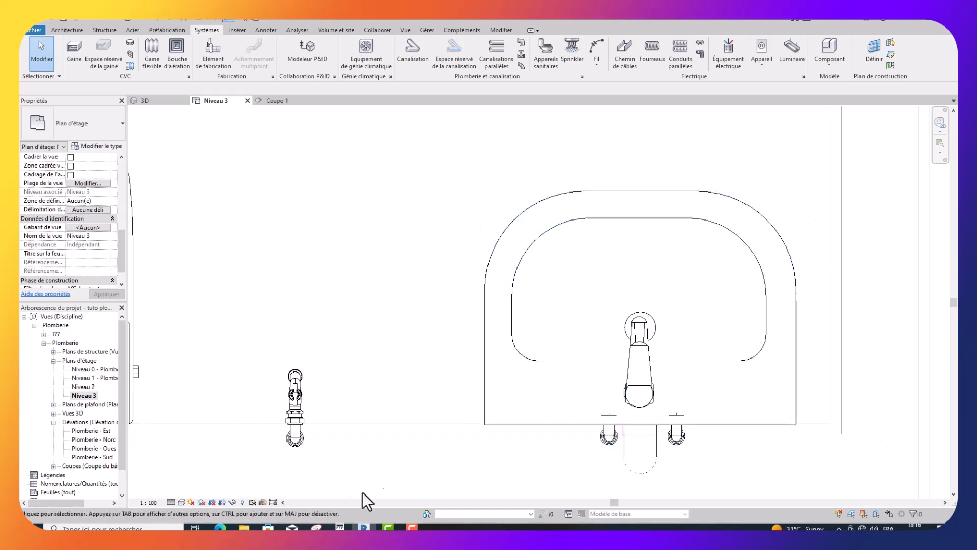
{"action": "left_click", "coordinate": [171, 503]}
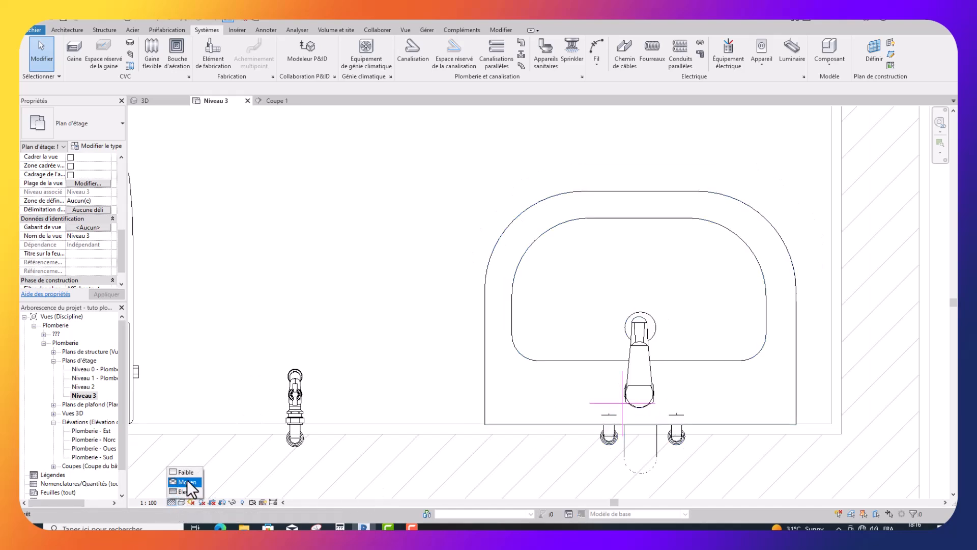
{"action": "left_click", "coordinate": [188, 491]}
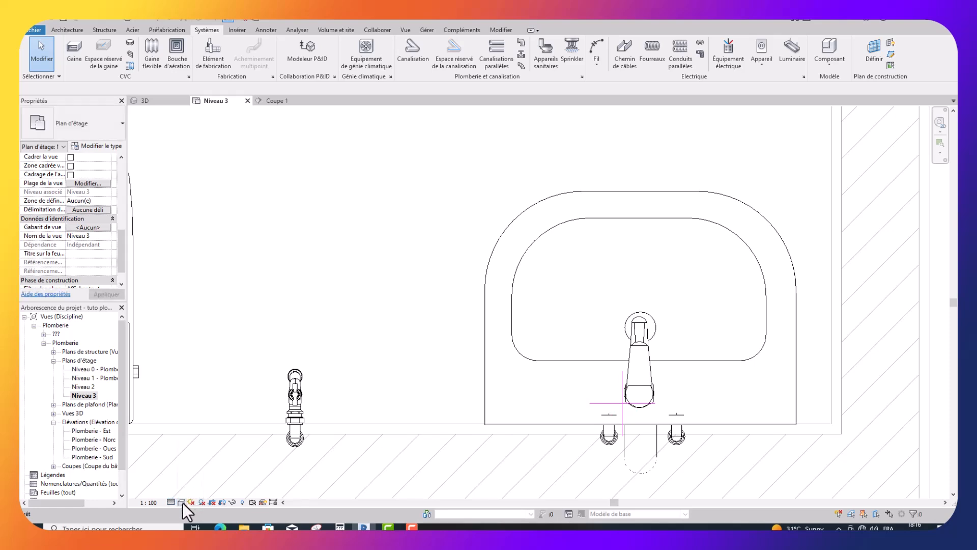
{"action": "left_click", "coordinate": [181, 503]}
{"action": "left_click", "coordinate": [208, 462]}
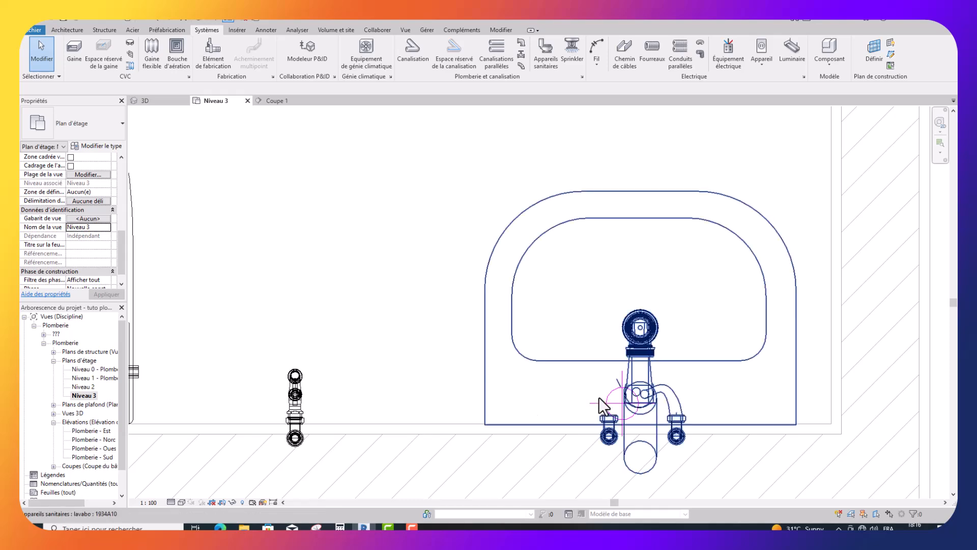
Step: Nudge the washbasin's waste pipe sideways and slightly toward the wall until it is centred on the basin's drain axis
{"action": "scroll", "coordinate": [631, 400], "scroll_direction": "up", "scroll_amount": 2}
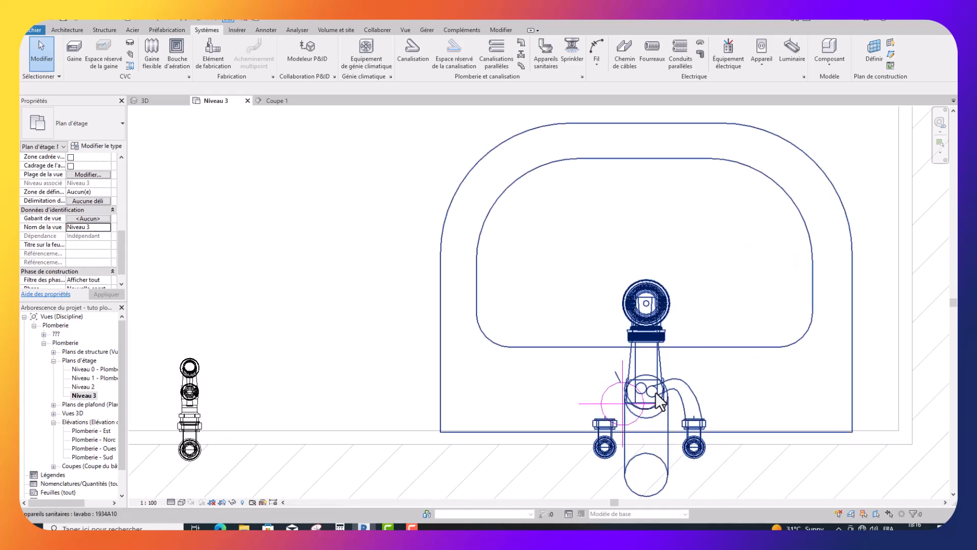
{"action": "scroll", "coordinate": [572, 418], "scroll_direction": "down", "scroll_amount": 1}
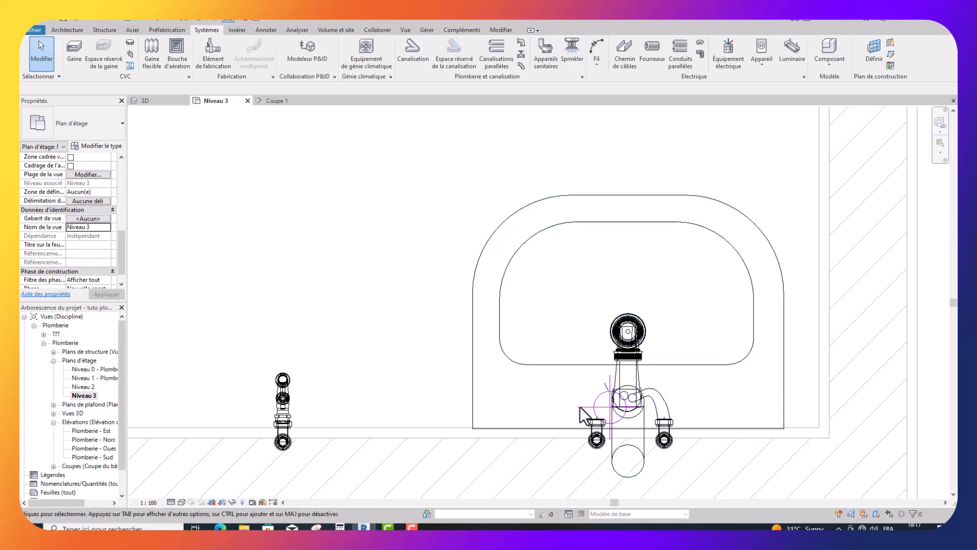
{"action": "left_click", "coordinate": [595, 407]}
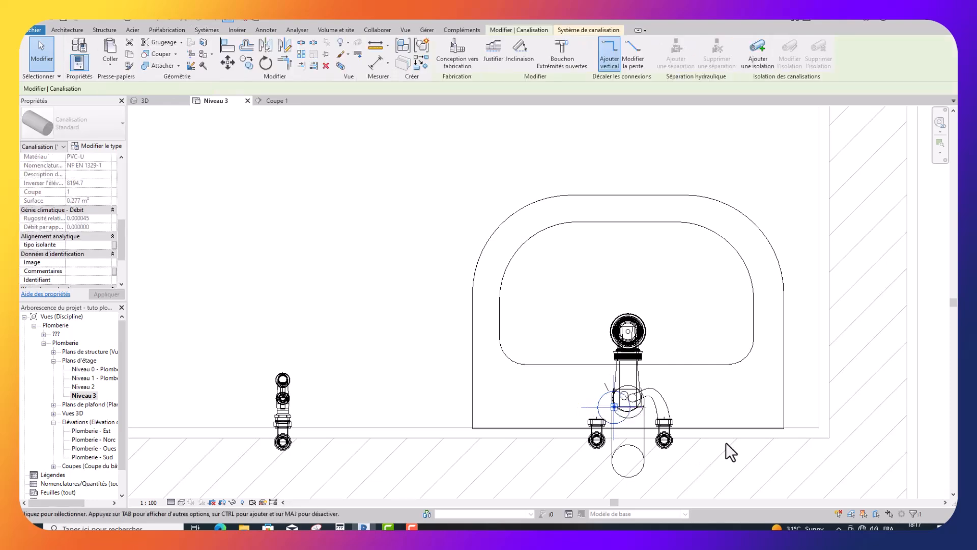
{"action": "key", "text": "Right"}
{"action": "key", "text": "Right"}
{"action": "key", "text": "Right"}
{"action": "key", "text": "Right"}
{"action": "key", "text": "Right"}
{"action": "key", "text": "Right"}
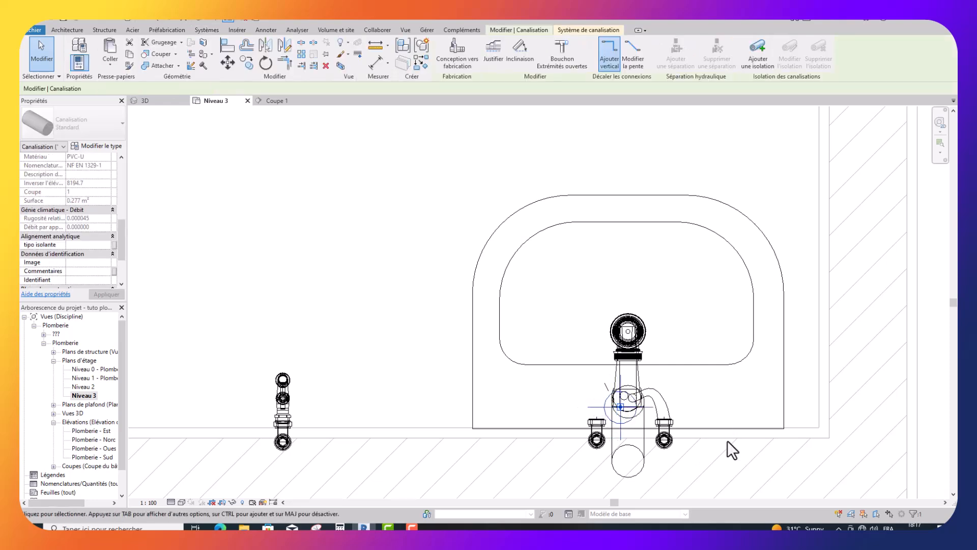
{"action": "key", "text": "Down"}
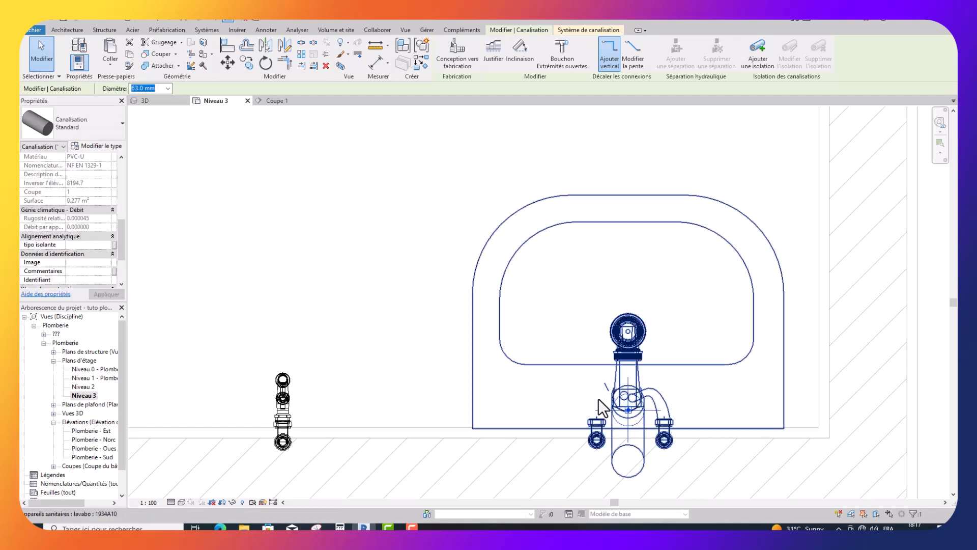
{"action": "left_click", "coordinate": [489, 406]}
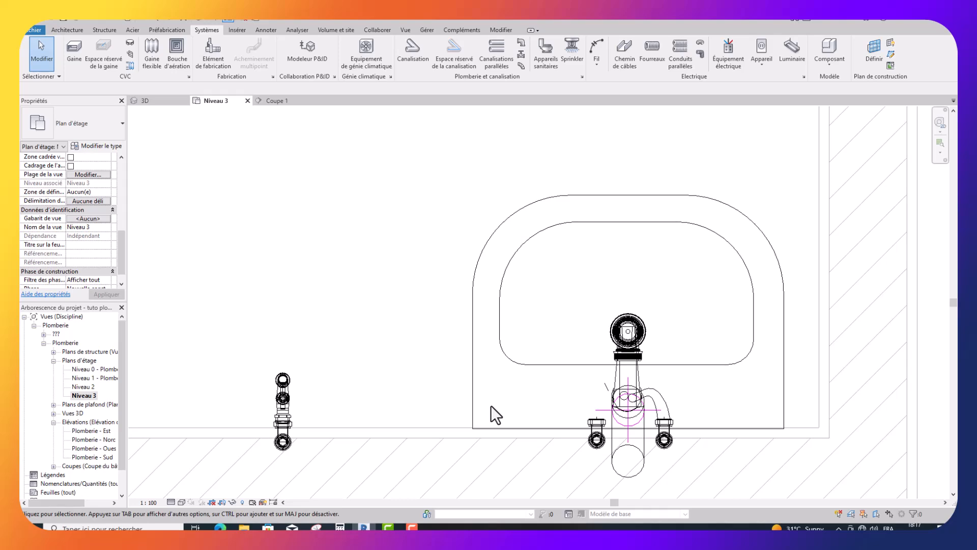
Step: Change the Eaux Usées filter's projection line colour to Bleu in the Niveau 3 visibility/graphics overrides
{"action": "key", "text": "v"}
{"action": "key", "text": "v"}
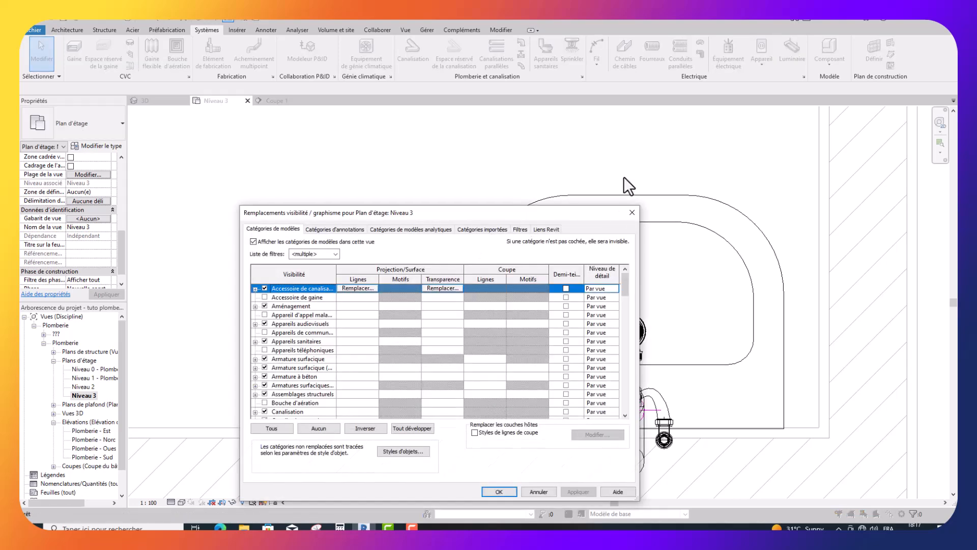
{"action": "left_click", "coordinate": [520, 230]}
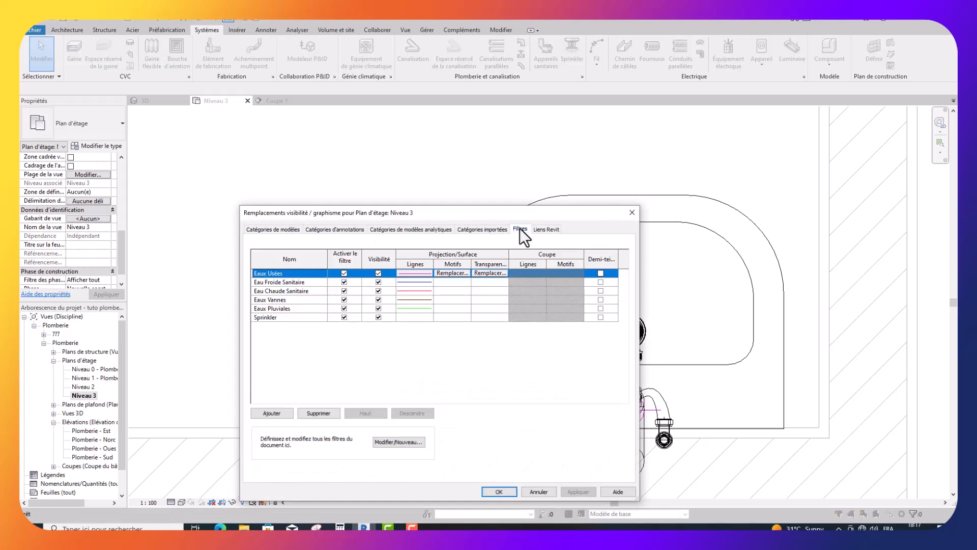
{"action": "left_click", "coordinate": [423, 273]}
{"action": "left_click", "coordinate": [423, 353]}
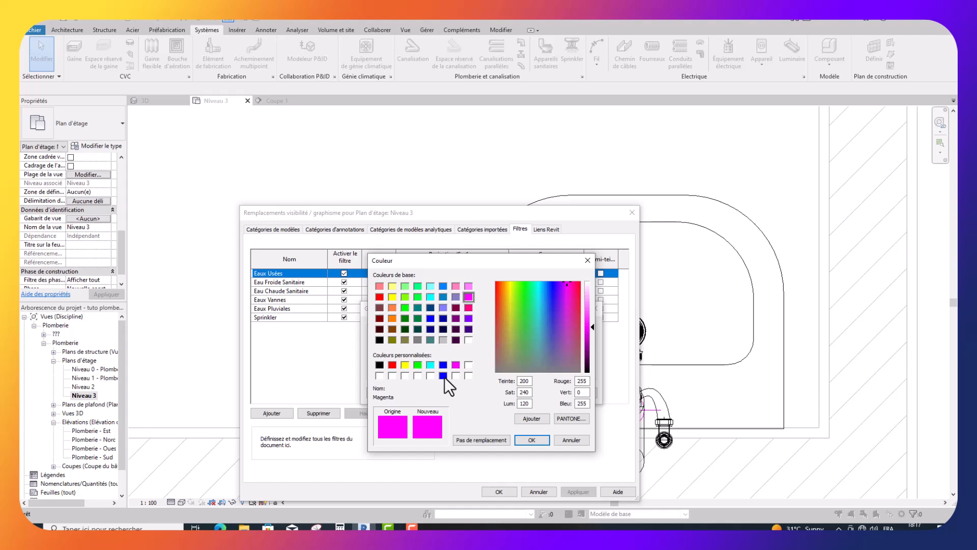
{"action": "left_click", "coordinate": [444, 376]}
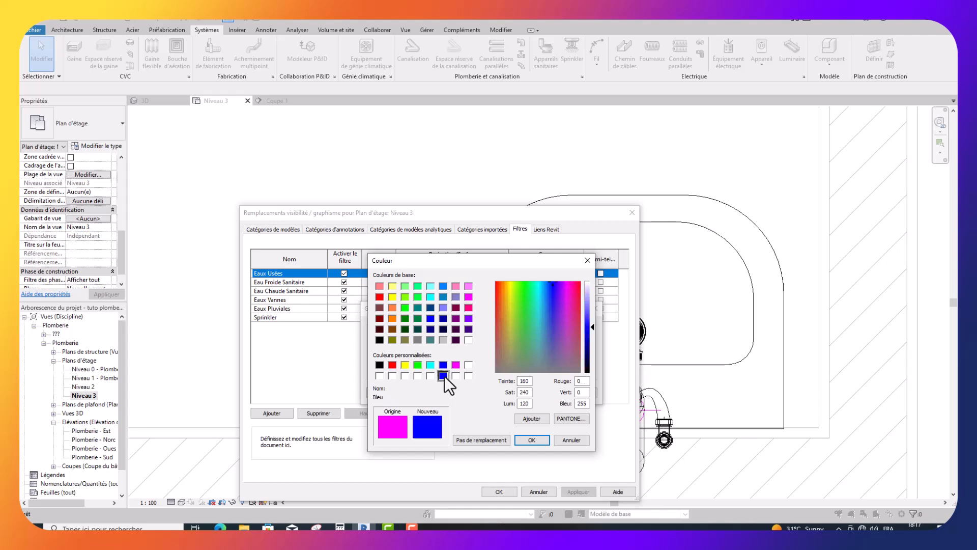
{"action": "left_click", "coordinate": [524, 439]}
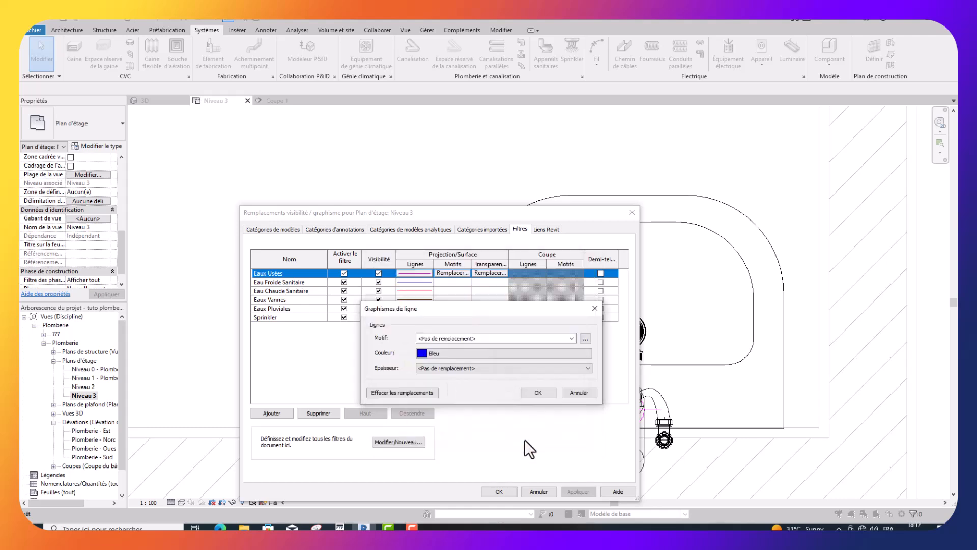
{"action": "left_click", "coordinate": [537, 393]}
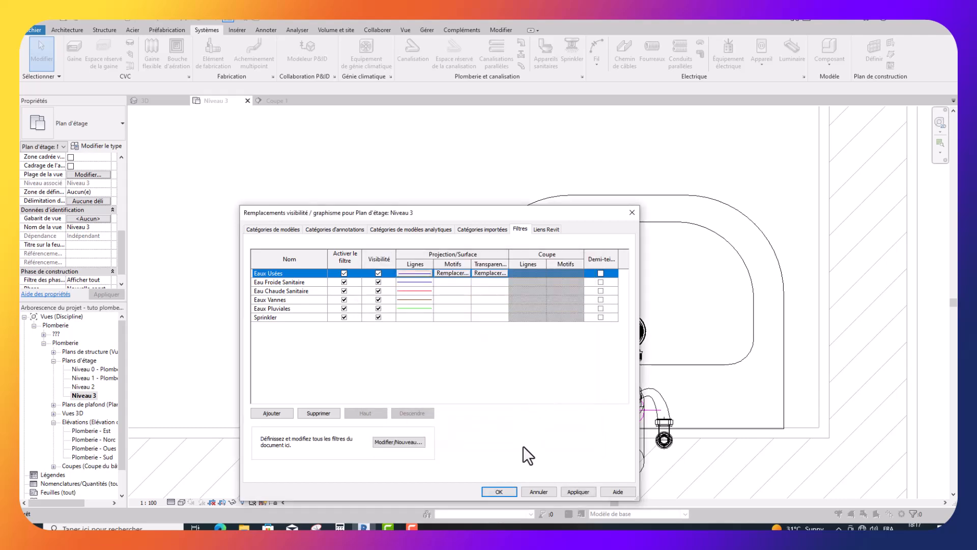
{"action": "left_click", "coordinate": [499, 491]}
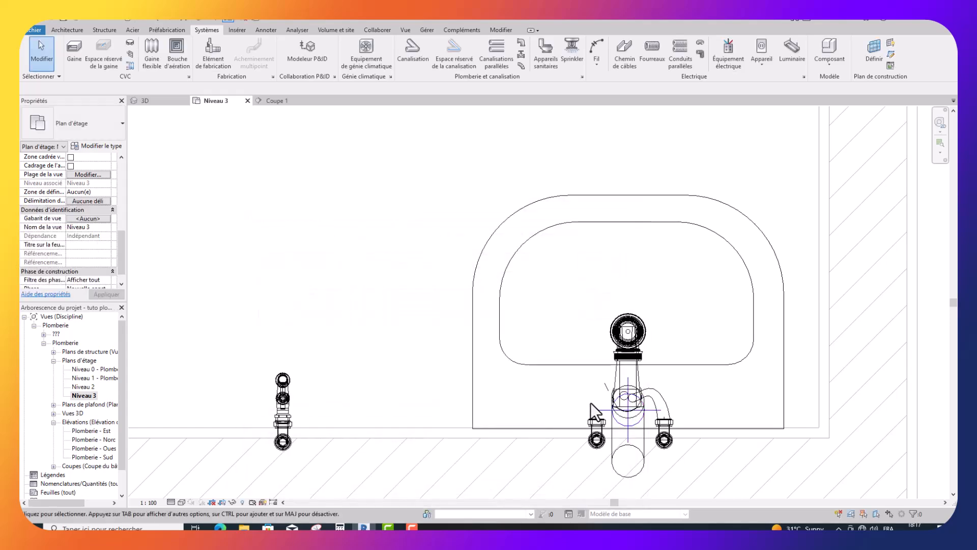
{"action": "scroll", "coordinate": [591, 402], "scroll_direction": "down", "scroll_amount": 6}
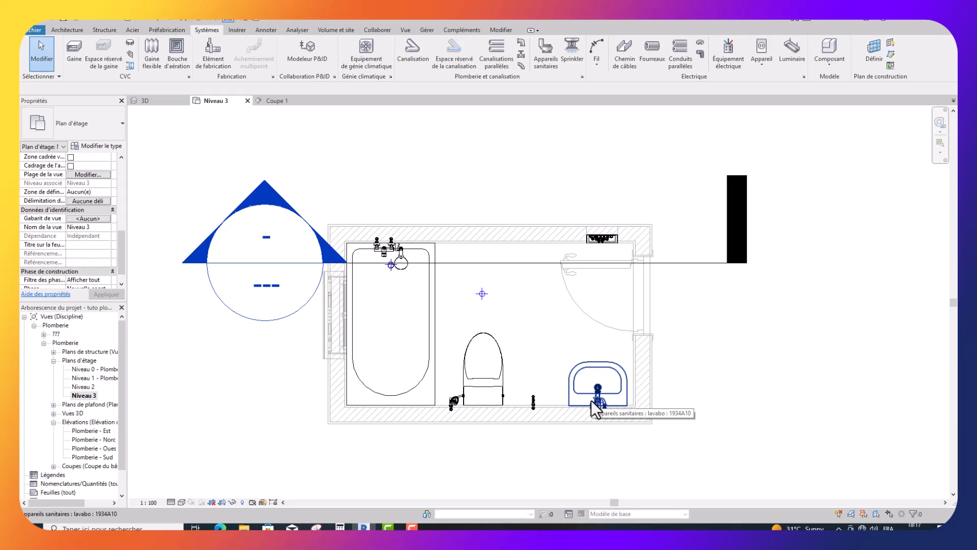
{"action": "scroll", "coordinate": [591, 400], "scroll_direction": "up", "scroll_amount": 2}
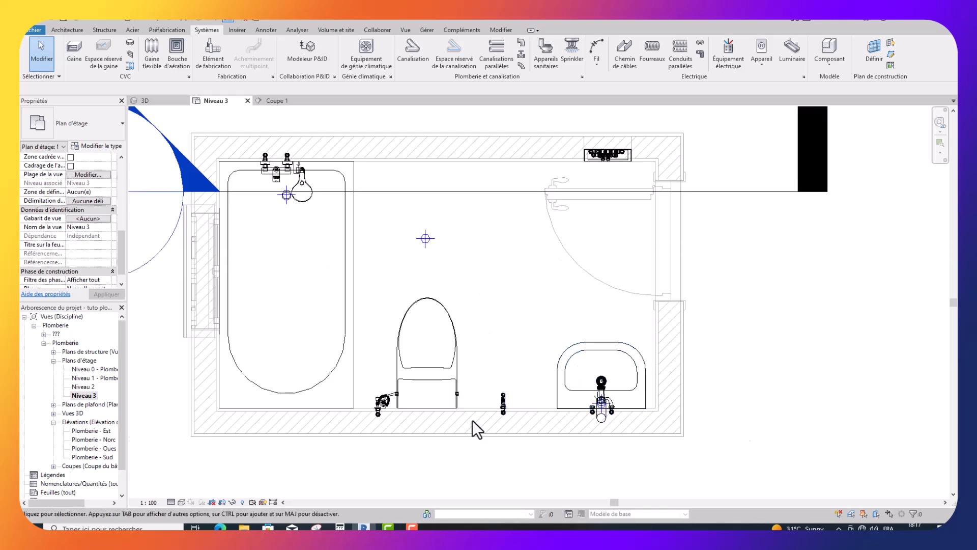
{"action": "scroll", "coordinate": [476, 420], "scroll_direction": "up", "scroll_amount": 1}
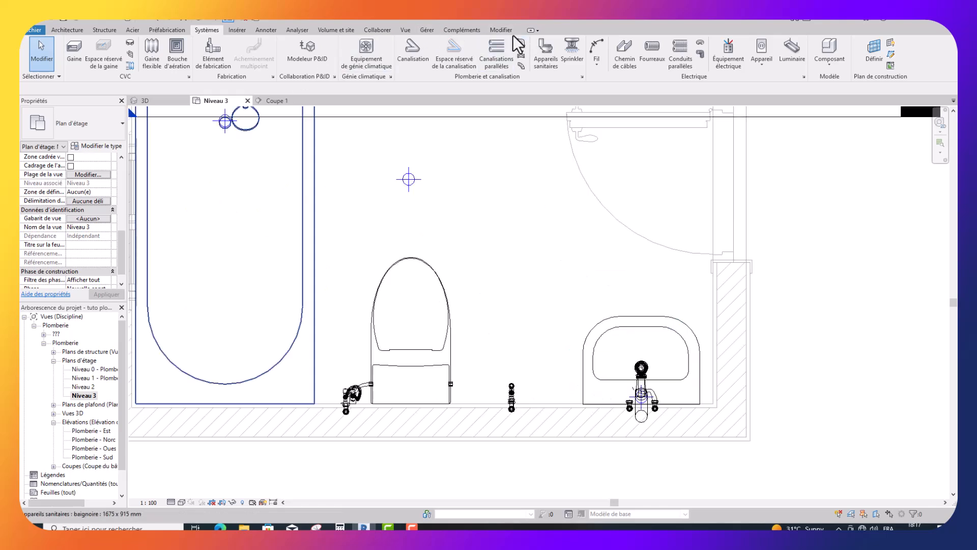
Step: Draw detail lines beside the toilet: 300 mm perpendicular from the back wall, then about 660 mm across the toilet parallel to the wall
{"action": "left_click", "coordinate": [271, 31]}
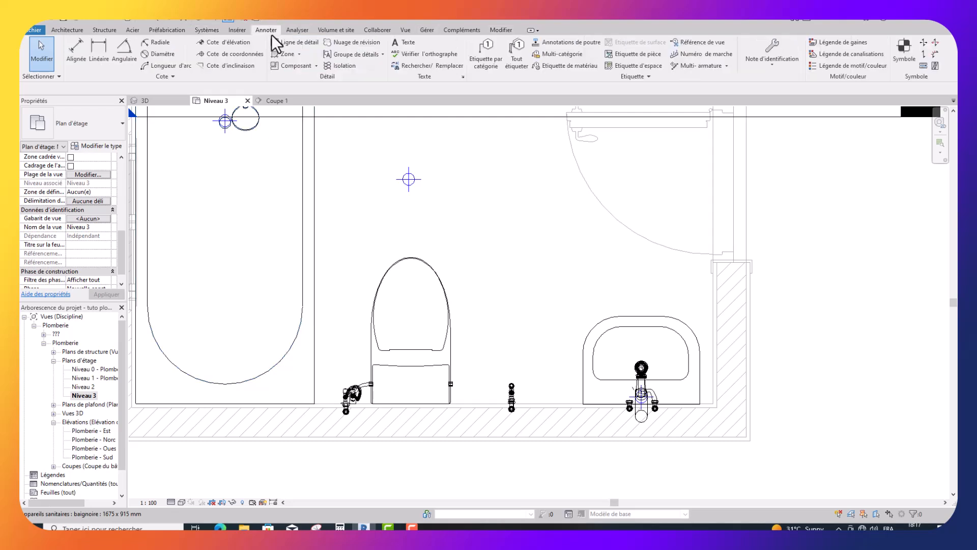
{"action": "left_click", "coordinate": [304, 42]}
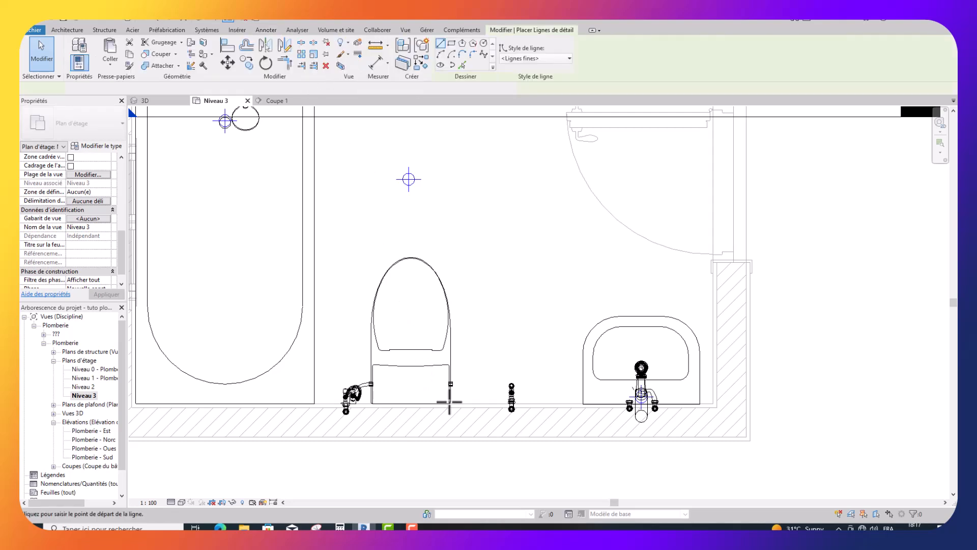
{"action": "left_click", "coordinate": [478, 403]}
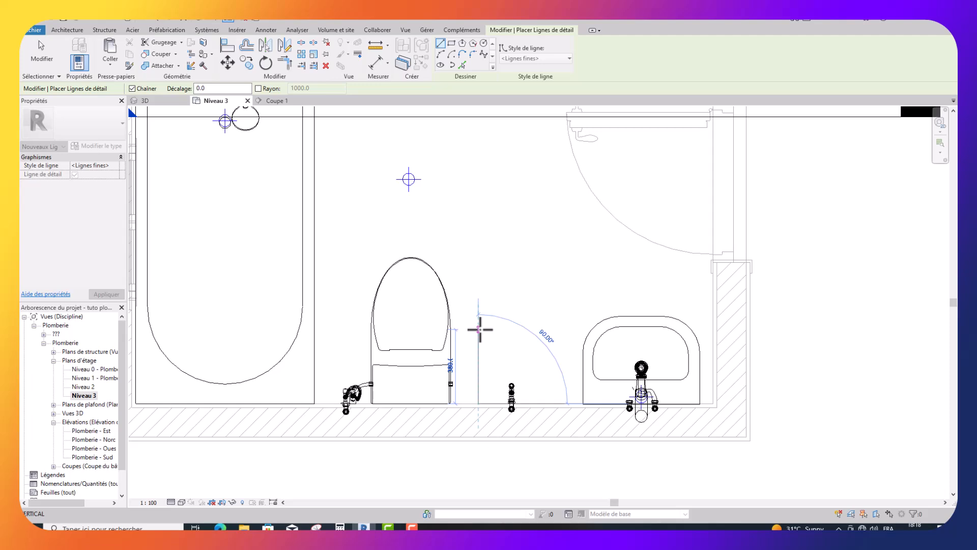
{"action": "type", "text": "300"}
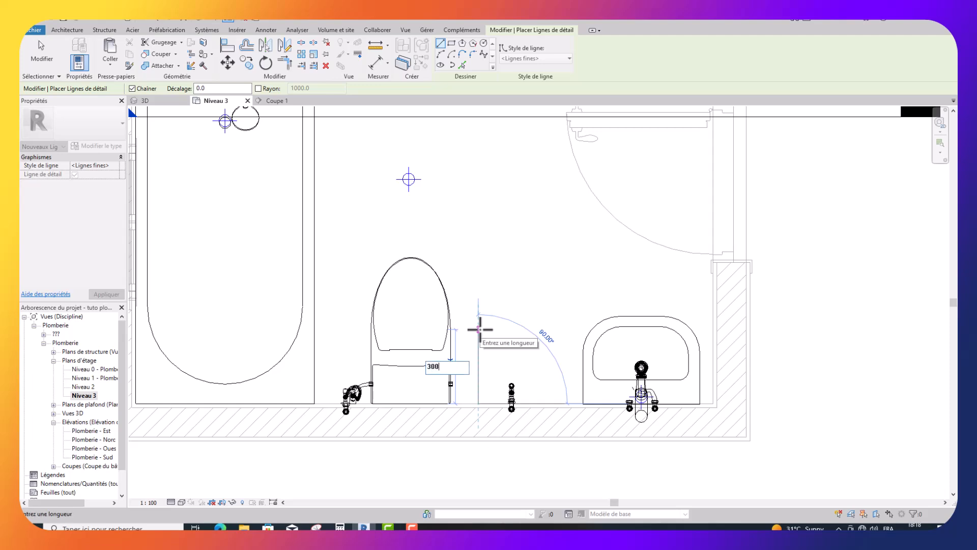
{"action": "key", "text": "Return"}
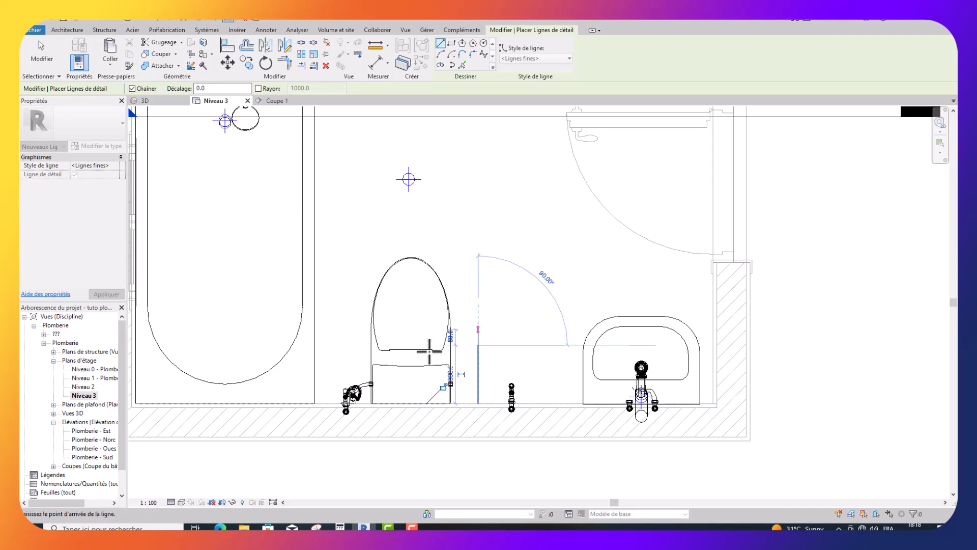
{"action": "left_click", "coordinate": [351, 345]}
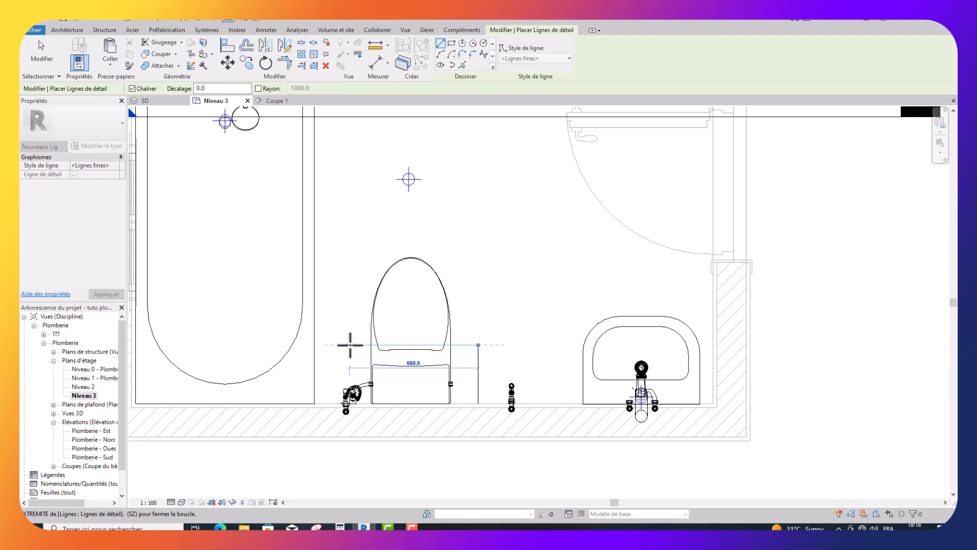
{"action": "key", "text": "Escape"}
{"action": "key", "text": "Escape"}
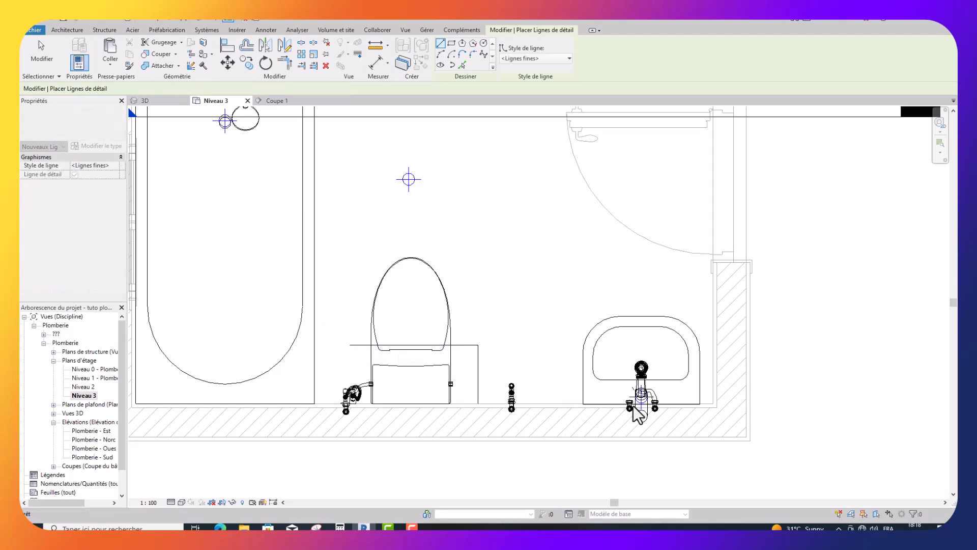
Step: Copy the vertical waste pipe in front of the toilet straight back onto the horizontal guide line across the toilet
{"action": "scroll", "coordinate": [635, 405], "scroll_direction": "up", "scroll_amount": 2}
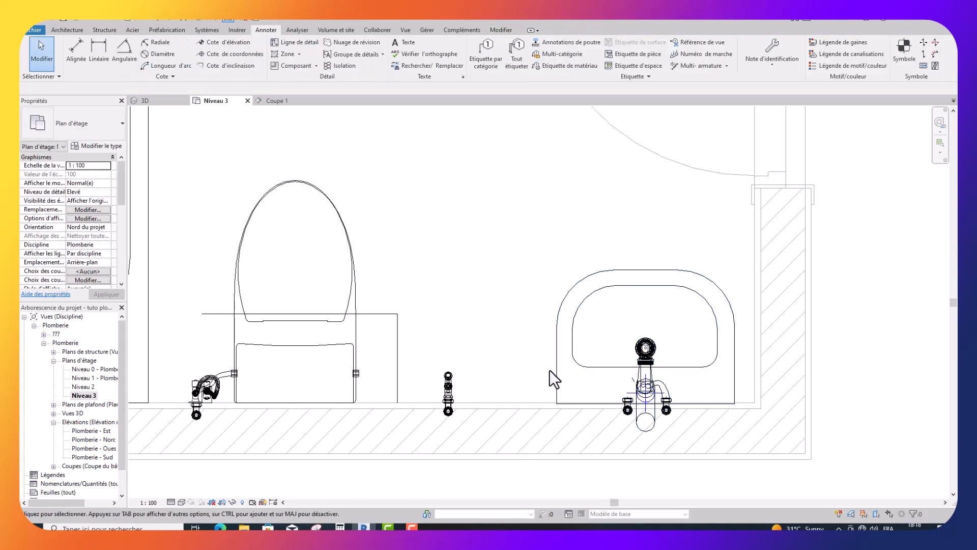
{"action": "scroll", "coordinate": [543, 369], "scroll_direction": "down", "scroll_amount": 2}
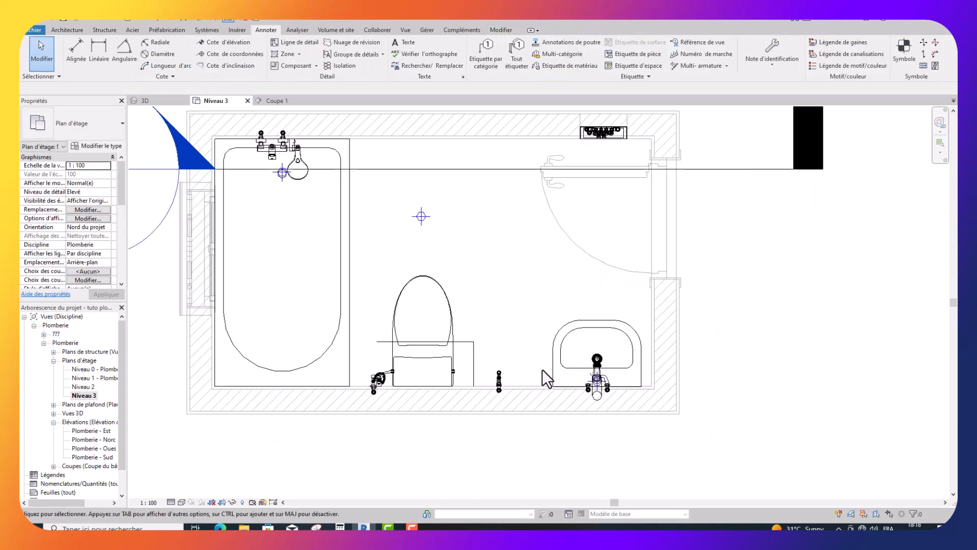
{"action": "left_click", "coordinate": [429, 228]}
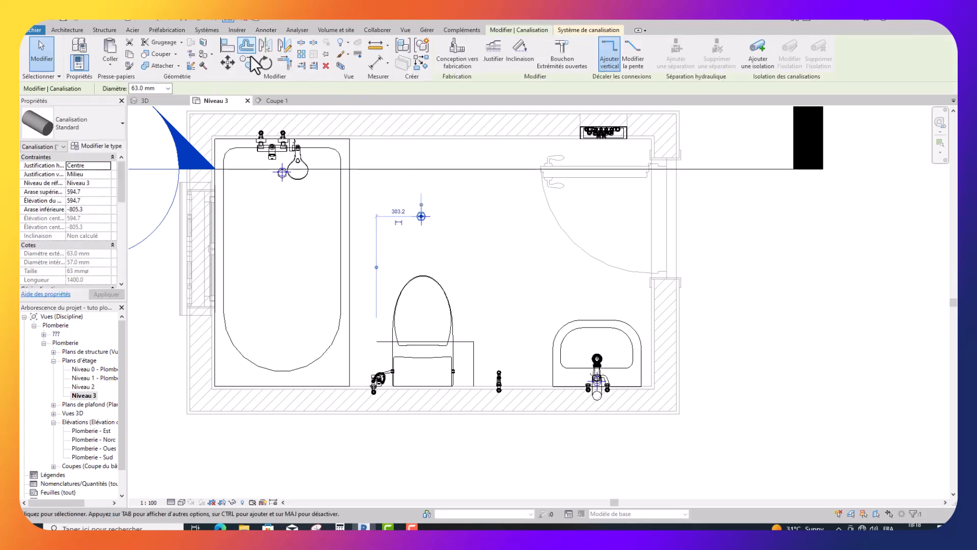
{"action": "left_click", "coordinate": [247, 64]}
{"action": "scroll", "coordinate": [428, 228], "scroll_direction": "up", "scroll_amount": 2}
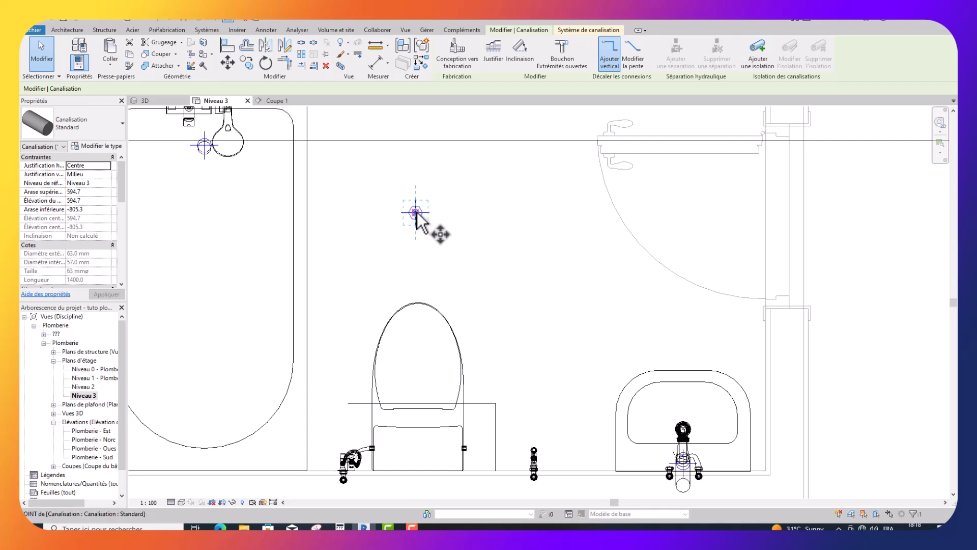
{"action": "left_click", "coordinate": [416, 213]}
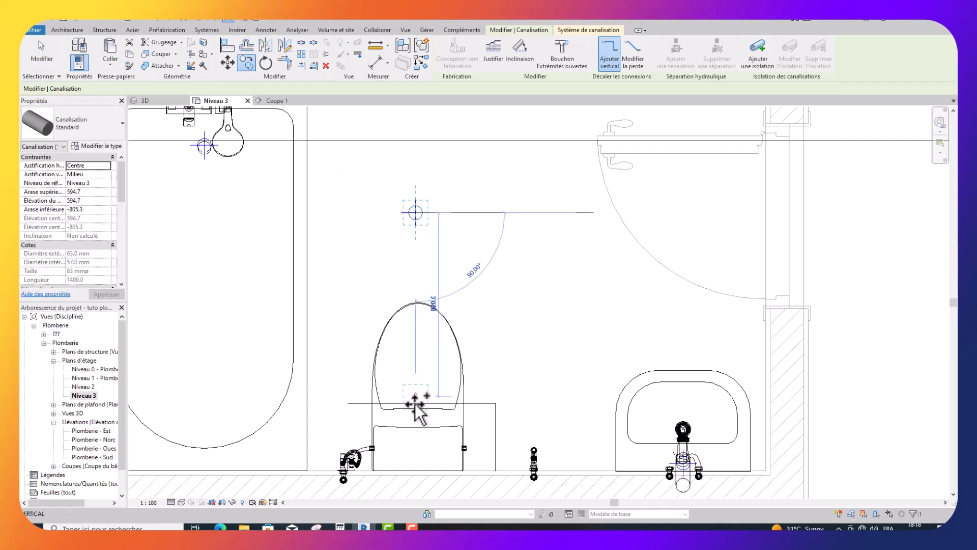
{"action": "scroll", "coordinate": [418, 408], "scroll_direction": "up", "scroll_amount": 1}
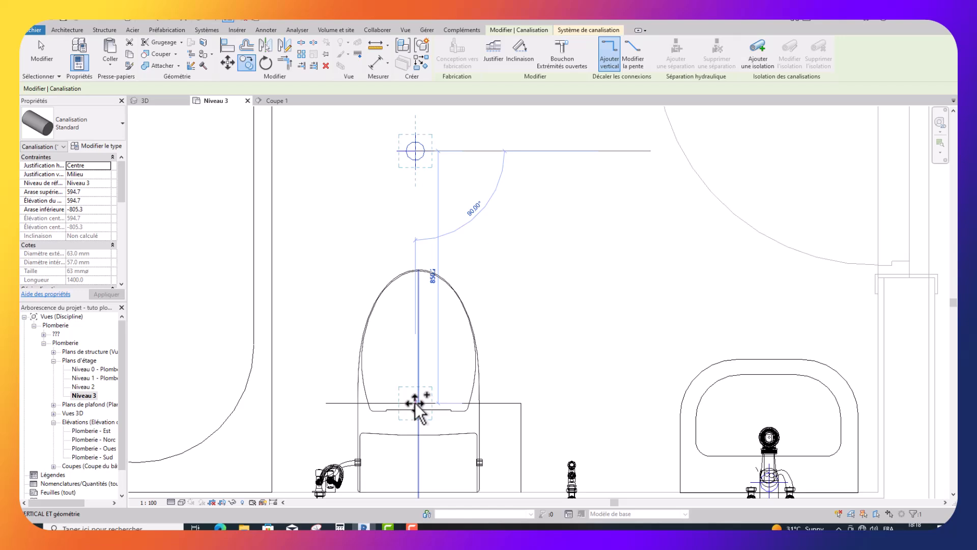
{"action": "left_click", "coordinate": [415, 403]}
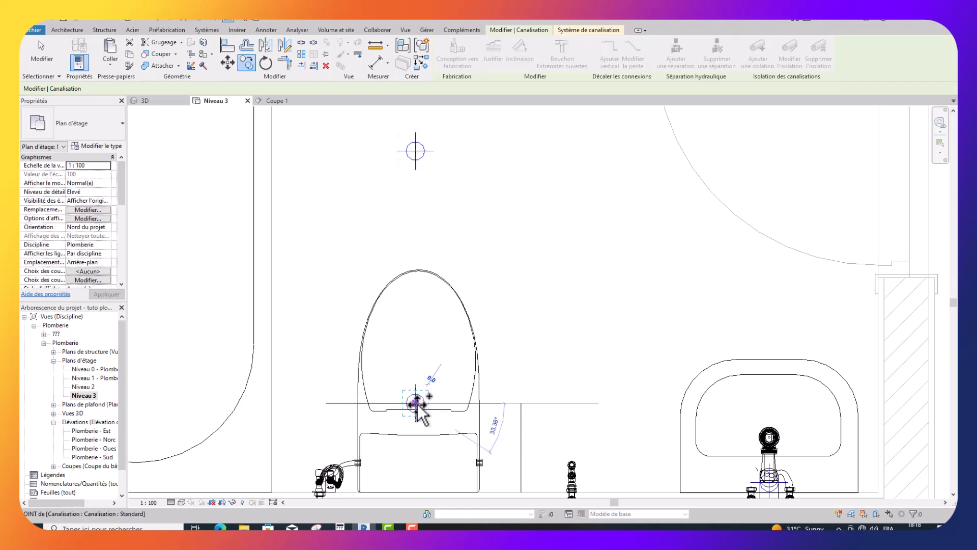
{"action": "key", "text": "Escape"}
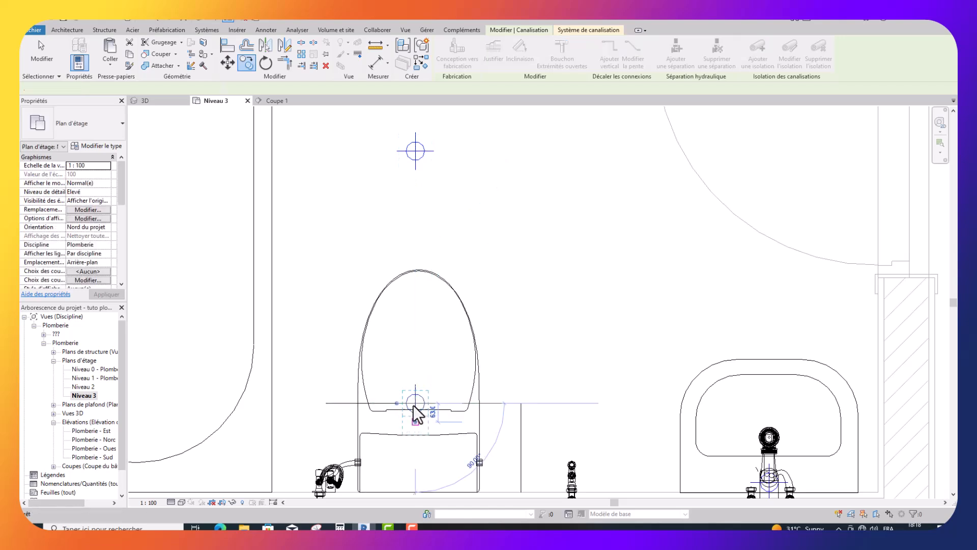
{"action": "key", "text": "Escape"}
Step: Set the diameter of the copied pipe at the toilet to 110 mm
{"action": "scroll", "coordinate": [413, 406], "scroll_direction": "up", "scroll_amount": 2}
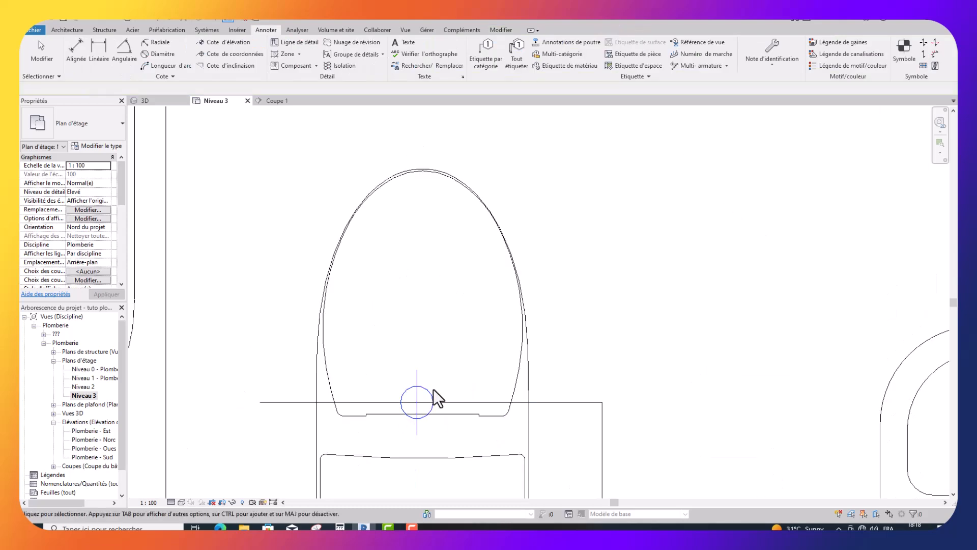
{"action": "left_click", "coordinate": [434, 400]}
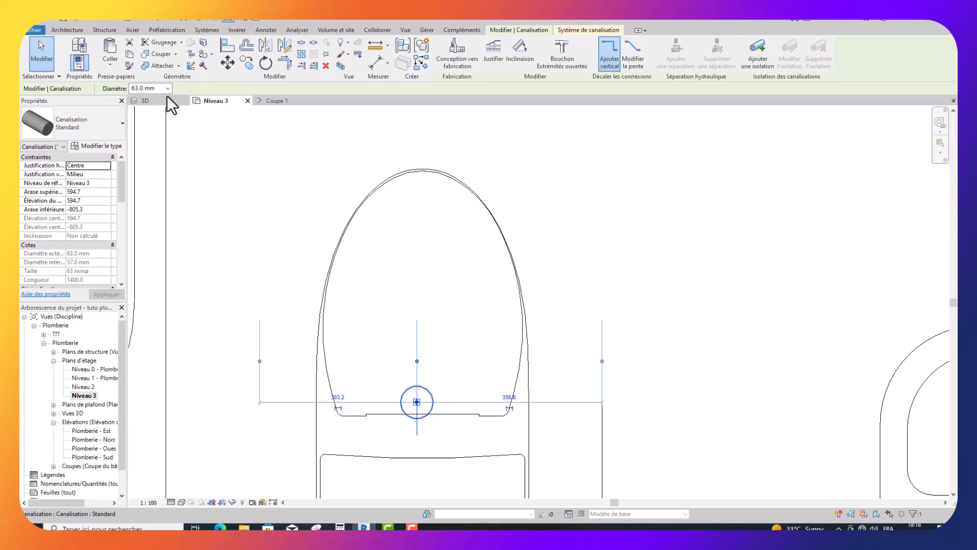
{"action": "left_click", "coordinate": [167, 88]}
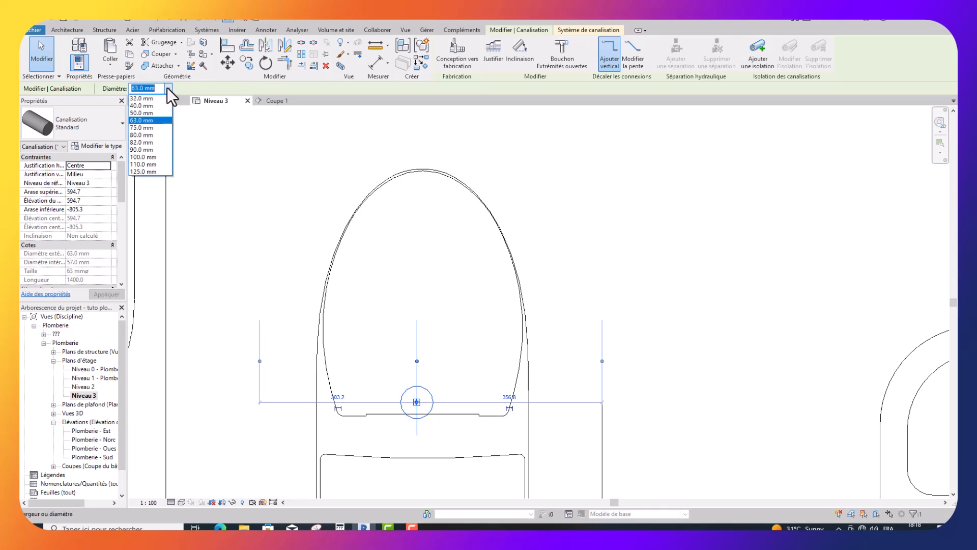
{"action": "left_click", "coordinate": [151, 164]}
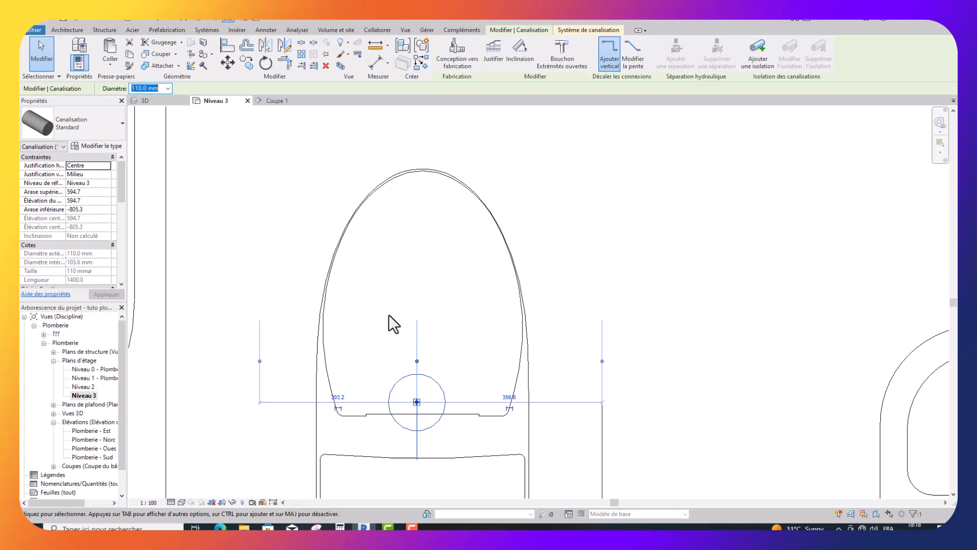
{"action": "scroll", "coordinate": [225, 283], "scroll_direction": "down", "scroll_amount": 2}
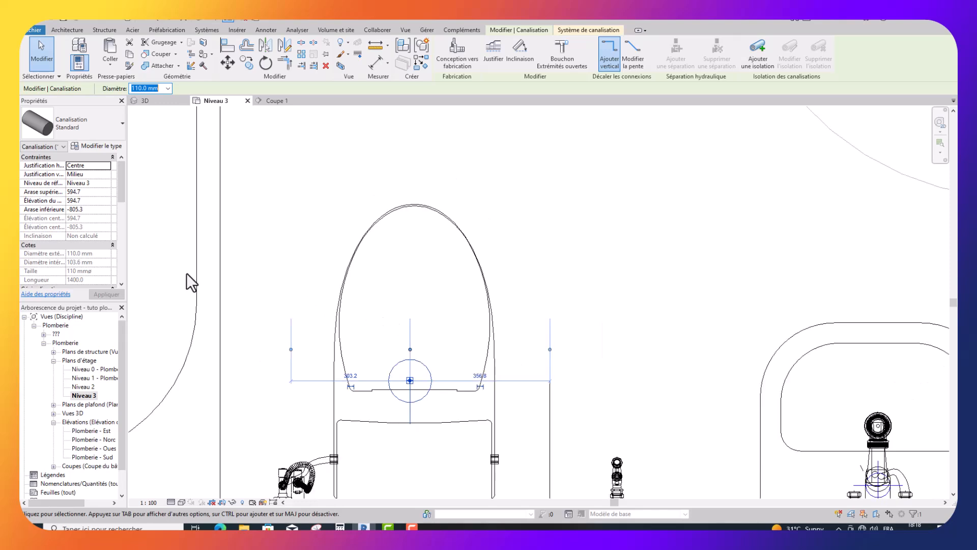
Step: Change the toilet pipe's system type to Eaux Vannes
{"action": "left_click", "coordinate": [117, 192]}
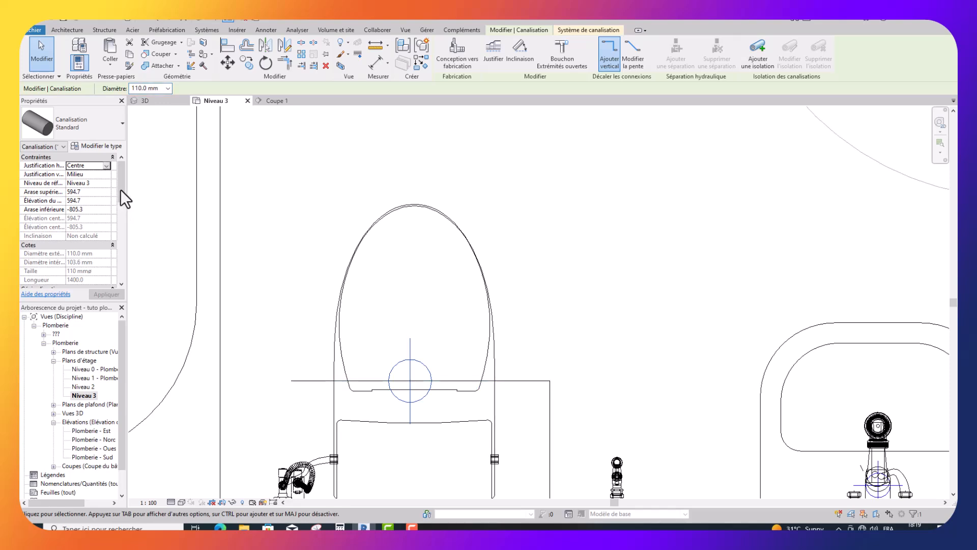
{"action": "left_click_drag", "start_coordinate": [122, 191], "coordinate": [121, 216]}
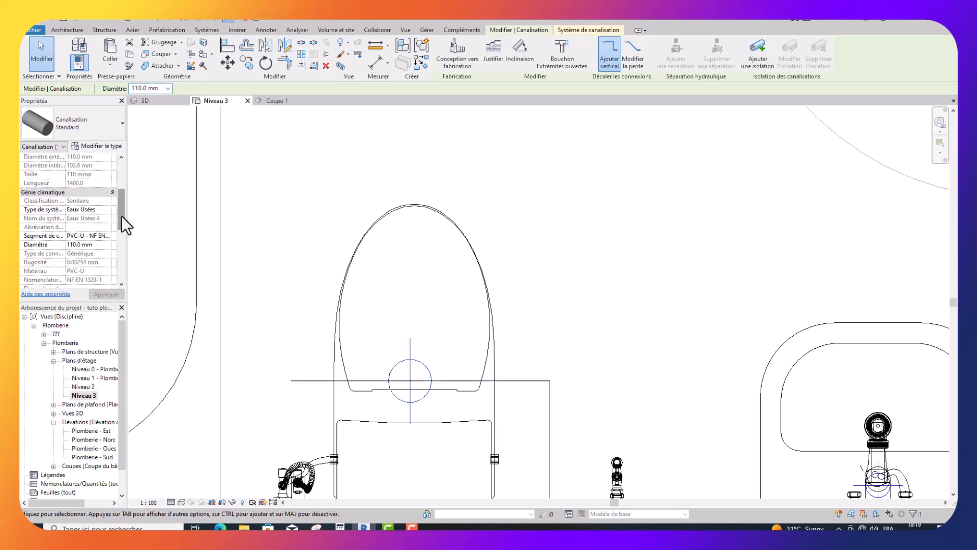
{"action": "left_click", "coordinate": [108, 209]}
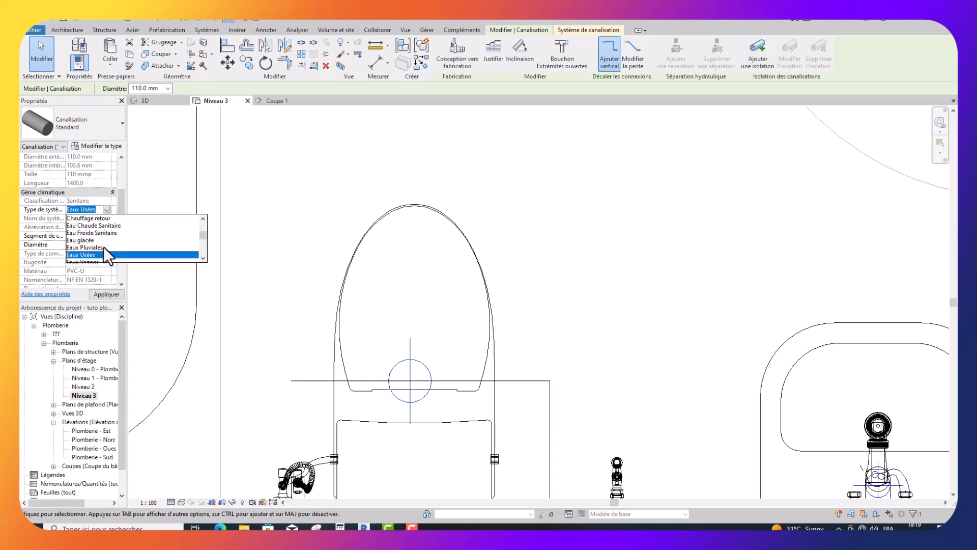
{"action": "scroll", "coordinate": [103, 249], "scroll_direction": "down", "scroll_amount": 2}
{"action": "left_click", "coordinate": [89, 240]}
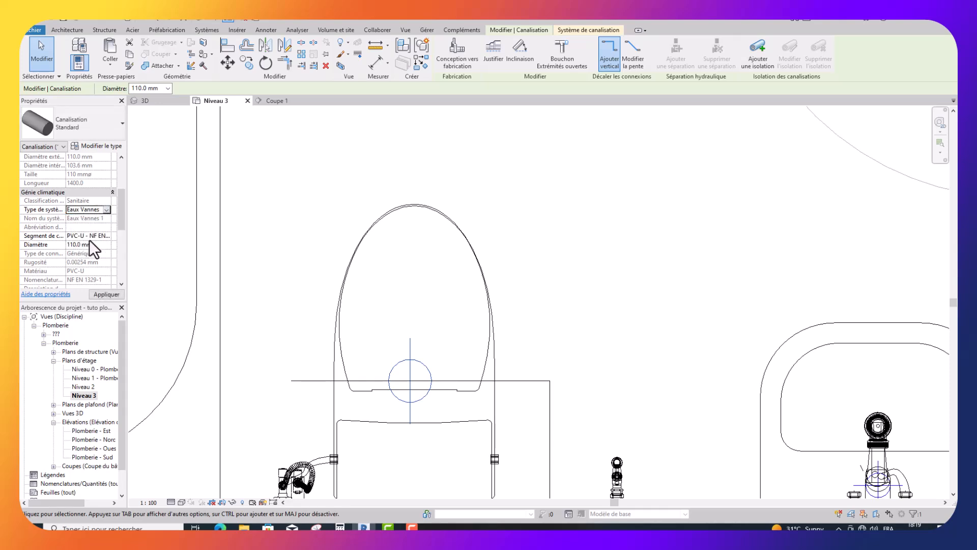
{"action": "left_click", "coordinate": [539, 240]}
{"action": "scroll", "coordinate": [437, 378], "scroll_direction": "up", "scroll_amount": 1}
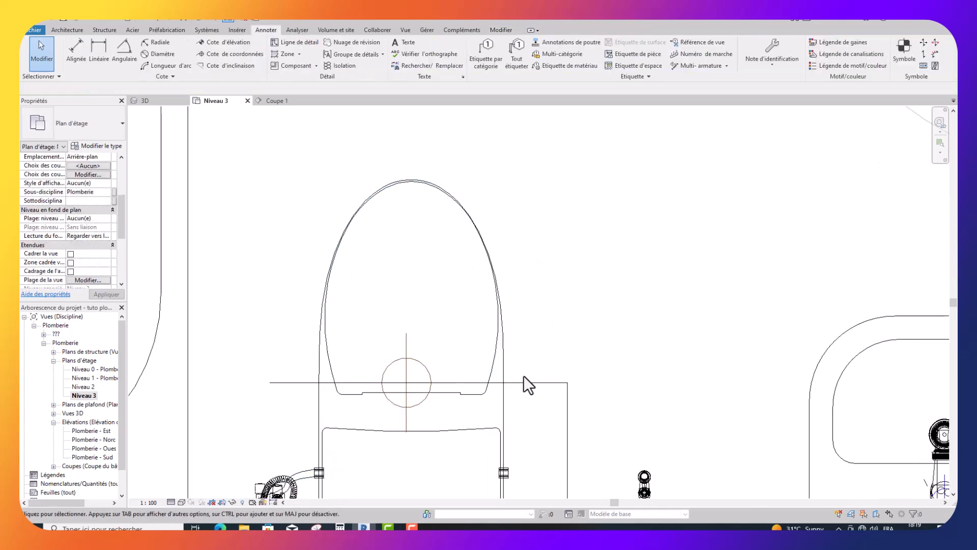
Step: Delete the horizontal and vertical detail guide lines around the toilet
{"action": "left_click", "coordinate": [524, 384]}
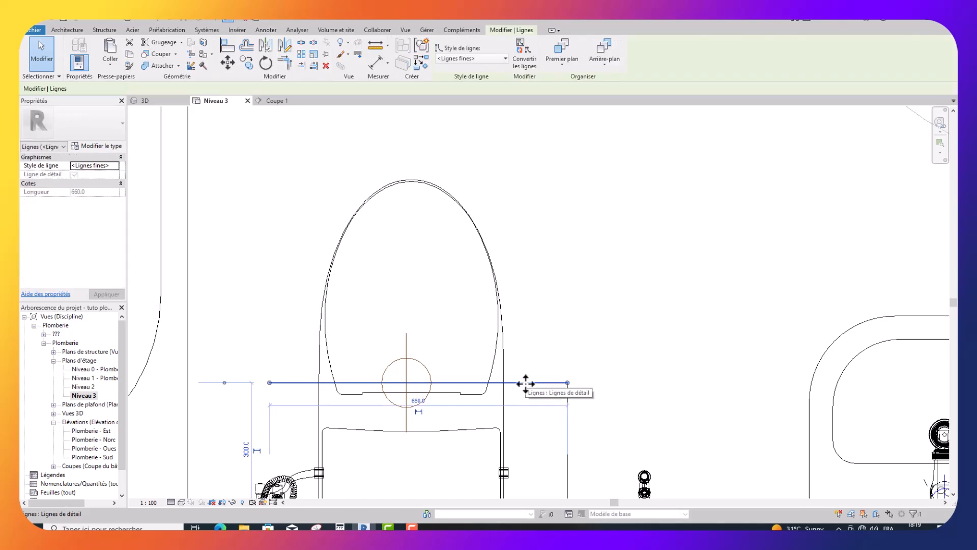
{"action": "key", "text": "Delete"}
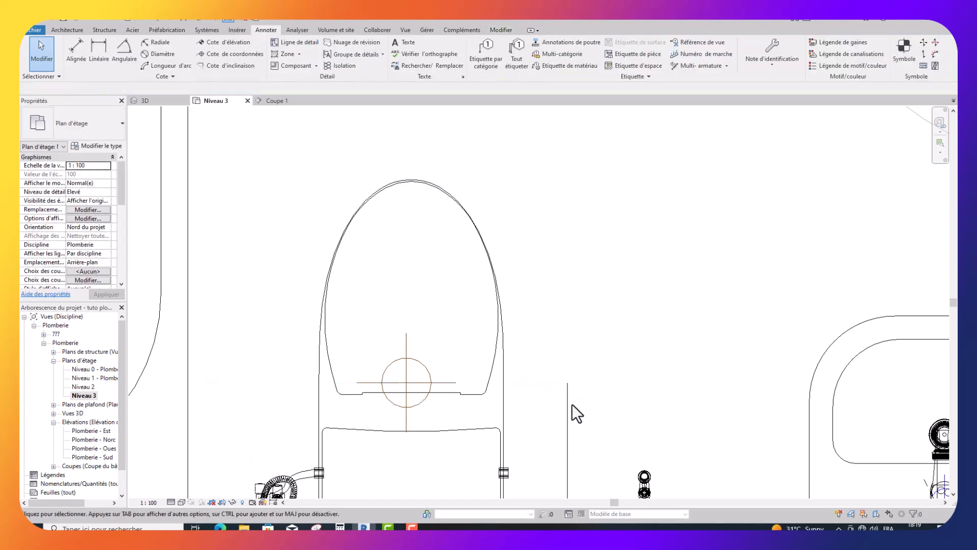
{"action": "left_click", "coordinate": [567, 399]}
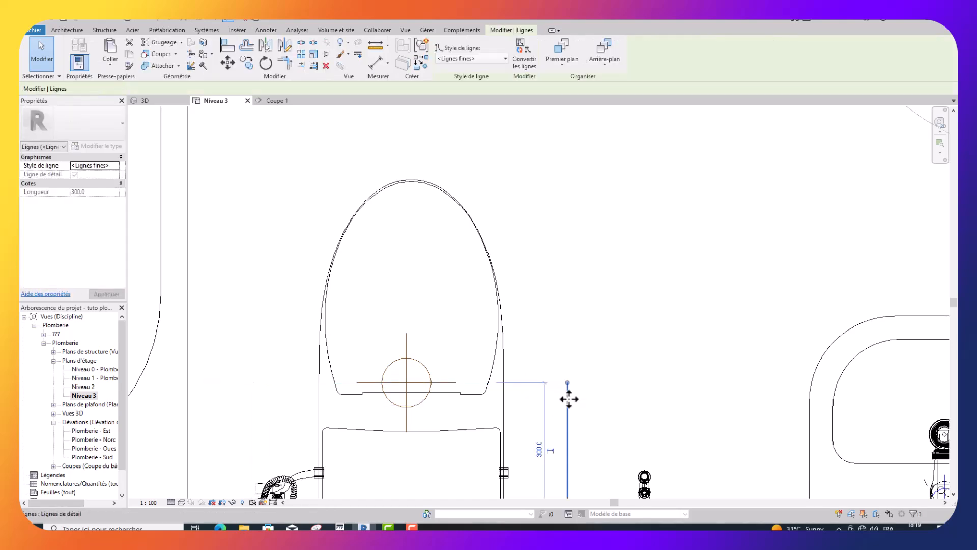
{"action": "key", "text": "Delete"}
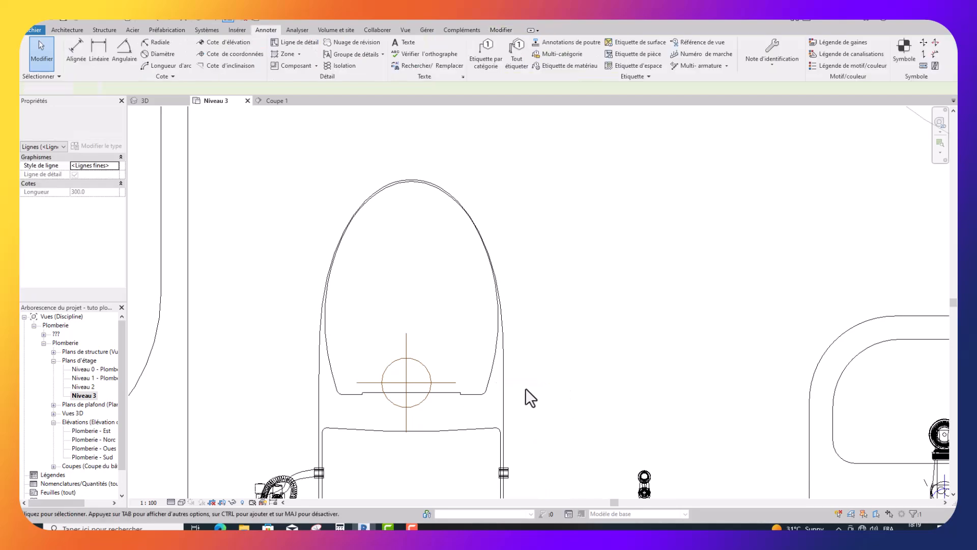
Step: Inspect the manifold box near the door in the Niveau 3 plan and open the Coupe 1 section view from its marker
{"action": "scroll", "coordinate": [525, 388], "scroll_direction": "down", "scroll_amount": 6}
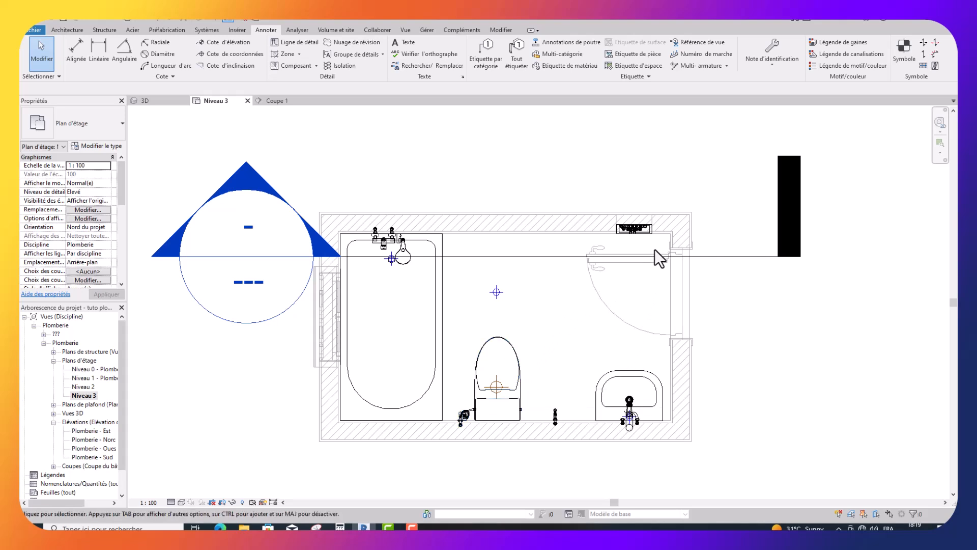
{"action": "scroll", "coordinate": [668, 234], "scroll_direction": "up", "scroll_amount": 5}
{"action": "scroll", "coordinate": [673, 231], "scroll_direction": "up", "scroll_amount": 2}
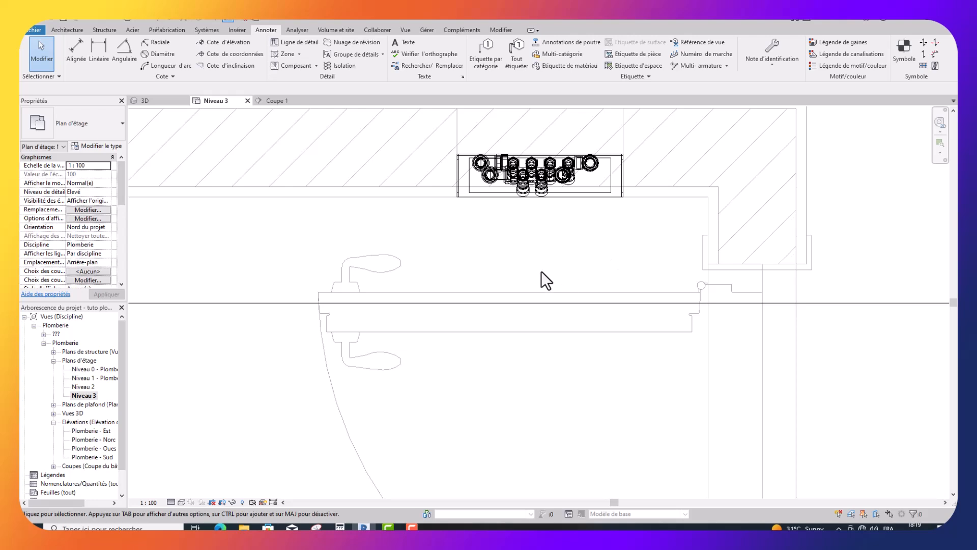
{"action": "scroll", "coordinate": [542, 270], "scroll_direction": "down", "scroll_amount": 3}
{"action": "scroll", "coordinate": [530, 271], "scroll_direction": "down", "scroll_amount": 2}
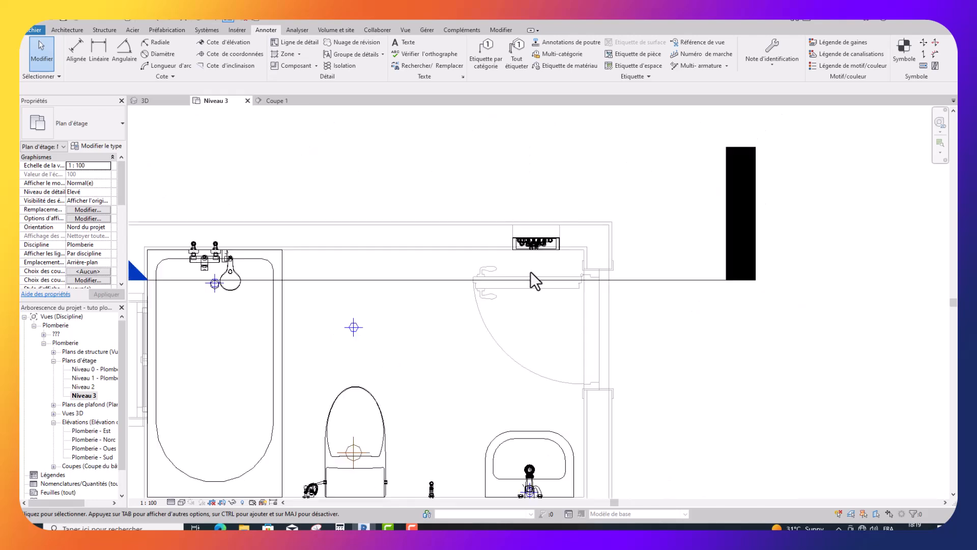
{"action": "scroll", "coordinate": [509, 280], "scroll_direction": "down", "scroll_amount": 1}
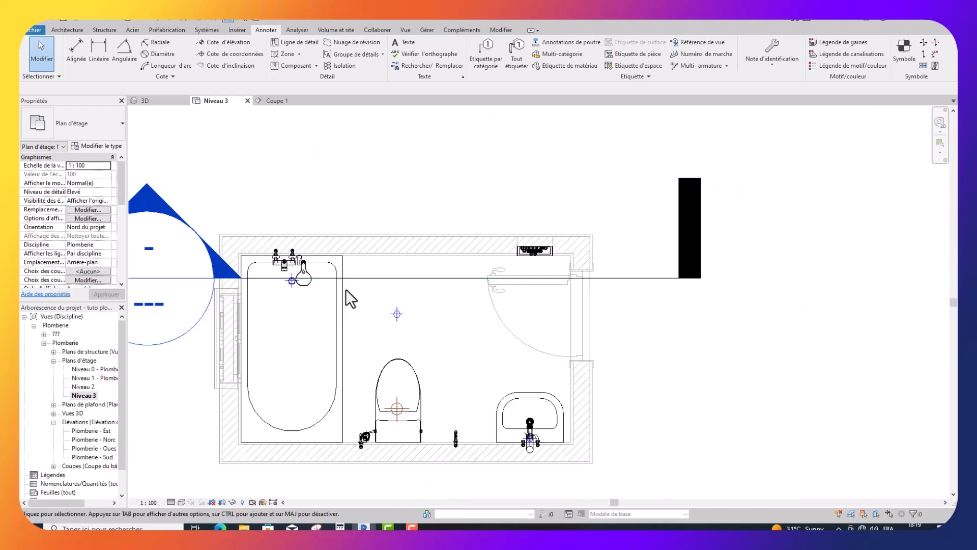
{"action": "scroll", "coordinate": [341, 287], "scroll_direction": "down", "scroll_amount": 1}
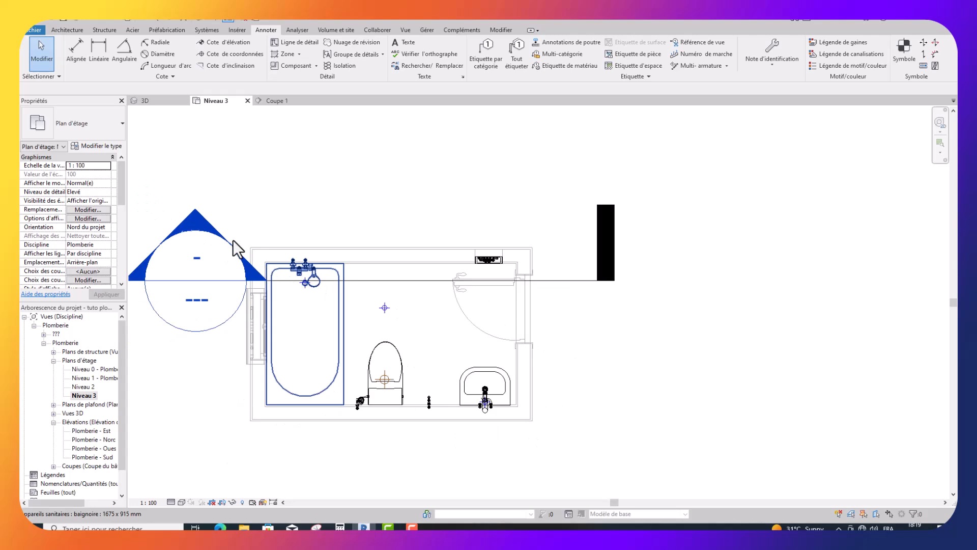
{"action": "double_click", "coordinate": [196, 213]}
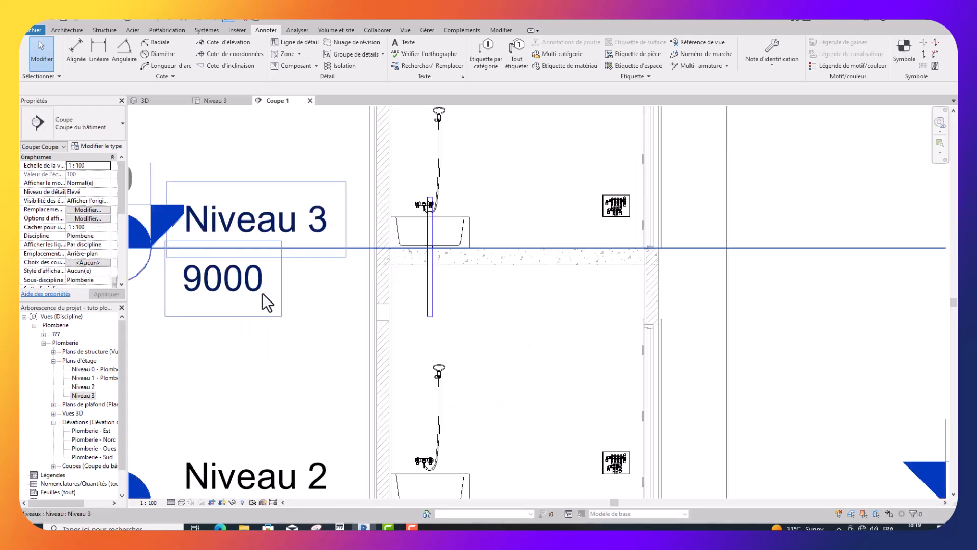
Step: Start a new pipe in the Coupe 1 section with a 110 mm diameter and the Eaux Vannes system type
{"action": "scroll", "coordinate": [275, 303], "scroll_direction": "down", "scroll_amount": 2}
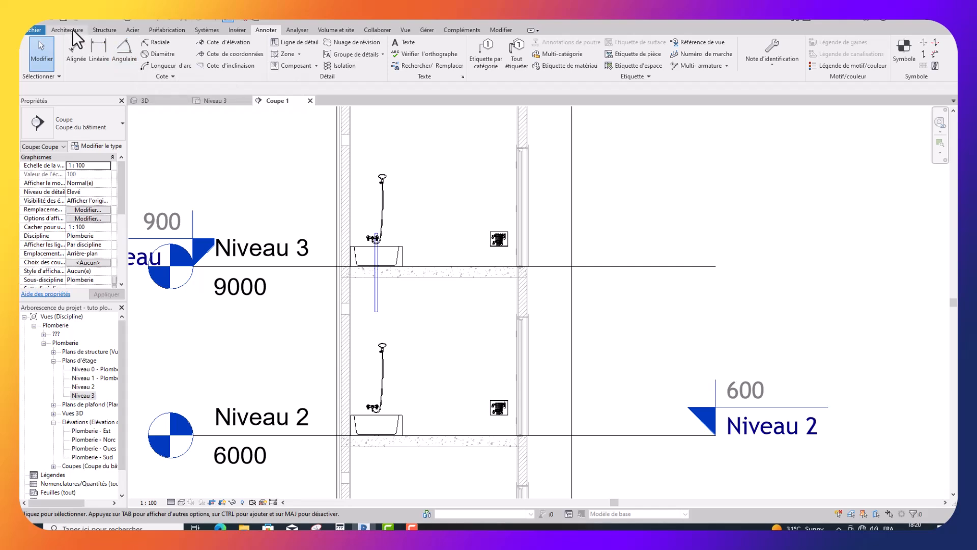
{"action": "left_click", "coordinate": [207, 30]}
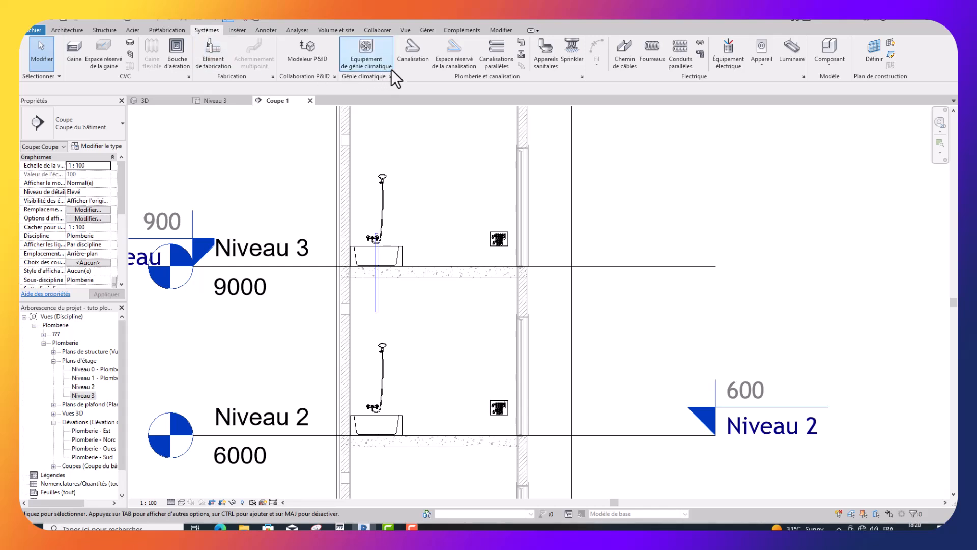
{"action": "left_click", "coordinate": [409, 46]}
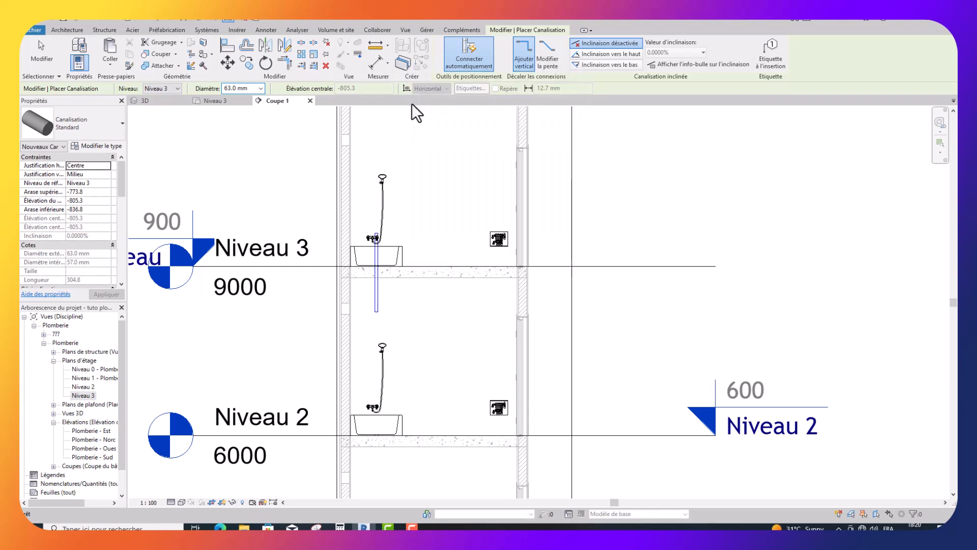
{"action": "left_click", "coordinate": [261, 88]}
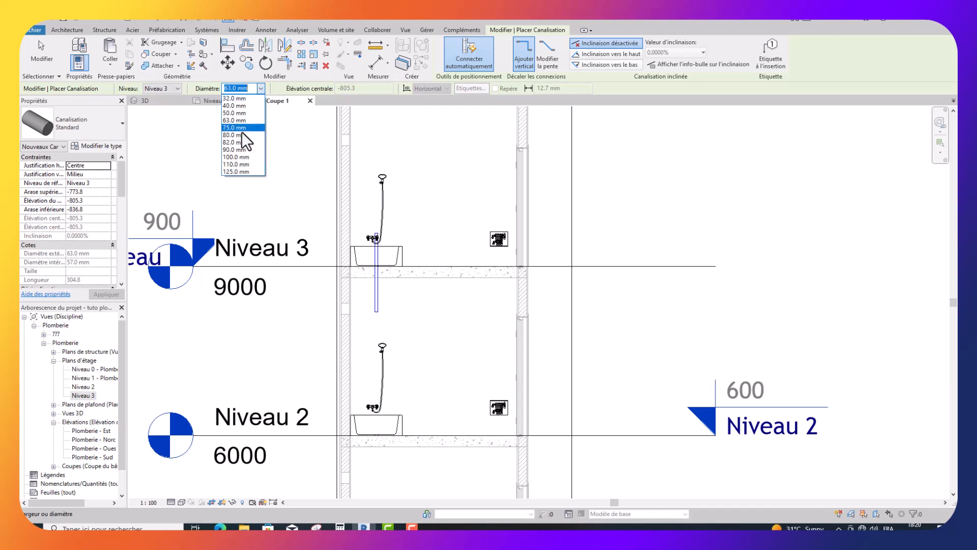
{"action": "left_click", "coordinate": [236, 163]}
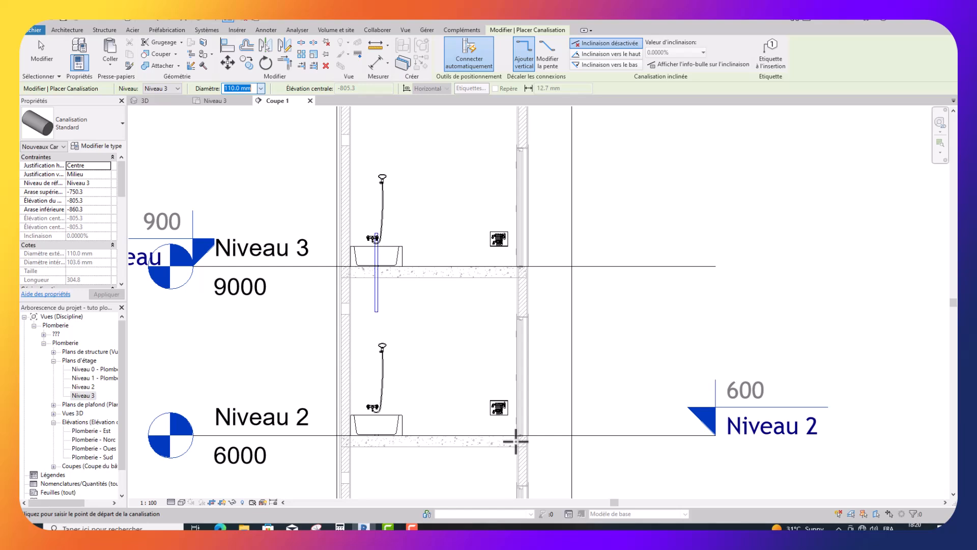
{"action": "left_click_drag", "start_coordinate": [124, 178], "coordinate": [124, 198]}
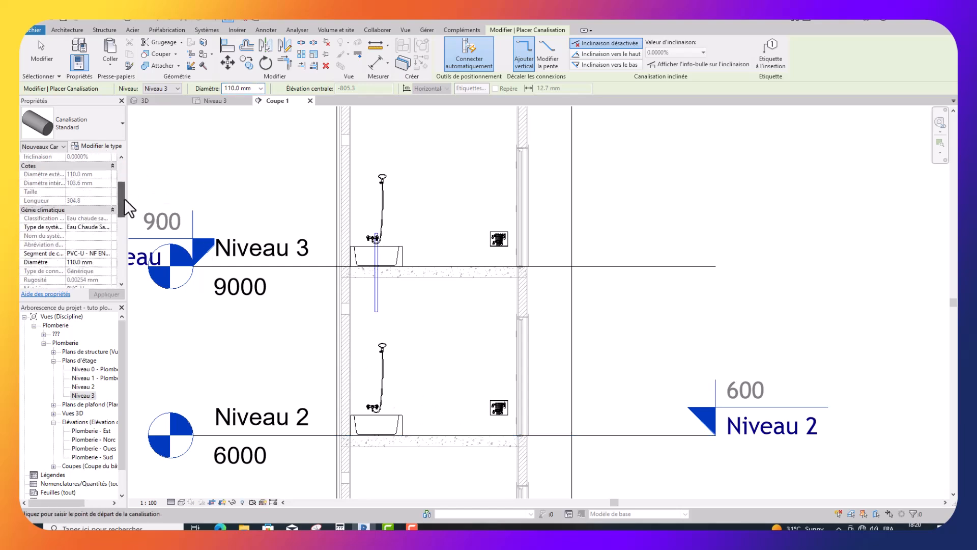
{"action": "left_click", "coordinate": [105, 229]}
{"action": "left_click", "coordinate": [106, 228]}
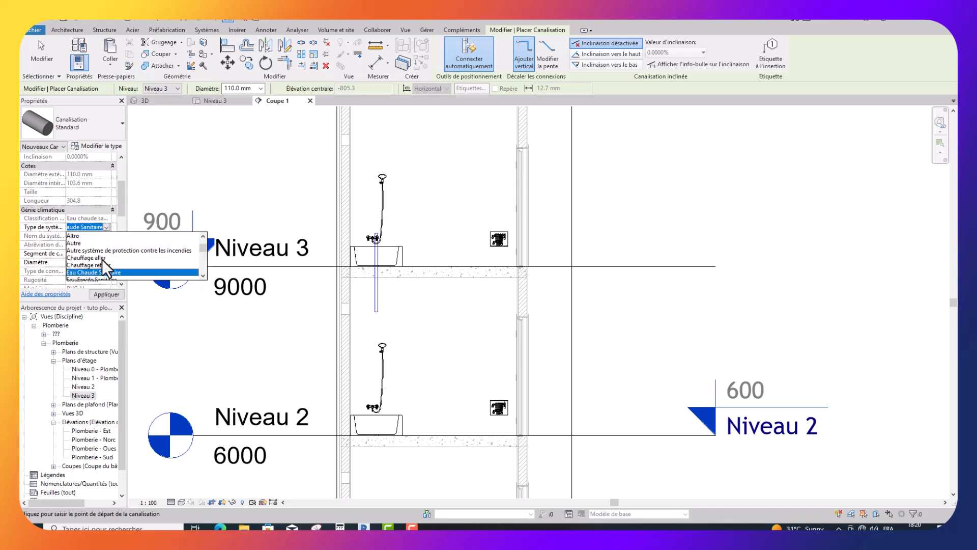
{"action": "scroll", "coordinate": [101, 258], "scroll_direction": "down", "scroll_amount": 2}
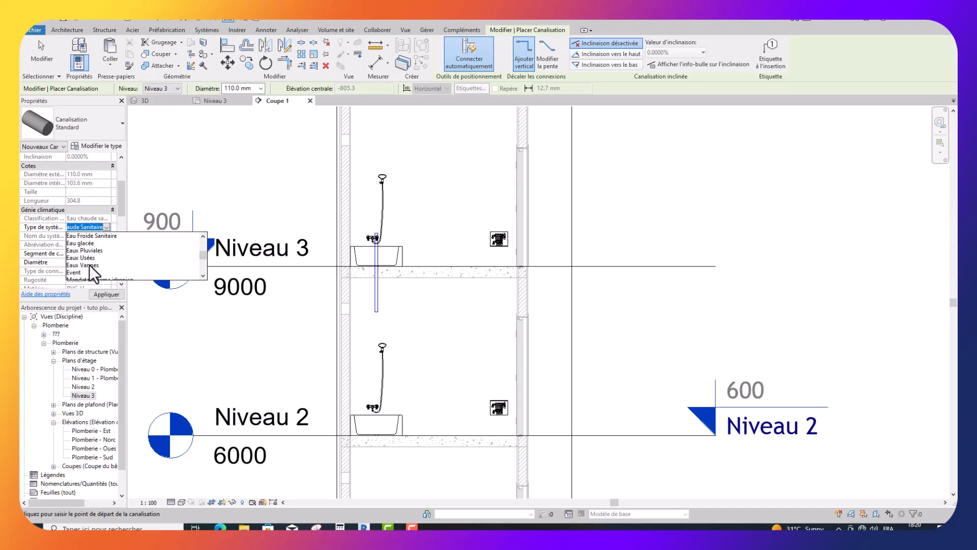
{"action": "left_click", "coordinate": [90, 266]}
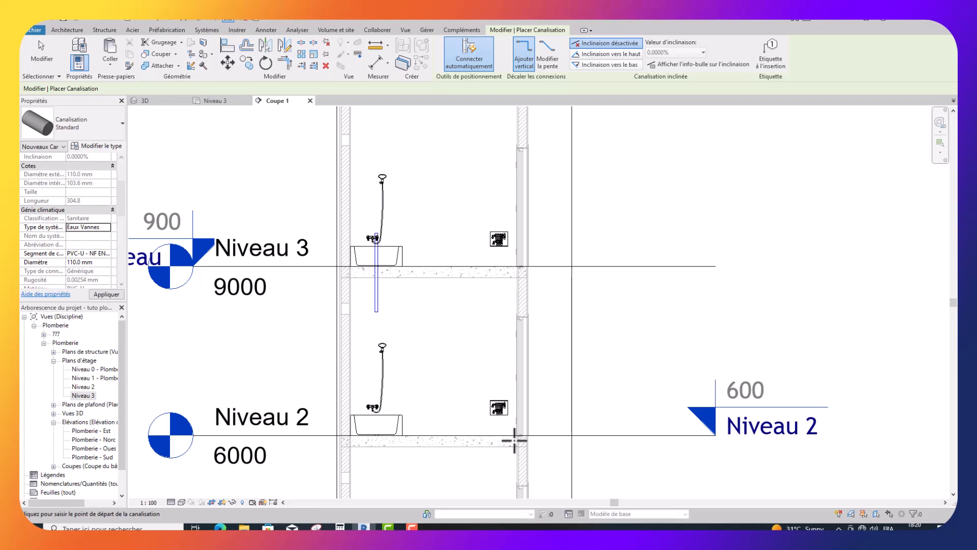
Step: Draw a vertical pipe about 3120 mm long beside the door wall, from Niveau 2 to just above the Niveau 3 floor
{"action": "scroll", "coordinate": [511, 435], "scroll_direction": "down", "scroll_amount": 2}
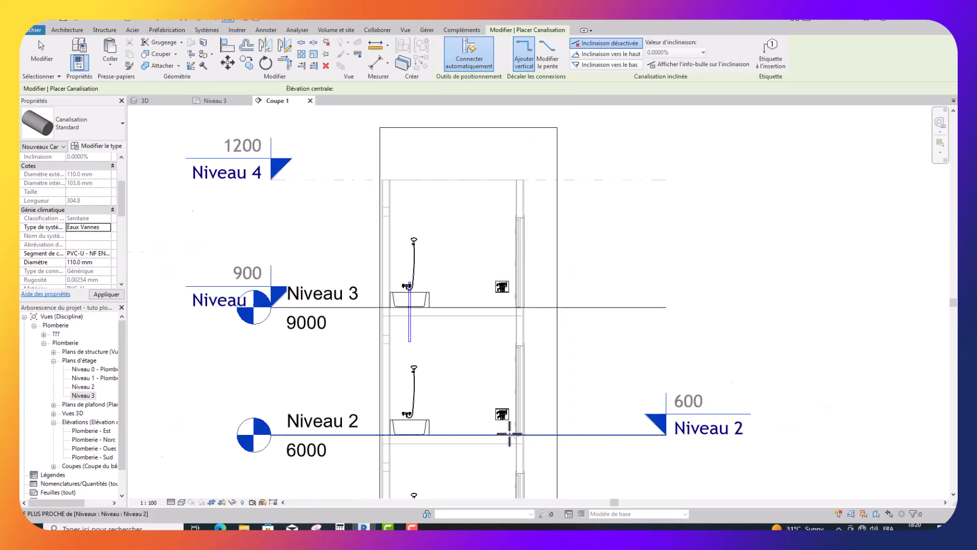
{"action": "scroll", "coordinate": [509, 435], "scroll_direction": "down", "scroll_amount": 1}
{"action": "scroll", "coordinate": [511, 436], "scroll_direction": "up", "scroll_amount": 4}
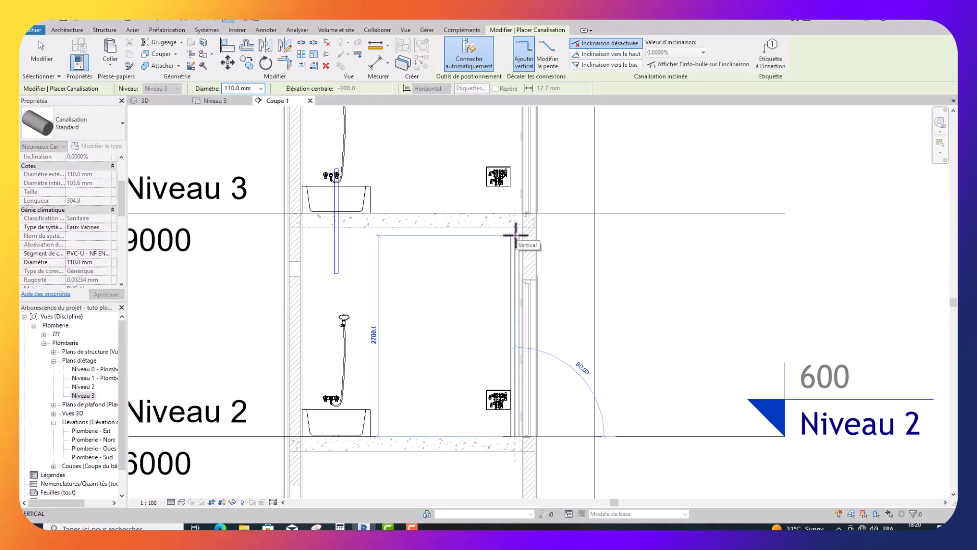
{"action": "left_click", "coordinate": [513, 203]}
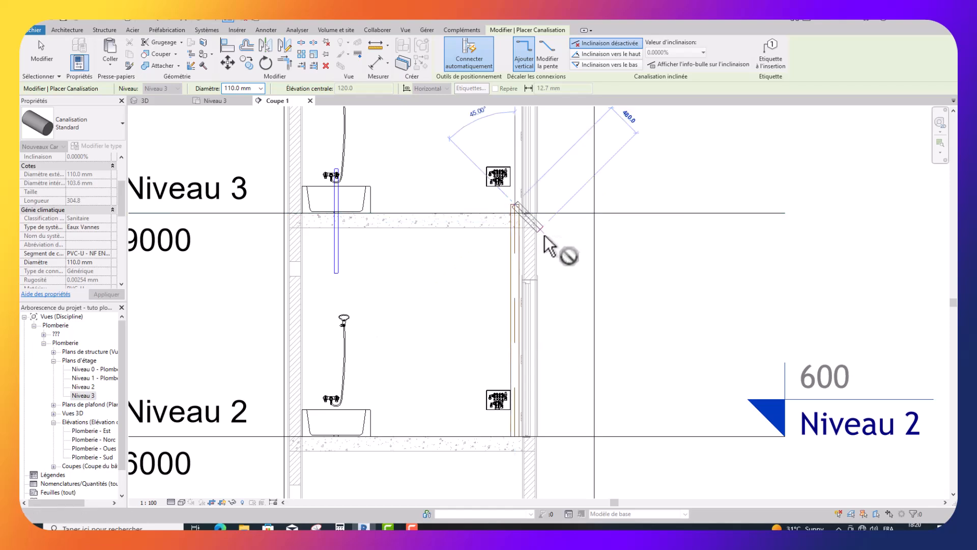
{"action": "key", "text": "Escape"}
{"action": "key", "text": "Escape"}
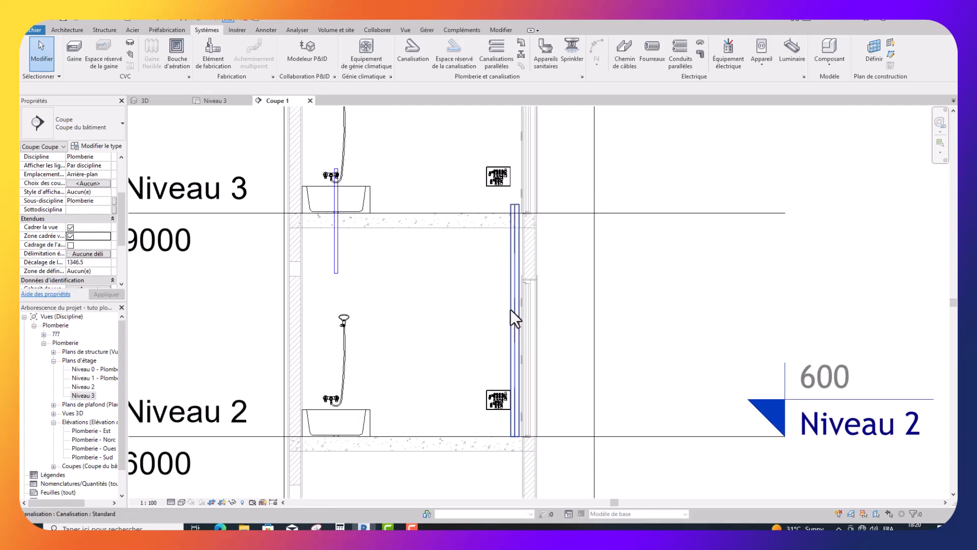
Step: In the Niveau 3 plan, move the new riser off the section line and against the wall beside the manifold box
{"action": "left_click", "coordinate": [222, 102]}
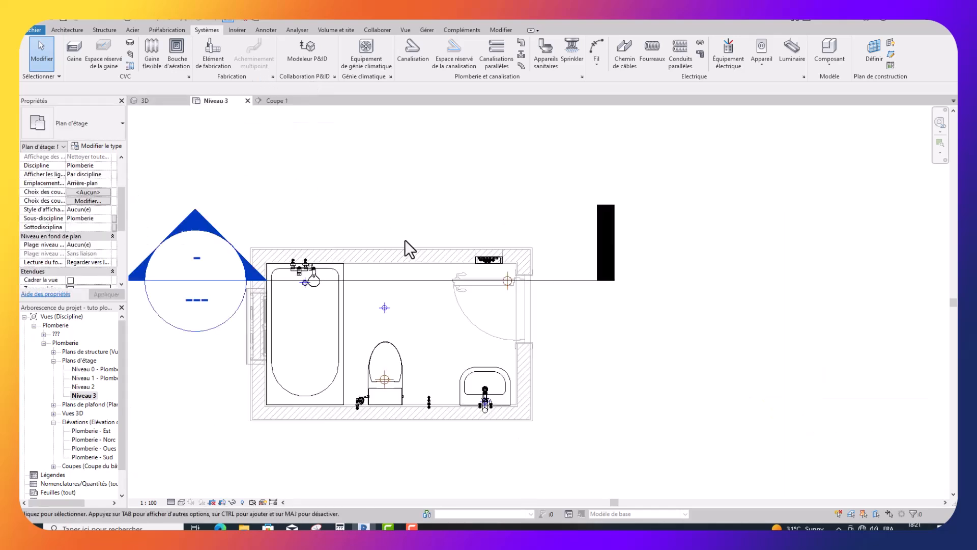
{"action": "scroll", "coordinate": [520, 279], "scroll_direction": "up", "scroll_amount": 2}
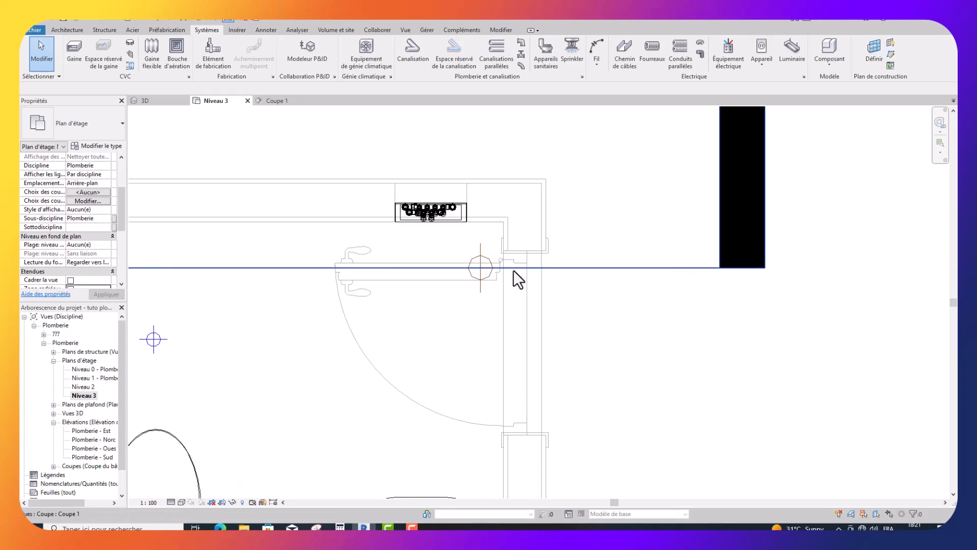
{"action": "left_click", "coordinate": [484, 260]}
{"action": "key", "text": "Up"}
{"action": "key", "text": "Up"}
{"action": "key", "text": "Up"}
{"action": "key", "text": "Up"}
{"action": "key", "text": "Up"}
{"action": "key", "text": "Up"}
{"action": "key", "text": "Up"}
{"action": "key", "text": "Up"}
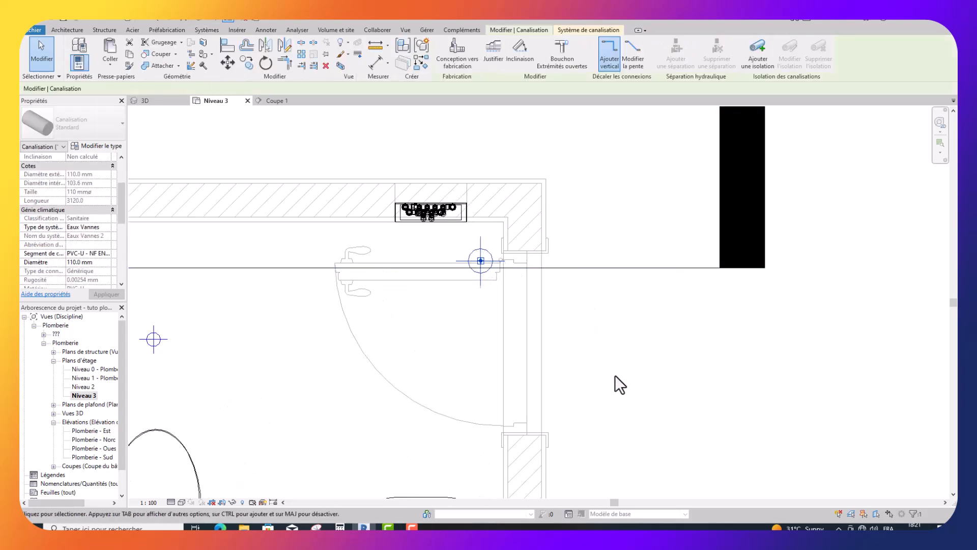
{"action": "key", "text": "Up"}
{"action": "key", "text": "Up"}
{"action": "key", "text": "Up"}
{"action": "key", "text": "Up"}
{"action": "key", "text": "Up"}
{"action": "key", "text": "Up"}
{"action": "key", "text": "Up"}
{"action": "key", "text": "Up"}
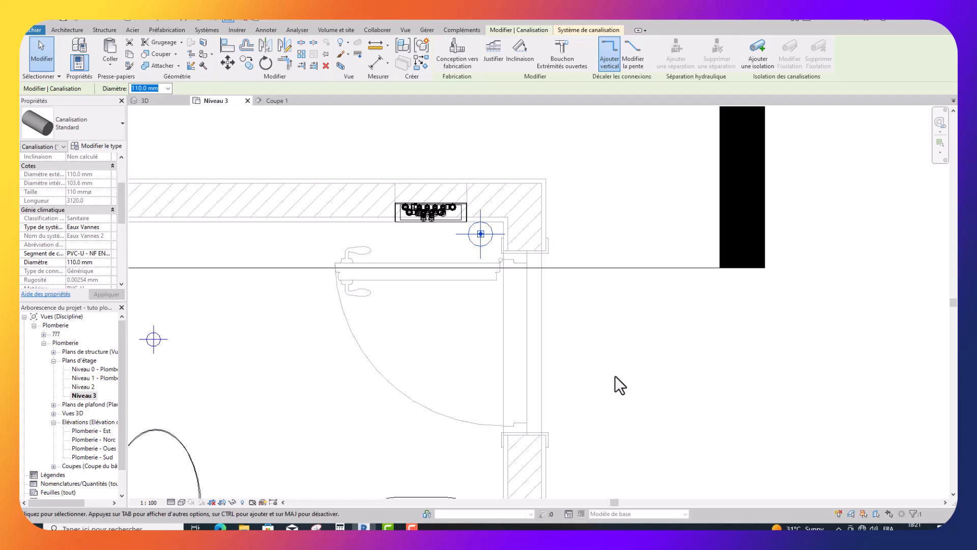
{"action": "key", "text": "Left"}
{"action": "key", "text": "Left"}
{"action": "key", "text": "Left"}
{"action": "scroll", "coordinate": [626, 379], "scroll_direction": "down", "scroll_amount": 2}
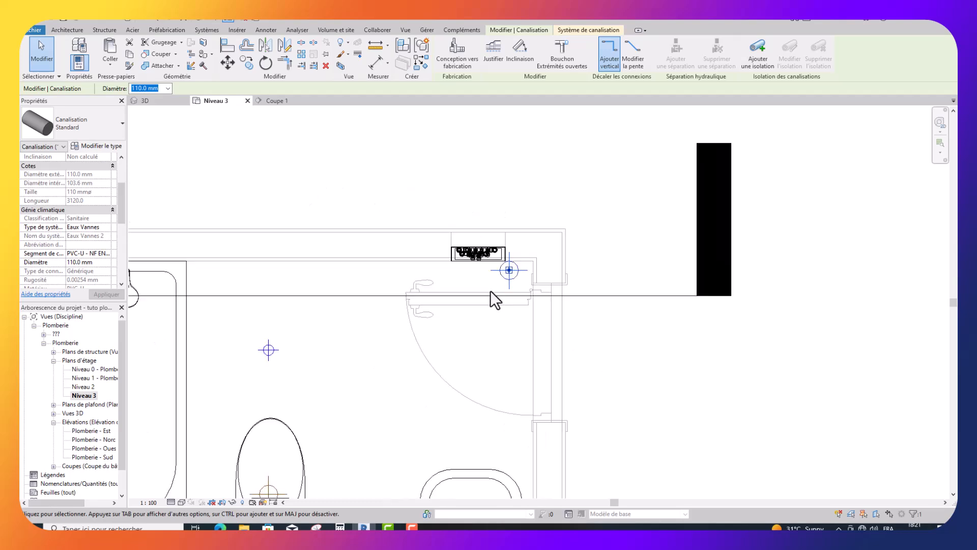
Step: Shift the riser along the wall, away from the manifold box and toward the corner by the door
{"action": "scroll", "coordinate": [490, 290], "scroll_direction": "down", "scroll_amount": 3}
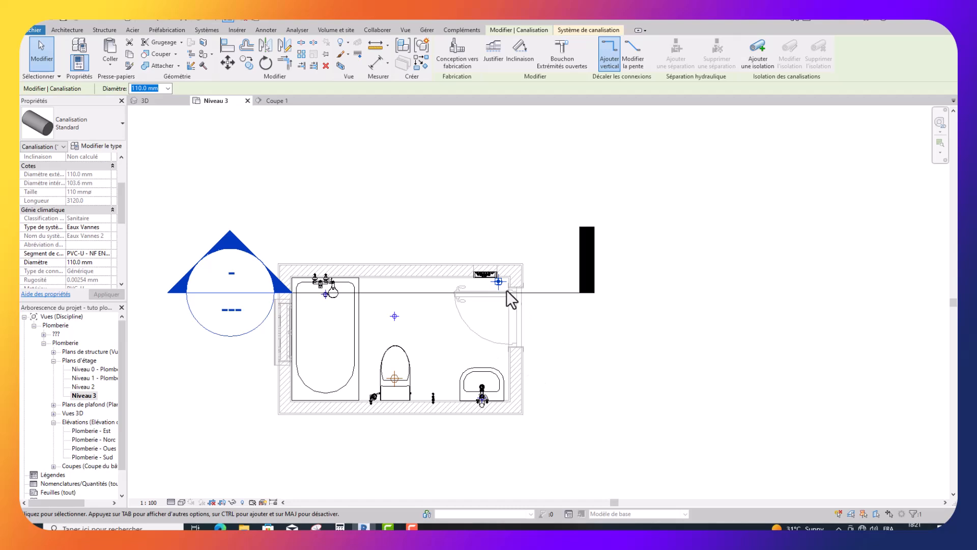
{"action": "scroll", "coordinate": [498, 283], "scroll_direction": "up", "scroll_amount": 2}
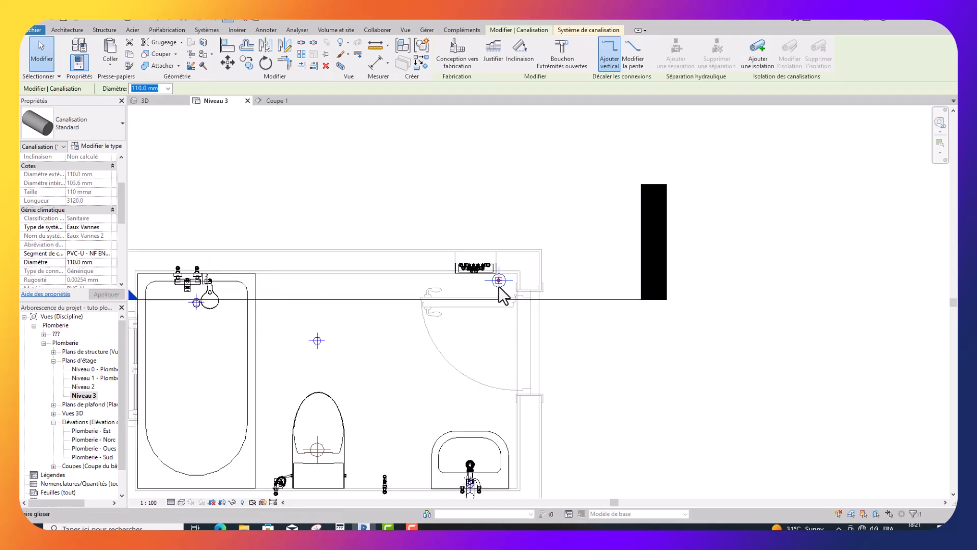
{"action": "scroll", "coordinate": [499, 284], "scroll_direction": "up", "scroll_amount": 8}
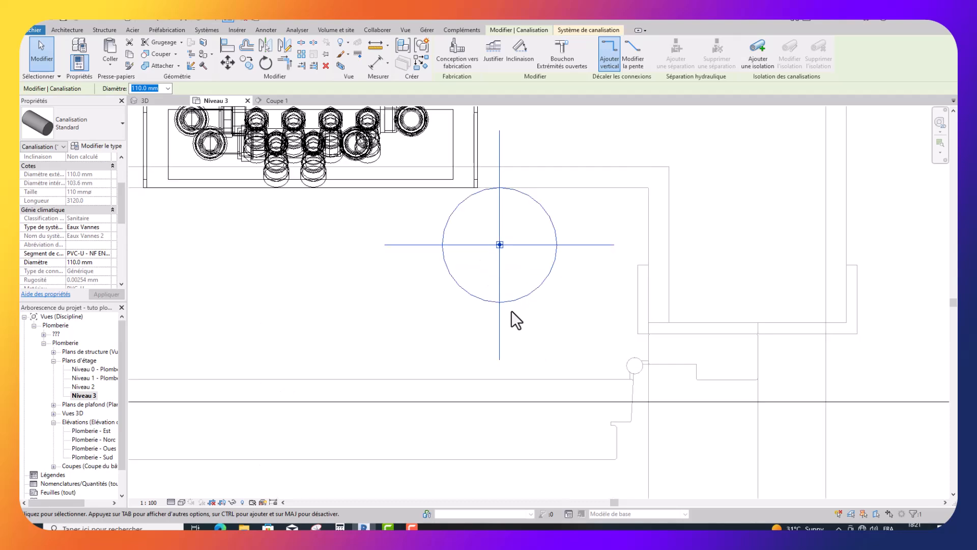
{"action": "key", "text": "Right"}
{"action": "key", "text": "Right"}
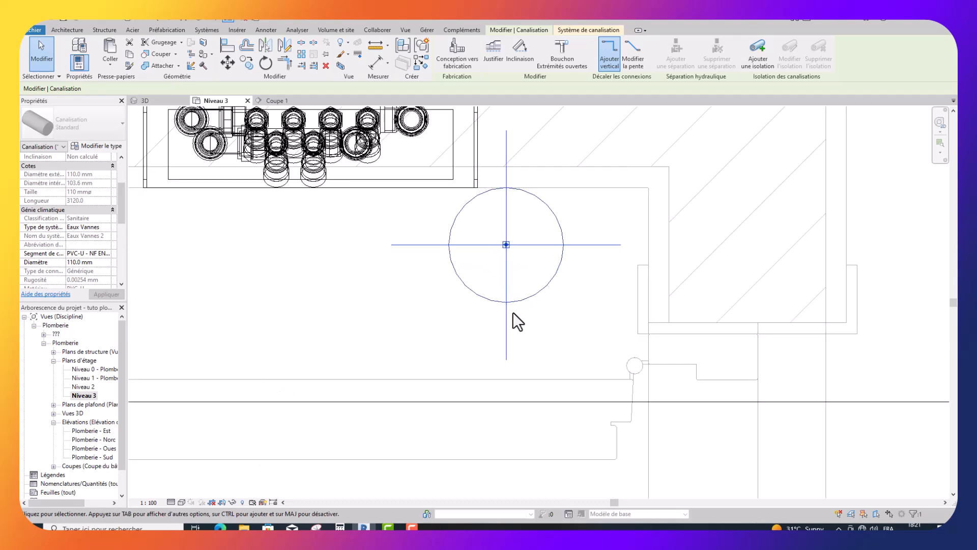
{"action": "key", "text": "Right"}
{"action": "key", "text": "Right"}
{"action": "key", "text": "Right"}
{"action": "key", "text": "Right"}
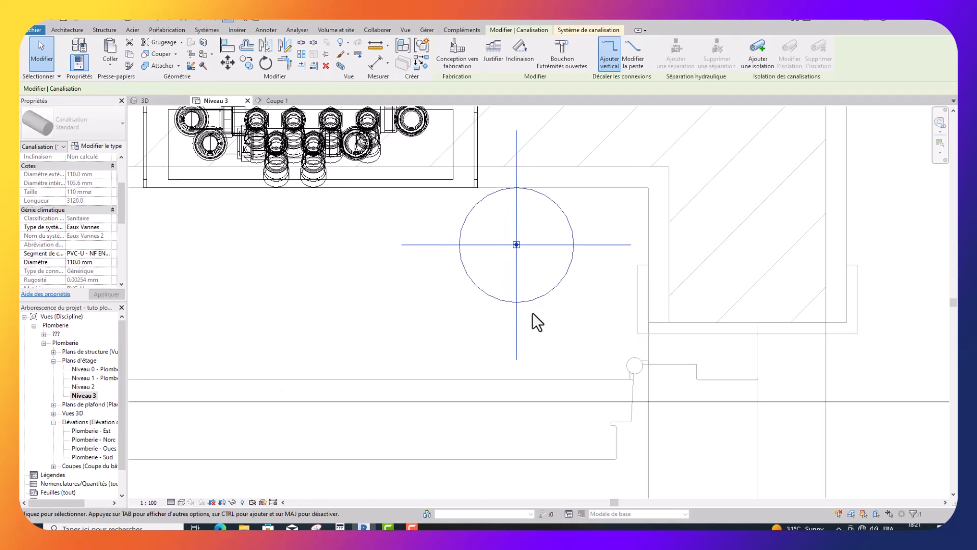
{"action": "scroll", "coordinate": [539, 306], "scroll_direction": "down", "scroll_amount": 8}
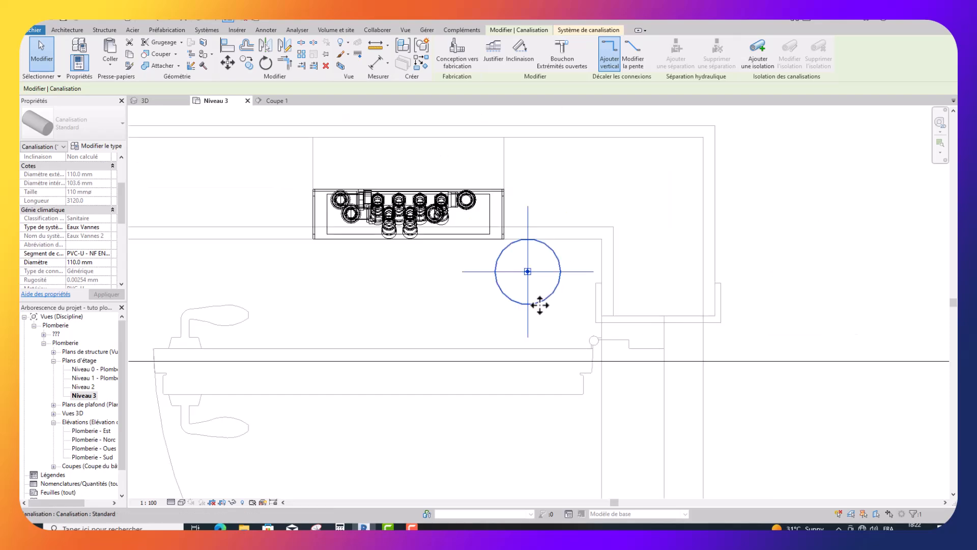
{"action": "scroll", "coordinate": [540, 305], "scroll_direction": "down", "scroll_amount": 1}
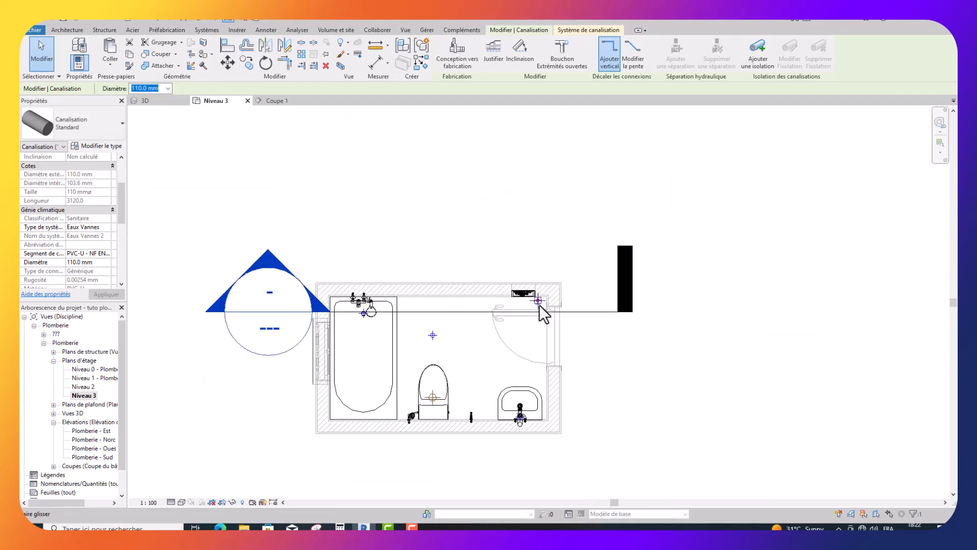
{"action": "key", "text": "Right"}
{"action": "scroll", "coordinate": [539, 304], "scroll_direction": "up", "scroll_amount": 1}
{"action": "scroll", "coordinate": [540, 306], "scroll_direction": "up", "scroll_amount": 6}
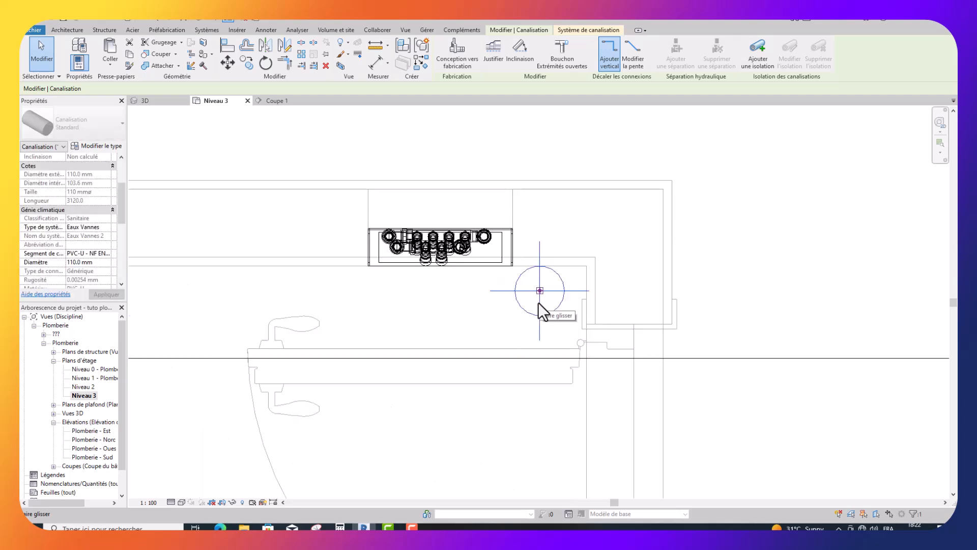
Step: Move the riser back along the wall until it sits in front of the door-side end of the manifold box
{"action": "key", "text": "Left"}
{"action": "key", "text": "Left"}
{"action": "key", "text": "Left"}
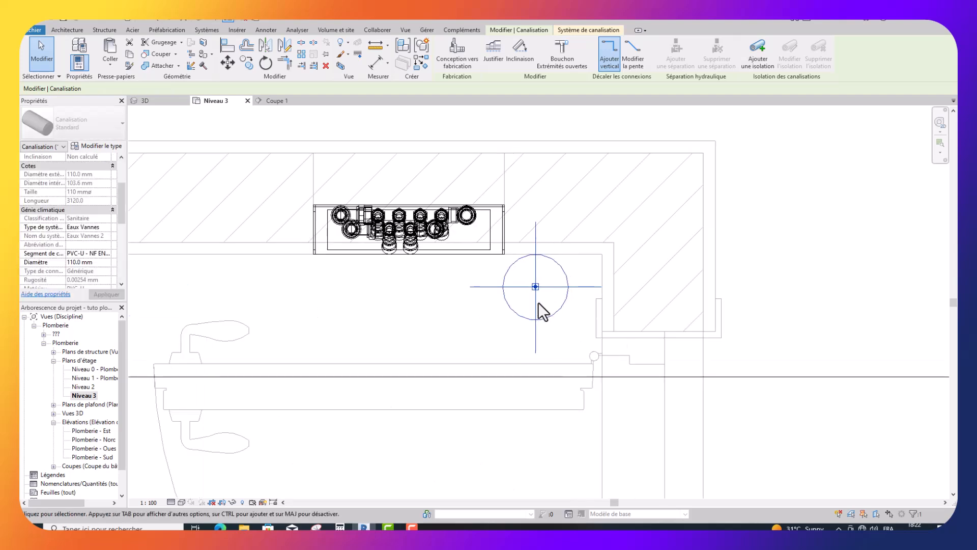
{"action": "key", "text": "Left"}
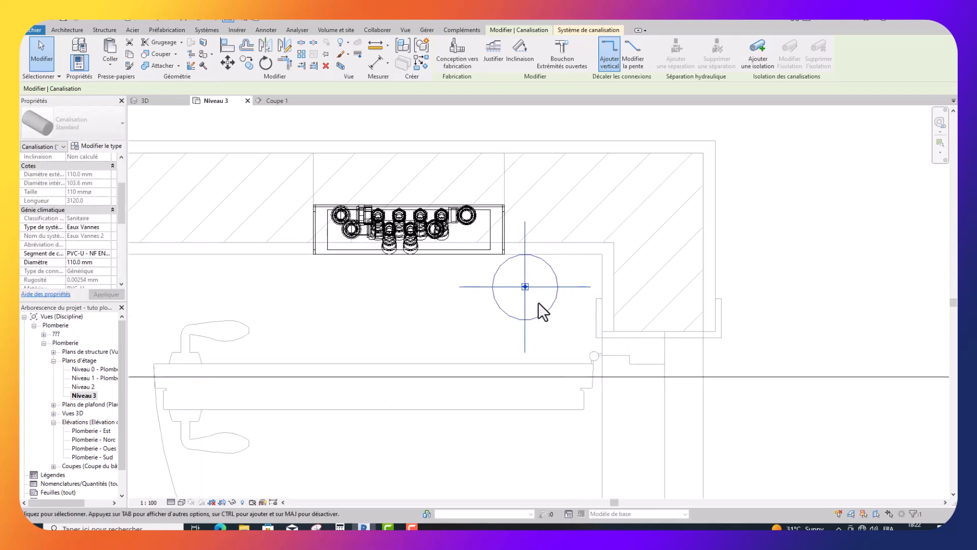
{"action": "key", "text": "Left"}
{"action": "key", "text": "Left"}
{"action": "key", "text": "Left"}
{"action": "key", "text": "Left"}
{"action": "key", "text": "Left"}
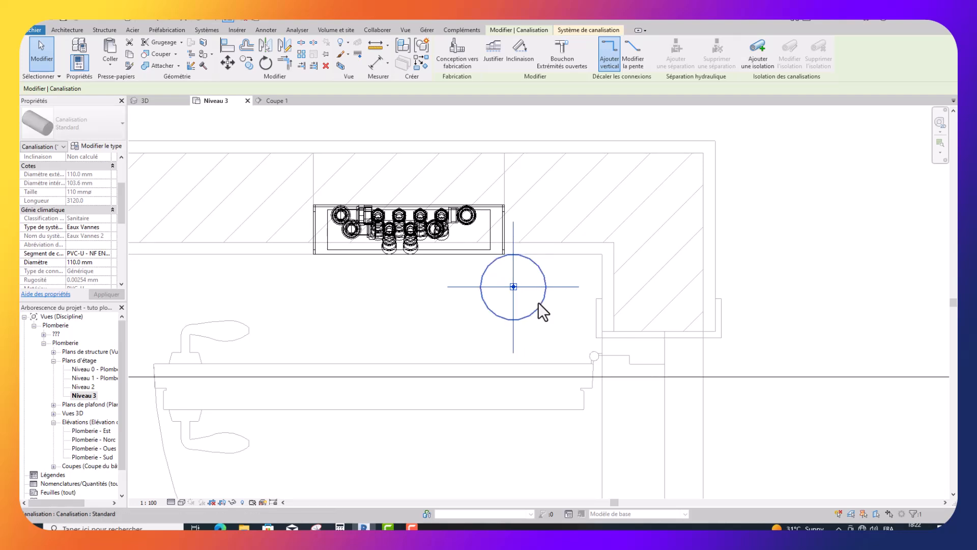
{"action": "key", "text": "Left"}
{"action": "key", "text": "Left"}
{"action": "key", "text": "Left"}
{"action": "key", "text": "Left"}
{"action": "key", "text": "Left"}
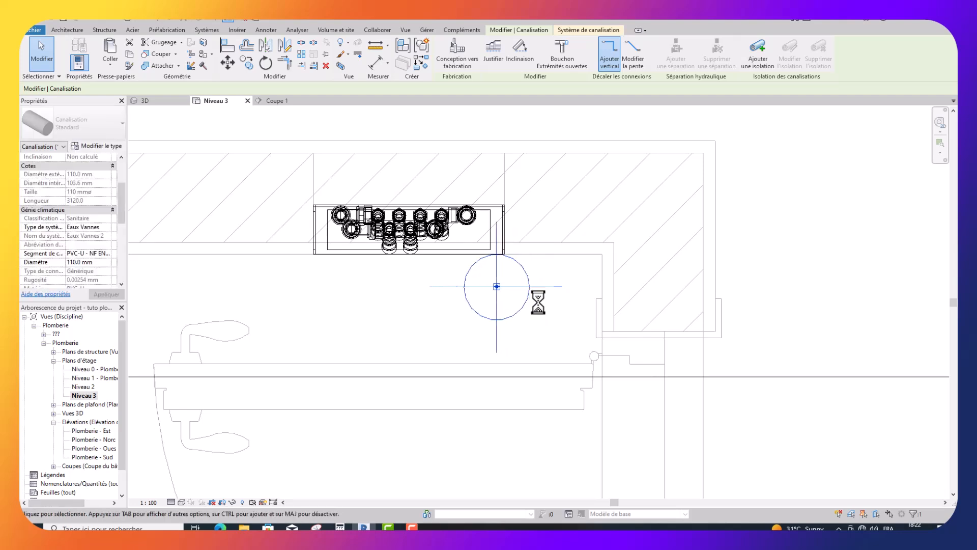
{"action": "key", "text": "Left"}
{"action": "key", "text": "Left"}
{"action": "key", "text": "Left"}
{"action": "key", "text": "Left"}
{"action": "key", "text": "Left"}
{"action": "key", "text": "Left"}
{"action": "key", "text": "Left"}
{"action": "key", "text": "Left"}
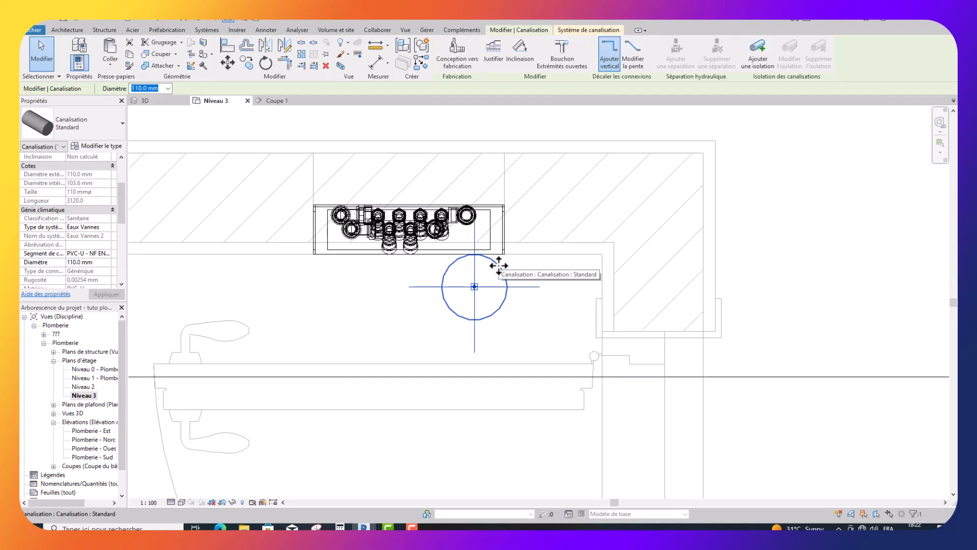
Step: Copy the riser along the wall into the corner by the door, in line with the original
{"action": "left_click", "coordinate": [248, 63]}
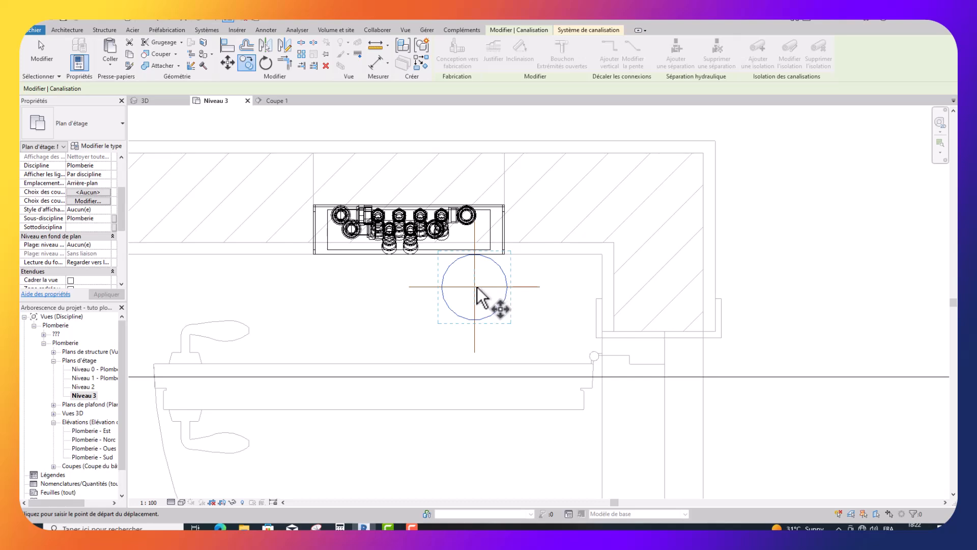
{"action": "left_click", "coordinate": [474, 287]}
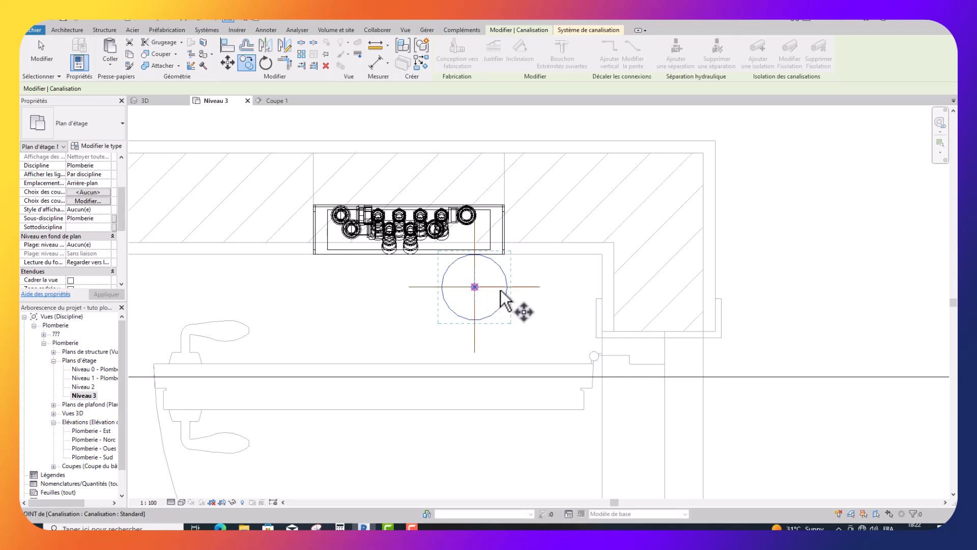
{"action": "left_click", "coordinate": [569, 301]}
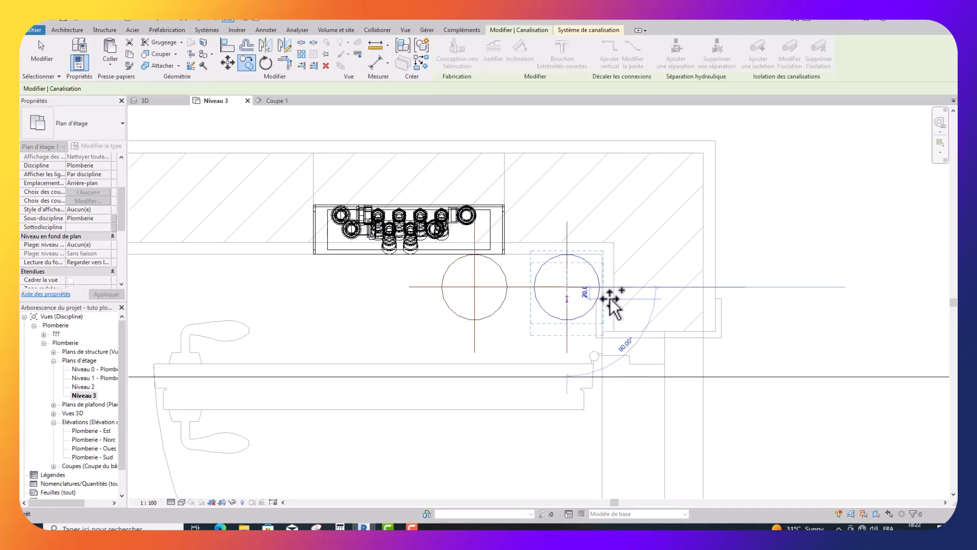
{"action": "key", "text": "Escape"}
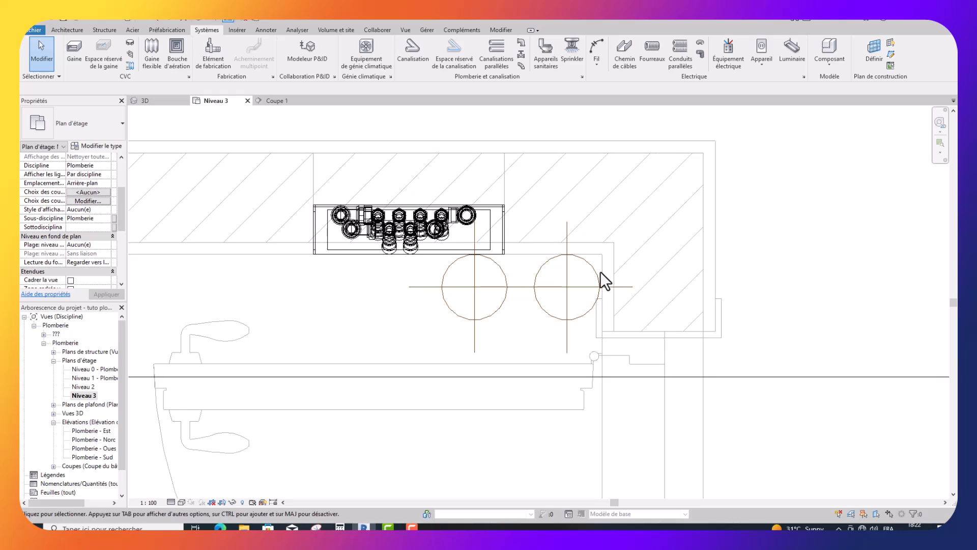
Step: Set the corner riser's diameter to 100 mm and its system type to Eaux Usées
{"action": "left_click", "coordinate": [594, 269]}
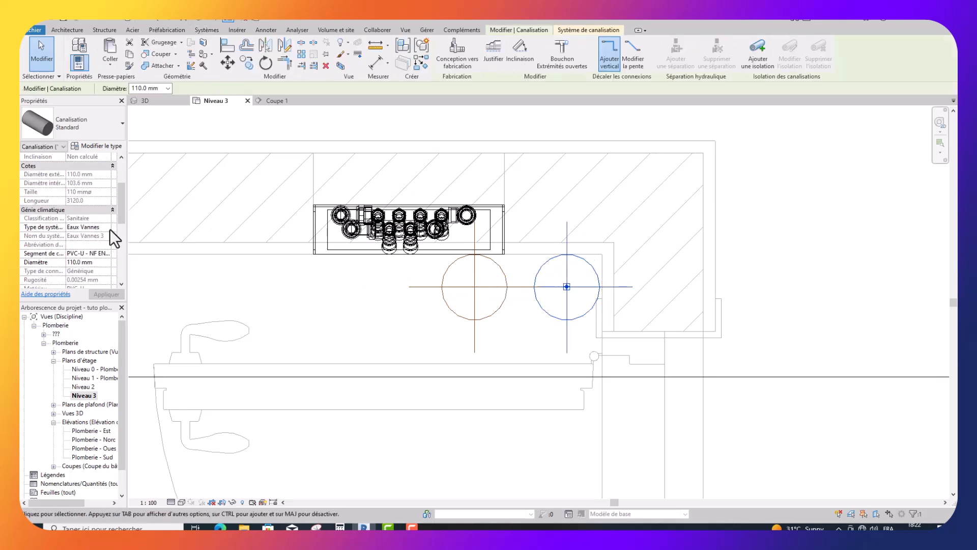
{"action": "left_click", "coordinate": [102, 262]}
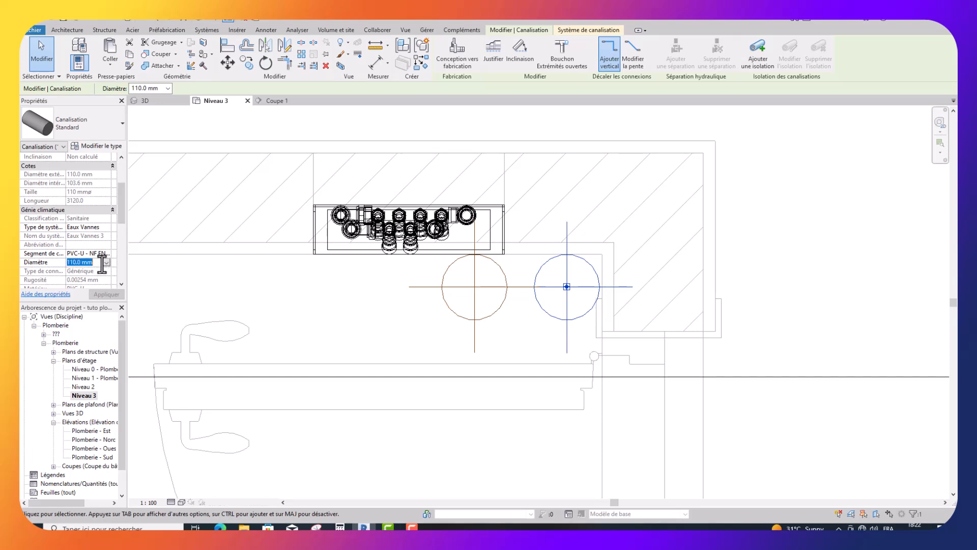
{"action": "left_click", "coordinate": [107, 262]}
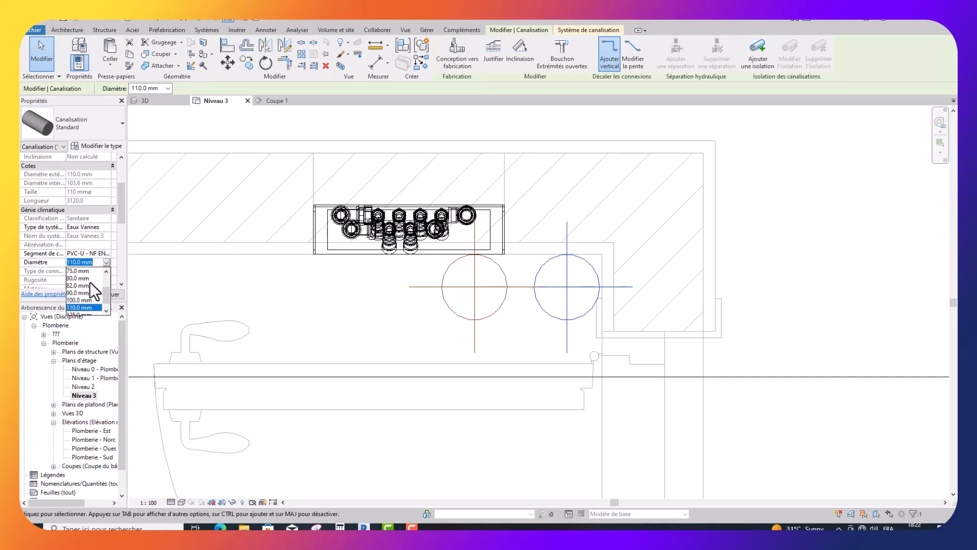
{"action": "left_click", "coordinate": [81, 300]}
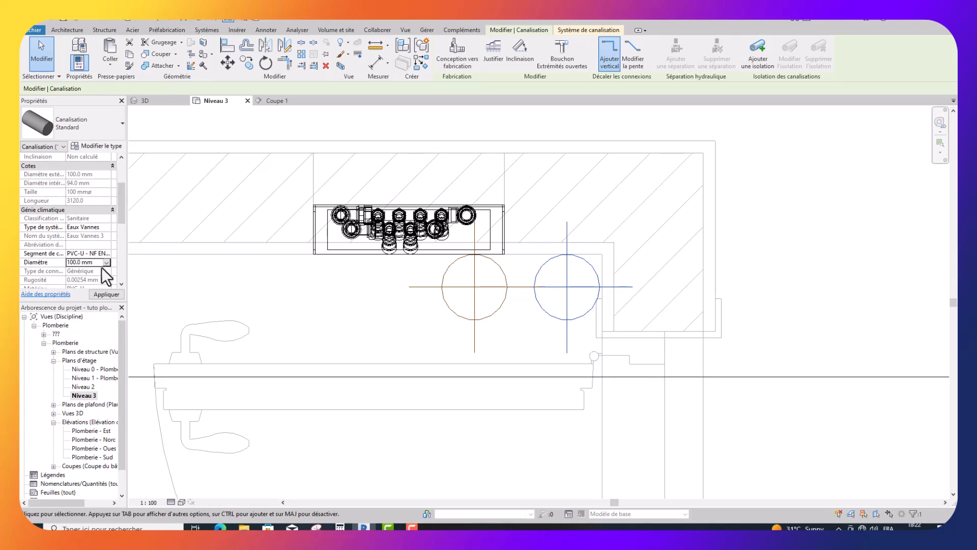
{"action": "left_click", "coordinate": [108, 228]}
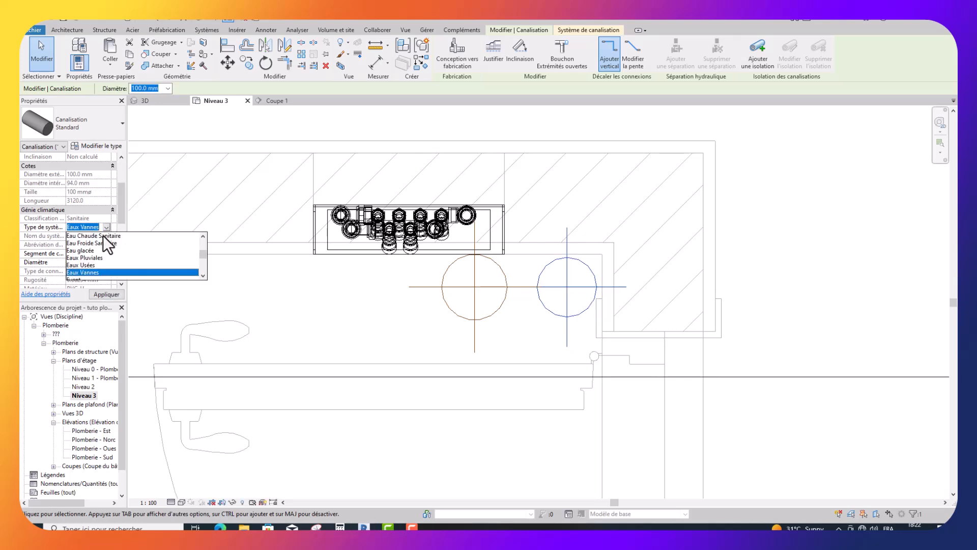
{"action": "left_click", "coordinate": [91, 265]}
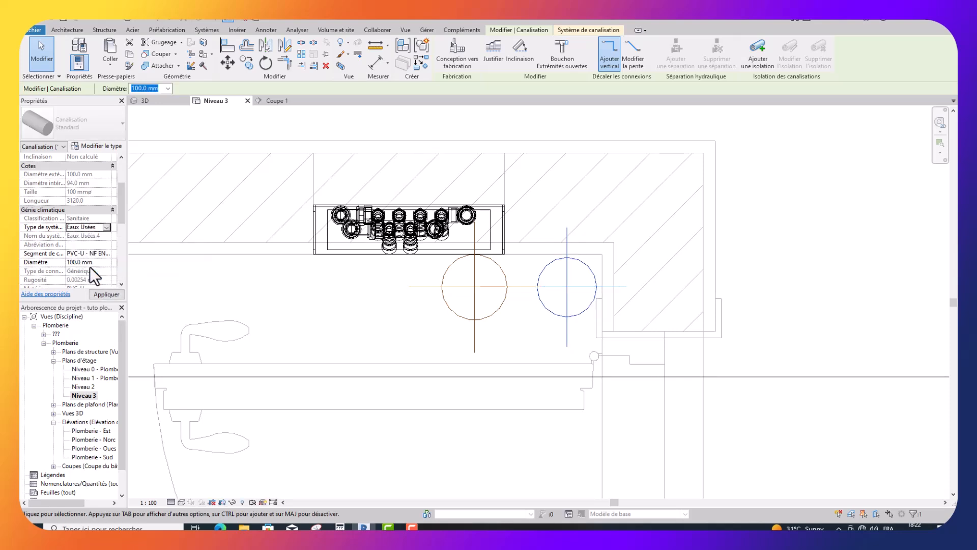
Step: Nudge the Eaux Vannes riser in front of the manifold box slightly away from the wall
{"action": "left_click", "coordinate": [504, 271]}
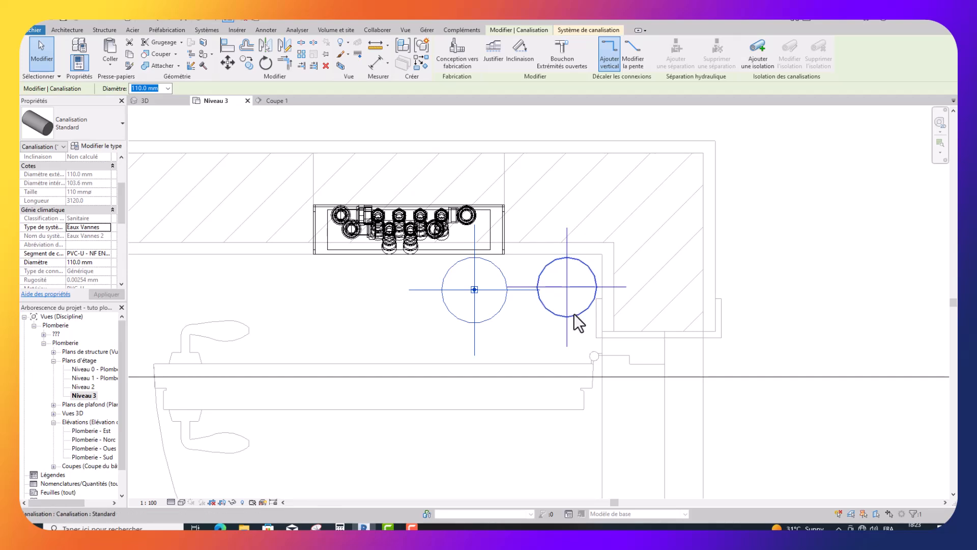
{"action": "left_click", "coordinate": [406, 318]}
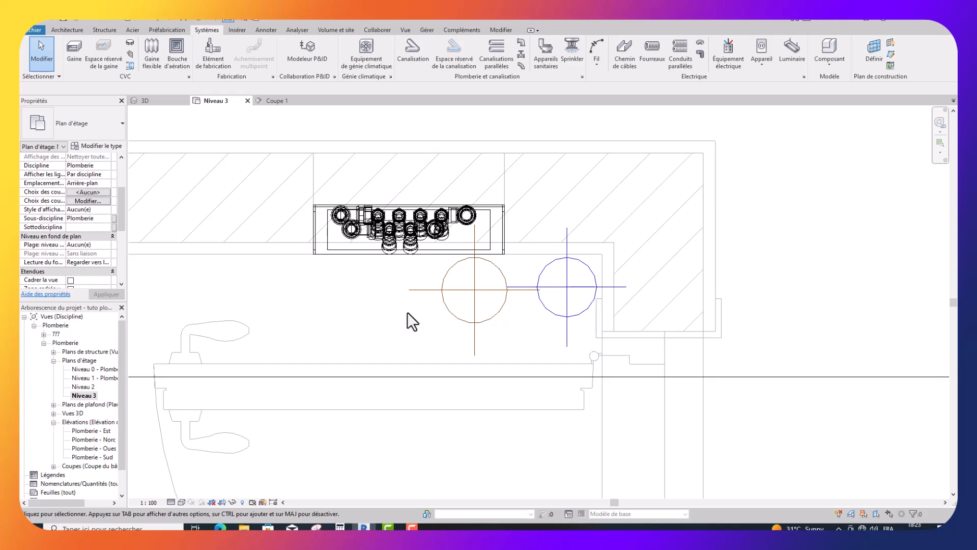
Step: Align the section line with the centre of the Eaux Vannes riser
{"action": "scroll", "coordinate": [407, 312], "scroll_direction": "down", "scroll_amount": 2}
{"action": "scroll", "coordinate": [405, 312], "scroll_direction": "down", "scroll_amount": 2}
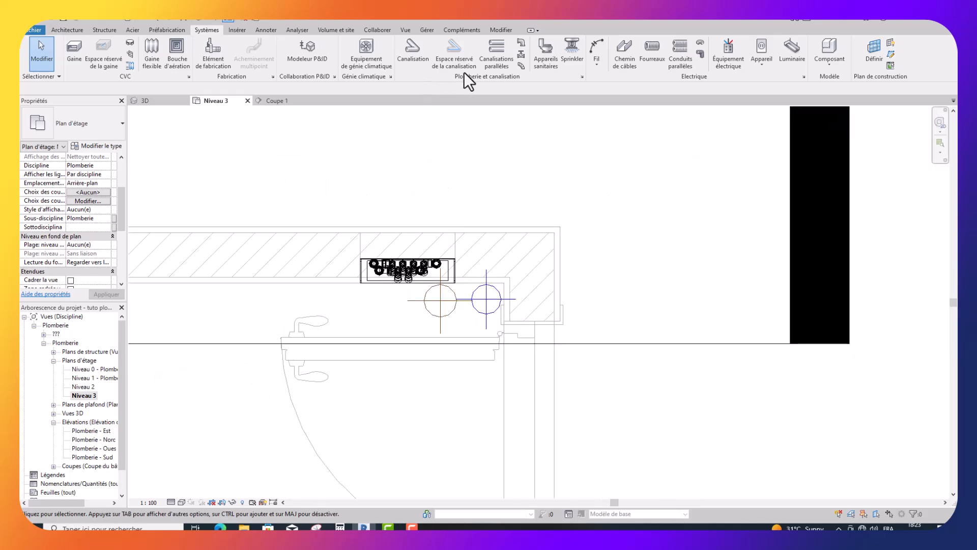
{"action": "left_click", "coordinate": [501, 29]}
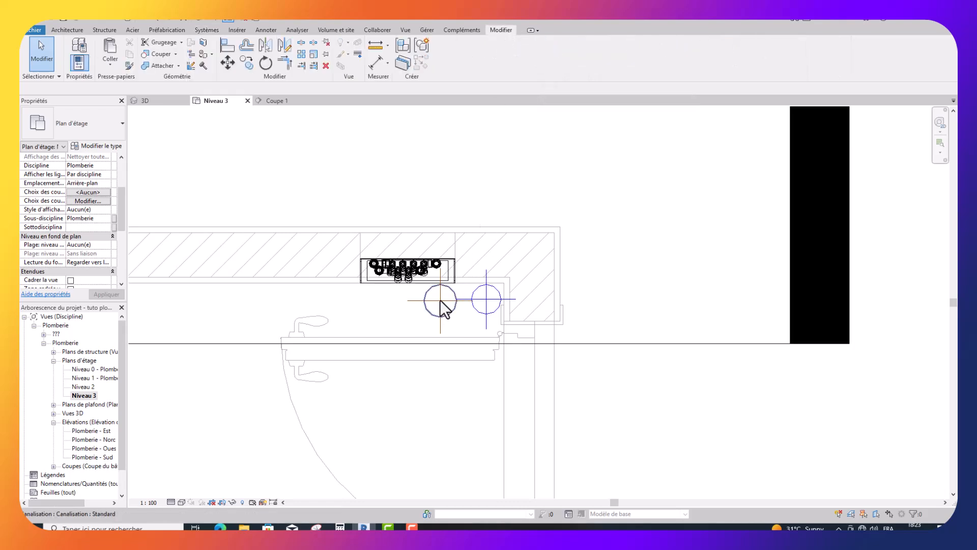
{"action": "left_click", "coordinate": [225, 47]}
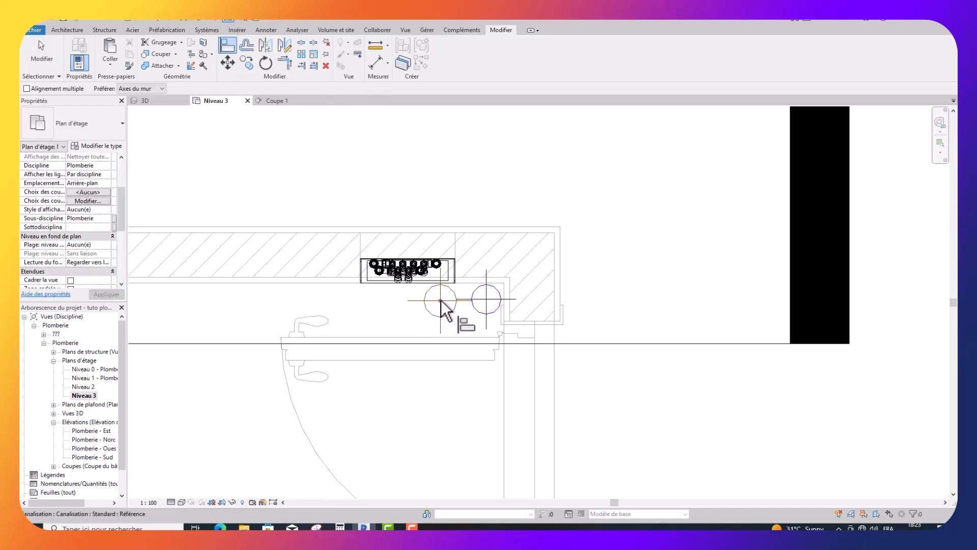
{"action": "left_click", "coordinate": [409, 343]}
{"action": "scroll", "coordinate": [479, 365], "scroll_direction": "down", "scroll_amount": 3}
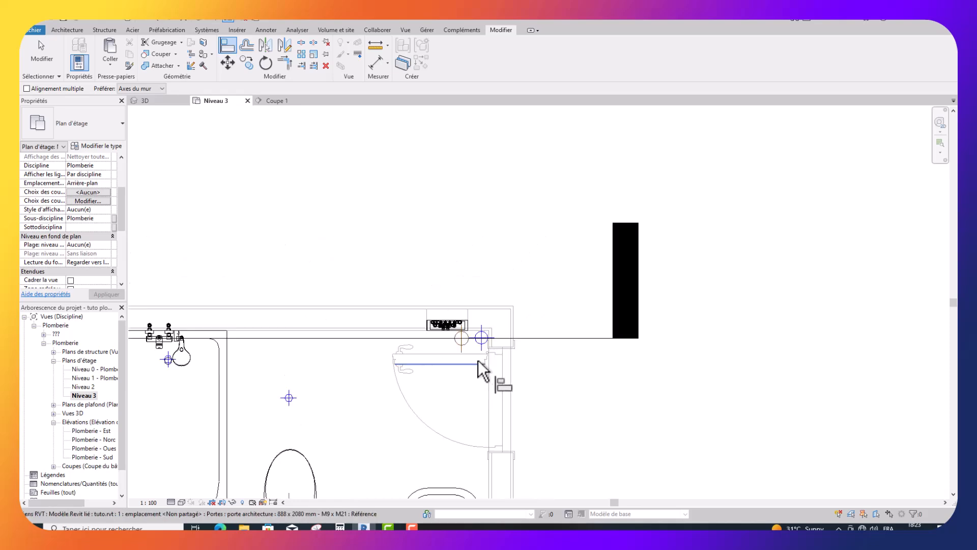
{"action": "scroll", "coordinate": [479, 360], "scroll_direction": "down", "scroll_amount": 3}
{"action": "key", "text": "Escape"}
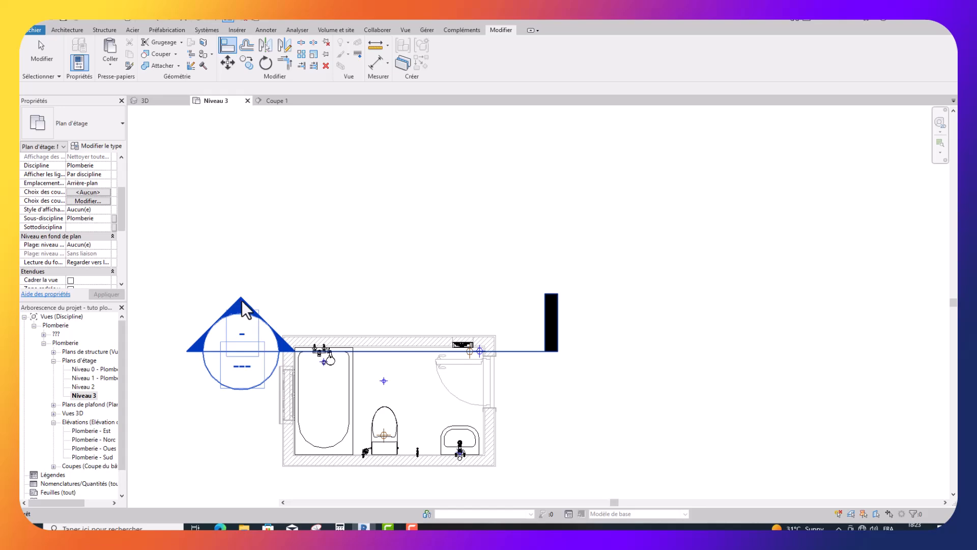
Step: In the Coupe 1 section, draw a matching 110 mm pipe from the Eaux Vannes riser, rising at 45° and running horizontally under the Niveau 3 slab toward the bathtub
{"action": "double_click", "coordinate": [241, 301]}
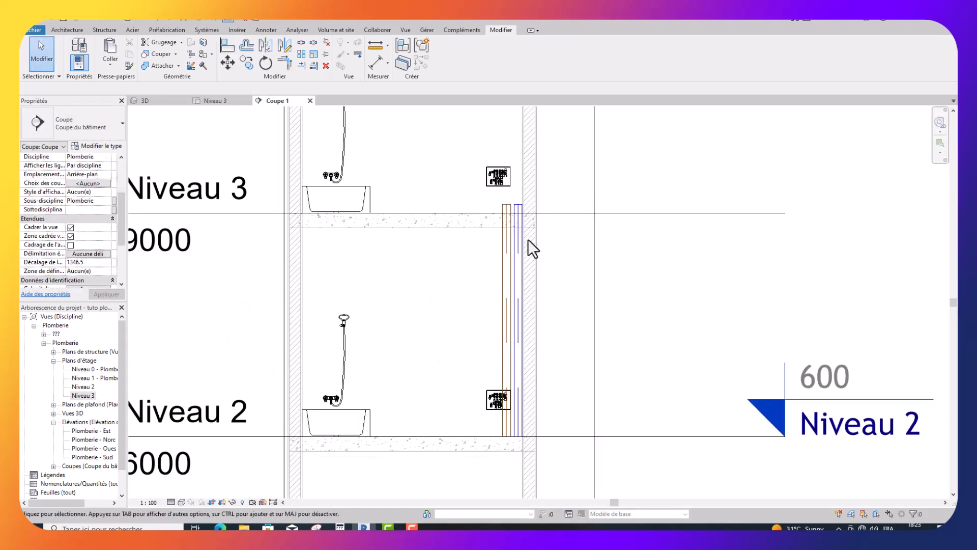
{"action": "scroll", "coordinate": [527, 201], "scroll_direction": "up", "scroll_amount": 2}
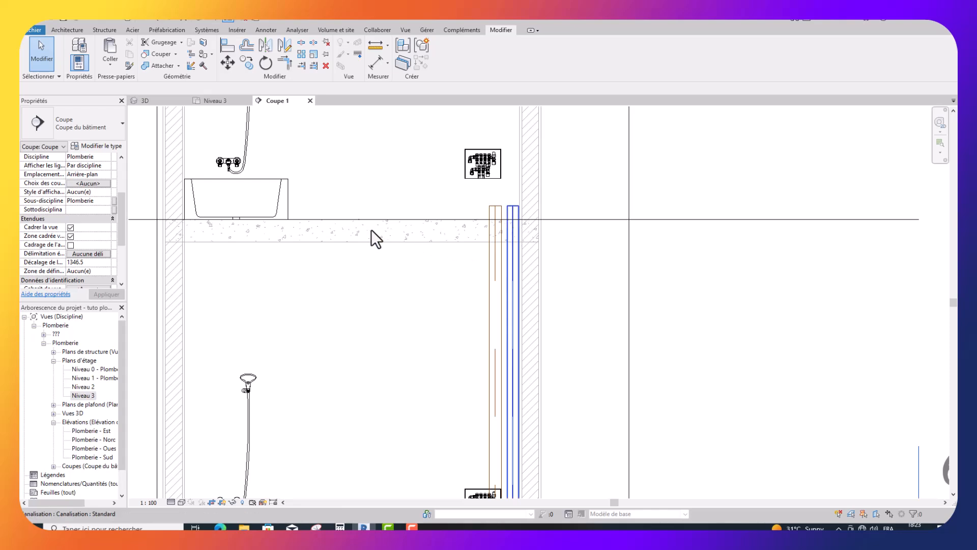
{"action": "left_click", "coordinate": [492, 208]}
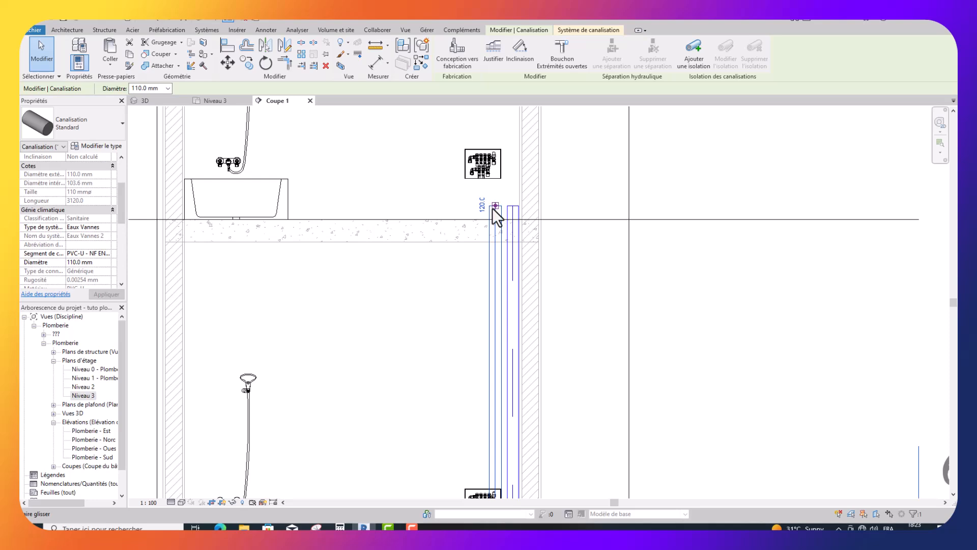
{"action": "right_click", "coordinate": [493, 208]}
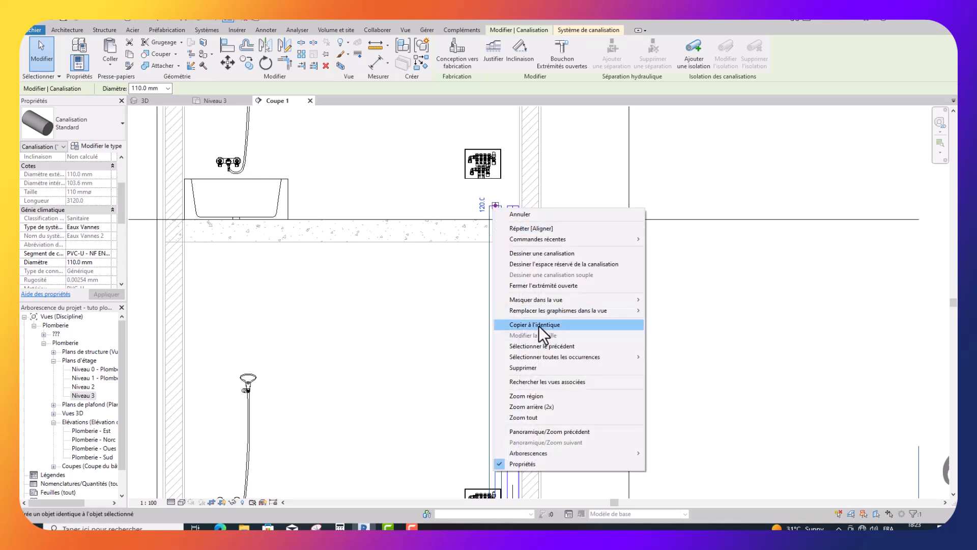
{"action": "left_click", "coordinate": [537, 324]}
{"action": "left_click", "coordinate": [497, 207]}
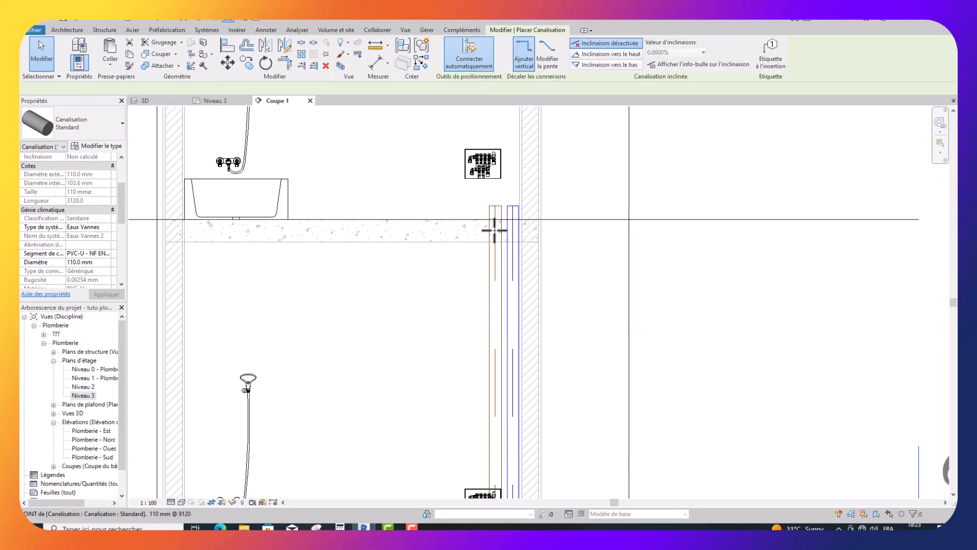
{"action": "left_click", "coordinate": [493, 277]}
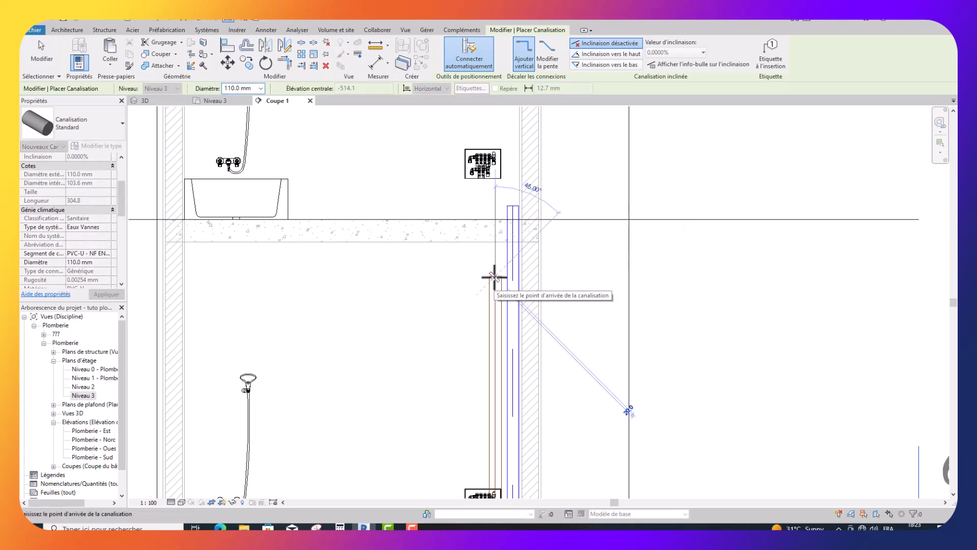
{"action": "left_click", "coordinate": [461, 242]}
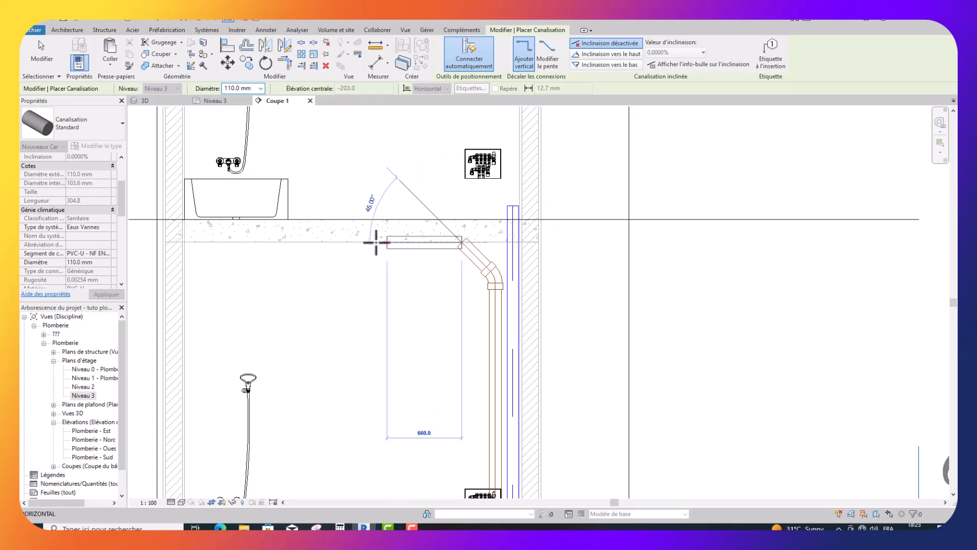
{"action": "left_click", "coordinate": [340, 242]}
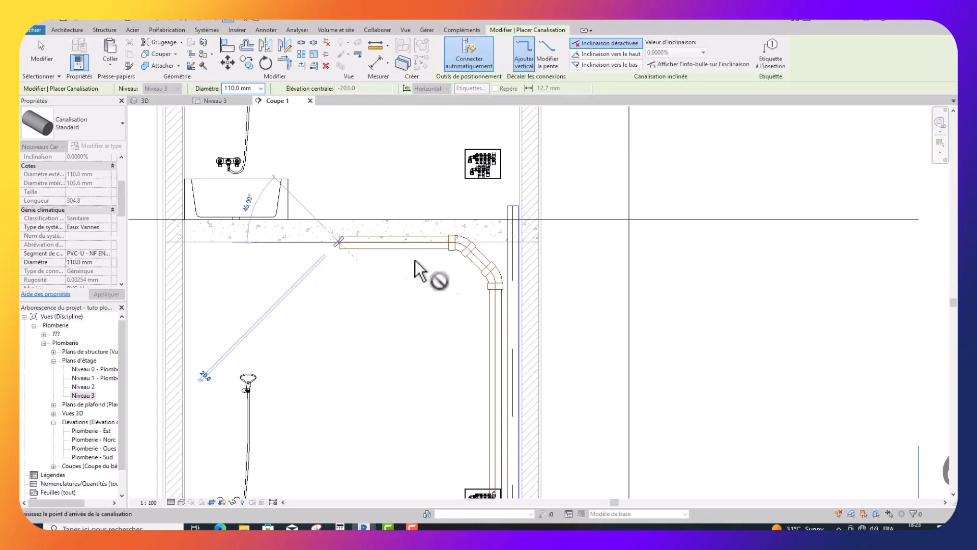
{"action": "key", "text": "Escape"}
{"action": "key", "text": "Escape"}
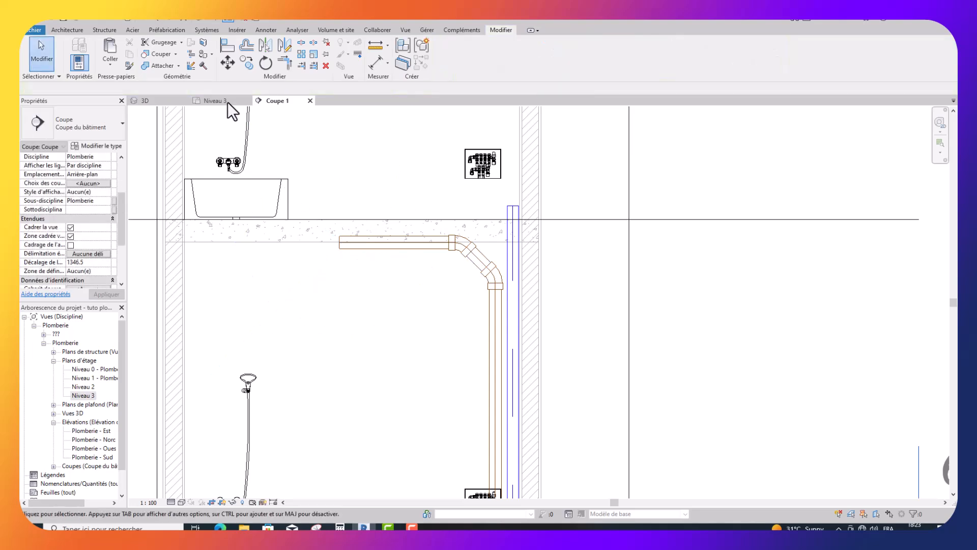
Step: Check the view range of the Niveau 3 plan and view the new horizontal branch in the Niveau 2 plan
{"action": "left_click", "coordinate": [219, 100]}
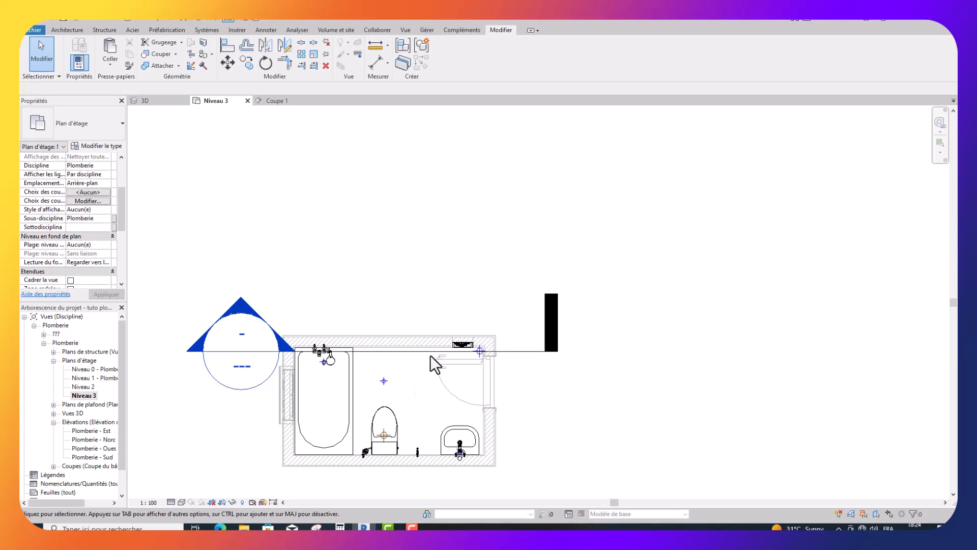
{"action": "scroll", "coordinate": [430, 355], "scroll_direction": "up", "scroll_amount": 2}
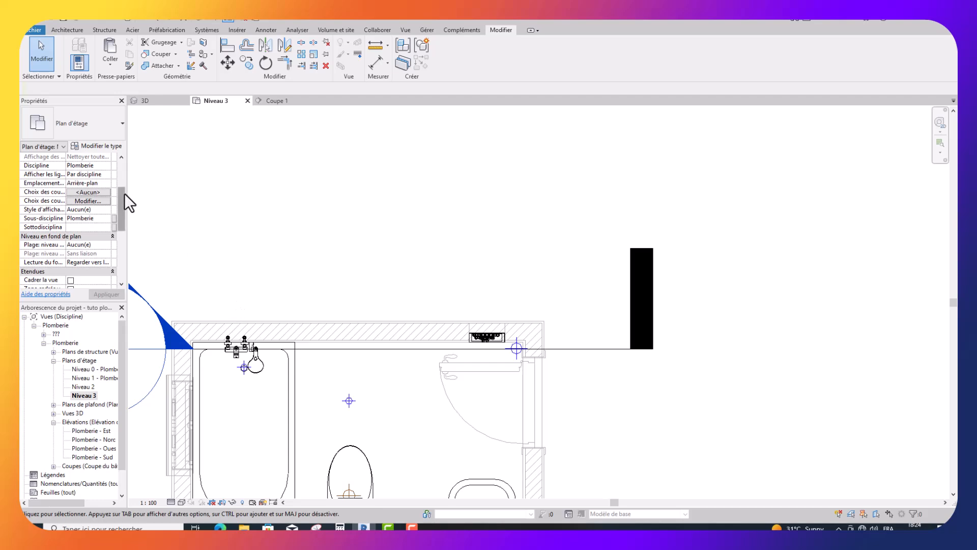
{"action": "left_click_drag", "start_coordinate": [123, 194], "coordinate": [123, 219]}
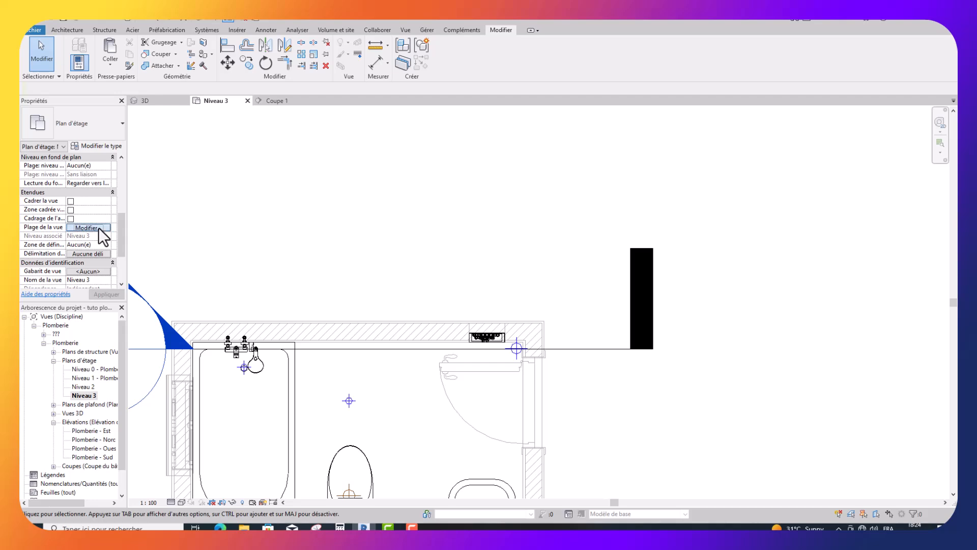
{"action": "left_click", "coordinate": [99, 228]}
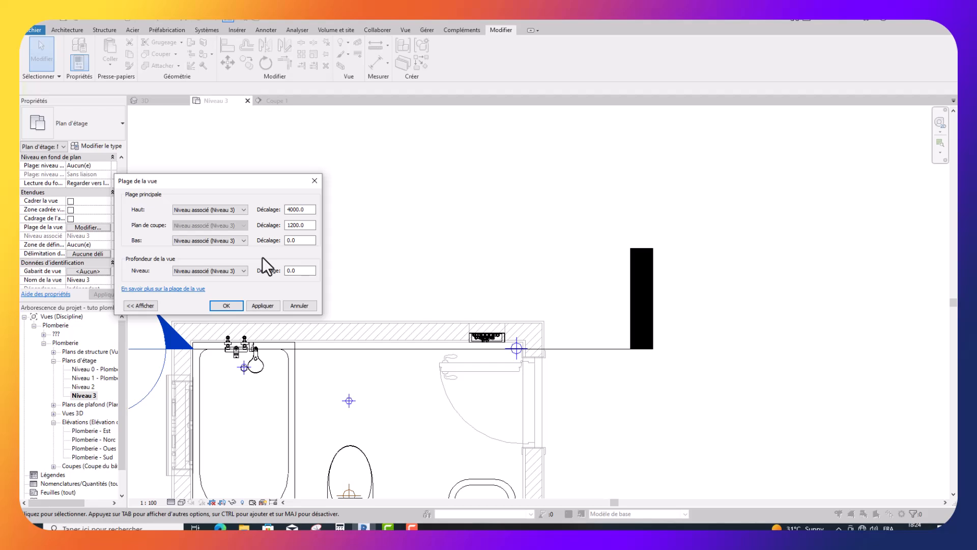
{"action": "left_click", "coordinate": [315, 181]}
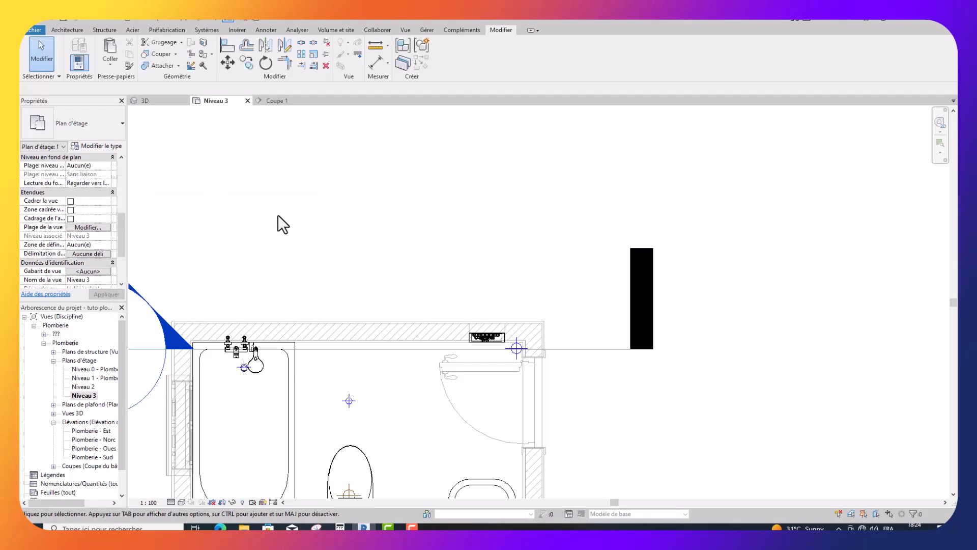
{"action": "double_click", "coordinate": [91, 387]}
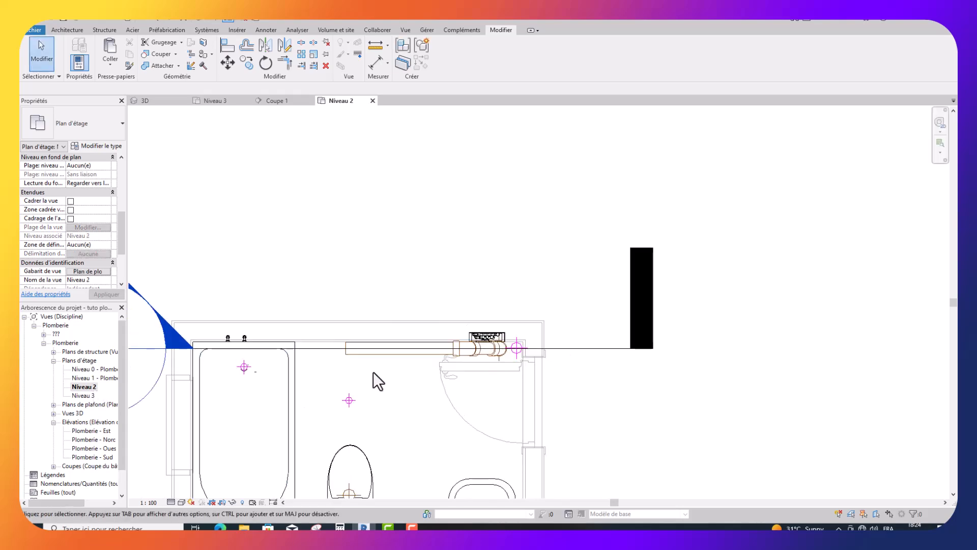
{"action": "scroll", "coordinate": [373, 371], "scroll_direction": "down", "scroll_amount": 1}
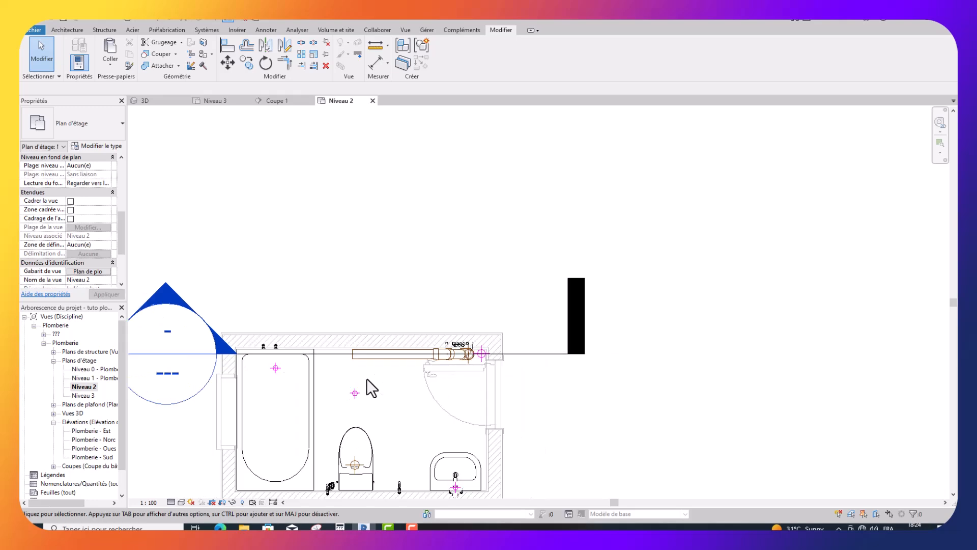
Step: In the Coupe 1 section, convert the lower elbow on the Eaux Vannes riser into an upward-opening tee
{"action": "left_click", "coordinate": [277, 102]}
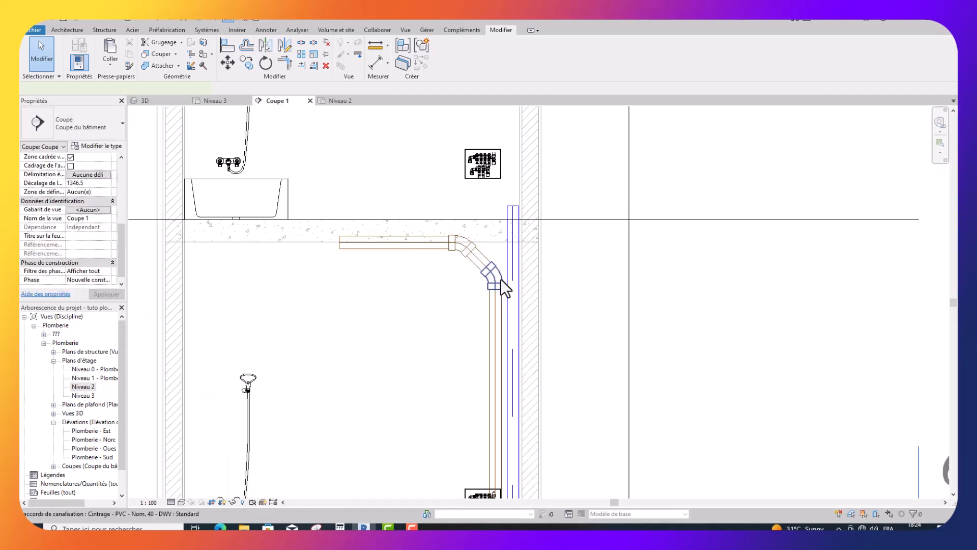
{"action": "left_click", "coordinate": [499, 279]}
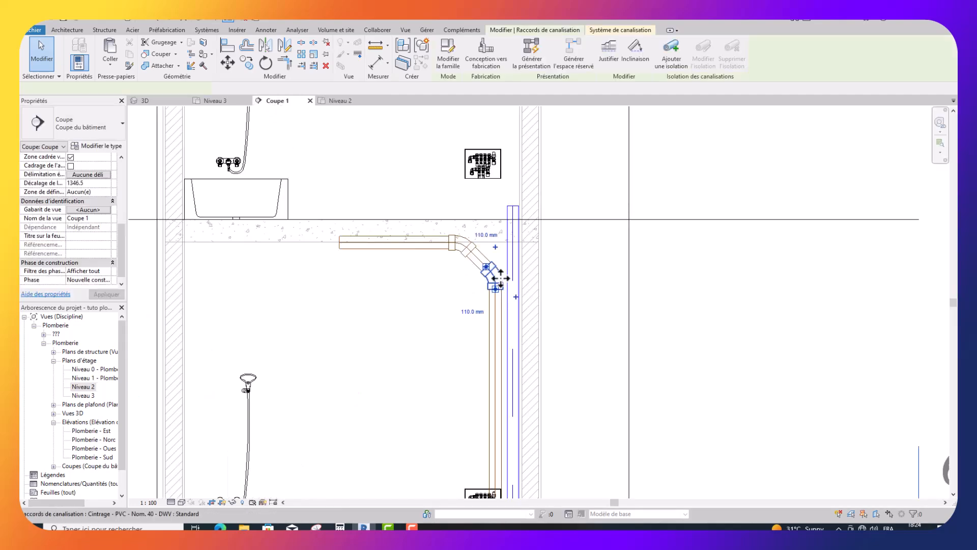
{"action": "left_click", "coordinate": [495, 247]}
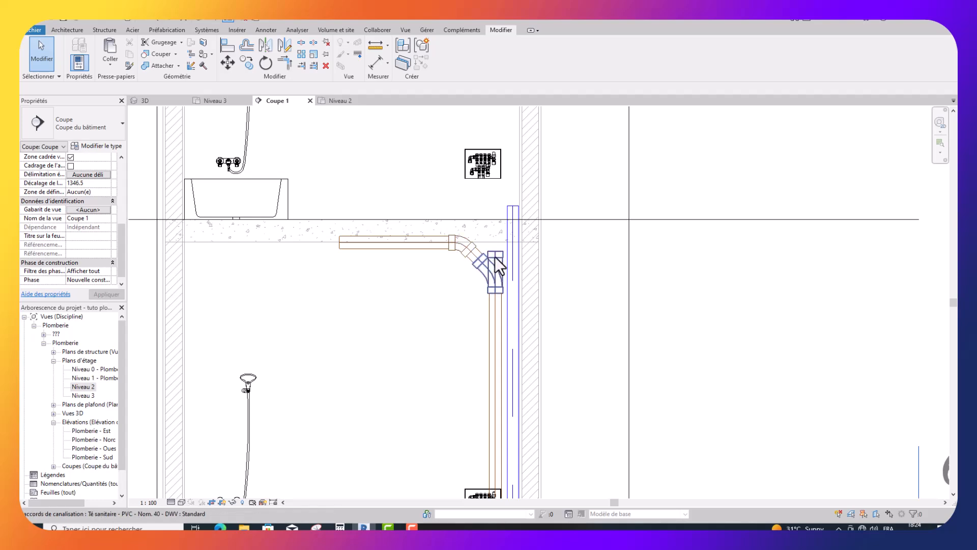
Step: Move the tee on the Eaux Vannes riser upward, closer to the horizontal branch
{"action": "left_click", "coordinate": [506, 314]}
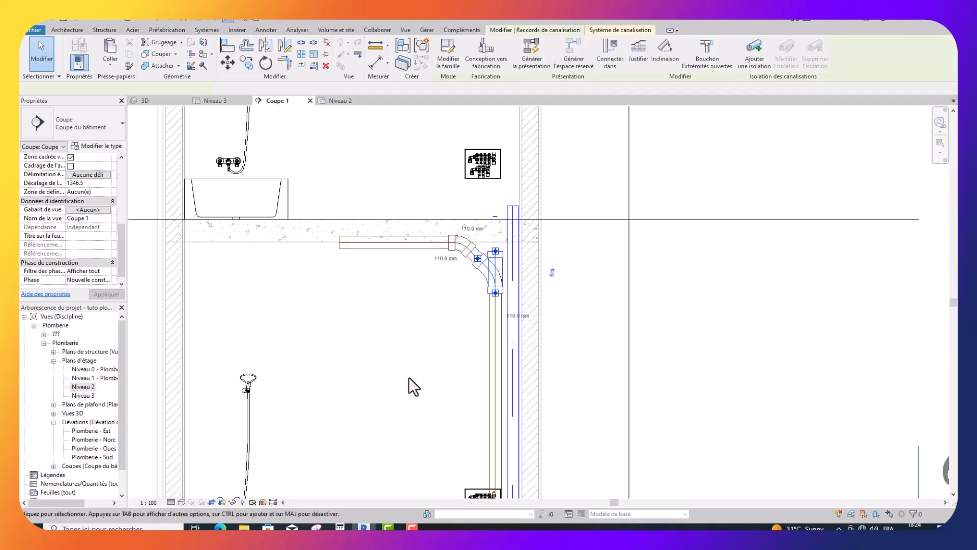
{"action": "key", "text": "Up"}
{"action": "key", "text": "Up"}
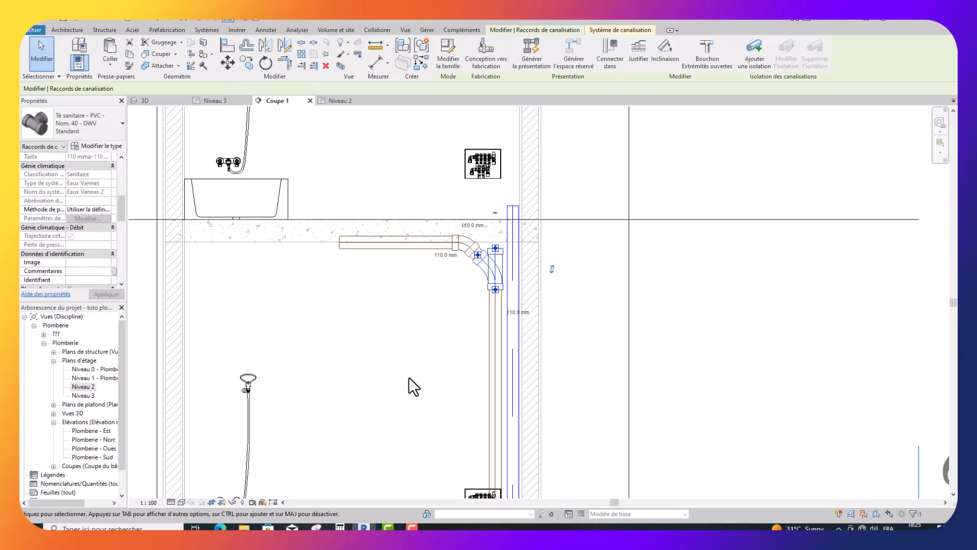
{"action": "key", "text": "Up"}
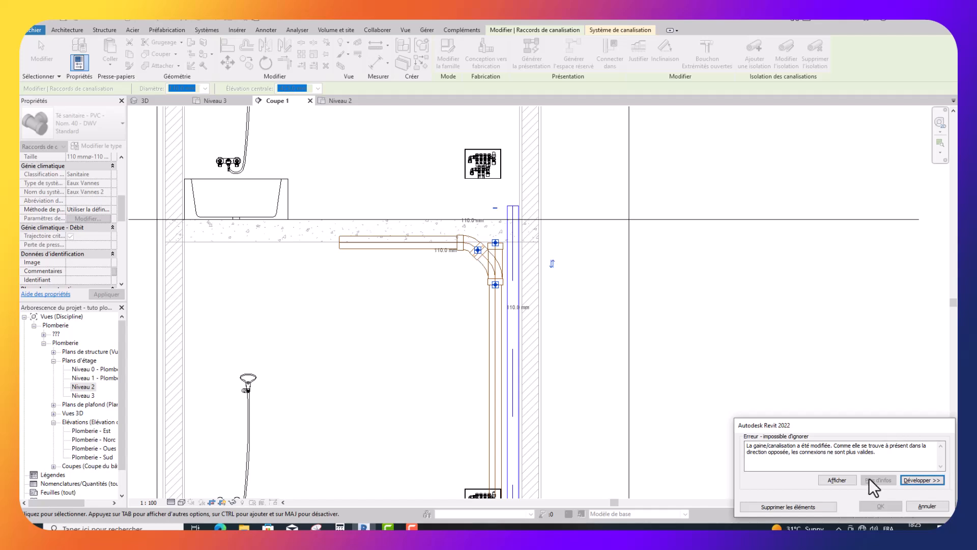
{"action": "left_click", "coordinate": [926, 507]}
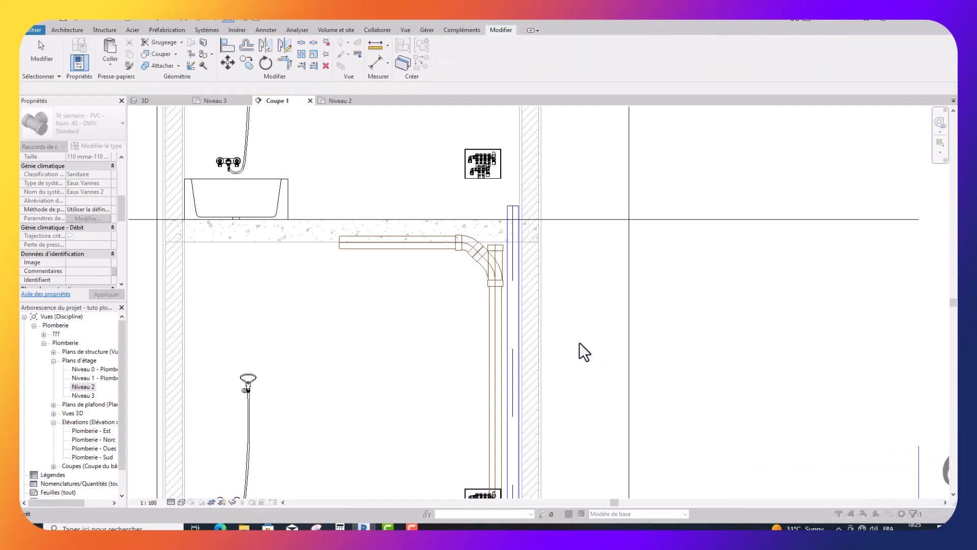
Step: Lower the branch elbow and the riser tee together so the horizontal pipe sits below the Niveau 3 slab
{"action": "left_click", "coordinate": [474, 257]}
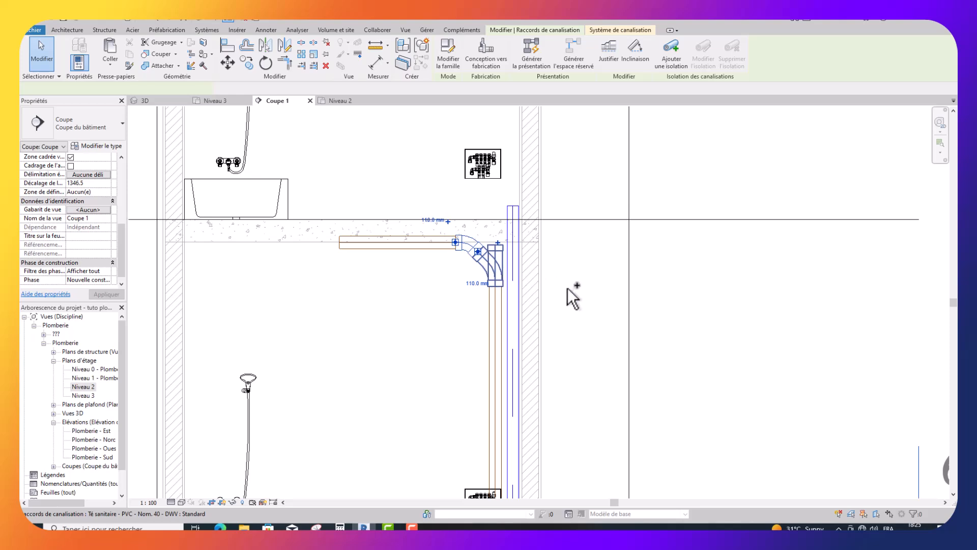
{"action": "key", "text": "Down"}
{"action": "key", "text": "Down"}
{"action": "key", "text": "Down"}
{"action": "key", "text": "Down"}
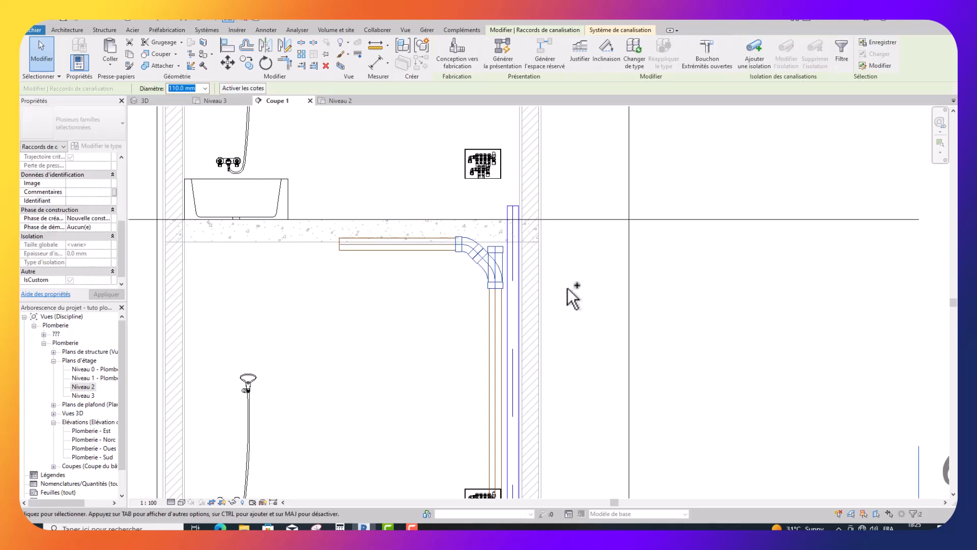
{"action": "key", "text": "Down"}
{"action": "key", "text": "Down"}
{"action": "key", "text": "Down"}
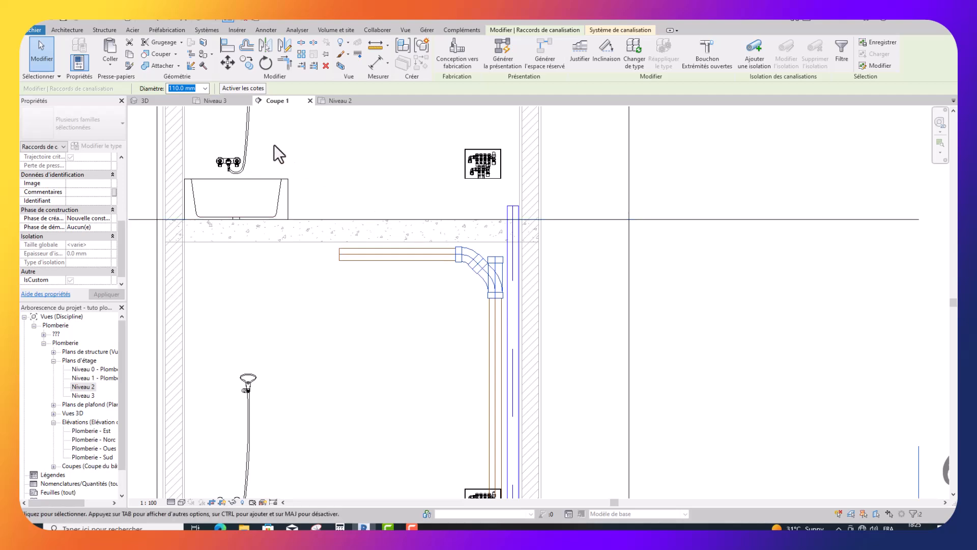
Step: In the Niveau 2 plan, extend the 110 mm branch at 45° toward the bathtub, then about 740 mm alongside it
{"action": "left_click", "coordinate": [222, 100]}
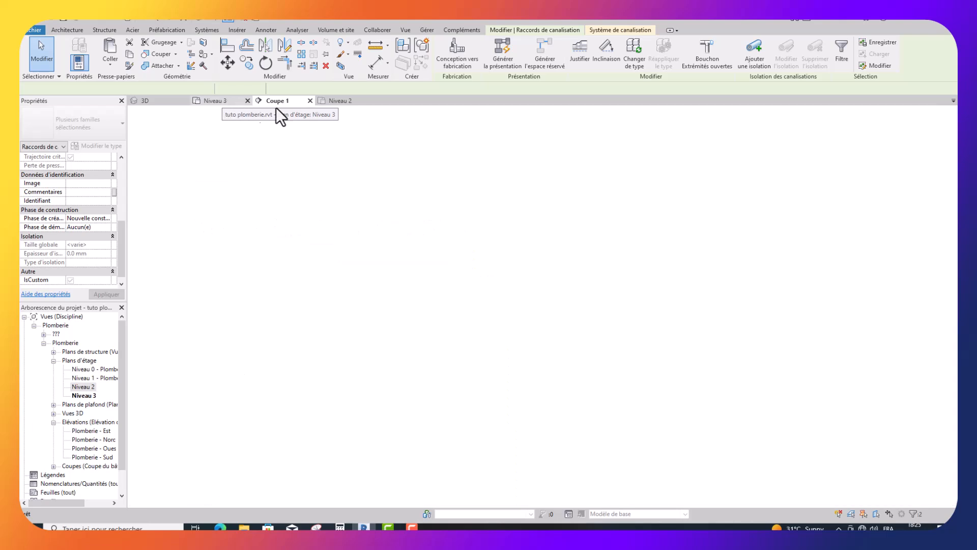
{"action": "left_click", "coordinate": [341, 100]}
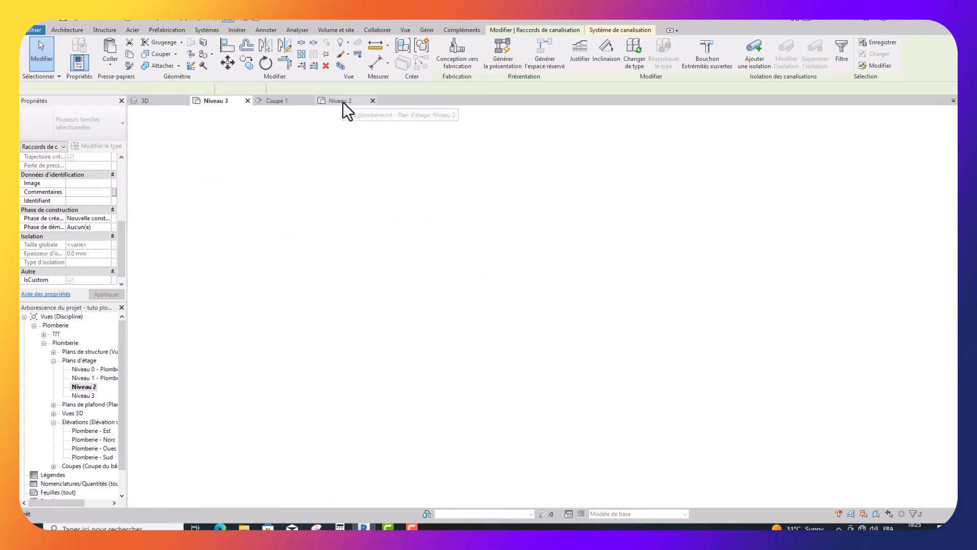
{"action": "scroll", "coordinate": [406, 303], "scroll_direction": "down", "scroll_amount": 1}
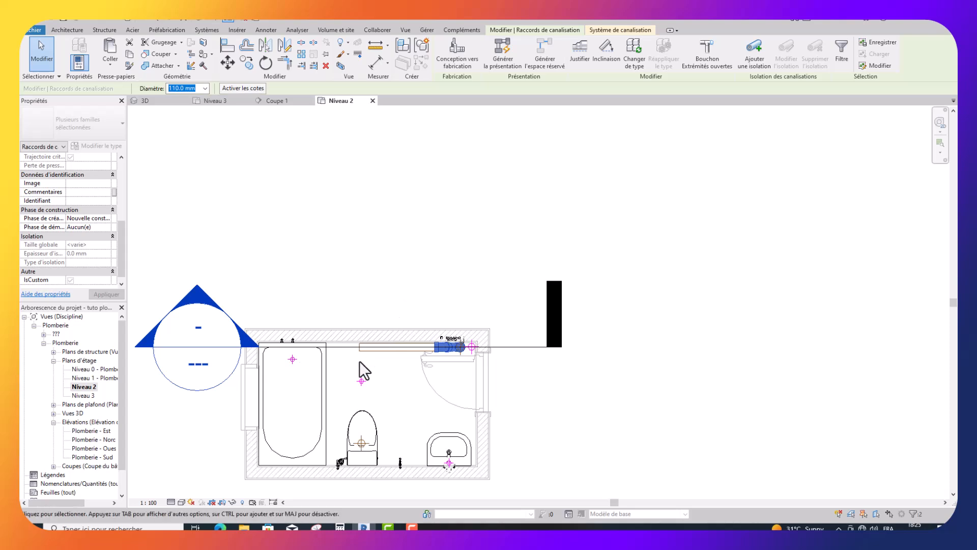
{"action": "scroll", "coordinate": [359, 361], "scroll_direction": "up", "scroll_amount": 2}
{"action": "left_click", "coordinate": [368, 344]}
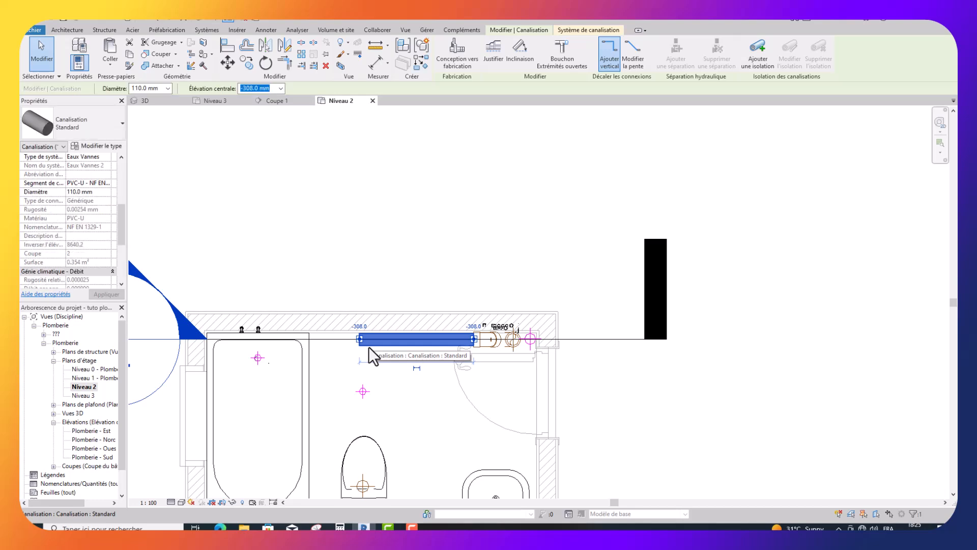
{"action": "right_click", "coordinate": [369, 346]}
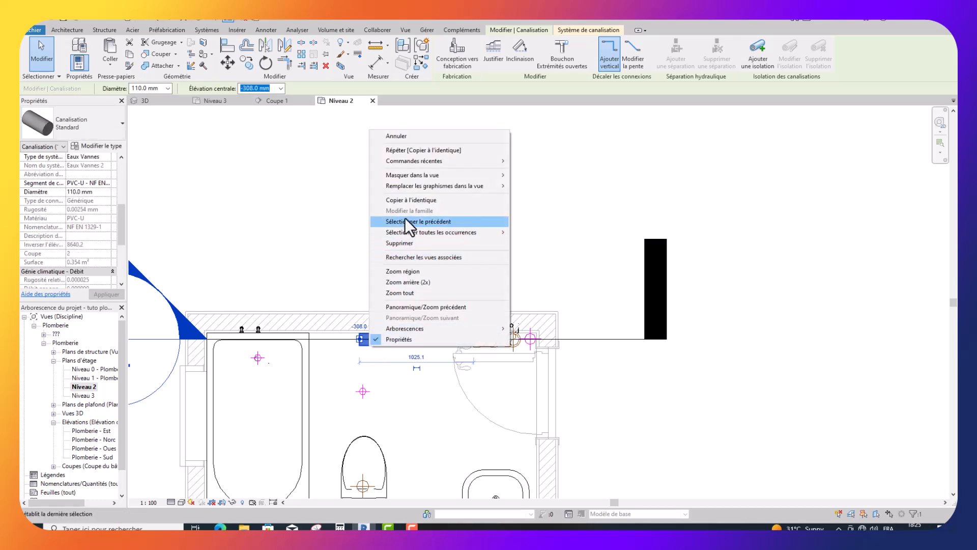
{"action": "left_click", "coordinate": [406, 200]}
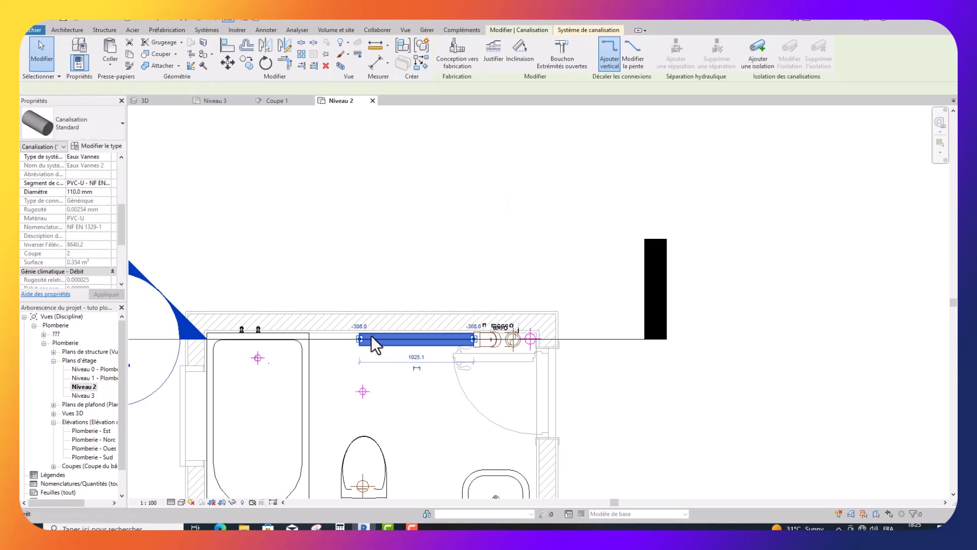
{"action": "left_click", "coordinate": [358, 339]}
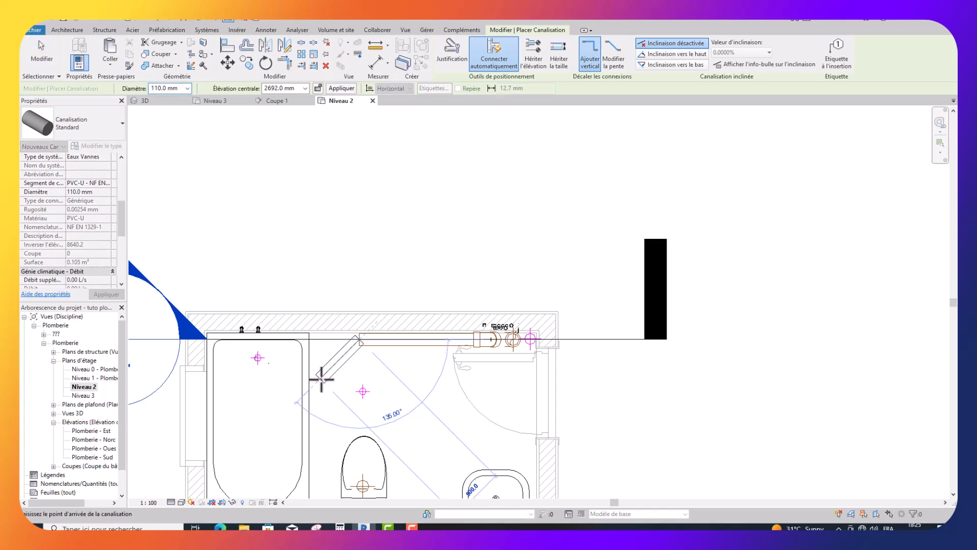
{"action": "left_click", "coordinate": [321, 379]}
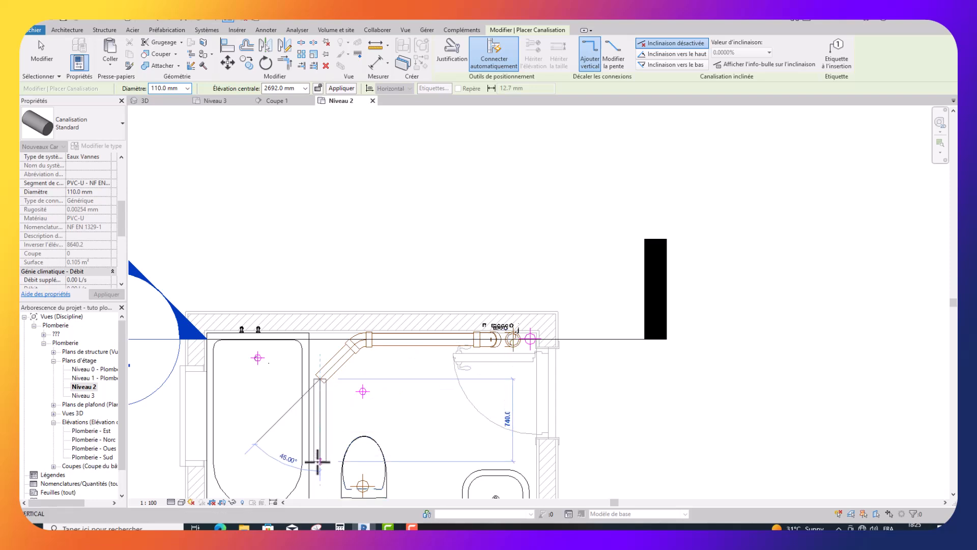
{"action": "left_click", "coordinate": [318, 462]}
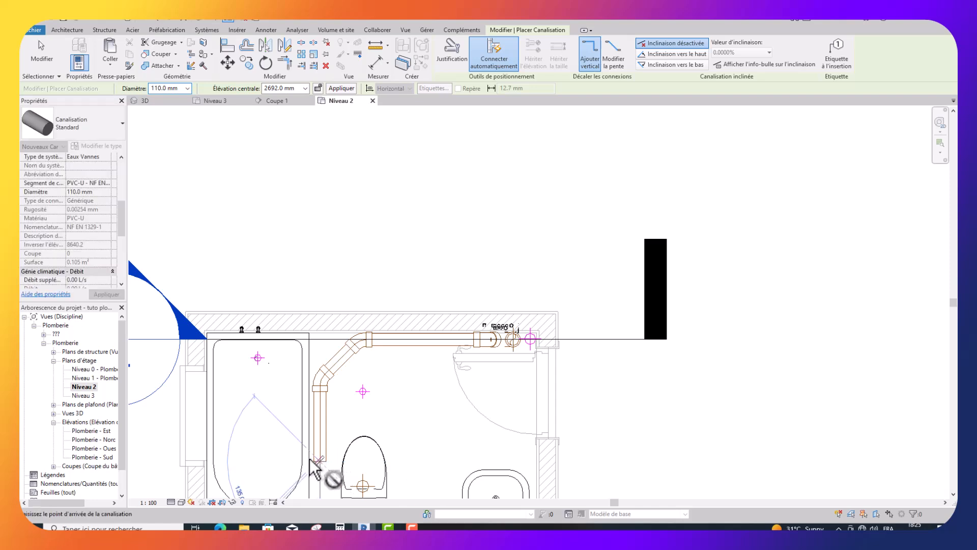
{"action": "scroll", "coordinate": [319, 464], "scroll_direction": "down", "scroll_amount": 1}
{"action": "scroll", "coordinate": [320, 473], "scroll_direction": "down", "scroll_amount": 1}
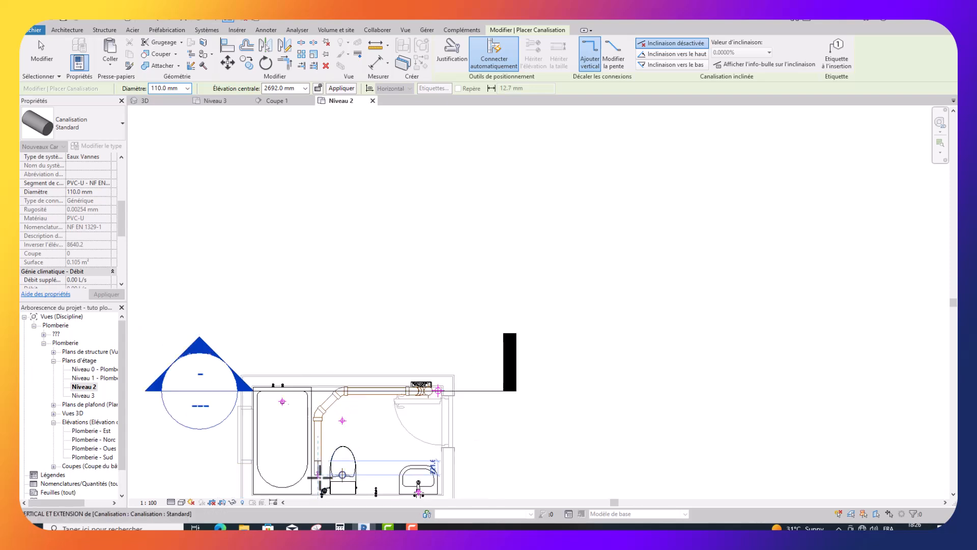
{"action": "scroll", "coordinate": [318, 476], "scroll_direction": "up", "scroll_amount": 2}
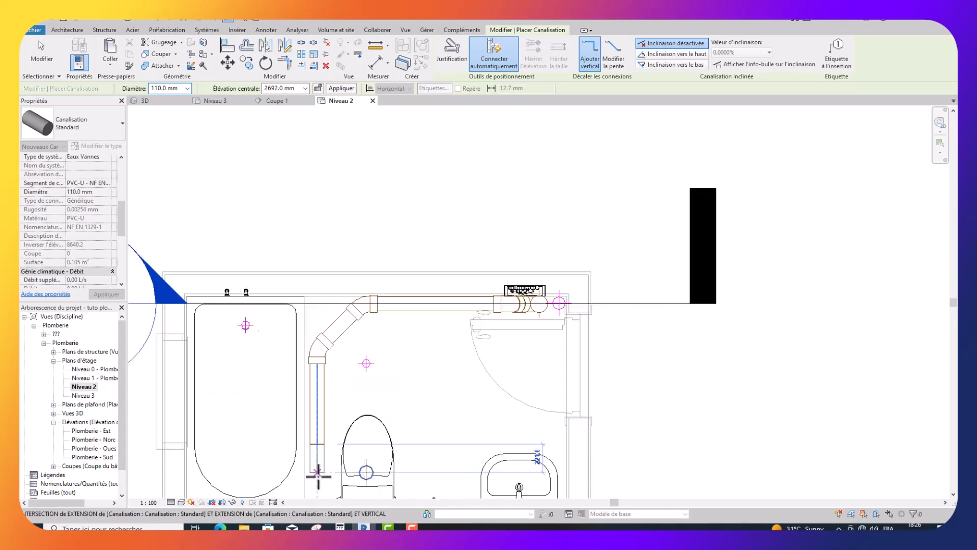
{"action": "left_click", "coordinate": [318, 475]}
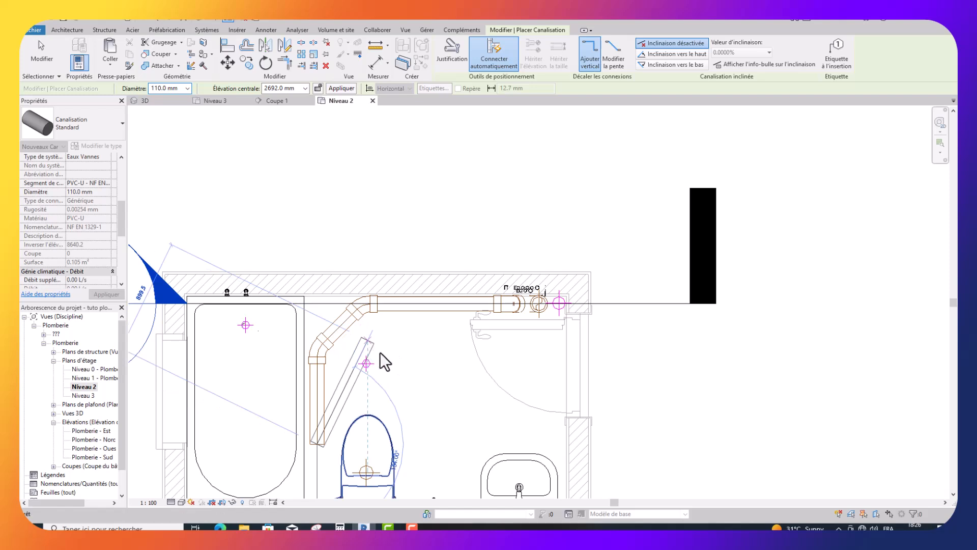
{"action": "key", "text": "Escape"}
{"action": "key", "text": "Escape"}
{"action": "scroll", "coordinate": [394, 355], "scroll_direction": "down", "scroll_amount": 1}
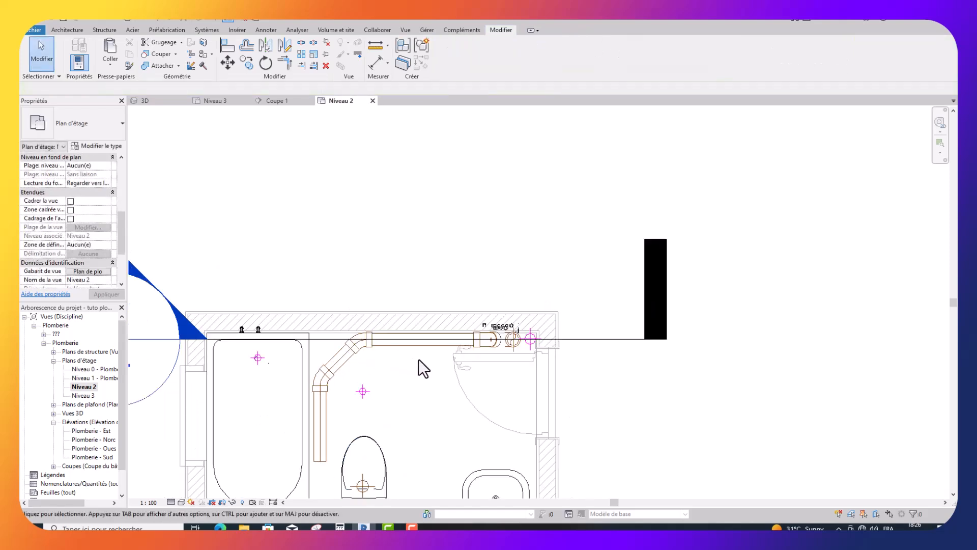
Step: Set the project length units to centimetres with 2 decimals
{"action": "key", "text": "u"}
{"action": "key", "text": "n"}
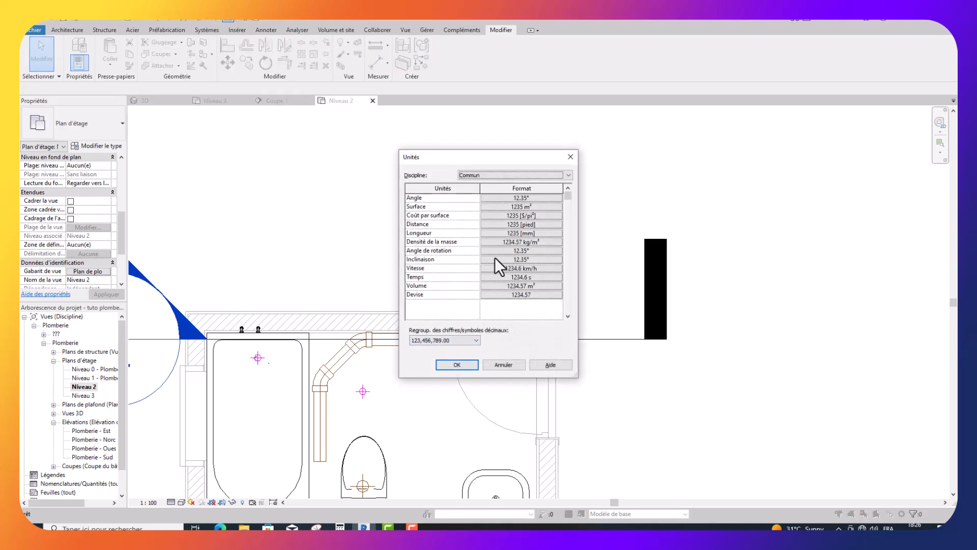
{"action": "left_click", "coordinate": [544, 232]}
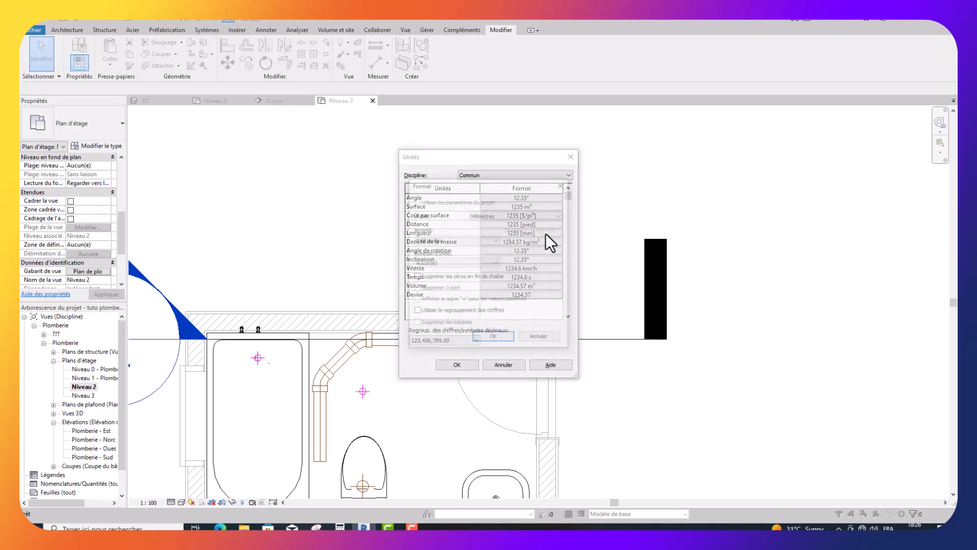
{"action": "left_click", "coordinate": [551, 213]}
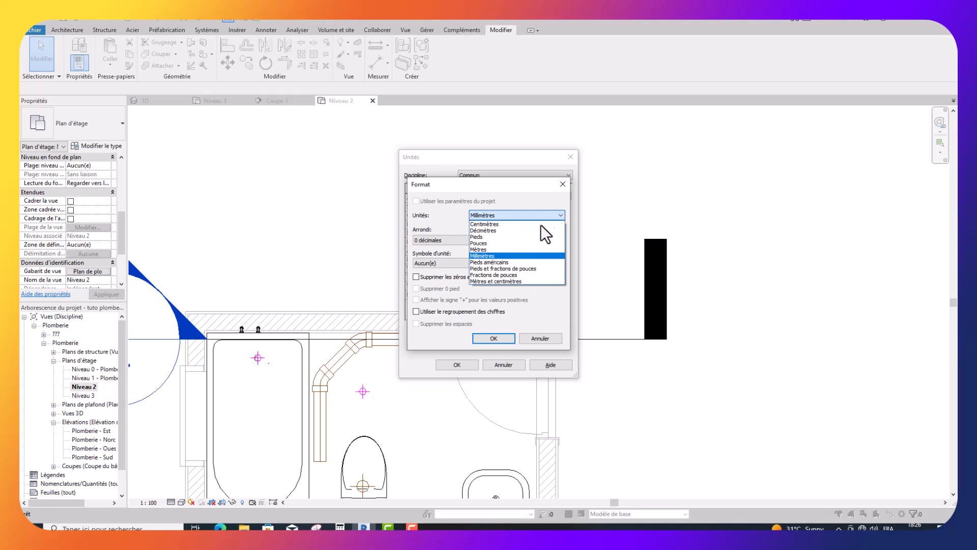
{"action": "left_click", "coordinate": [493, 224]}
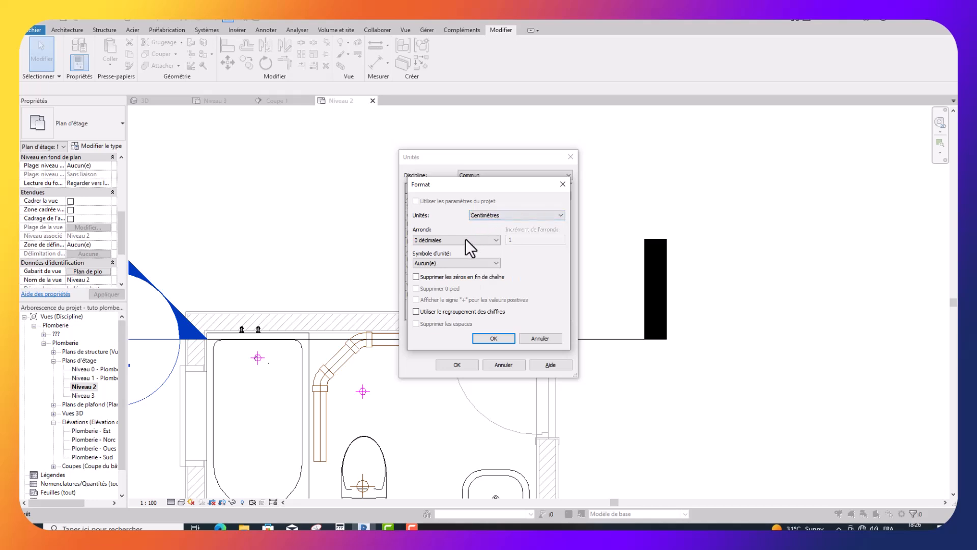
{"action": "left_click", "coordinate": [465, 241]}
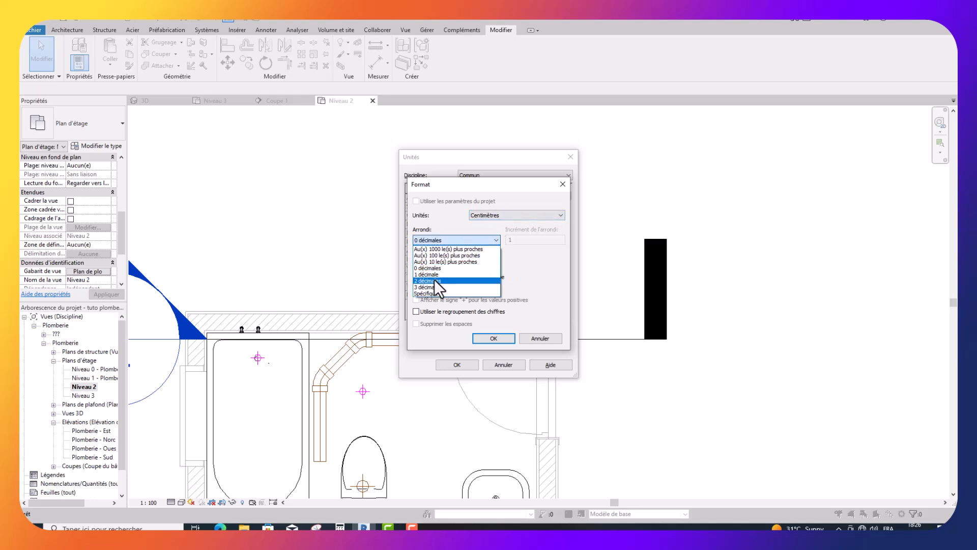
{"action": "left_click", "coordinate": [434, 282]}
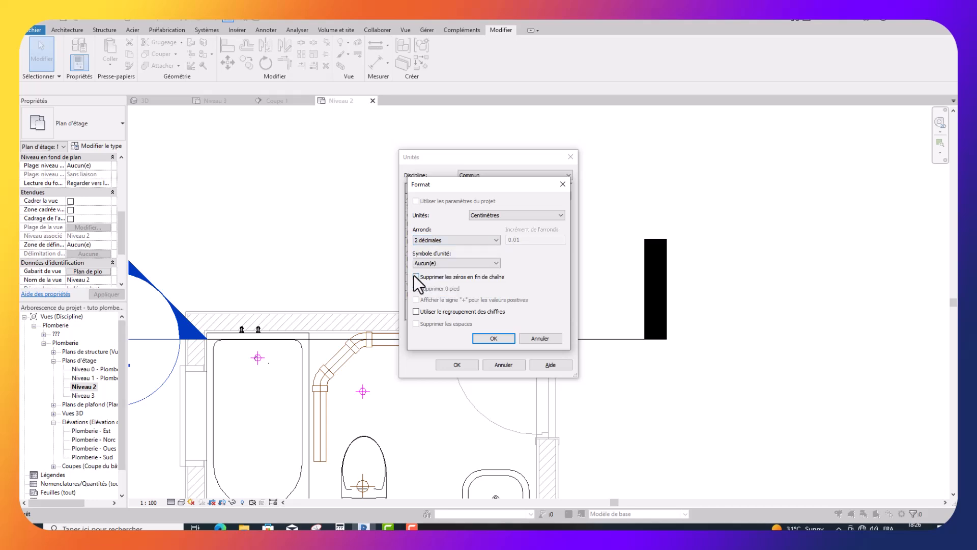
{"action": "left_click", "coordinate": [481, 339]}
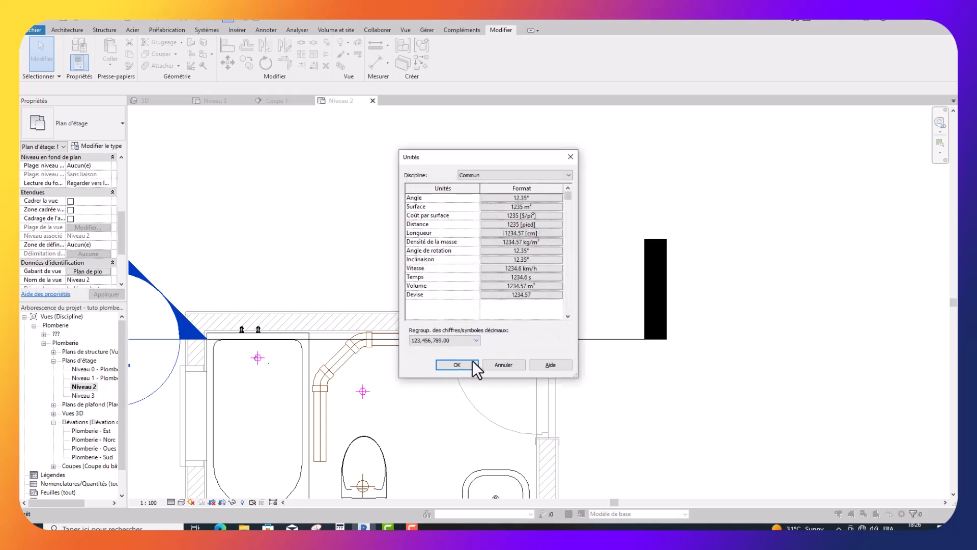
{"action": "left_click", "coordinate": [469, 363]}
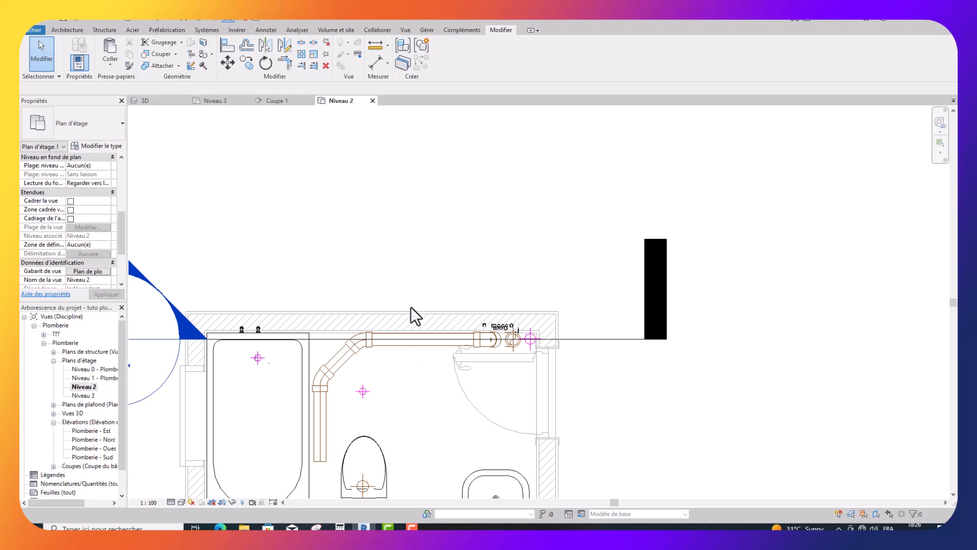
Step: Extend the 110 mm Eaux Vannes pipe from its open end beside the bathtub, rising to elevation 310 cm and running 40 cm toward the back wall
{"action": "scroll", "coordinate": [411, 307], "scroll_direction": "down", "scroll_amount": 3}
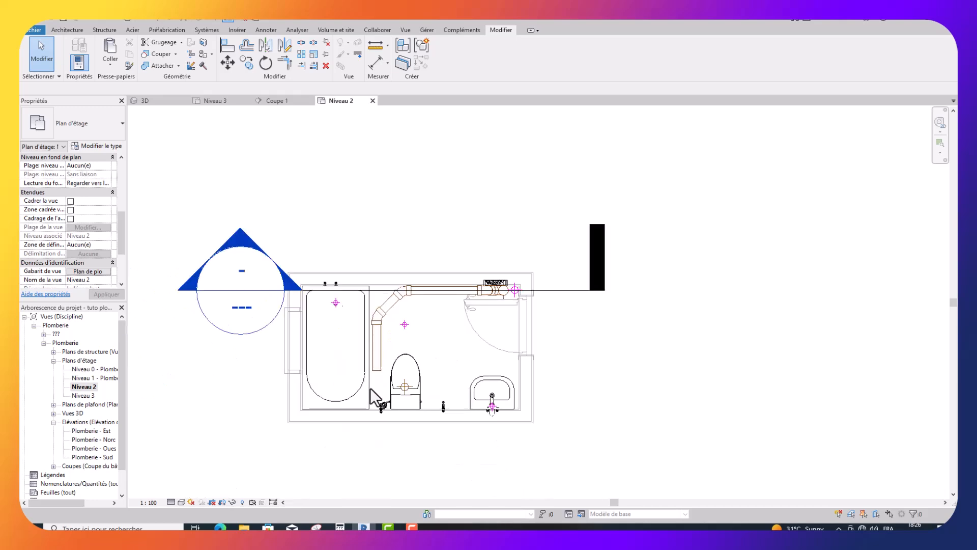
{"action": "scroll", "coordinate": [373, 383], "scroll_direction": "up", "scroll_amount": 1}
{"action": "scroll", "coordinate": [380, 365], "scroll_direction": "up", "scroll_amount": 2}
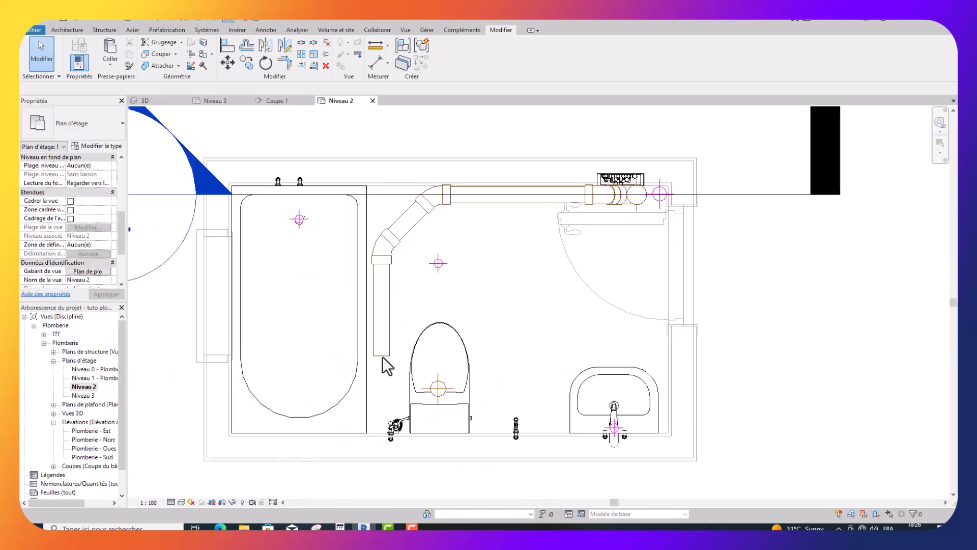
{"action": "left_click", "coordinate": [383, 356]}
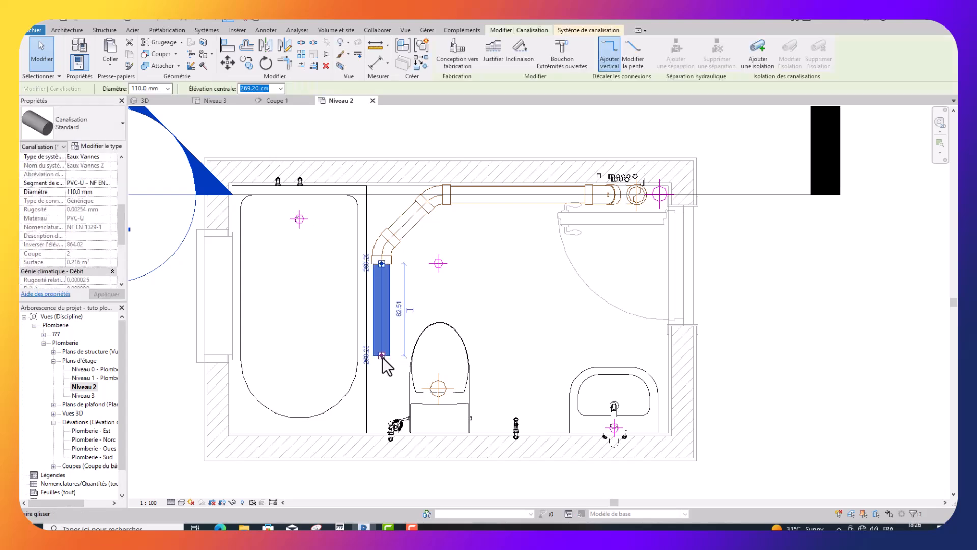
{"action": "right_click", "coordinate": [383, 356]}
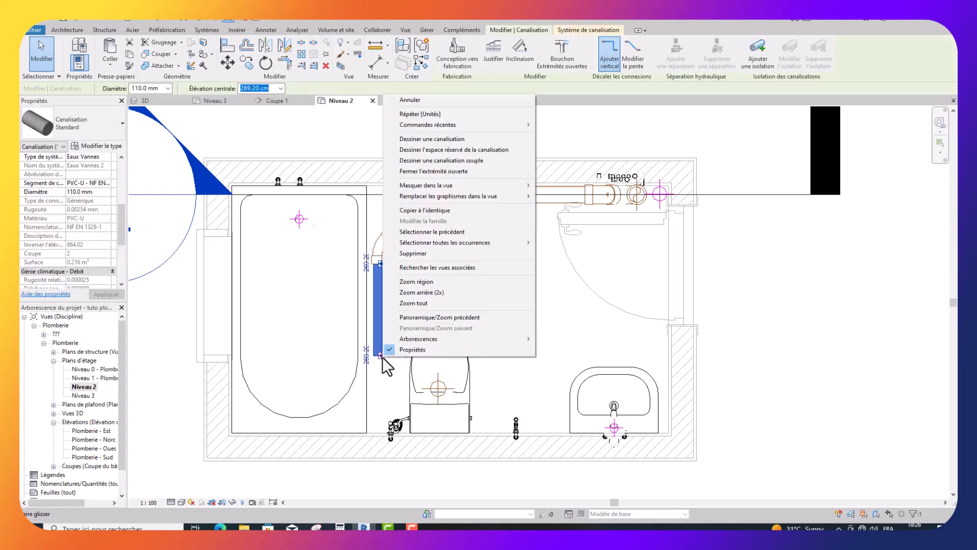
{"action": "left_click", "coordinate": [439, 211]}
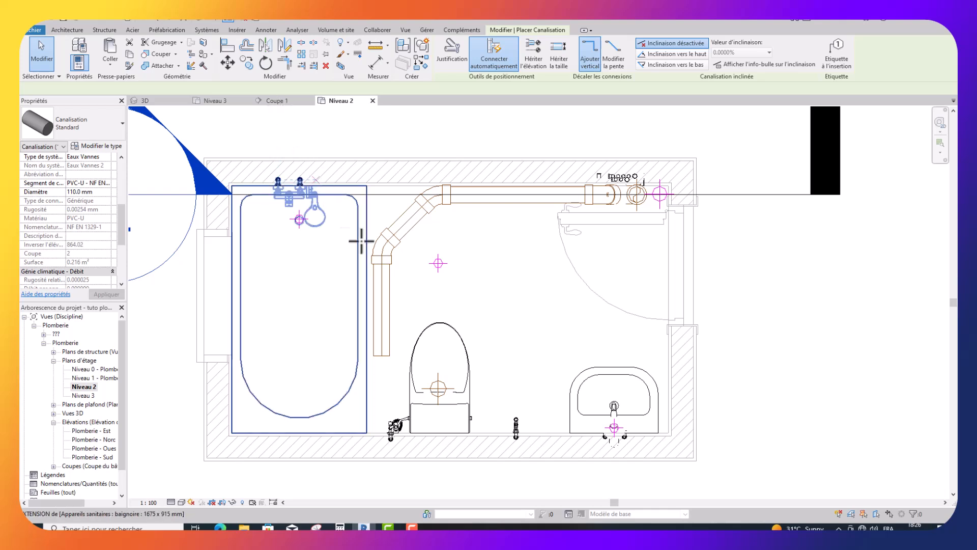
{"action": "left_click", "coordinate": [382, 355]}
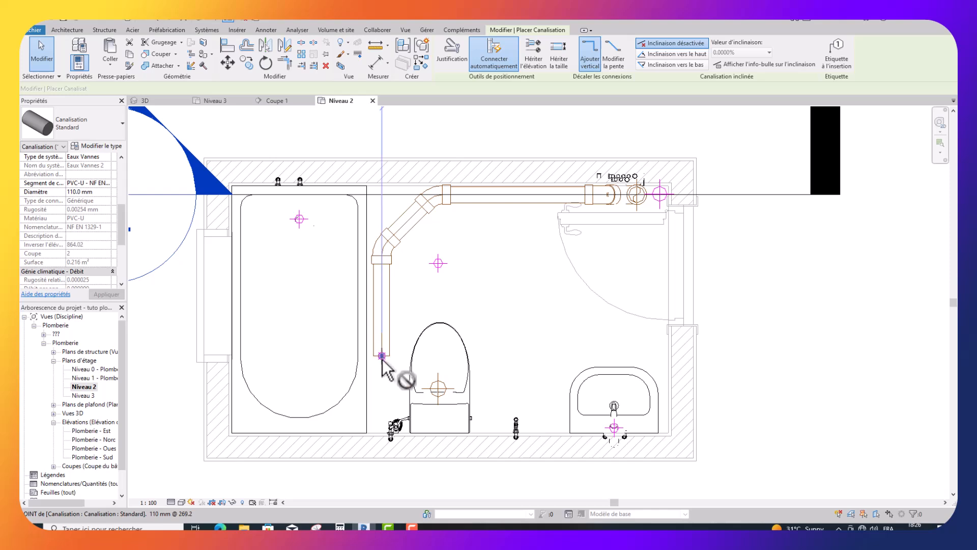
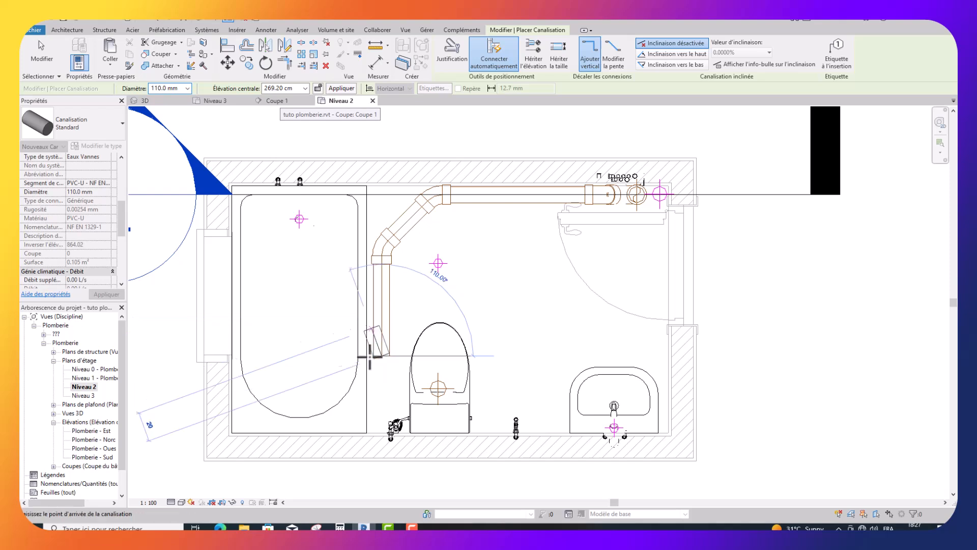
{"action": "left_click", "coordinate": [294, 88]}
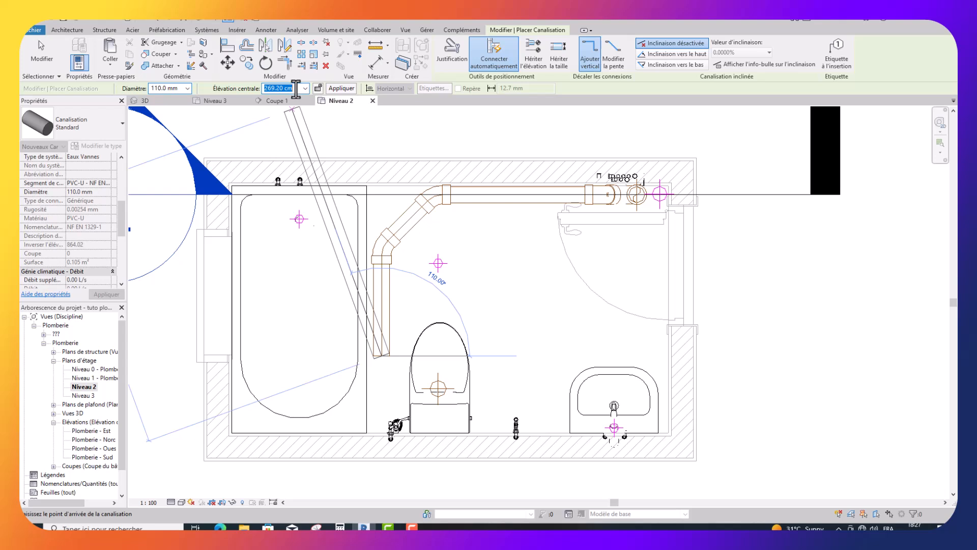
{"action": "type", "text": "310"}
{"action": "key", "text": "Return"}
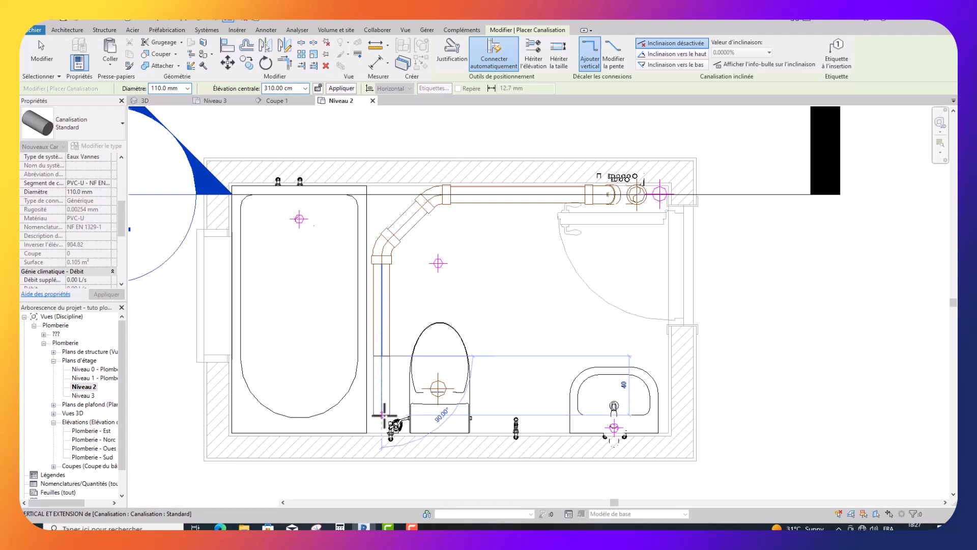
{"action": "left_click", "coordinate": [387, 418]}
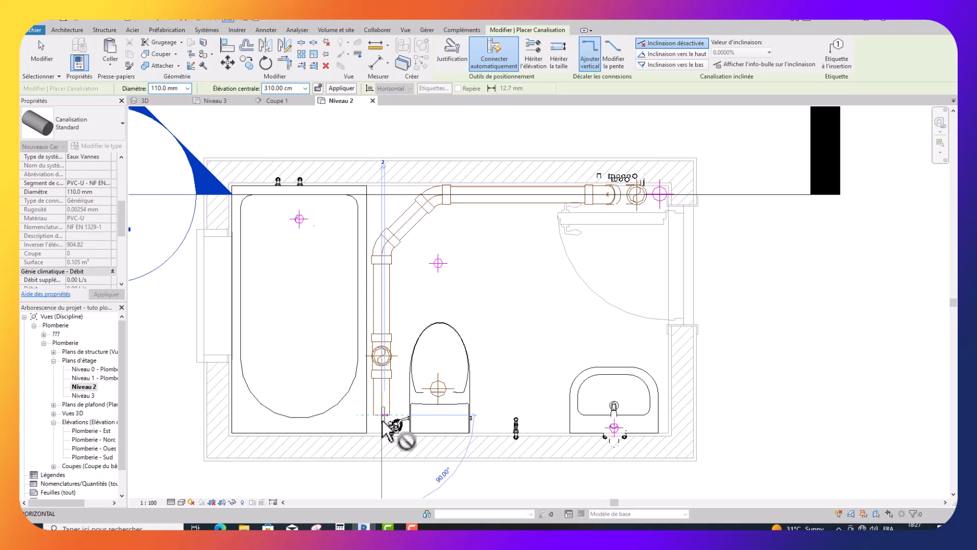
Step: Delete the short upper horizontal pipe and its elbow, keeping the vertical rise beside the bathtub
{"action": "key", "text": "Escape"}
{"action": "left_click", "coordinate": [390, 389]}
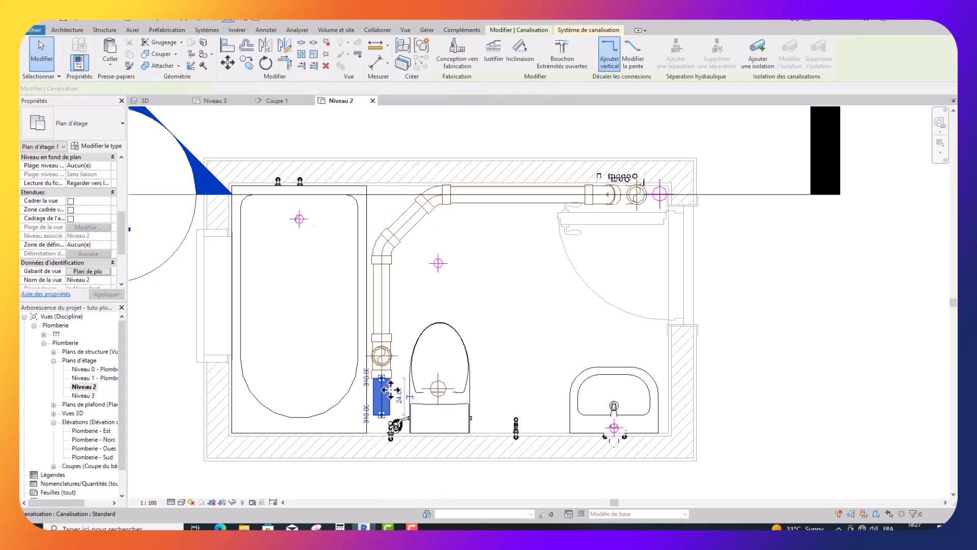
{"action": "key", "text": "Delete"}
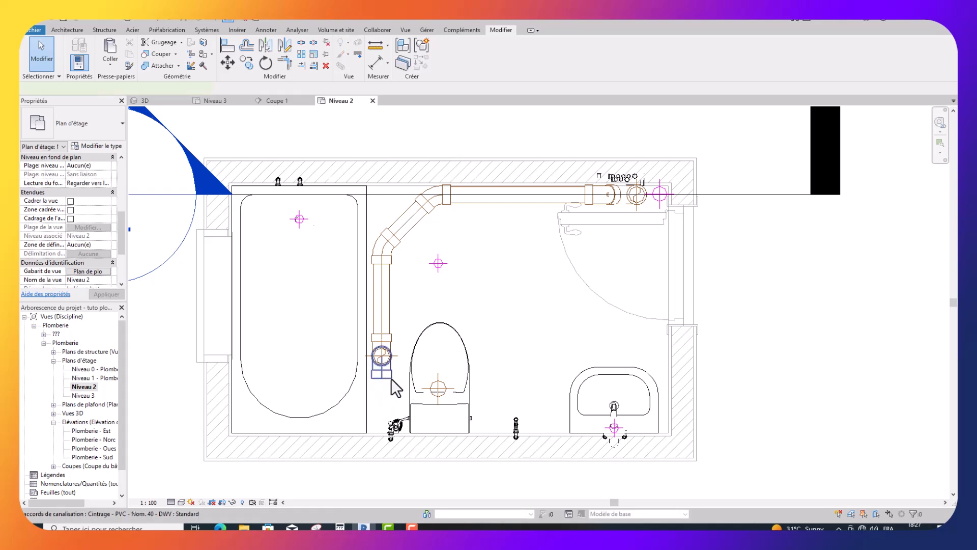
{"action": "left_click", "coordinate": [390, 393]}
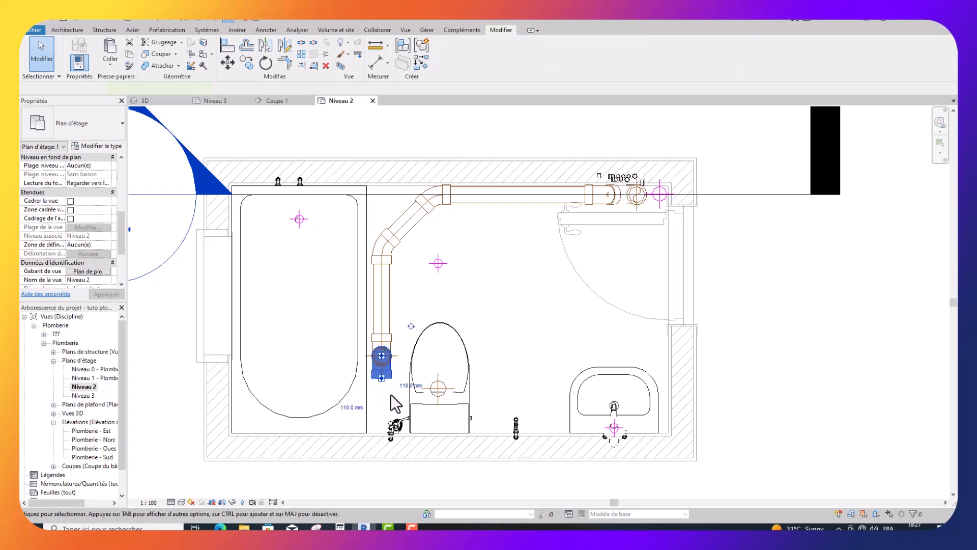
{"action": "key", "text": "Delete"}
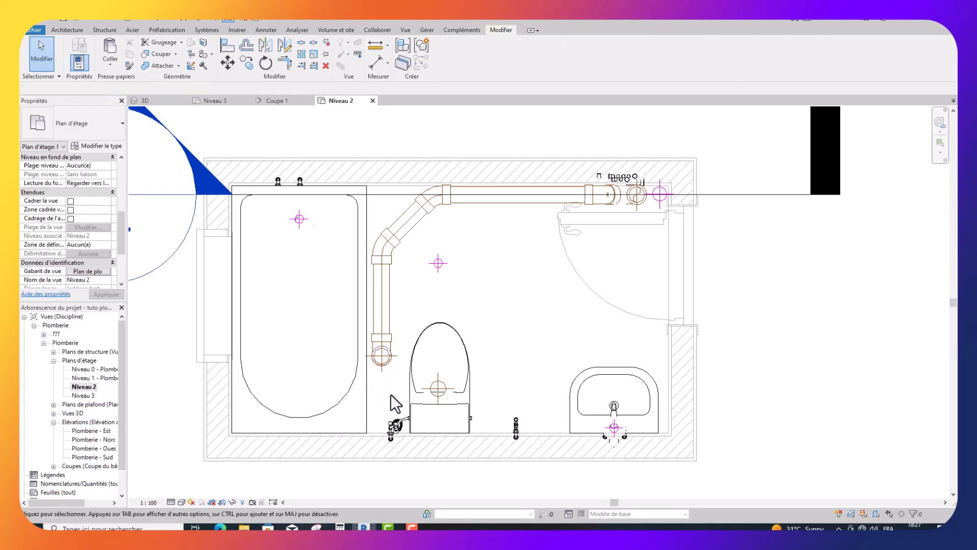
Step: Convert the elbow at the foot of the vertical rise and the first 45° bend on the branch into tees
{"action": "left_click", "coordinate": [391, 347]}
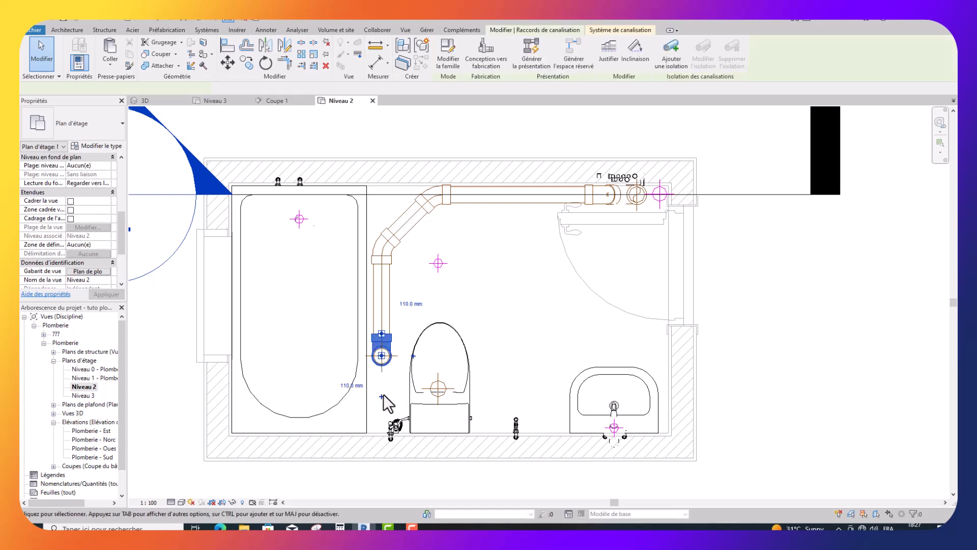
{"action": "key", "text": "Escape"}
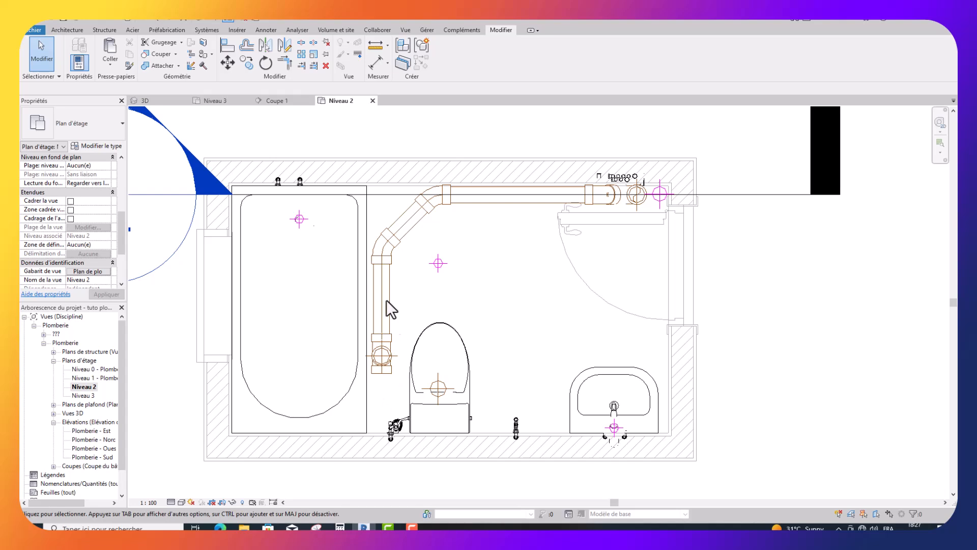
{"action": "left_click", "coordinate": [436, 207]}
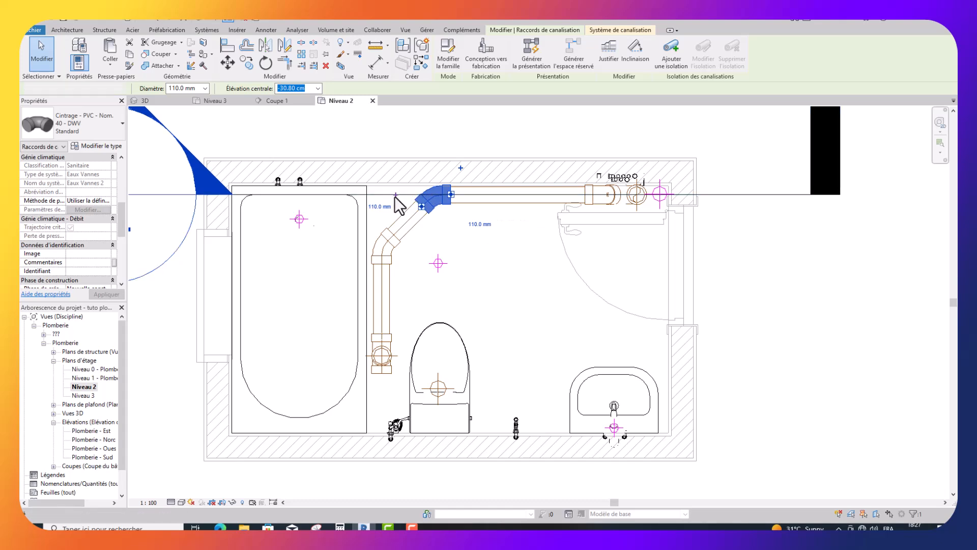
{"action": "left_click", "coordinate": [396, 196]}
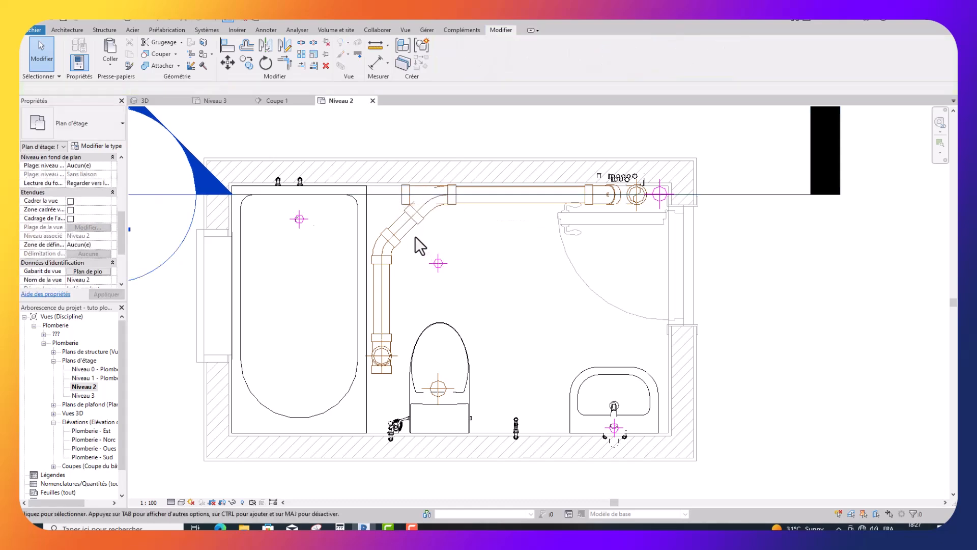
Step: Nudge the sanitary tee along the horizontal branch toward the bathtub until it sits close to the adjoining 45° elbow
{"action": "left_click", "coordinate": [419, 222]}
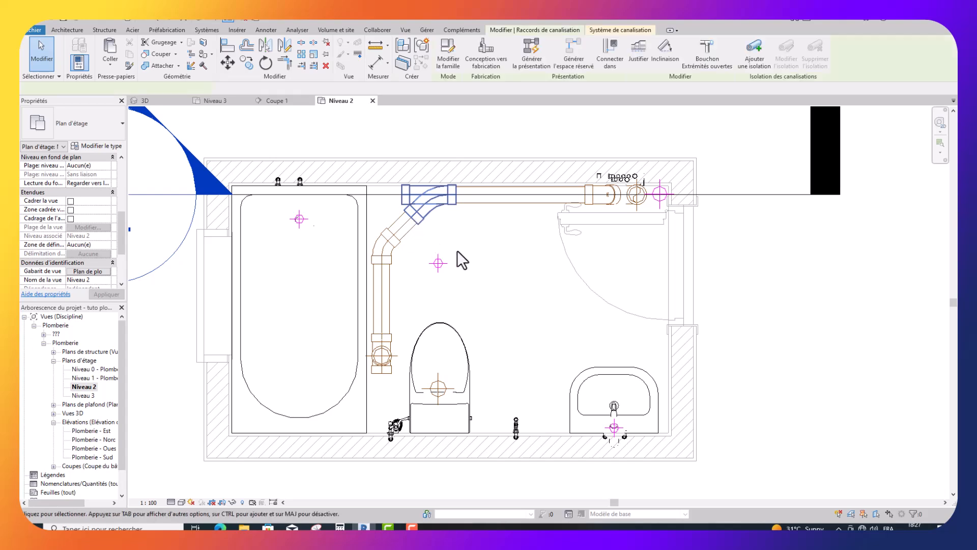
{"action": "key", "text": "Left"}
{"action": "key", "text": "Left"}
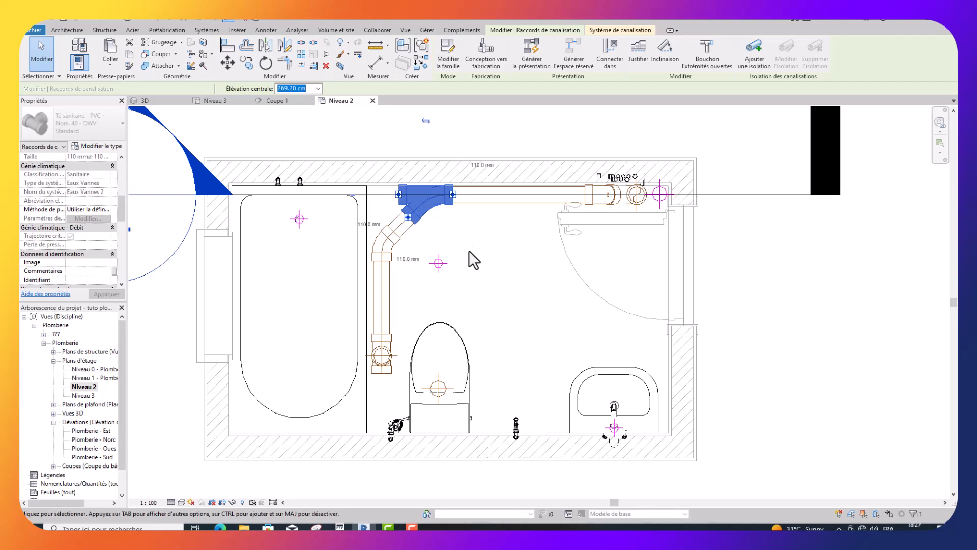
{"action": "key", "text": "Left"}
{"action": "key", "text": "Left"}
{"action": "key", "text": "Left"}
{"action": "key", "text": "Left"}
{"action": "key", "text": "Left"}
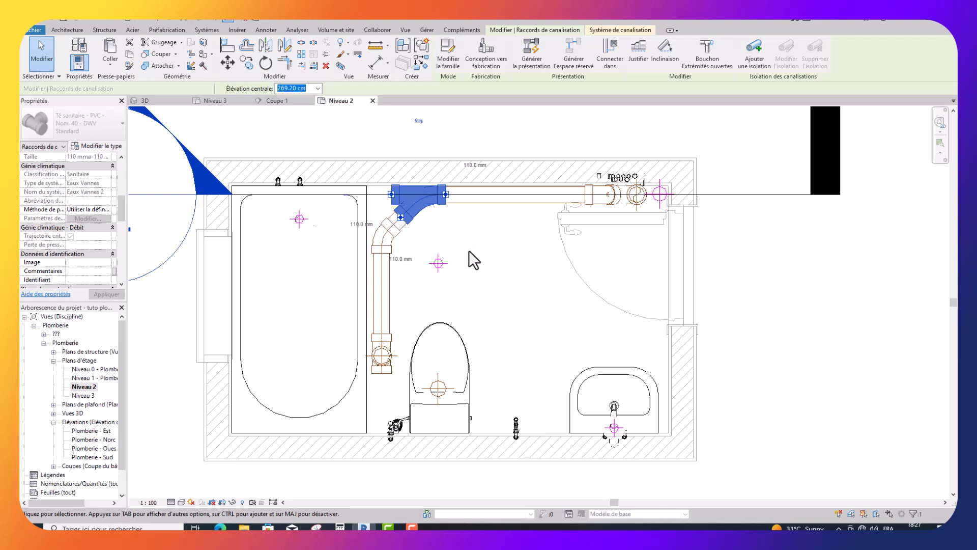
{"action": "key", "text": "Left"}
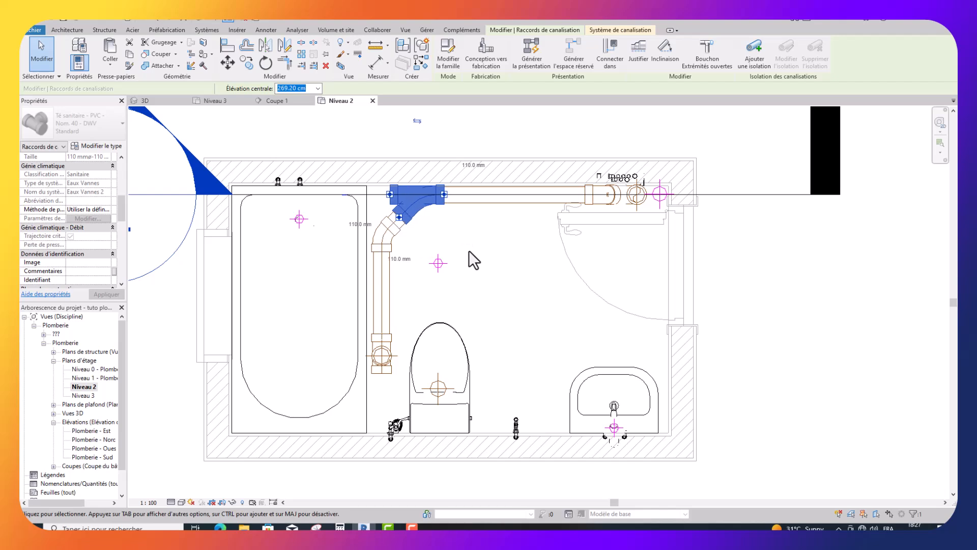
{"action": "key", "text": "Left"}
{"action": "key", "text": "Left"}
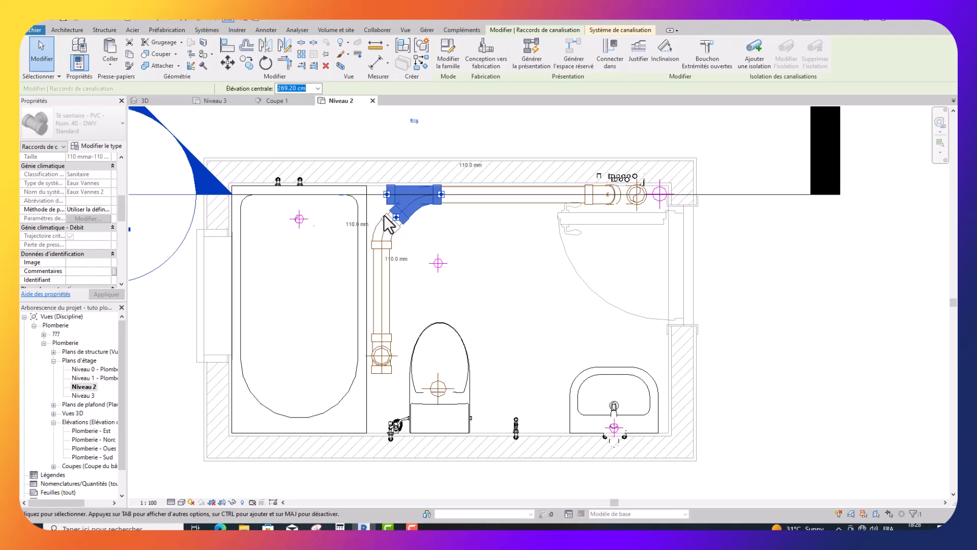
{"action": "scroll", "coordinate": [371, 215], "scroll_direction": "up", "scroll_amount": 1}
{"action": "scroll", "coordinate": [366, 217], "scroll_direction": "up", "scroll_amount": 1}
{"action": "key", "text": "Left"}
{"action": "key", "text": "Left"}
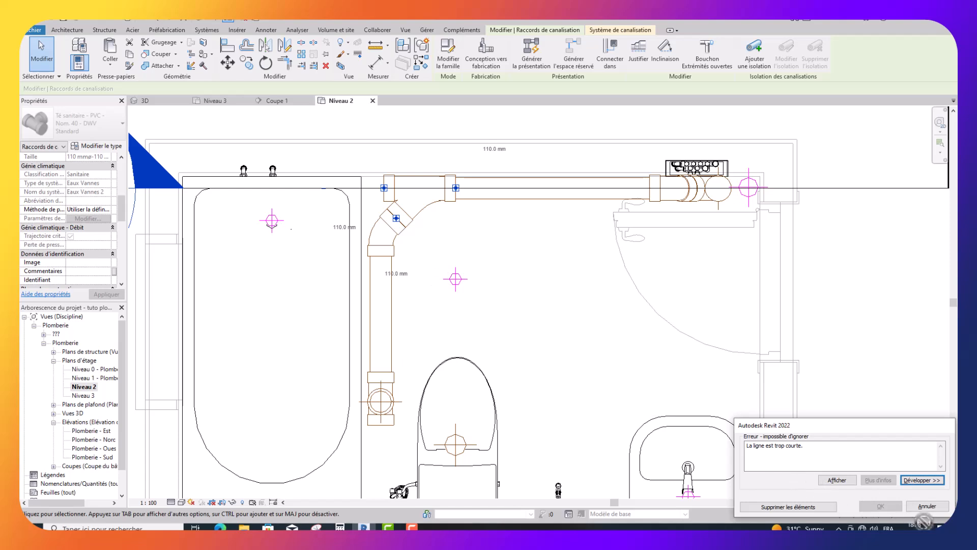
{"action": "left_click", "coordinate": [926, 506]}
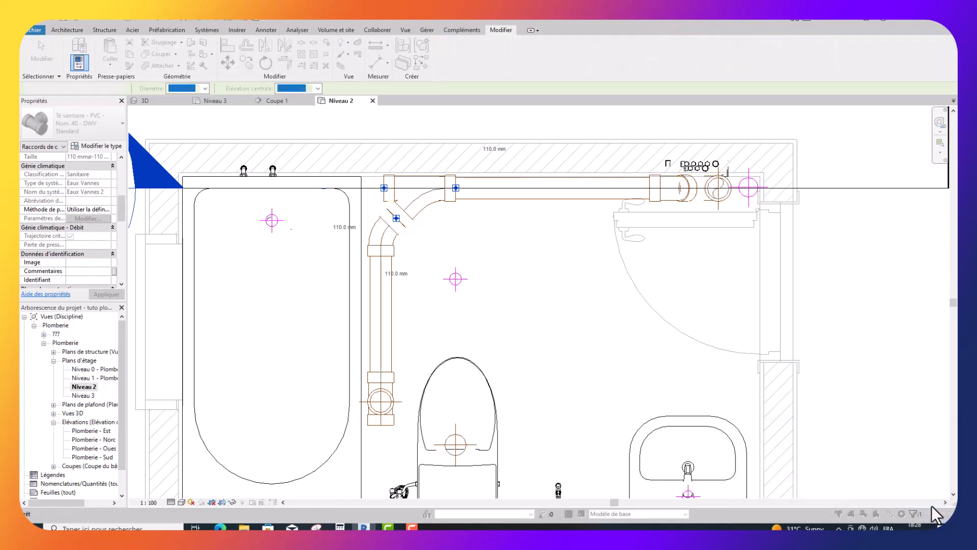
Step: Move the sanitary tee and adjoining 45° elbow together toward the WC, bringing the connected pipe run over the toilet
{"action": "left_click", "coordinate": [423, 208]}
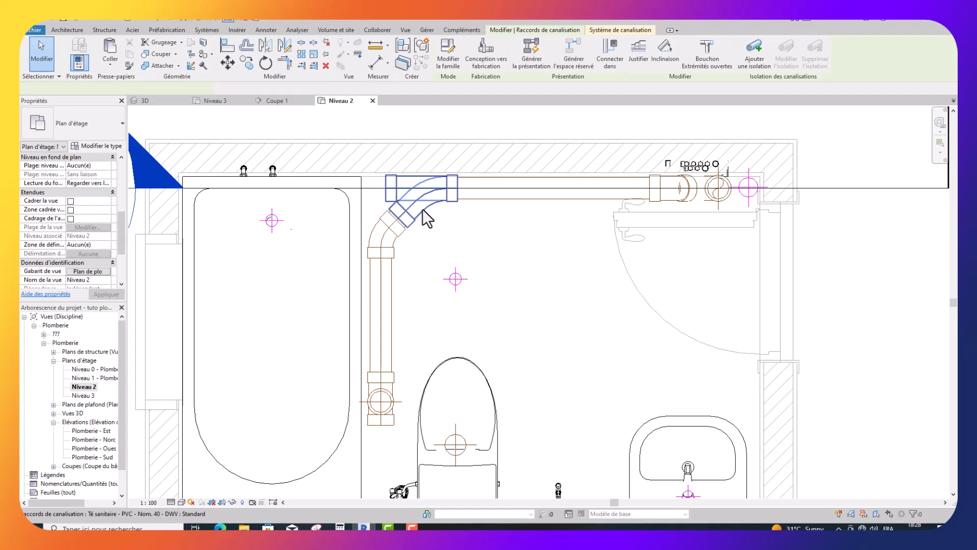
{"action": "left_click", "coordinate": [397, 240], "text": "ctrl"}
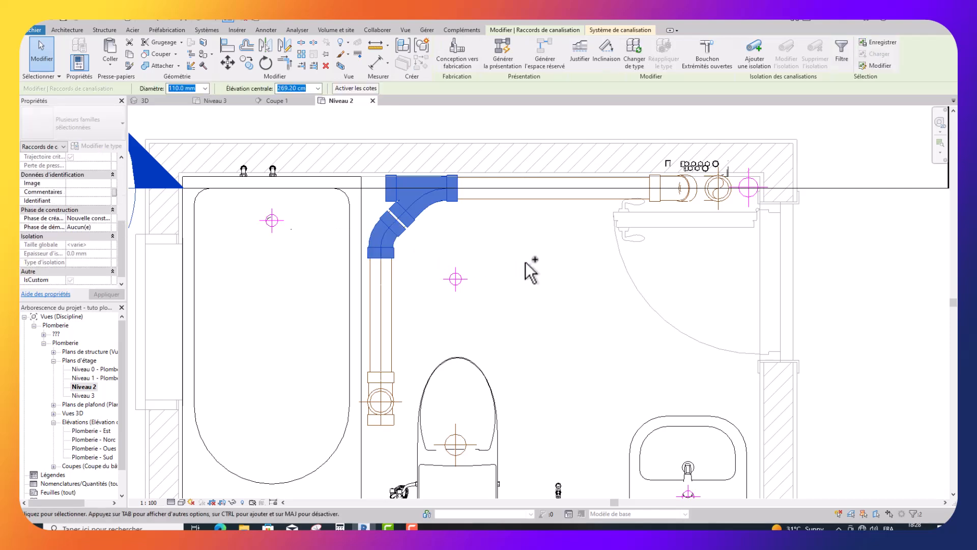
{"action": "key", "text": "Right"}
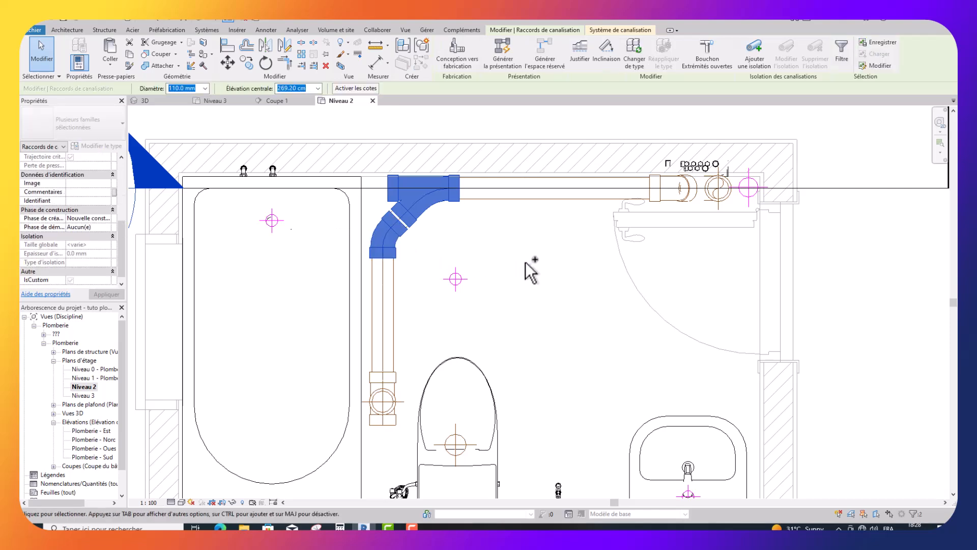
{"action": "key", "text": "Right"}
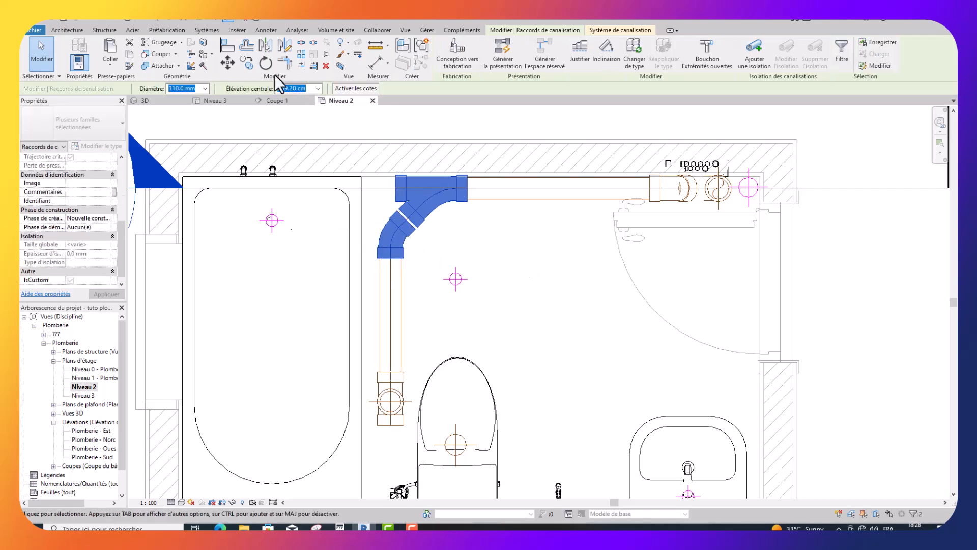
{"action": "left_click", "coordinate": [229, 66]}
{"action": "left_click", "coordinate": [447, 328]}
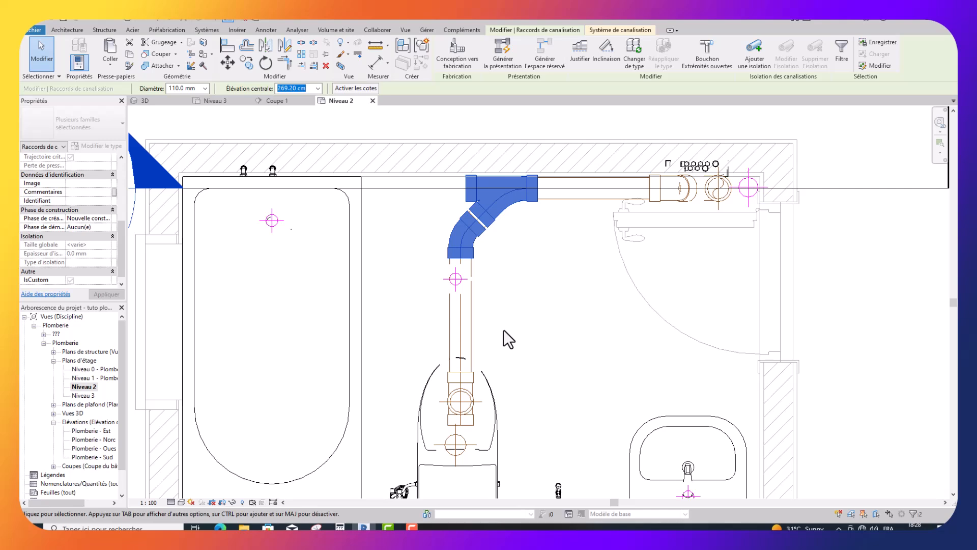
Step: Fine-tune the position of the tee and elbow so the pipe run lines up with the centre of the WC outlet
{"action": "key", "text": "Left"}
{"action": "key", "text": "Left"}
{"action": "key", "text": "Left"}
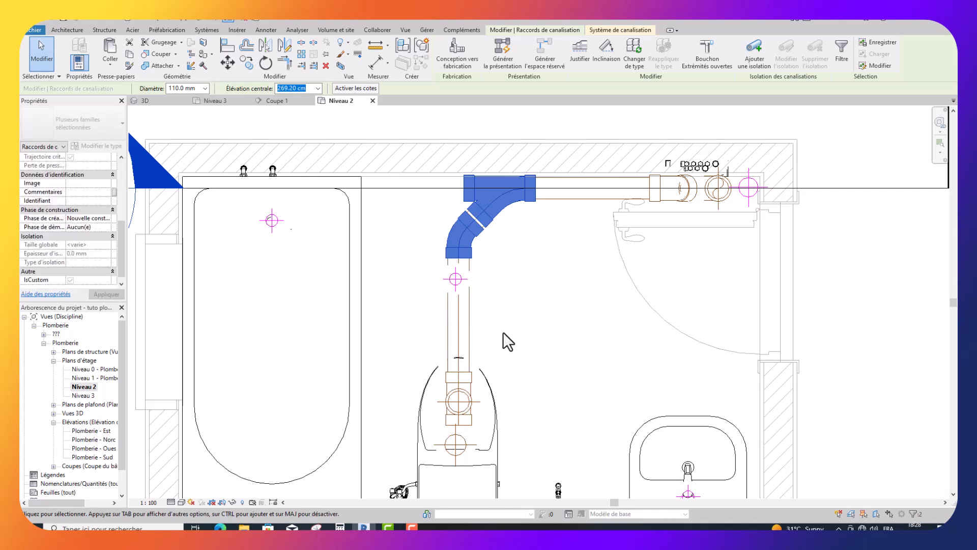
{"action": "key", "text": "Left"}
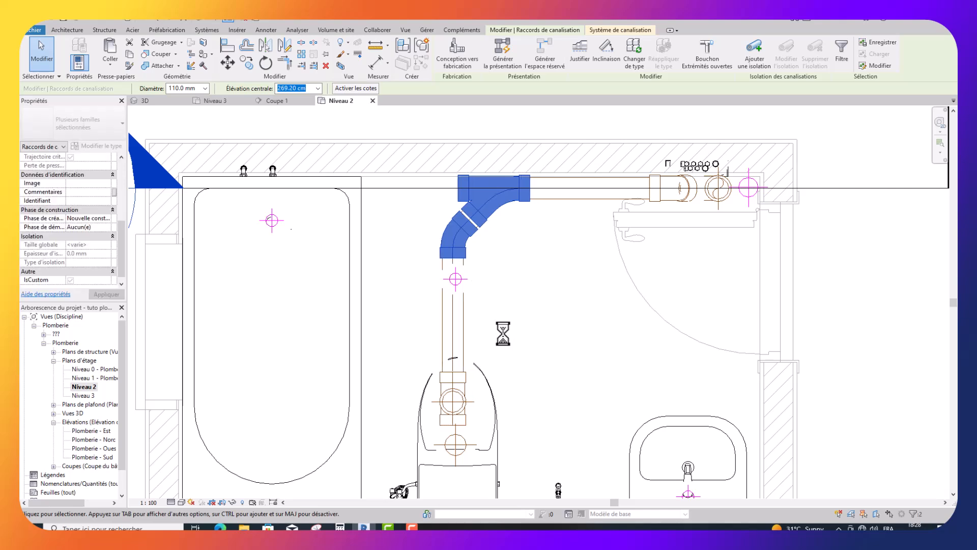
{"action": "key", "text": "Right"}
{"action": "key", "text": "Right"}
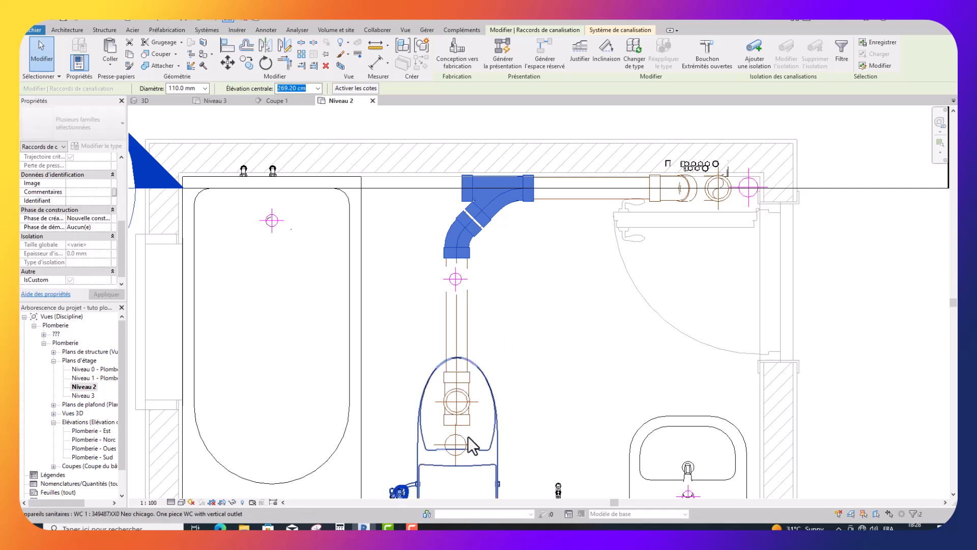
Step: Nudge the vertical 110 mm drain pipe and its fitting toward the WC until it is centred on the WC outlet
{"action": "scroll", "coordinate": [468, 435], "scroll_direction": "up", "scroll_amount": 2}
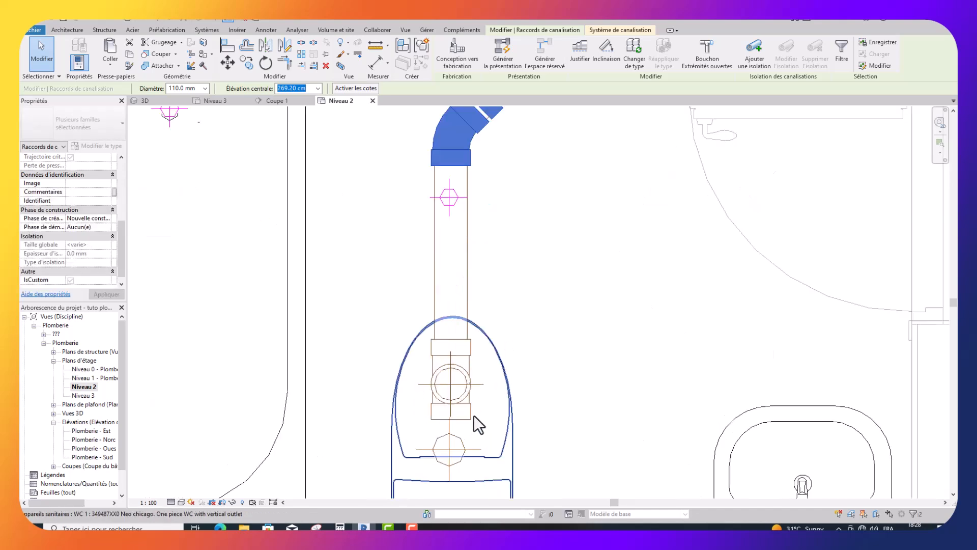
{"action": "left_click", "coordinate": [462, 383]}
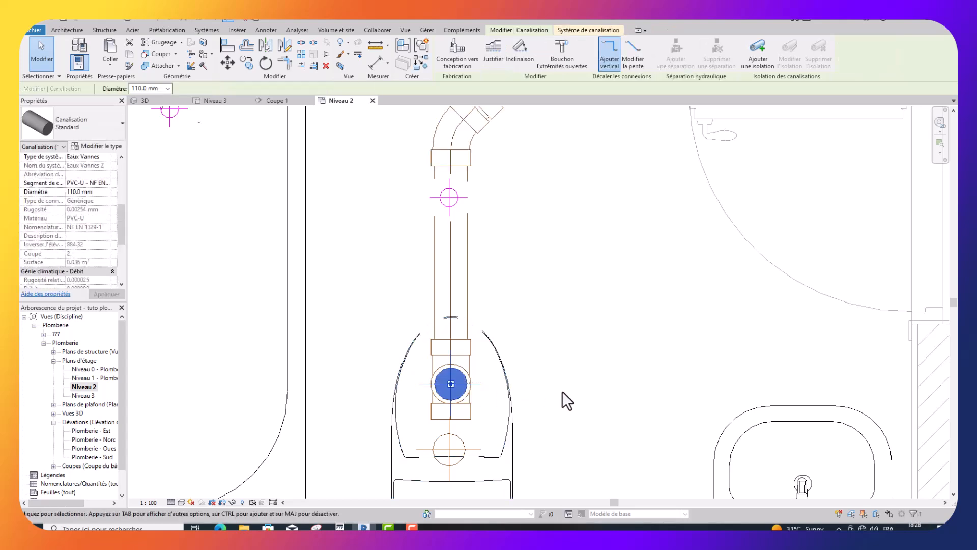
{"action": "key", "text": "Down"}
{"action": "key", "text": "Down"}
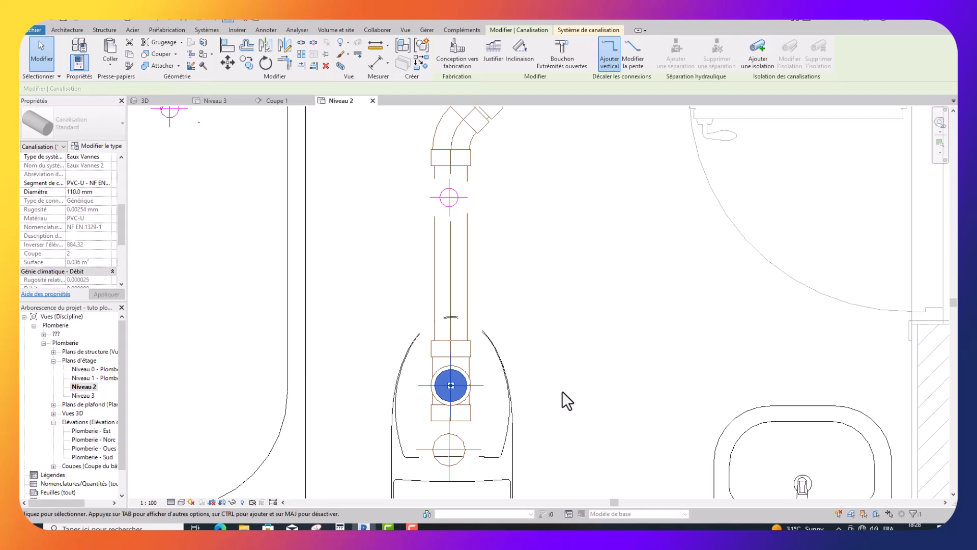
{"action": "key", "text": "Down"}
{"action": "key", "text": "Down"}
{"action": "key", "text": "Down"}
{"action": "key", "text": "Down"}
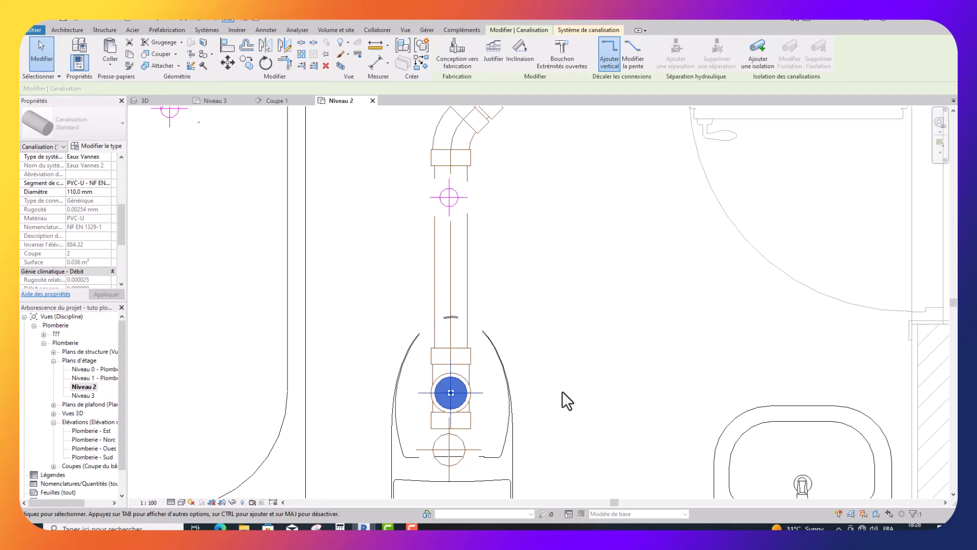
{"action": "key", "text": "Down"}
{"action": "key", "text": "Down"}
{"action": "key", "text": "Down"}
{"action": "key", "text": "Down"}
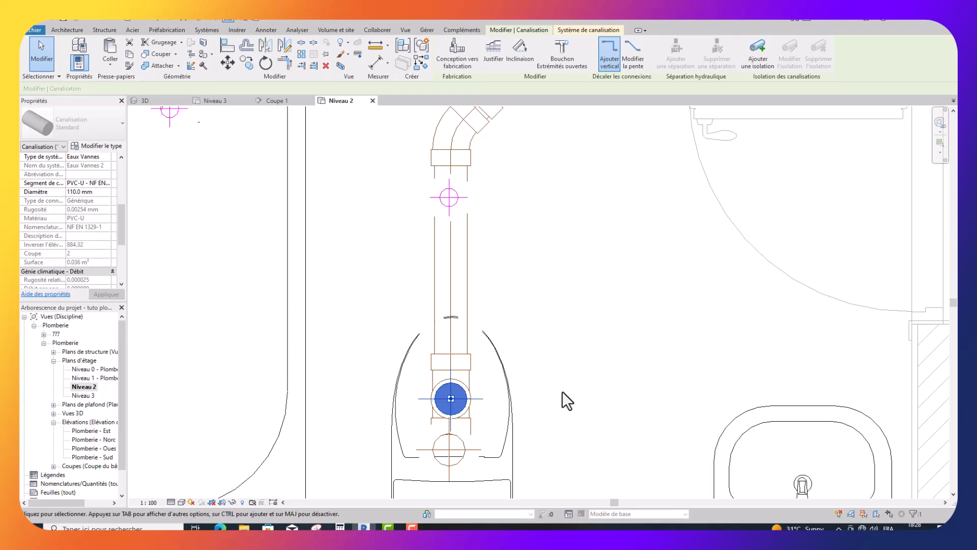
{"action": "key", "text": "Down"}
{"action": "key", "text": "Down"}
{"action": "key", "text": "Down"}
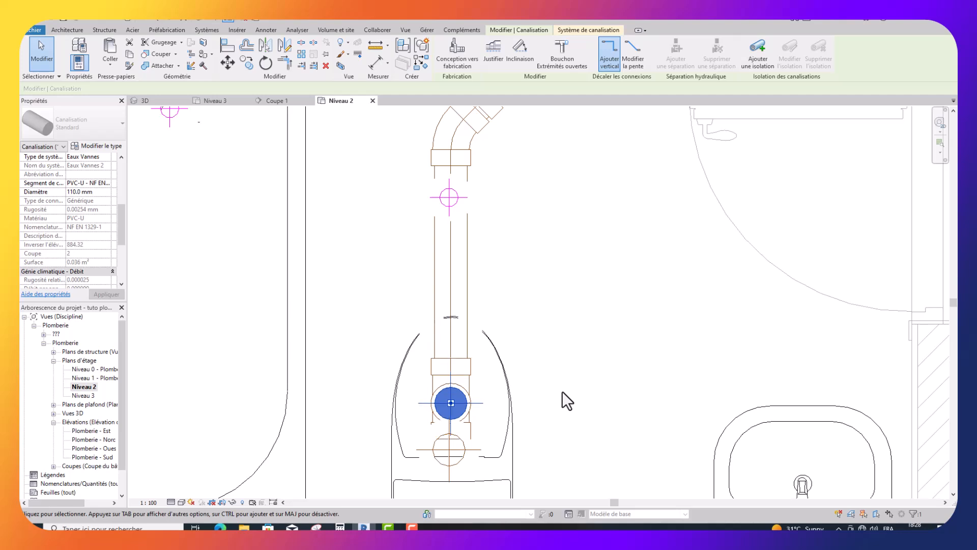
{"action": "key", "text": "Down"}
{"action": "key", "text": "Down"}
{"action": "key", "text": "Down"}
{"action": "key", "text": "Down"}
{"action": "key", "text": "Down"}
{"action": "key", "text": "Down"}
{"action": "key", "text": "Down"}
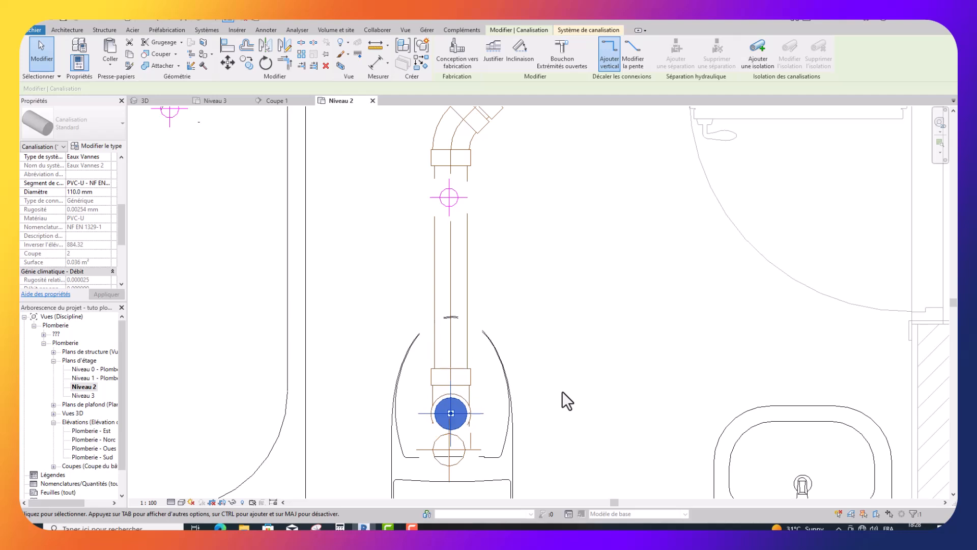
{"action": "key", "text": "Down"}
{"action": "key", "text": "Down"}
{"action": "key", "text": "Down"}
{"action": "key", "text": "Down"}
{"action": "key", "text": "Down"}
{"action": "key", "text": "Down"}
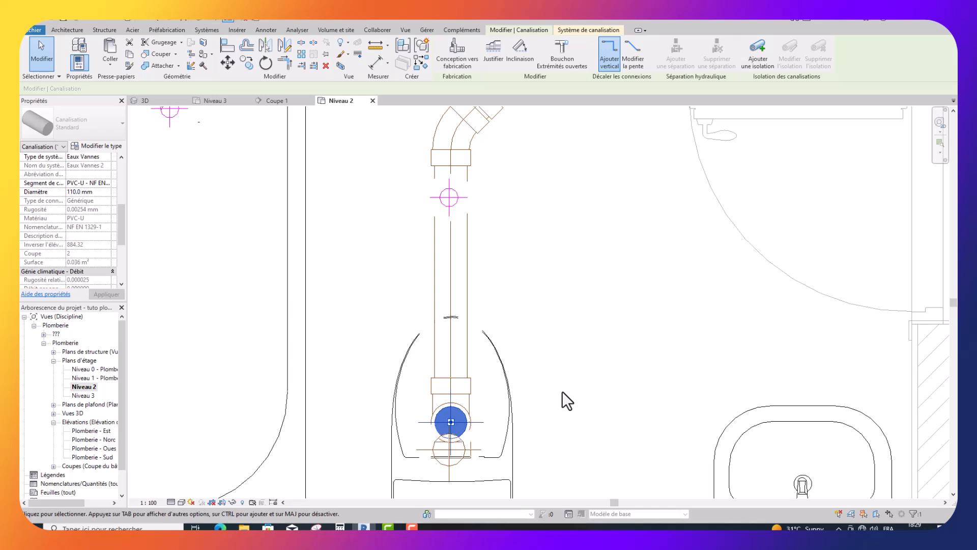
{"action": "key", "text": "Down"}
{"action": "key", "text": "Down"}
{"action": "key", "text": "Down"}
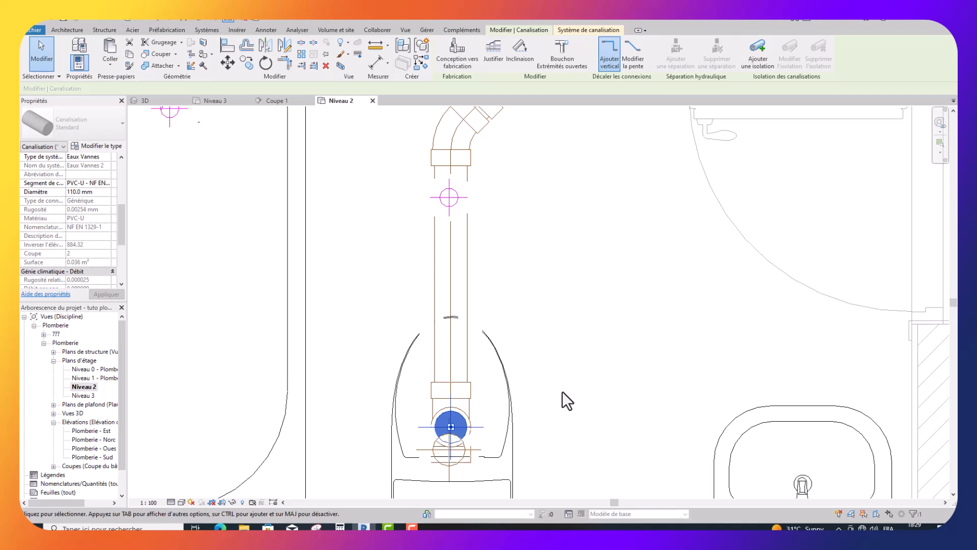
{"action": "key", "text": "Down"}
{"action": "key", "text": "Down"}
{"action": "key", "text": "Down"}
{"action": "key", "text": "Down"}
{"action": "key", "text": "Down"}
{"action": "key", "text": "Down"}
{"action": "key", "text": "Down"}
{"action": "key", "text": "Down"}
{"action": "key", "text": "Down"}
{"action": "key", "text": "Down"}
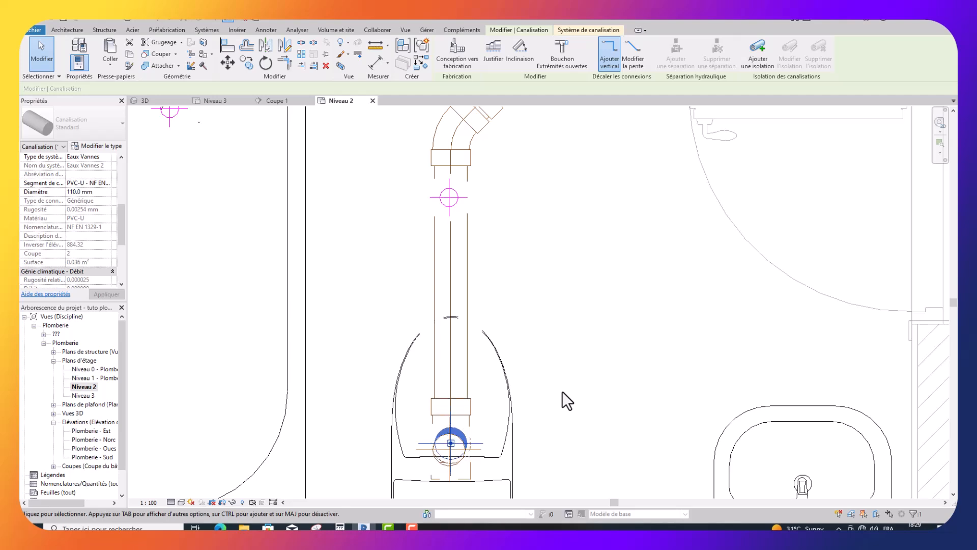
{"action": "key", "text": "Down"}
{"action": "key", "text": "Down"}
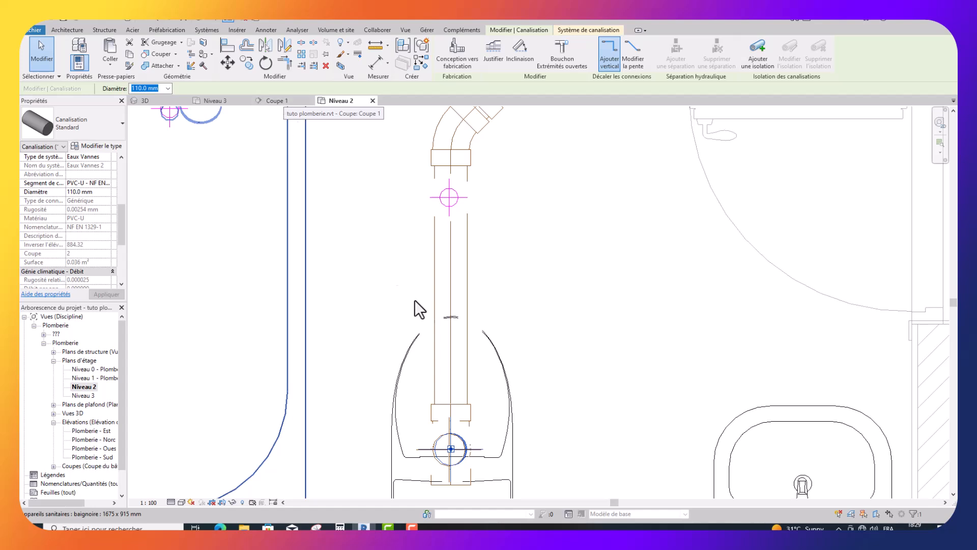
Step: Flip the Coupe 1 section to look toward the WC and open its view
{"action": "scroll", "coordinate": [446, 334], "scroll_direction": "down", "scroll_amount": 4}
{"action": "scroll", "coordinate": [446, 334], "scroll_direction": "down", "scroll_amount": 2}
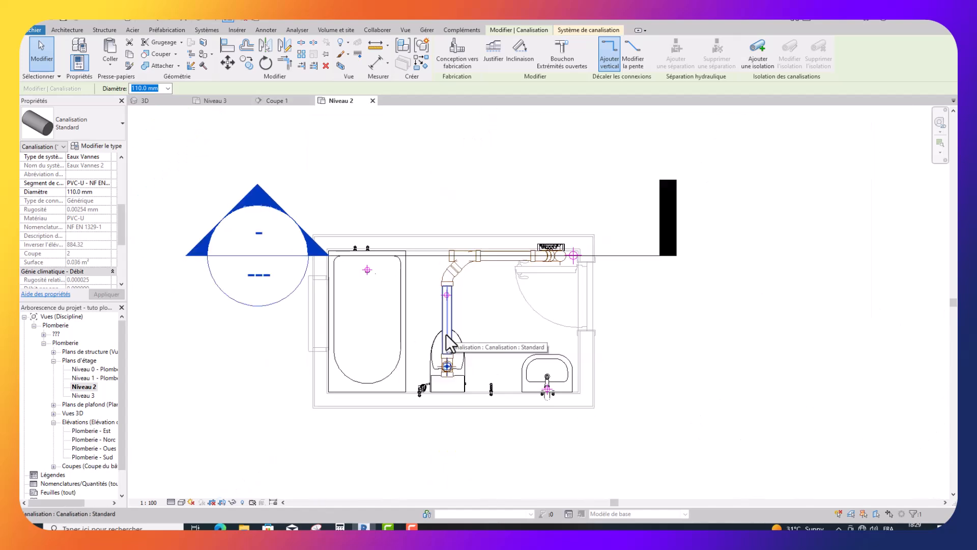
{"action": "left_click", "coordinate": [427, 255]}
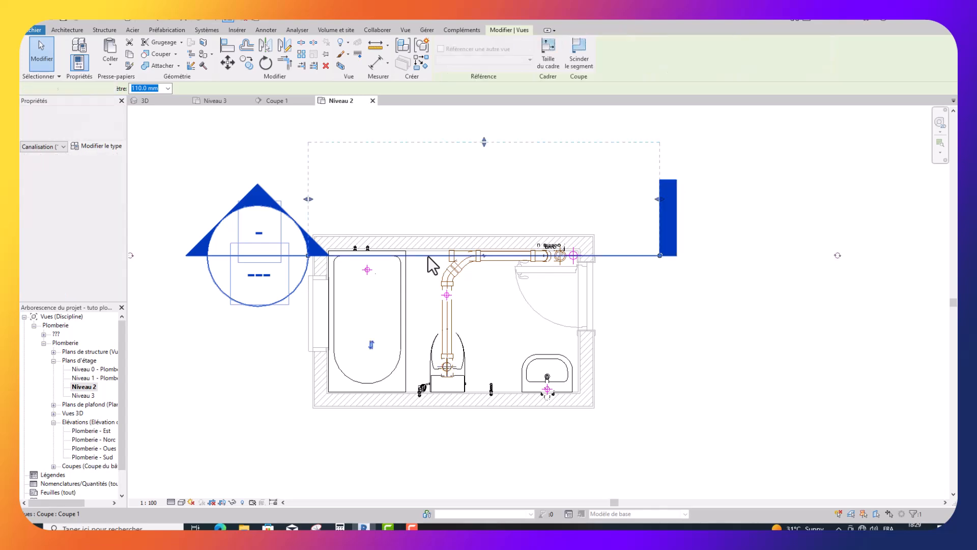
{"action": "left_click", "coordinate": [371, 345]}
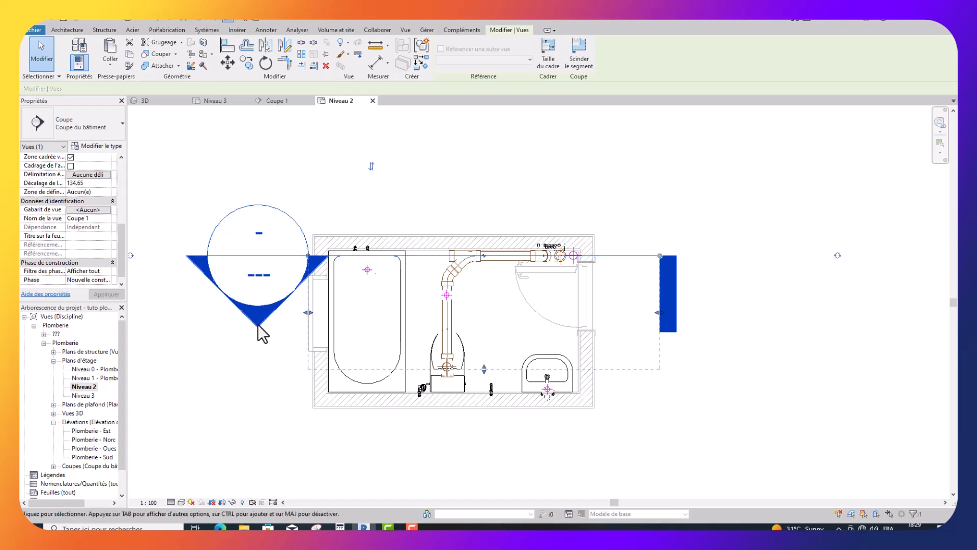
{"action": "key", "text": "Escape"}
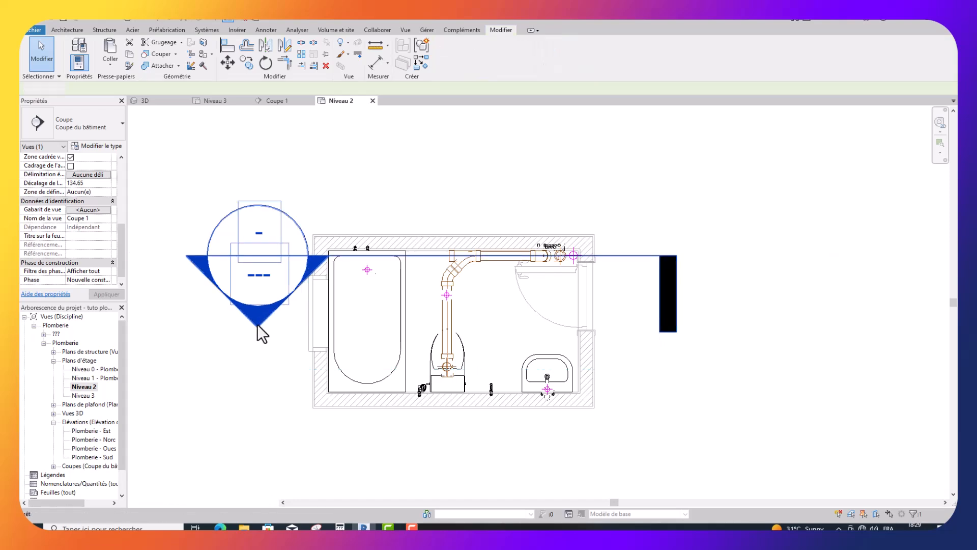
{"action": "double_click", "coordinate": [257, 324]}
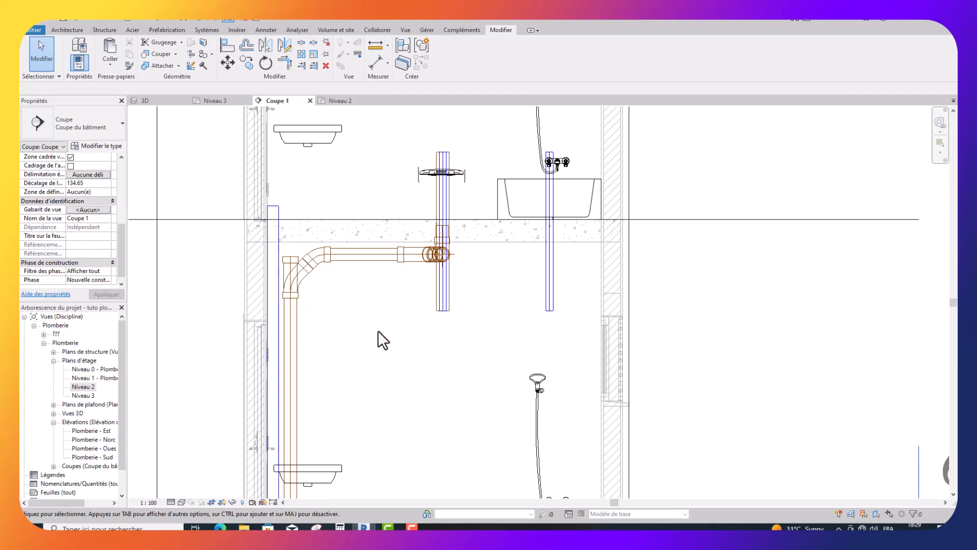
Step: Draw a vertical 110 mm pipe from the open end of the WC drain stub up to just above the Niveau 2 floor slab
{"action": "scroll", "coordinate": [476, 171], "scroll_direction": "up", "scroll_amount": 2}
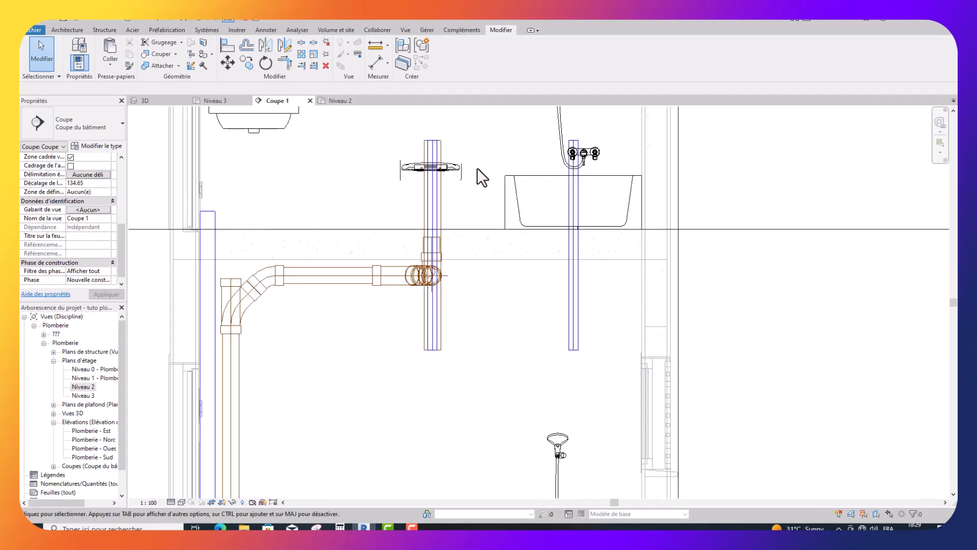
{"action": "left_click", "coordinate": [446, 145]}
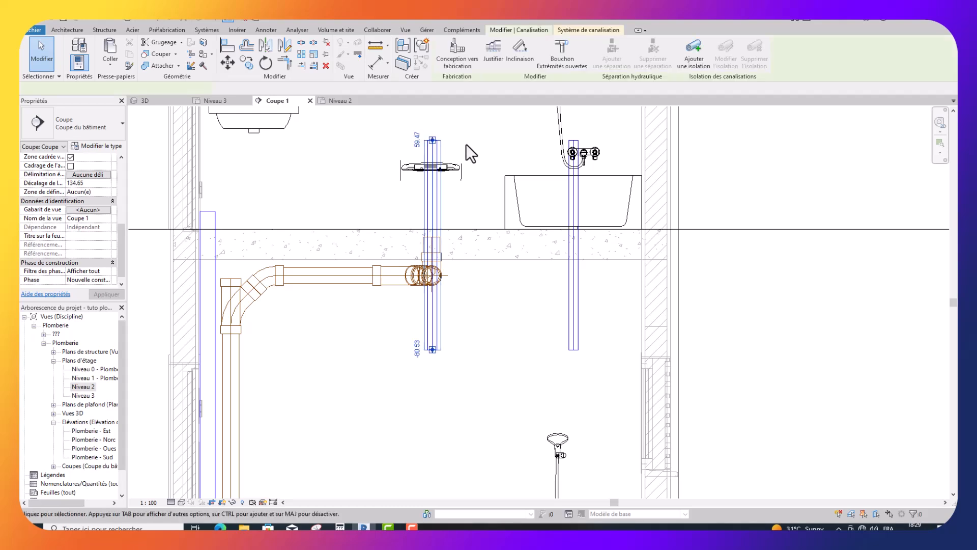
{"action": "key", "text": "Escape"}
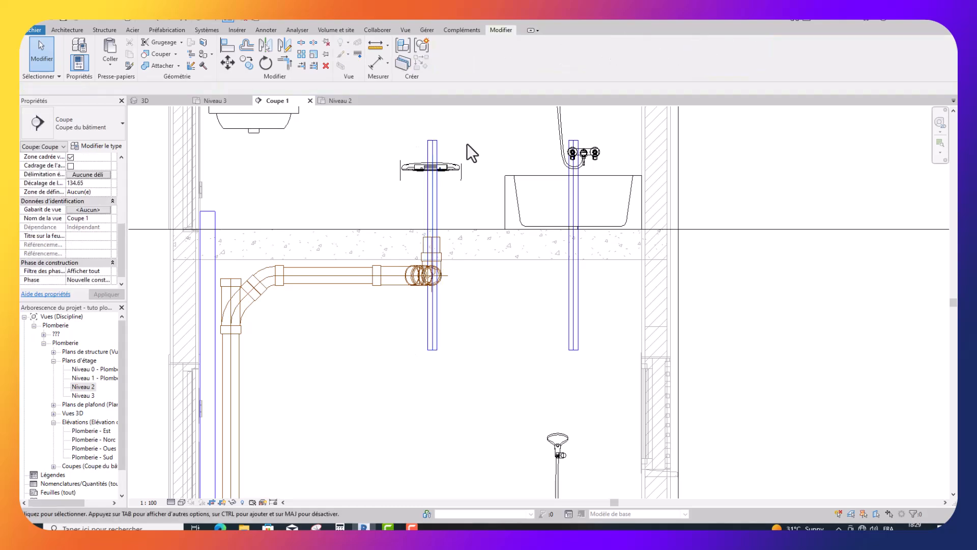
{"action": "scroll", "coordinate": [437, 241], "scroll_direction": "up", "scroll_amount": 2}
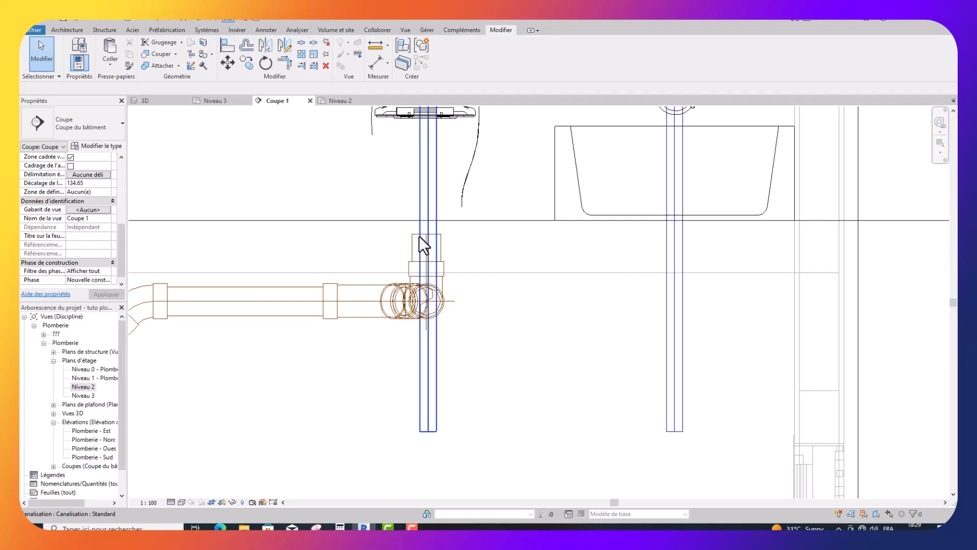
{"action": "left_click", "coordinate": [420, 241]}
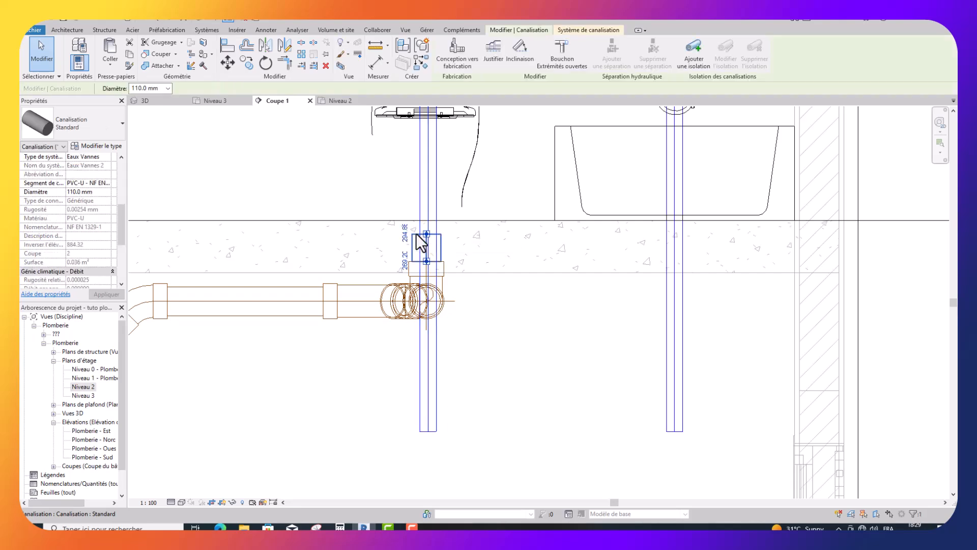
{"action": "right_click", "coordinate": [427, 236]}
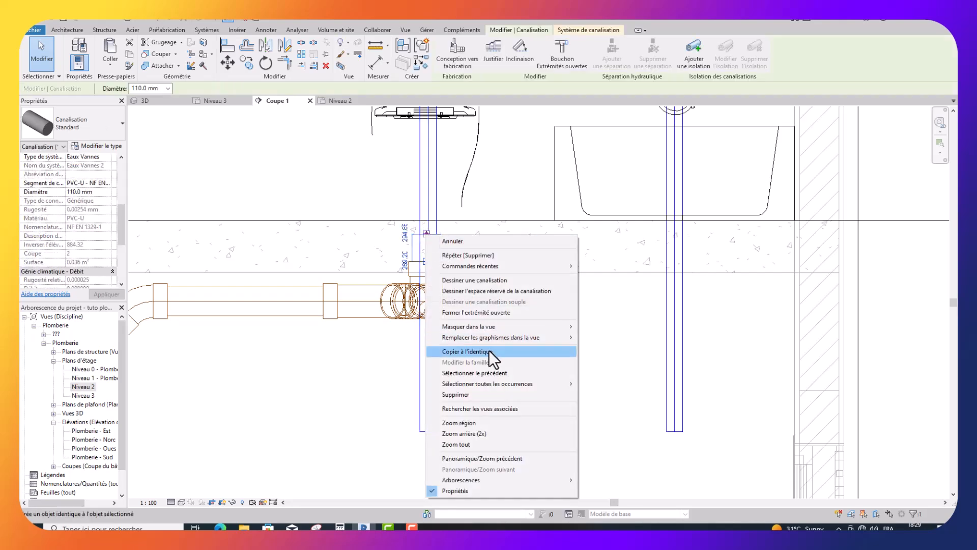
{"action": "left_click", "coordinate": [492, 352]}
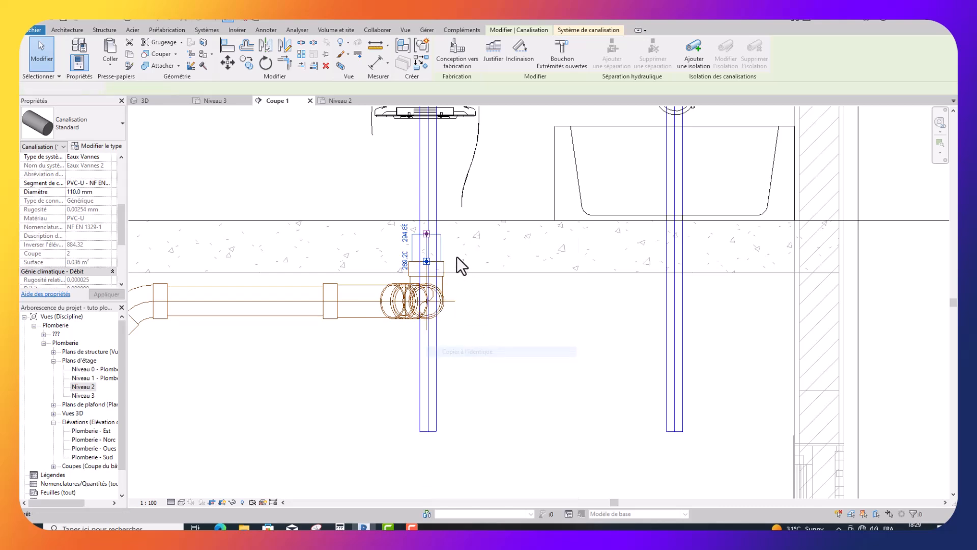
{"action": "left_click", "coordinate": [426, 234]}
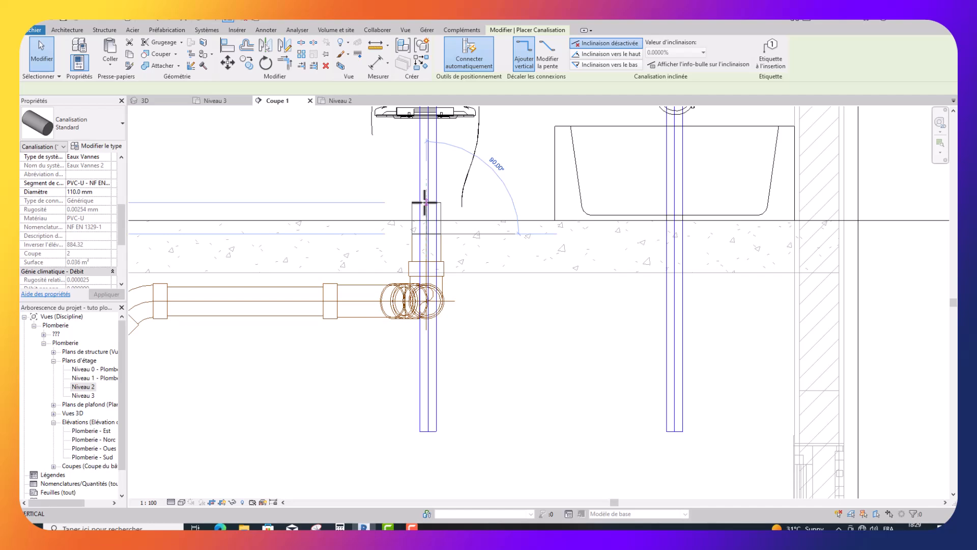
{"action": "left_click", "coordinate": [423, 203]}
{"action": "key", "text": "Escape"}
{"action": "key", "text": "Escape"}
{"action": "scroll", "coordinate": [476, 301], "scroll_direction": "down", "scroll_amount": 2}
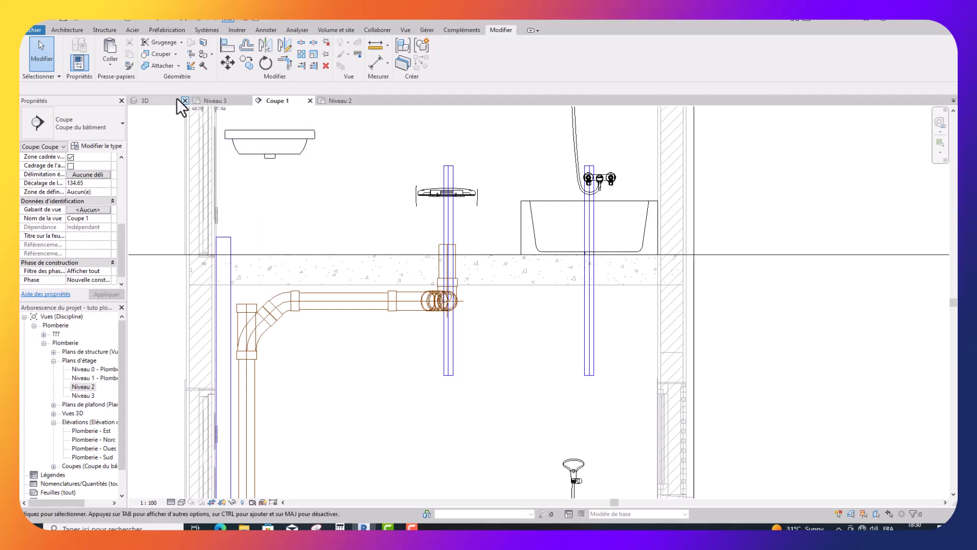
Step: Switch to the 3D view and examine the WC drainage run connecting to the waste stack
{"action": "left_click", "coordinate": [157, 102]}
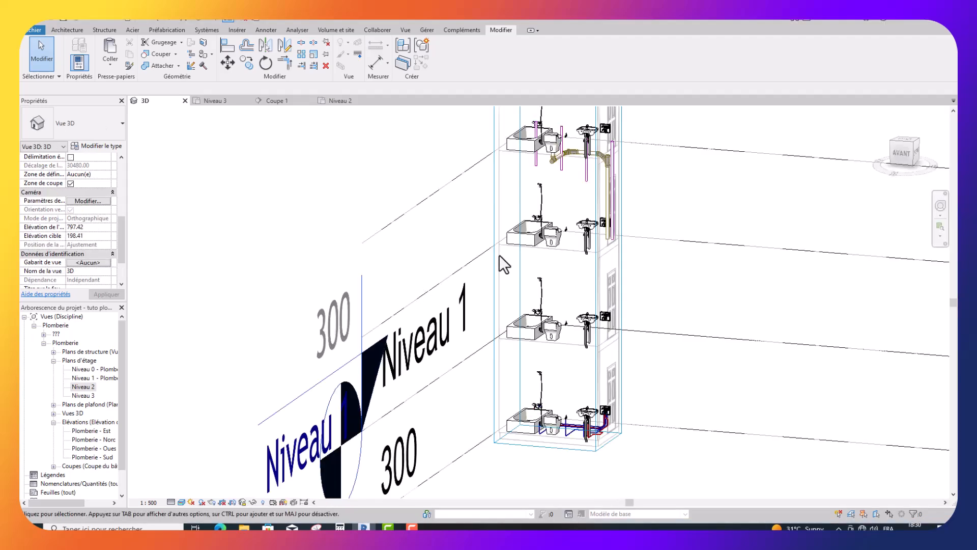
{"action": "scroll", "coordinate": [585, 133], "scroll_direction": "up", "scroll_amount": 2}
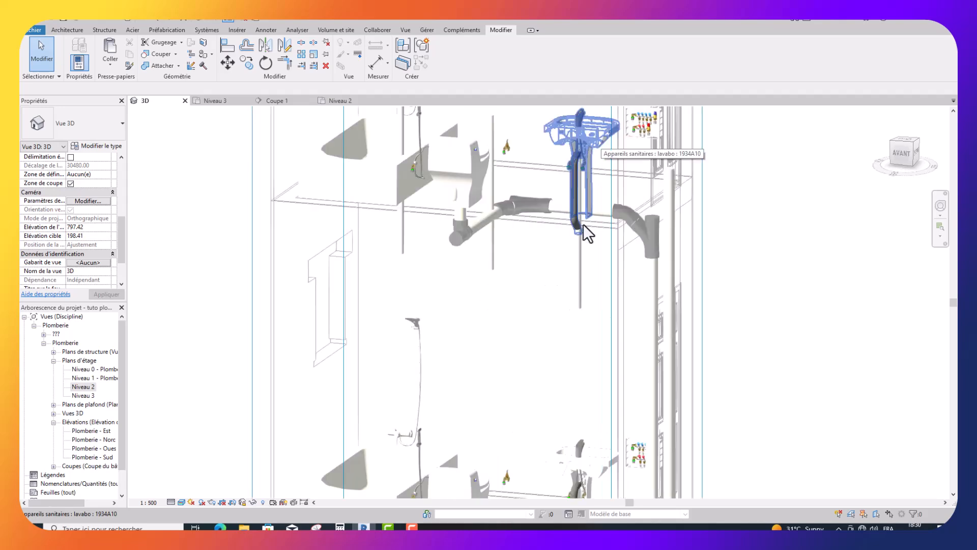
{"action": "scroll", "coordinate": [581, 229], "scroll_direction": "up", "scroll_amount": 2}
{"action": "scroll", "coordinate": [576, 241], "scroll_direction": "down", "scroll_amount": 1}
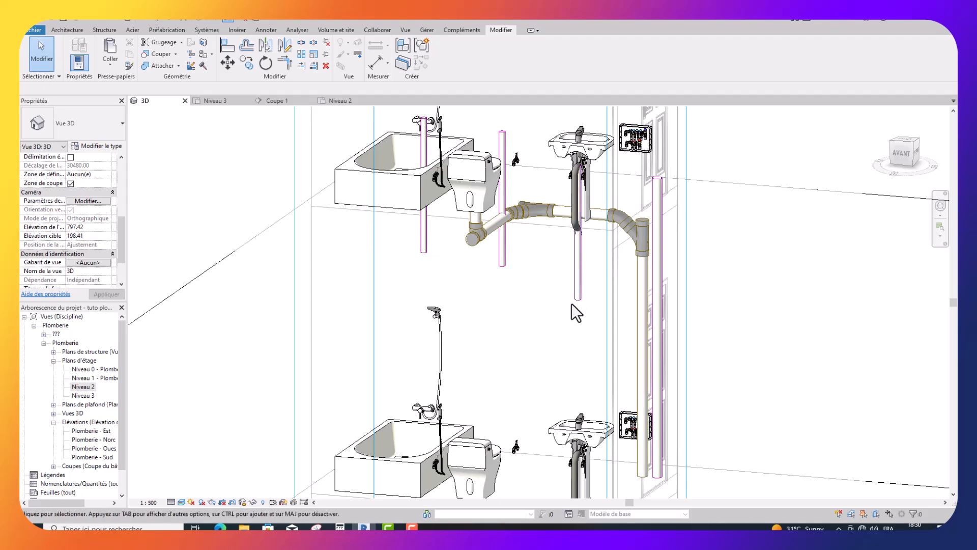
{"action": "key", "text": "v"}
{"action": "key", "text": "g"}
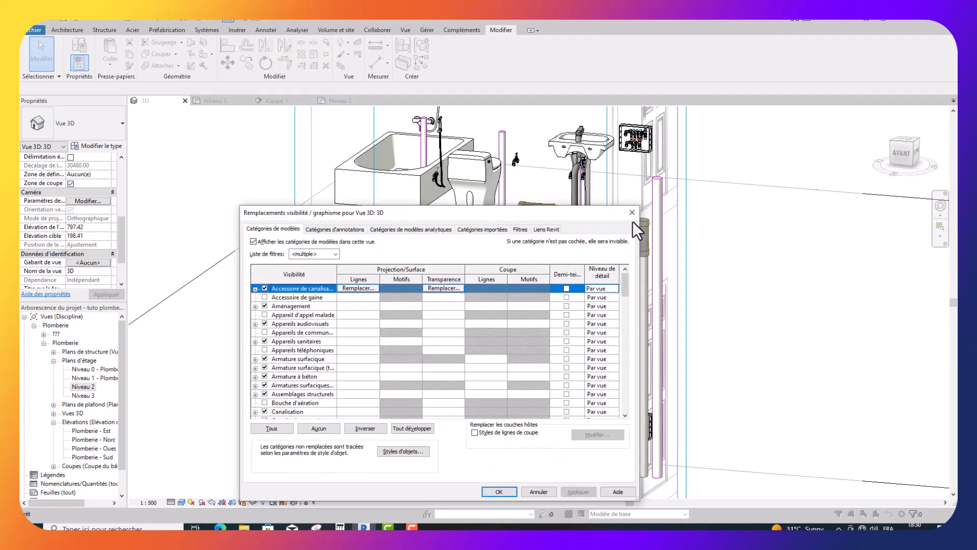
{"action": "left_click", "coordinate": [632, 212]}
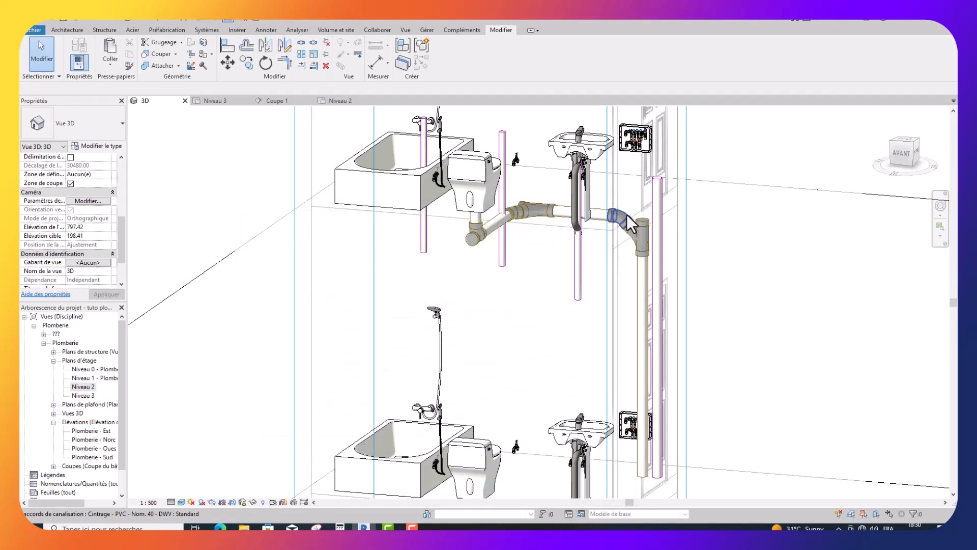
Step: Open the material selection in the type properties of the Eaux Vannes piping system, starting from the vertical waste stack
{"action": "left_click", "coordinate": [639, 277]}
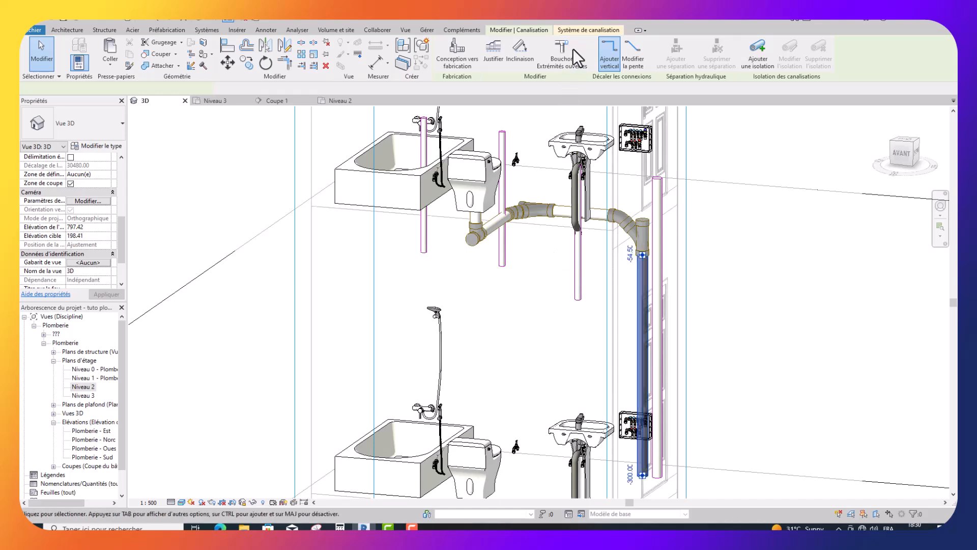
{"action": "left_click", "coordinate": [578, 30]}
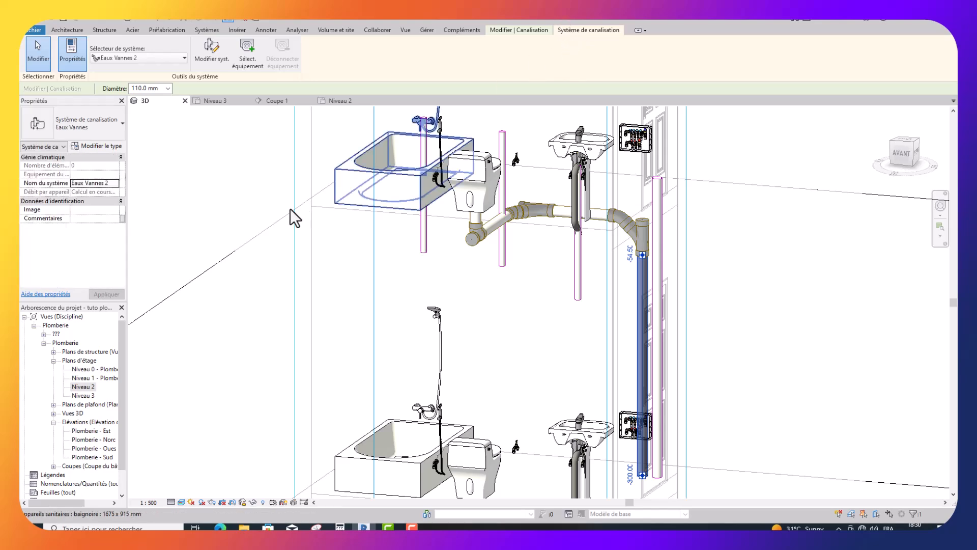
{"action": "left_click", "coordinate": [107, 146]}
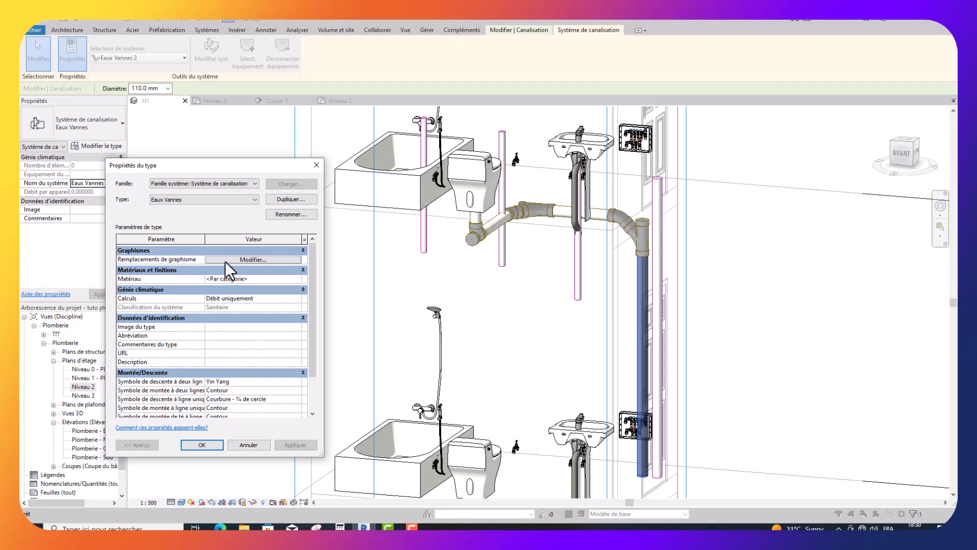
{"action": "left_click", "coordinate": [295, 278]}
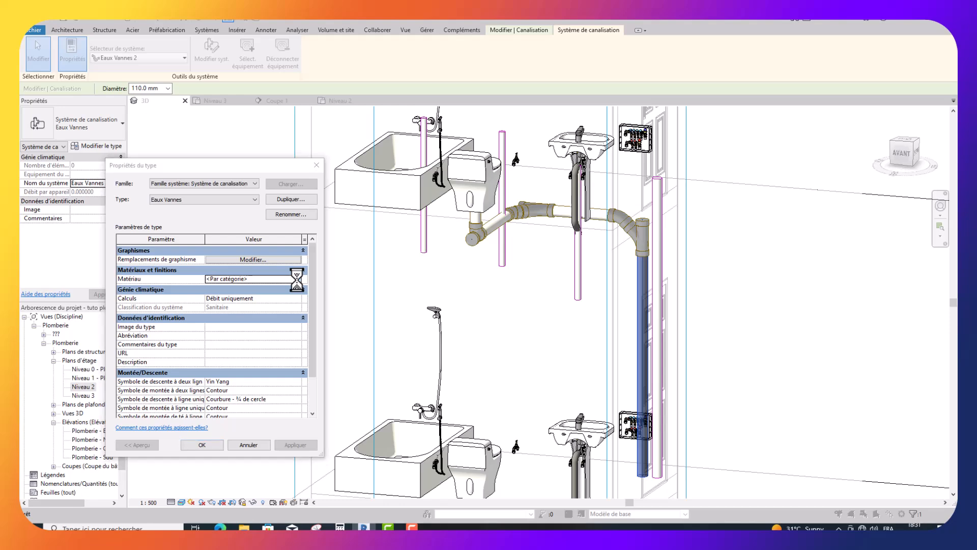
Step: Duplicate the Laiton material in the project materials and name the copy EV
{"action": "scroll", "coordinate": [271, 282], "scroll_direction": "down", "scroll_amount": 5}
{"action": "scroll", "coordinate": [272, 282], "scroll_direction": "down", "scroll_amount": 2}
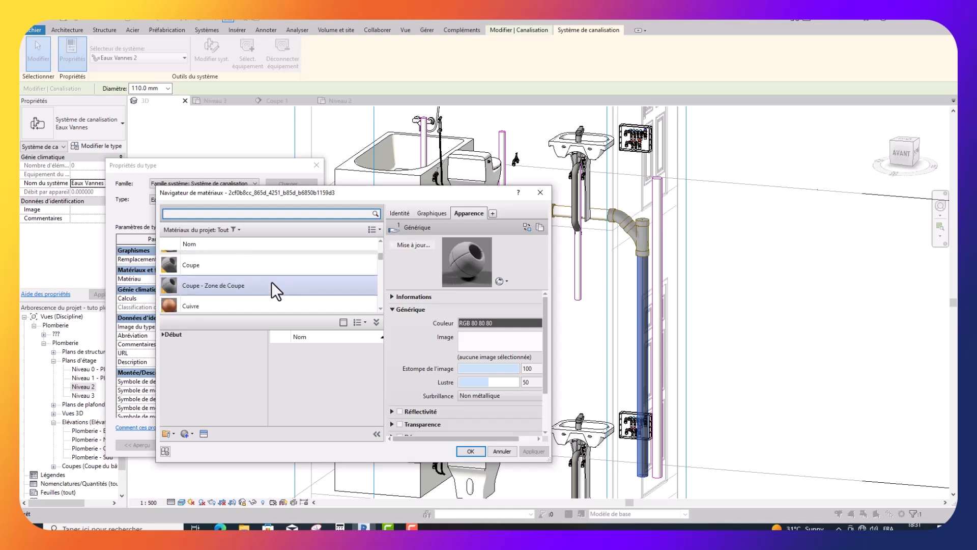
{"action": "scroll", "coordinate": [271, 282], "scroll_direction": "down", "scroll_amount": 2}
{"action": "scroll", "coordinate": [270, 282], "scroll_direction": "down", "scroll_amount": 3}
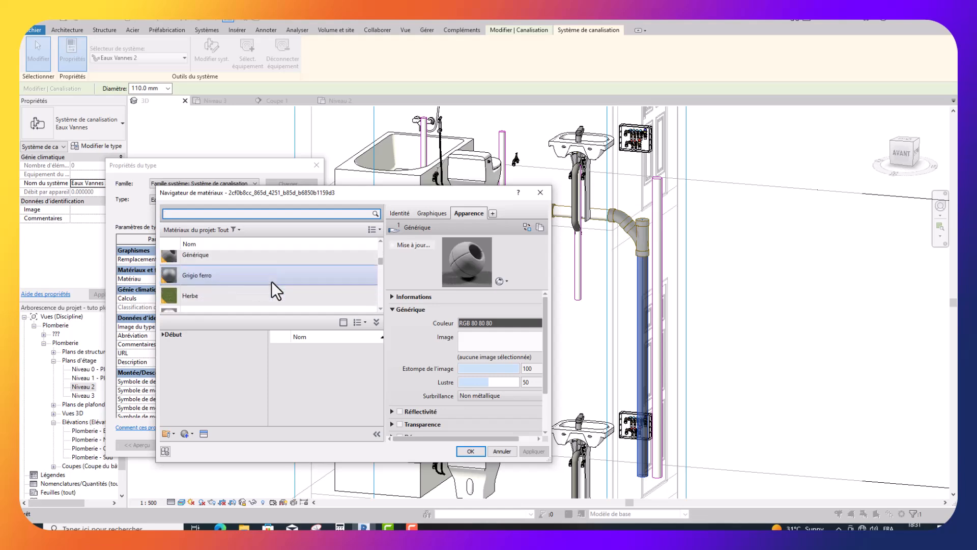
{"action": "left_click", "coordinate": [271, 280]}
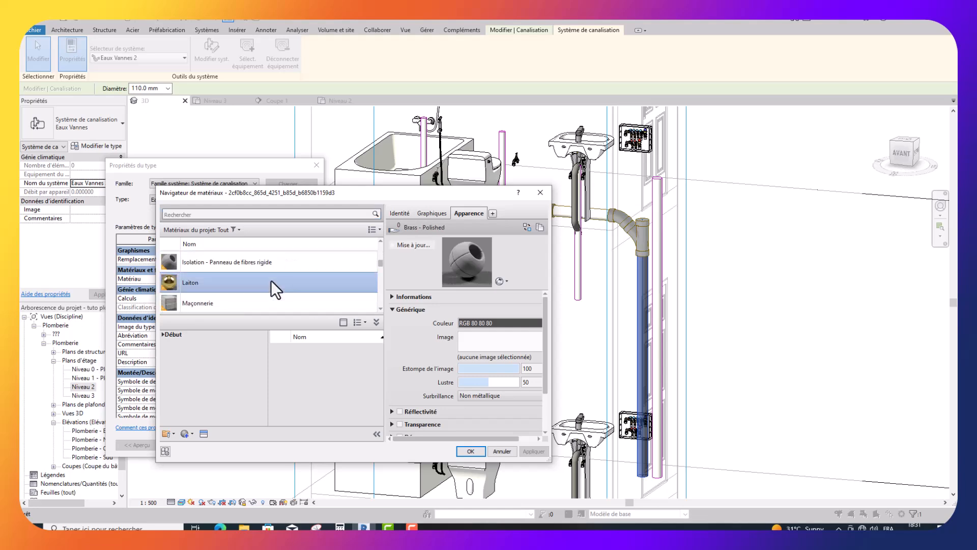
{"action": "right_click", "coordinate": [271, 279]}
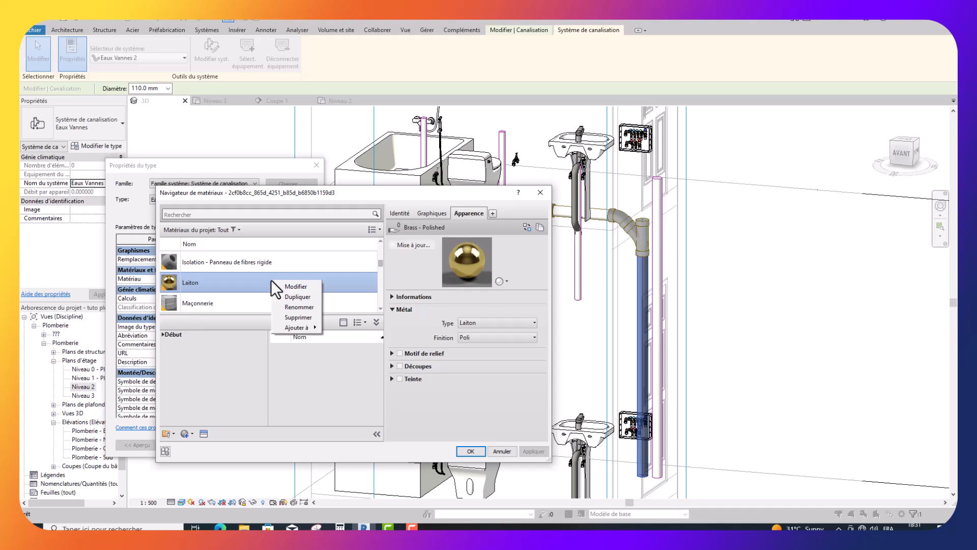
{"action": "left_click", "coordinate": [292, 298]}
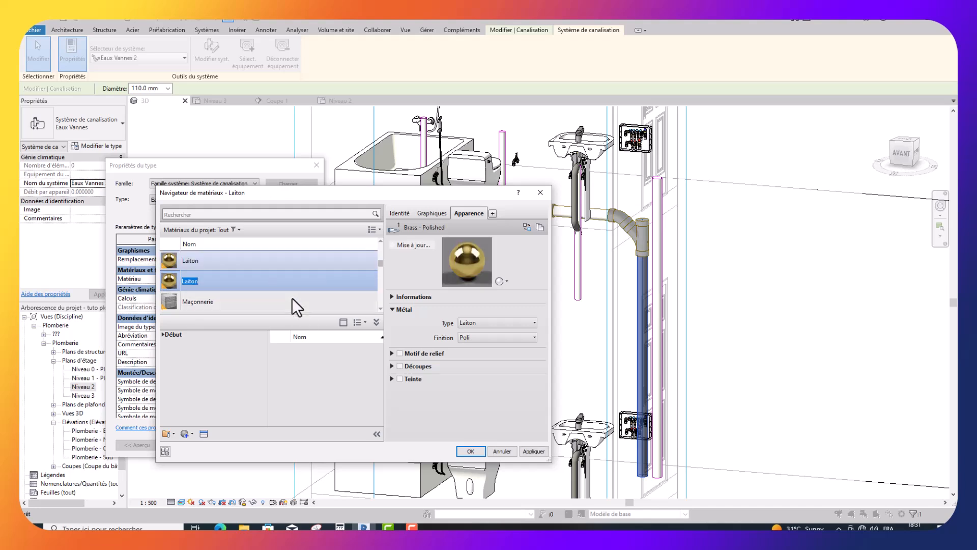
{"action": "type", "text": "EV"}
Step: Replace the EV material's appearance with Lisse - Châtaigne foncé from the Plastique category of the appearance library
{"action": "left_click", "coordinate": [527, 227]}
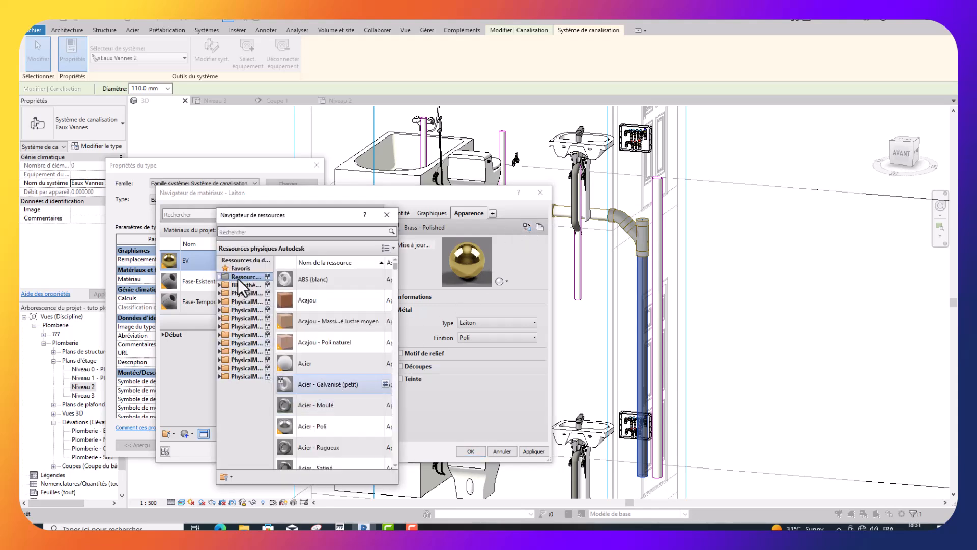
{"action": "left_click", "coordinate": [240, 285]}
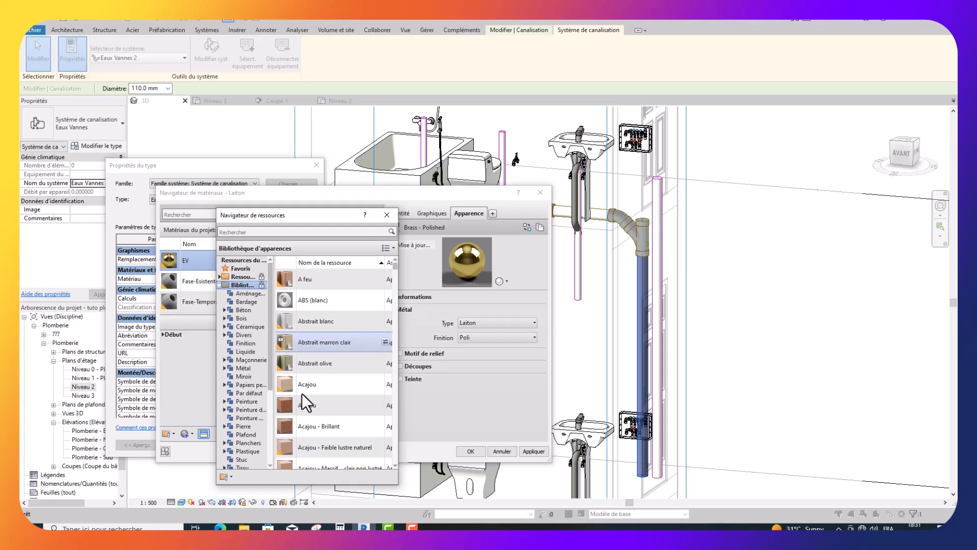
{"action": "left_click", "coordinate": [258, 451]}
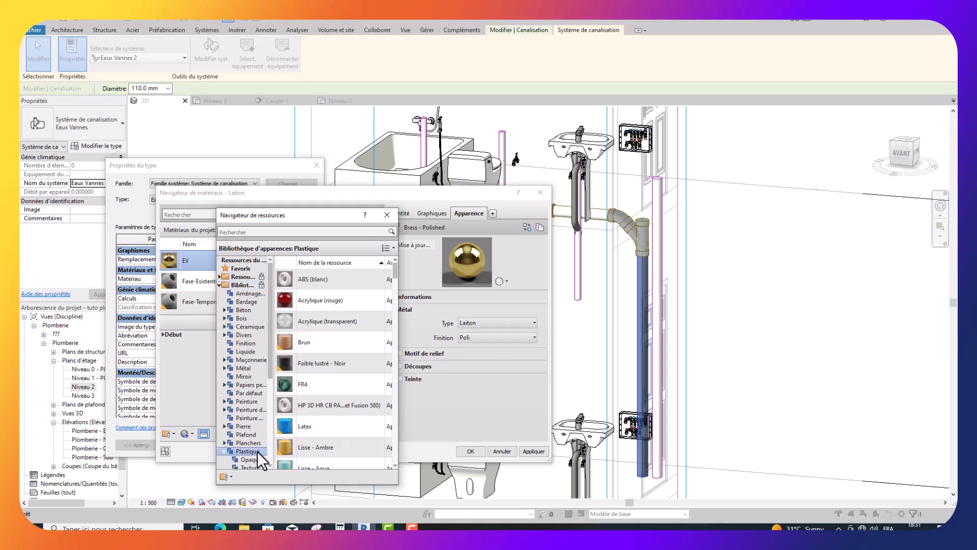
{"action": "scroll", "coordinate": [292, 386], "scroll_direction": "down", "scroll_amount": 3}
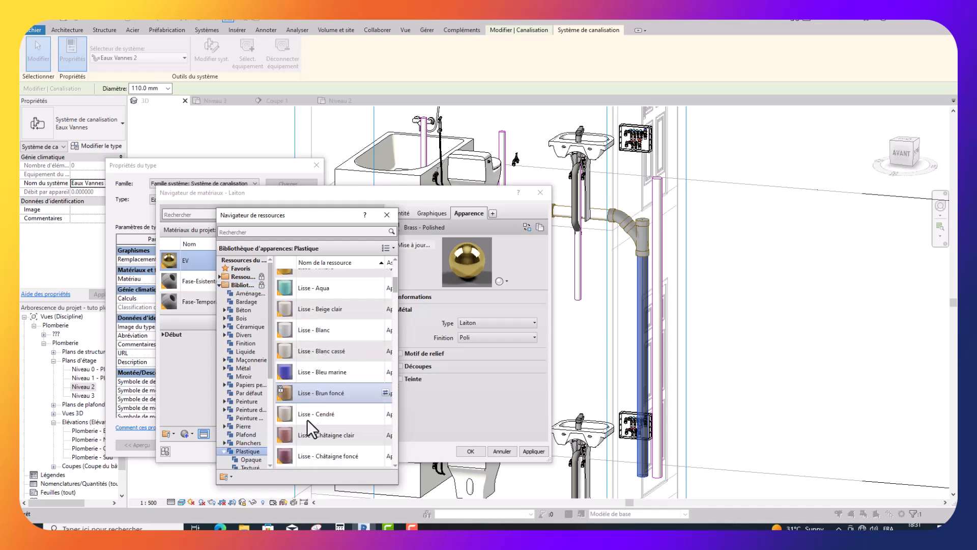
{"action": "double_click", "coordinate": [289, 437]}
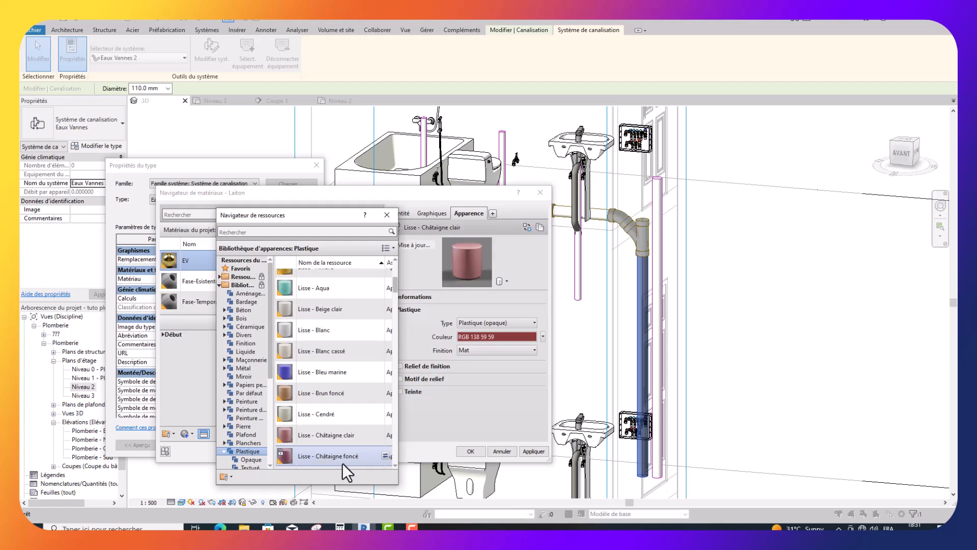
{"action": "double_click", "coordinate": [289, 456]}
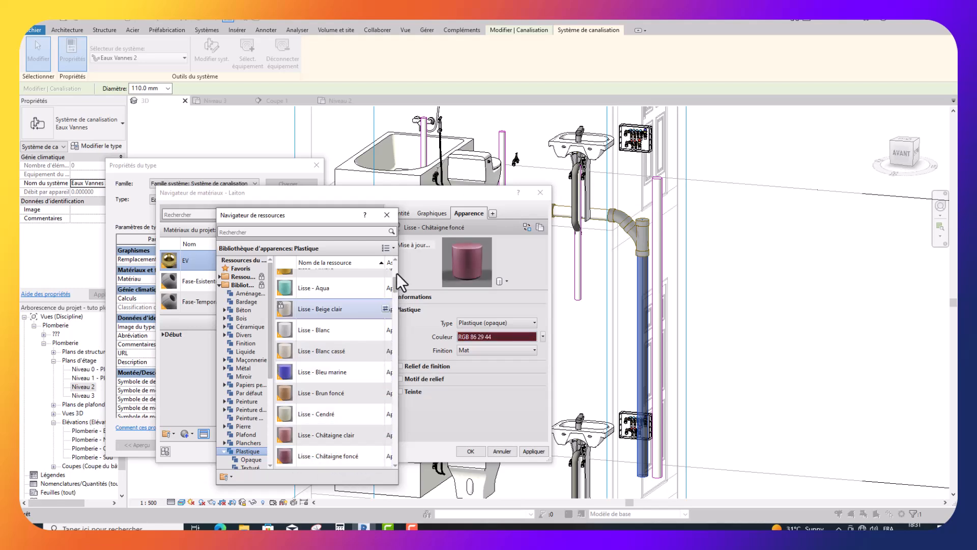
{"action": "left_click", "coordinate": [386, 214]}
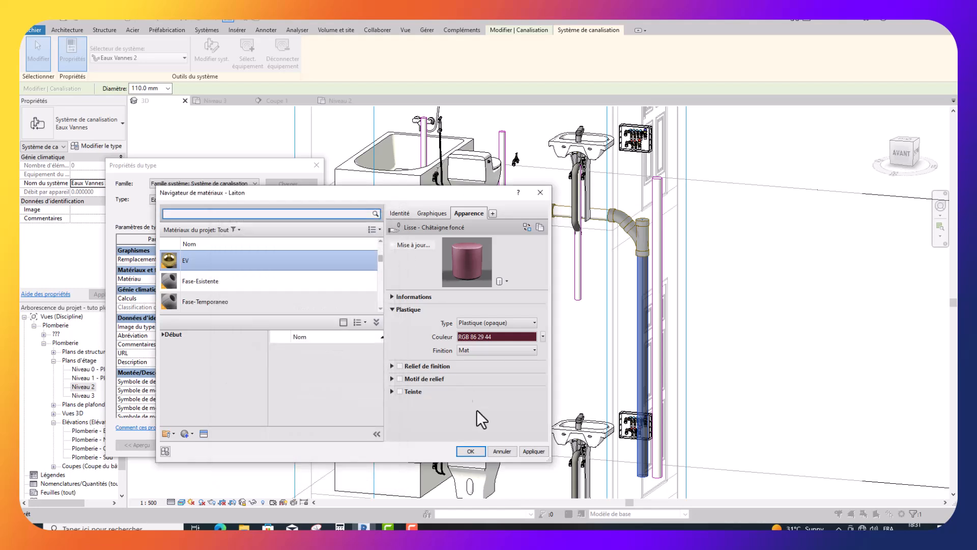
Step: Apply the EV material to the Eaux Vannes system type and confirm its type properties
{"action": "left_click", "coordinate": [533, 452]}
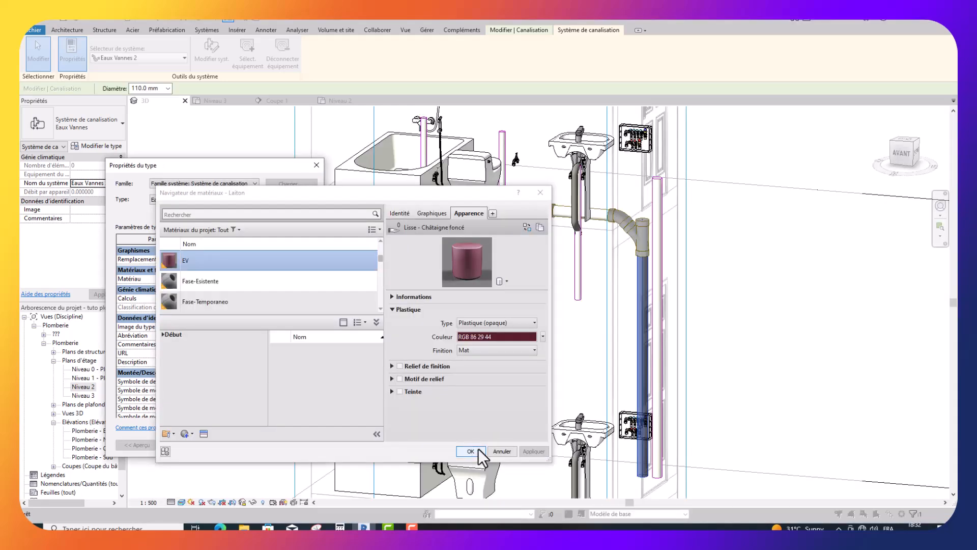
{"action": "left_click", "coordinate": [470, 451]}
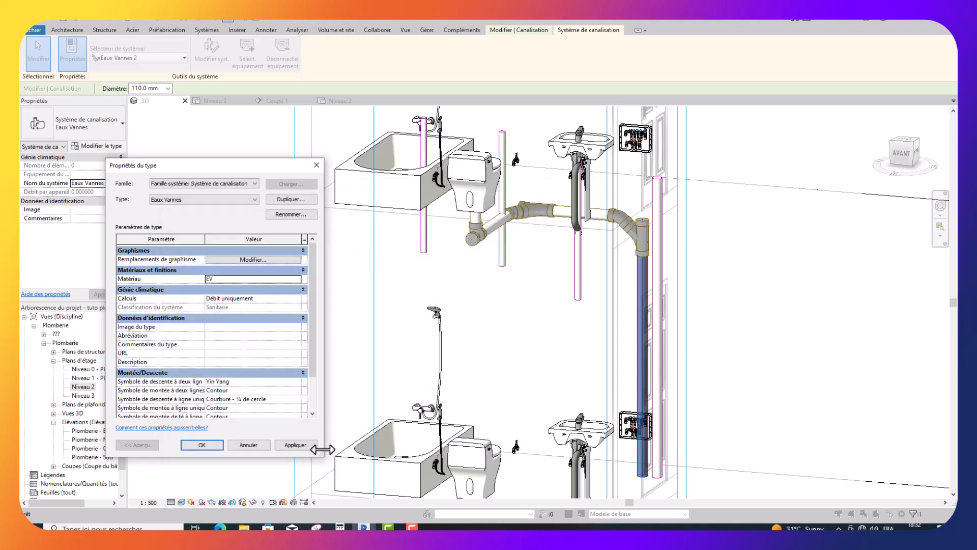
{"action": "left_click", "coordinate": [202, 444]}
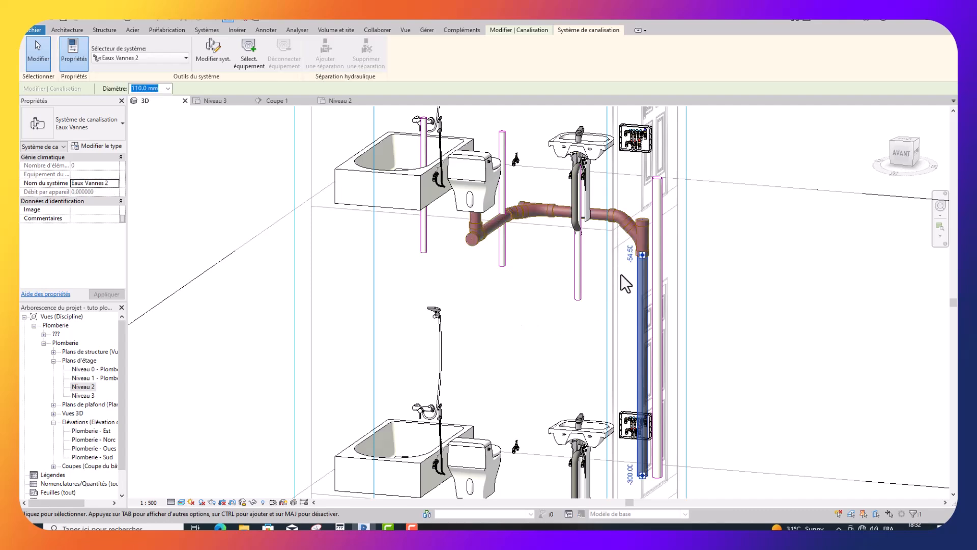
{"action": "left_click", "coordinate": [658, 237]}
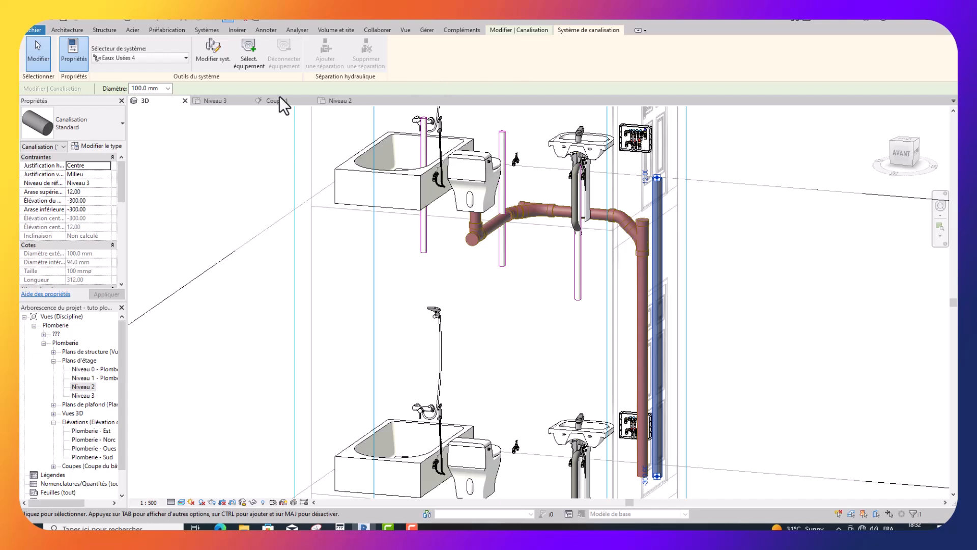
{"action": "left_click", "coordinate": [102, 145]}
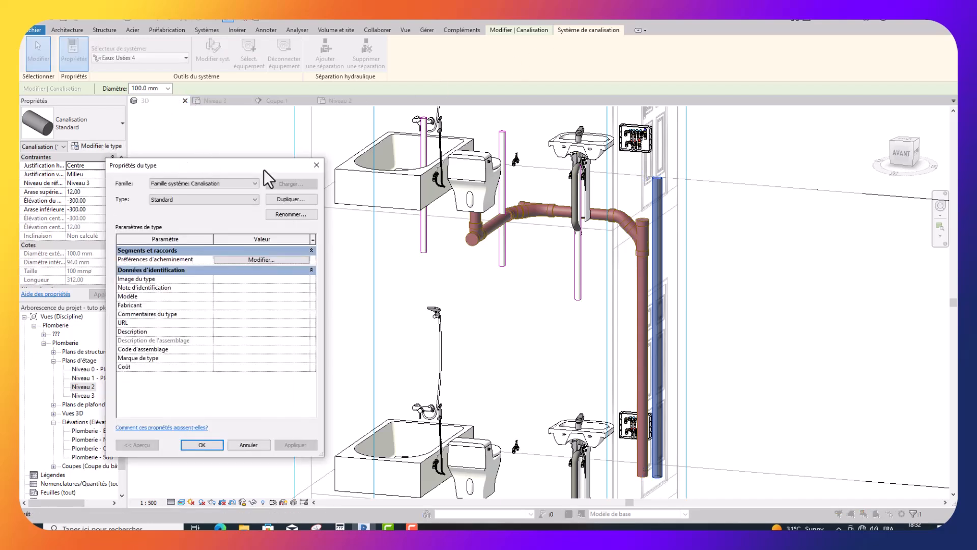
{"action": "left_click", "coordinate": [317, 165]}
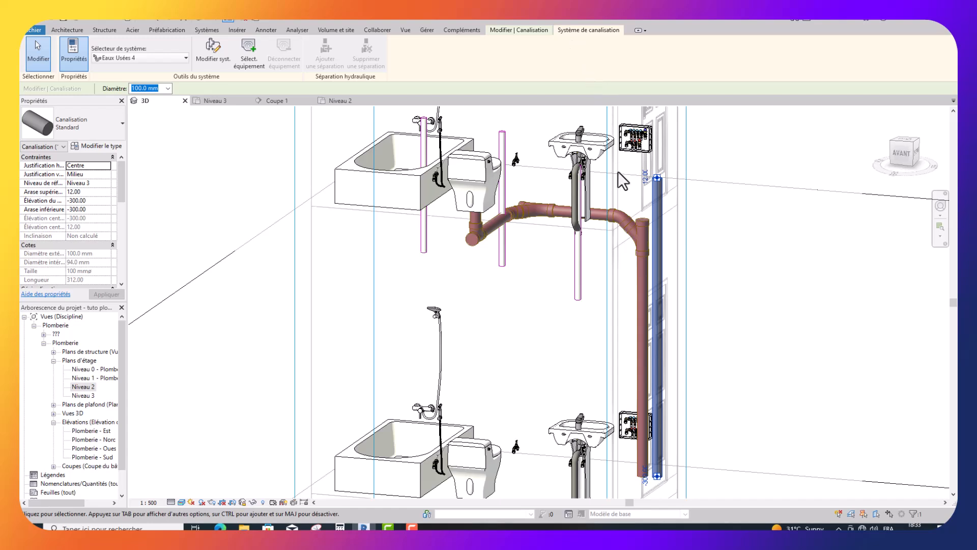
{"action": "left_click", "coordinate": [604, 283]}
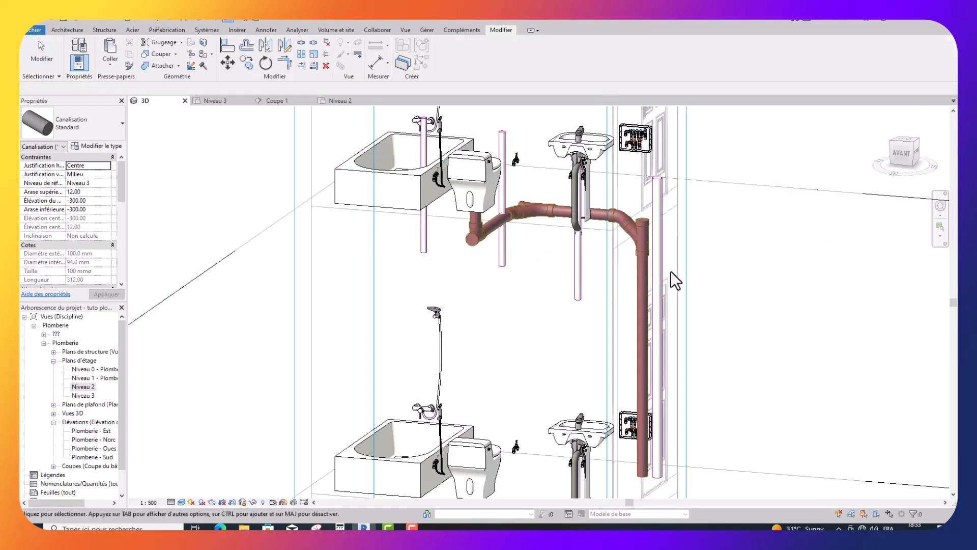
Step: Open the material selection in the Eaux Usées system type properties, starting from the 100 mm stack beside the waste stack
{"action": "left_click", "coordinate": [660, 269]}
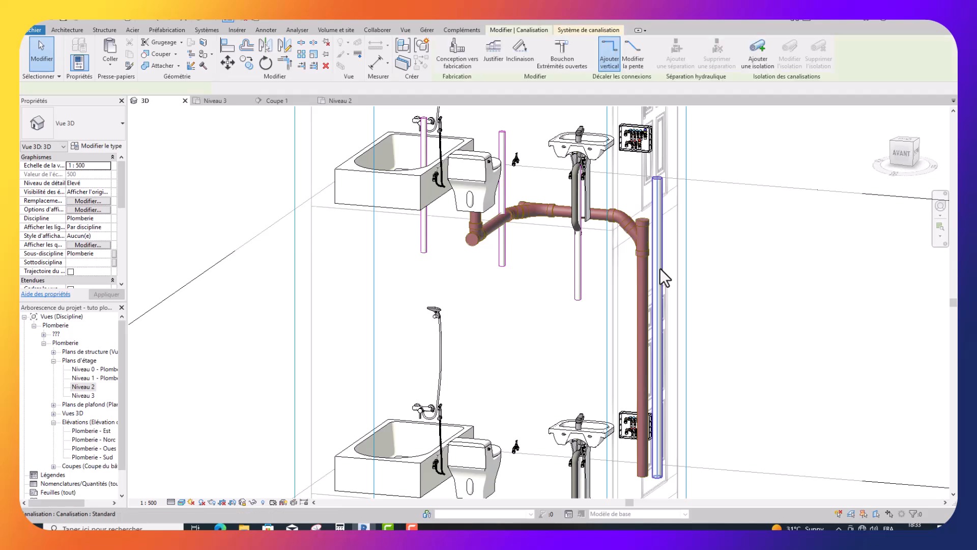
{"action": "left_click", "coordinate": [589, 31]}
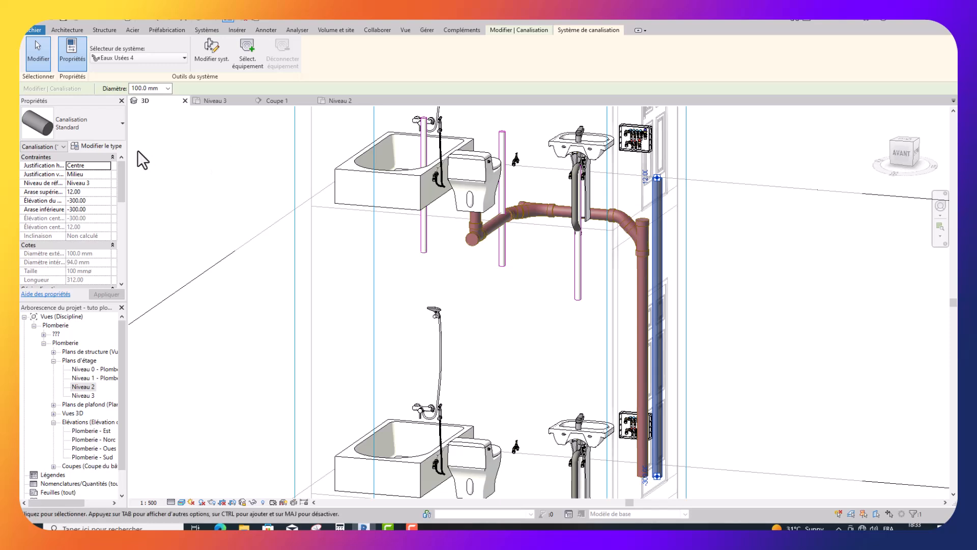
{"action": "left_click", "coordinate": [106, 146]}
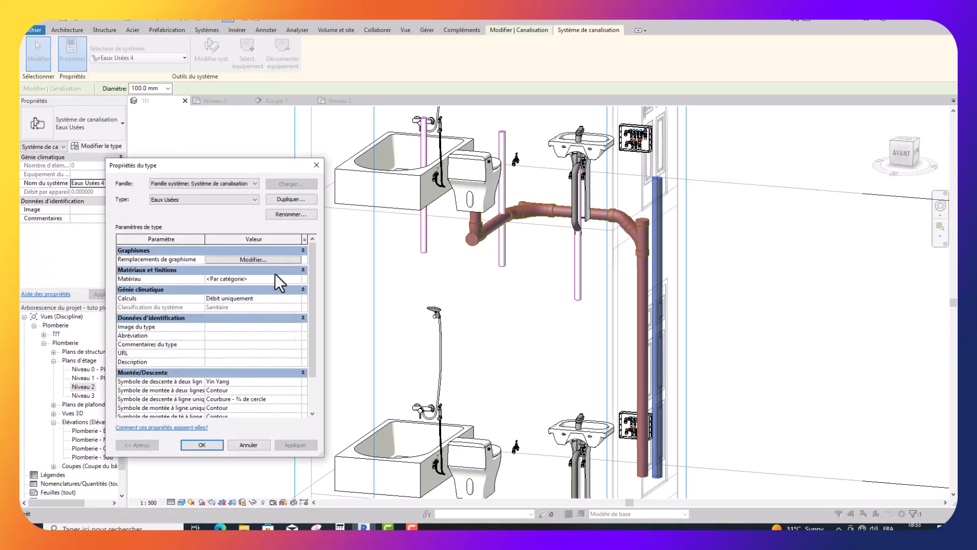
{"action": "left_click", "coordinate": [291, 279]}
{"action": "left_click", "coordinate": [296, 279]}
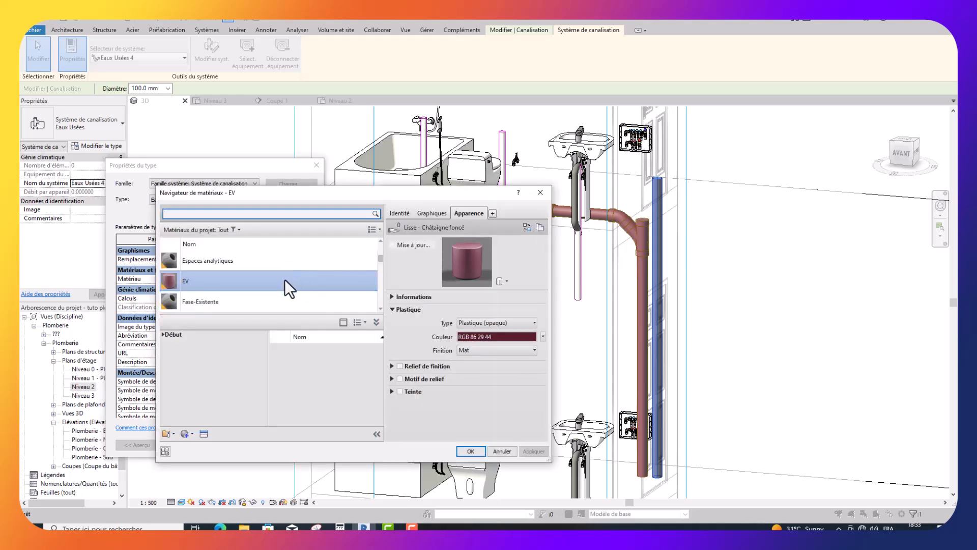
Step: Duplicate the EV material and name the copy EU
{"action": "right_click", "coordinate": [285, 289]}
{"action": "left_click", "coordinate": [307, 298]}
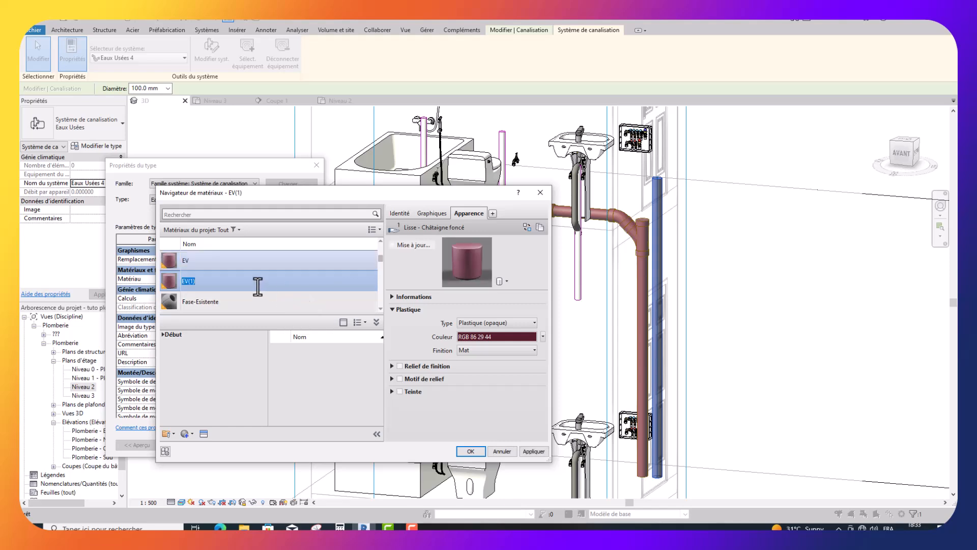
{"action": "type", "text": "EU"}
Step: Replace the EU material's appearance with Latex from the Plastique category of the appearance library
{"action": "left_click", "coordinate": [527, 227]}
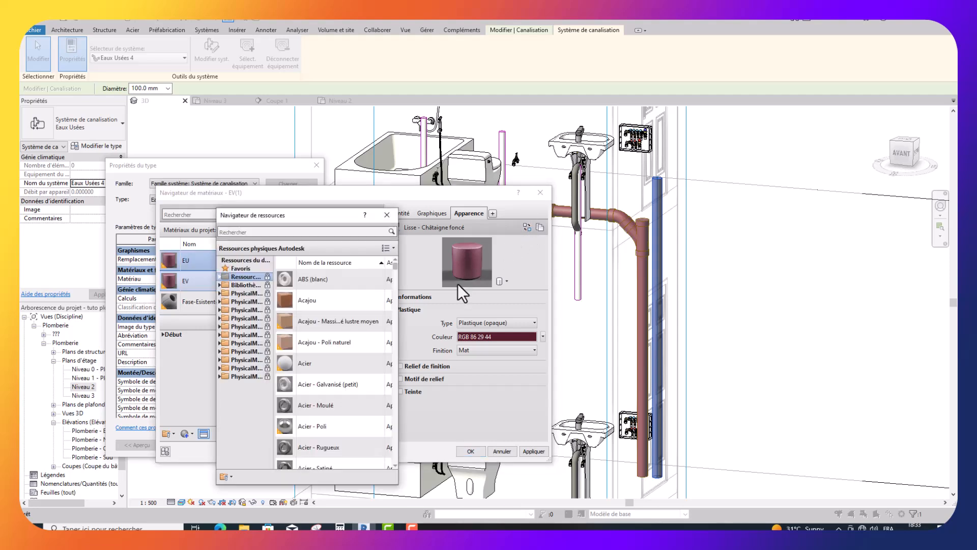
{"action": "left_click", "coordinate": [236, 285]}
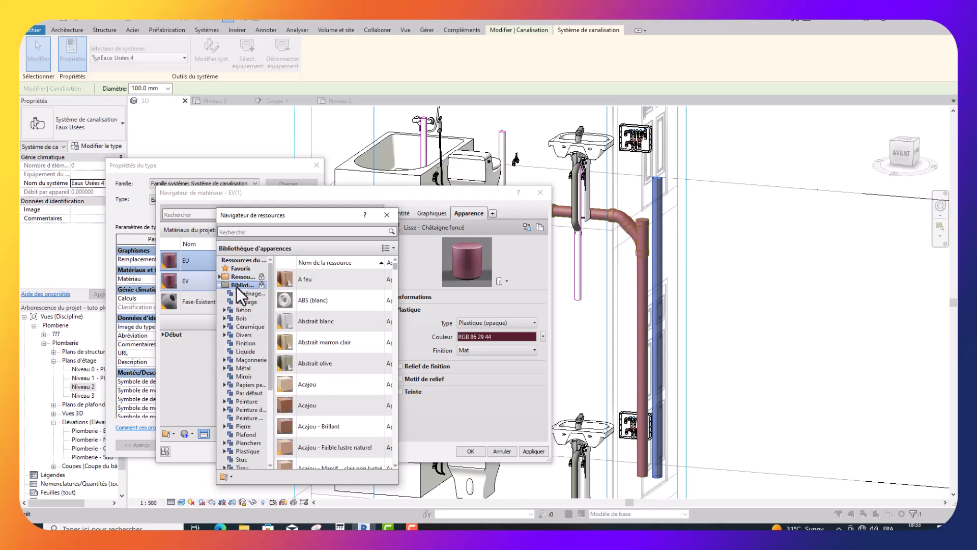
{"action": "left_click", "coordinate": [247, 451]}
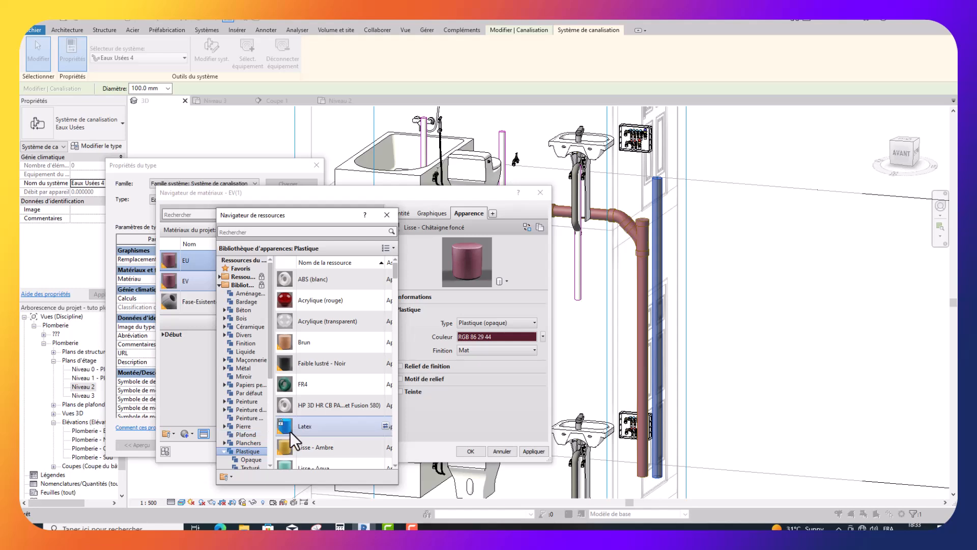
{"action": "double_click", "coordinate": [291, 428]}
{"action": "left_click", "coordinate": [387, 215]}
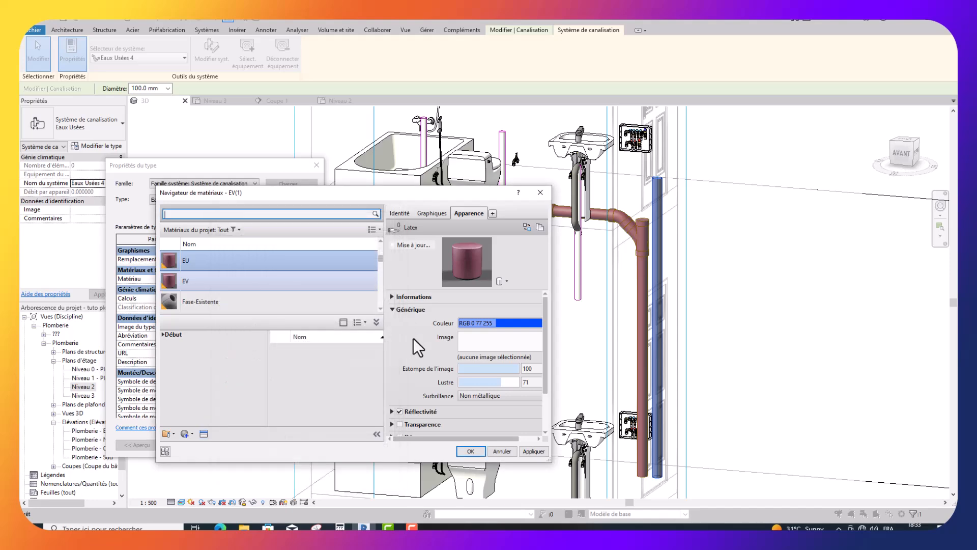
Step: Assign the EU material to the Eaux Usées system type and return to the Niveau 2 floor plan
{"action": "left_click", "coordinate": [473, 451]}
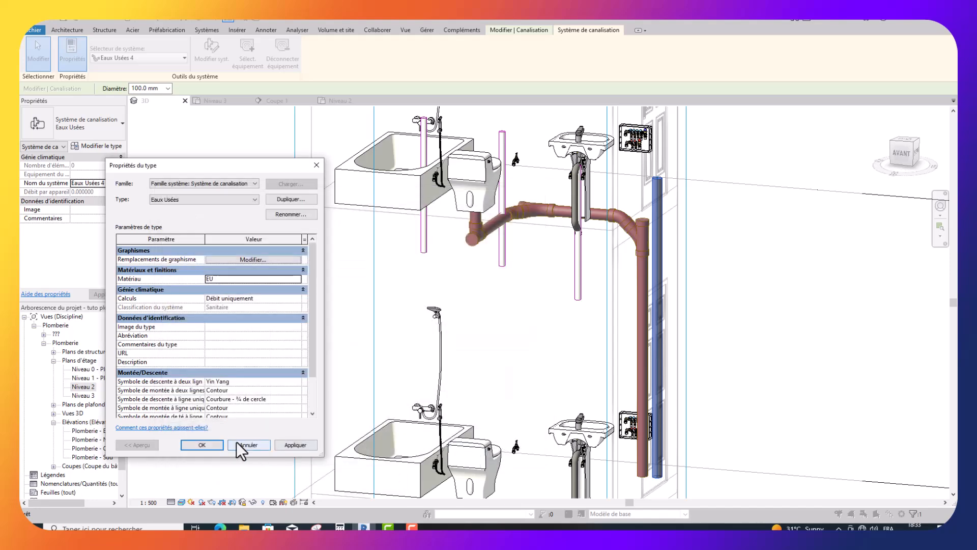
{"action": "left_click", "coordinate": [218, 444]}
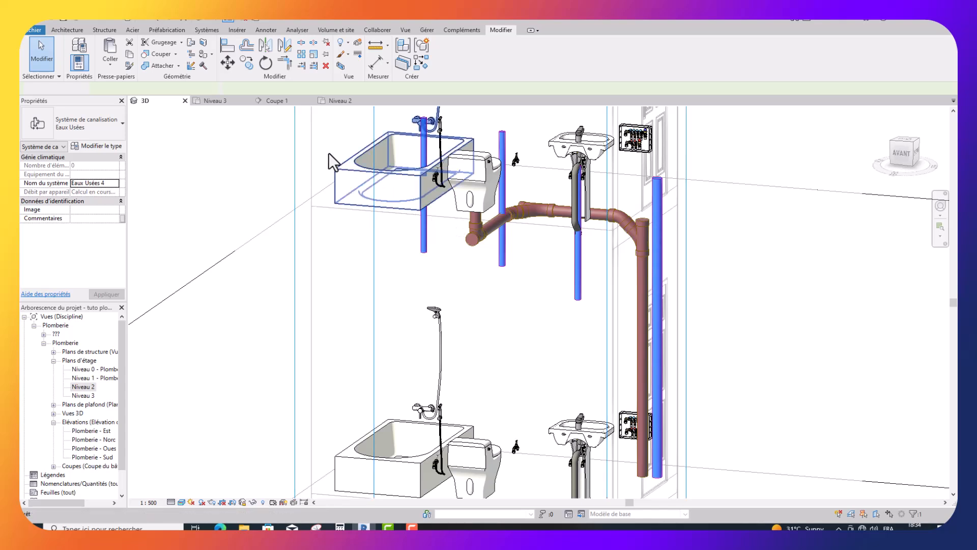
{"action": "left_click", "coordinate": [340, 101]}
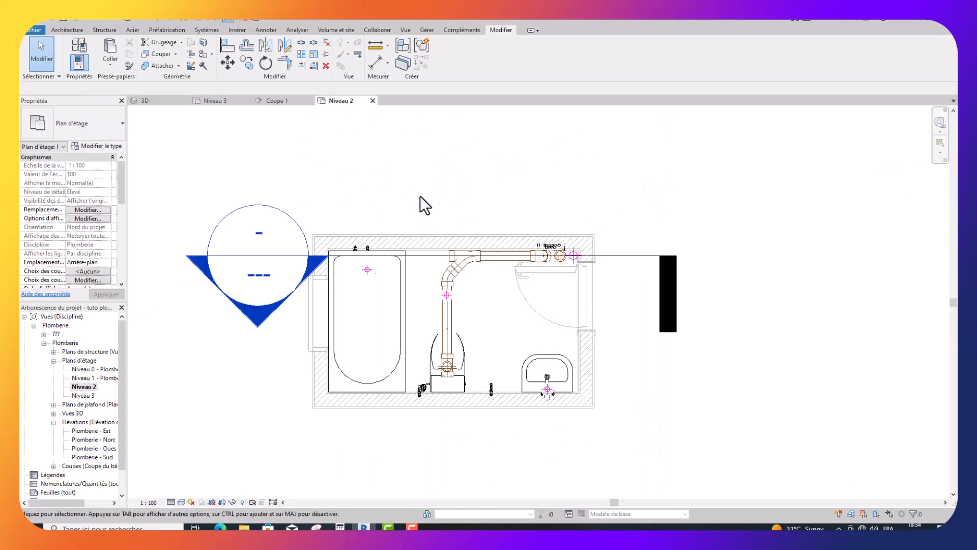
Step: Move the small vertical Eaux Usées pipe off the WC drain to the free floor area between the drain and the door
{"action": "scroll", "coordinate": [582, 270], "scroll_direction": "up", "scroll_amount": 3}
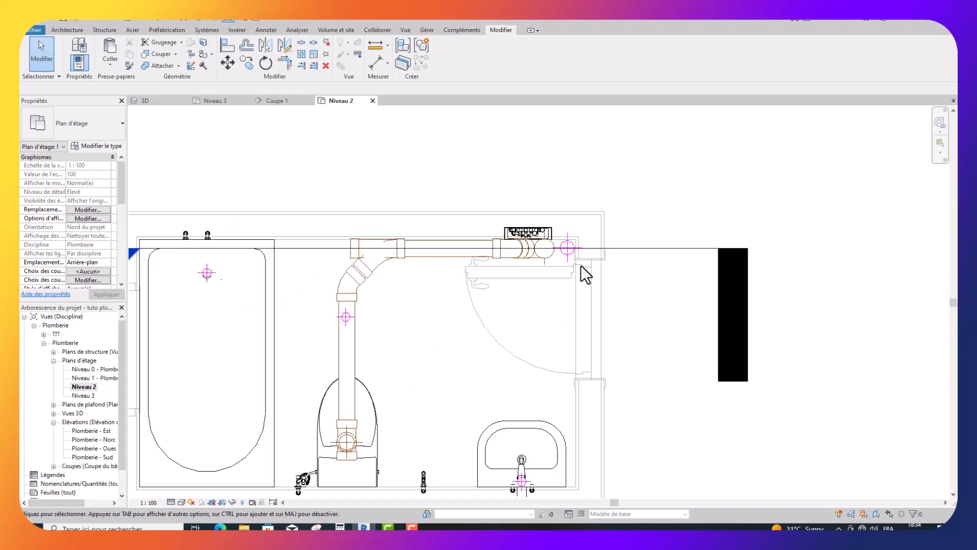
{"action": "left_click", "coordinate": [349, 319]}
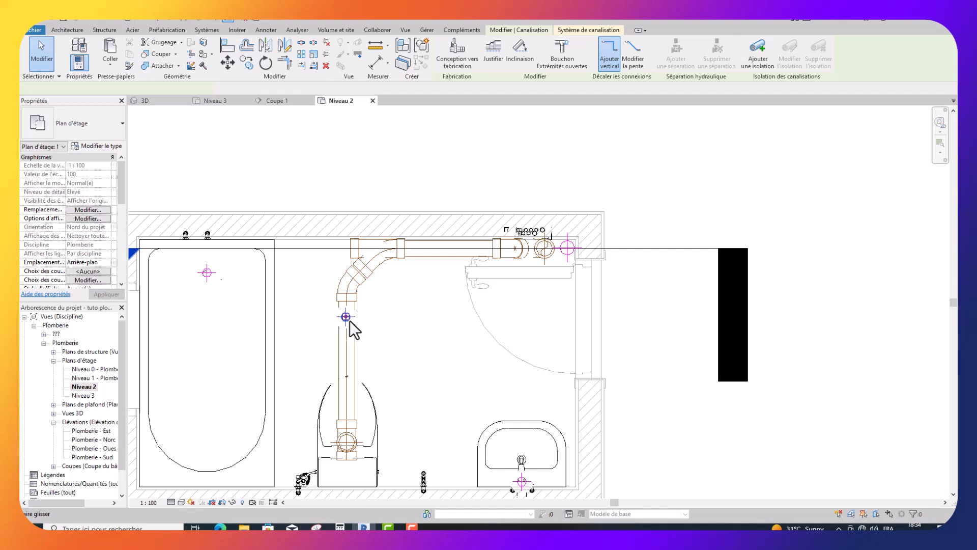
{"action": "left_click", "coordinate": [227, 63]}
{"action": "left_click", "coordinate": [381, 304]}
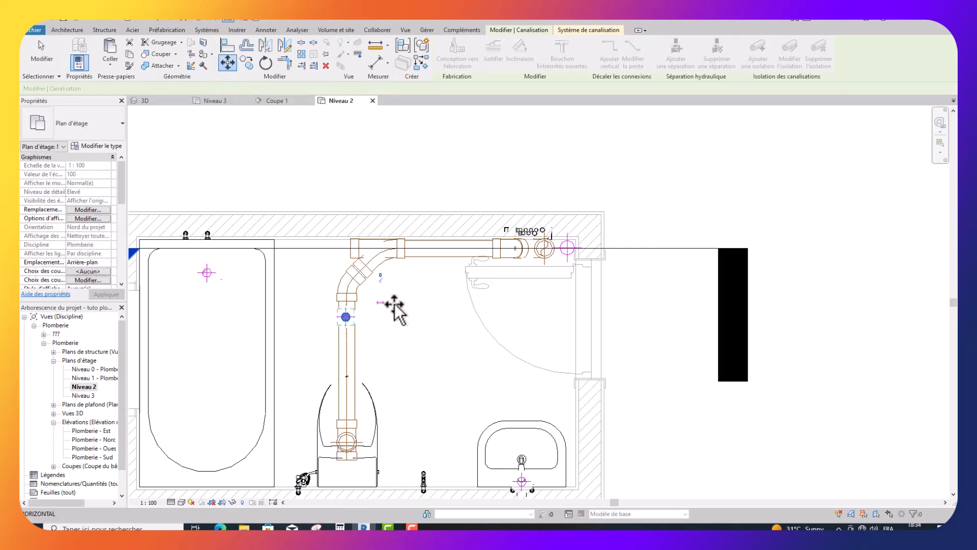
{"action": "left_click", "coordinate": [431, 314]}
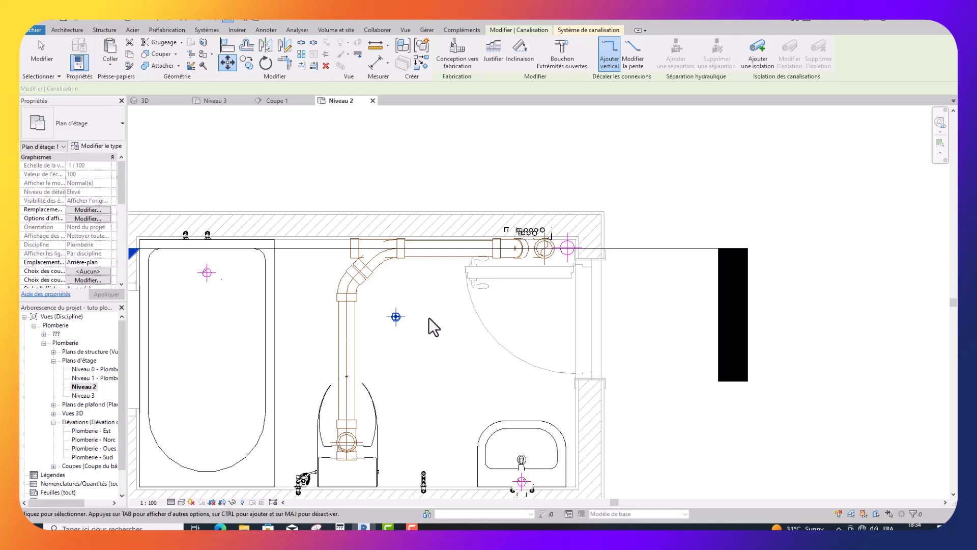
{"action": "key", "text": "Escape"}
Step: Draw a vertical building section line across the full bathroom plan, running through the Eaux Usées stack beside the washbasin
{"action": "scroll", "coordinate": [423, 326], "scroll_direction": "down", "scroll_amount": 1}
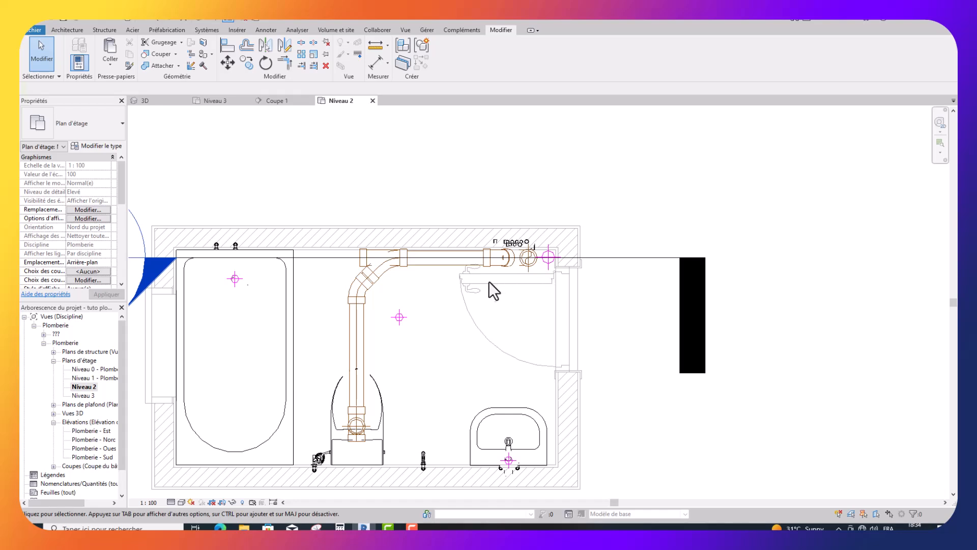
{"action": "scroll", "coordinate": [482, 288], "scroll_direction": "down", "scroll_amount": 1}
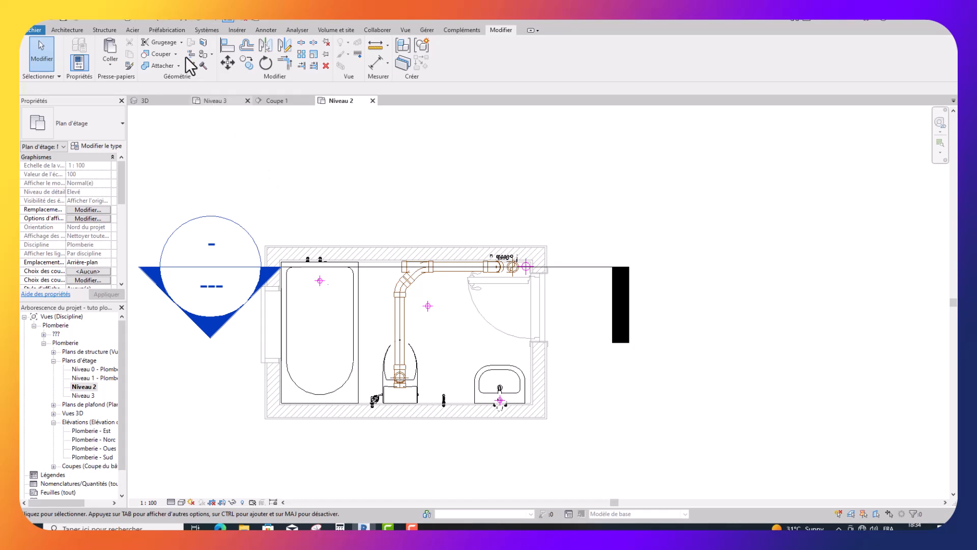
{"action": "left_click", "coordinate": [216, 19]}
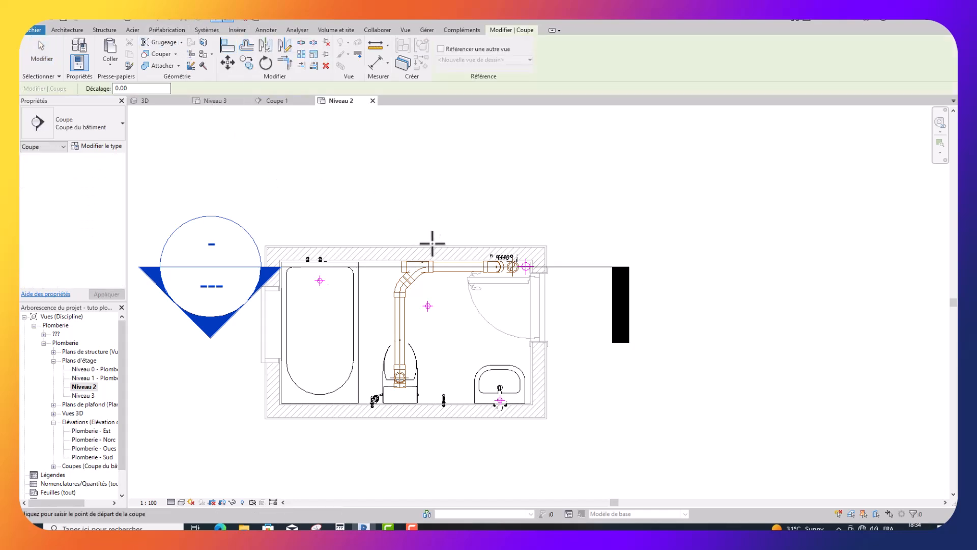
{"action": "left_click", "coordinate": [527, 228]}
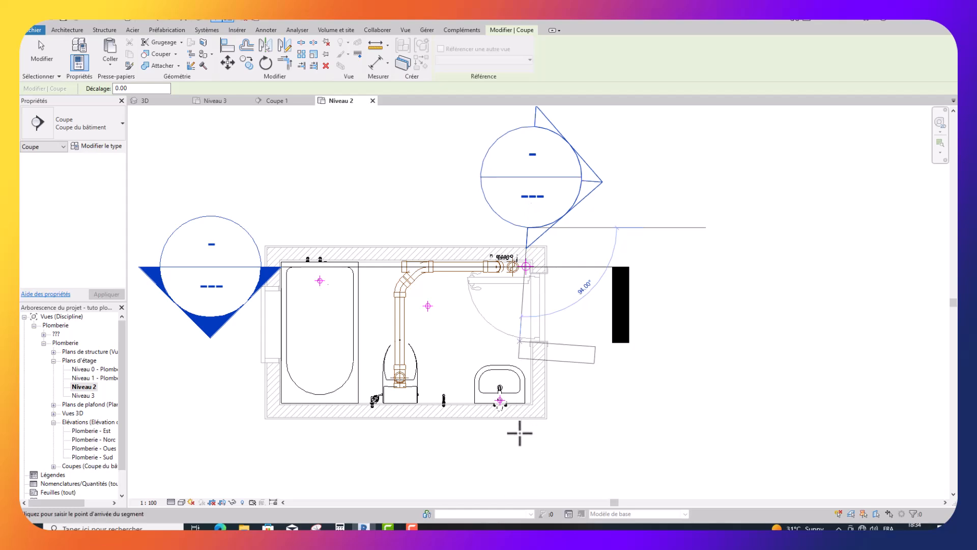
{"action": "left_click", "coordinate": [528, 477]}
{"action": "key", "text": "Escape"}
Step: Flip the new section's viewing direction toward the WC and bathtub
{"action": "scroll", "coordinate": [533, 242], "scroll_direction": "up", "scroll_amount": 2}
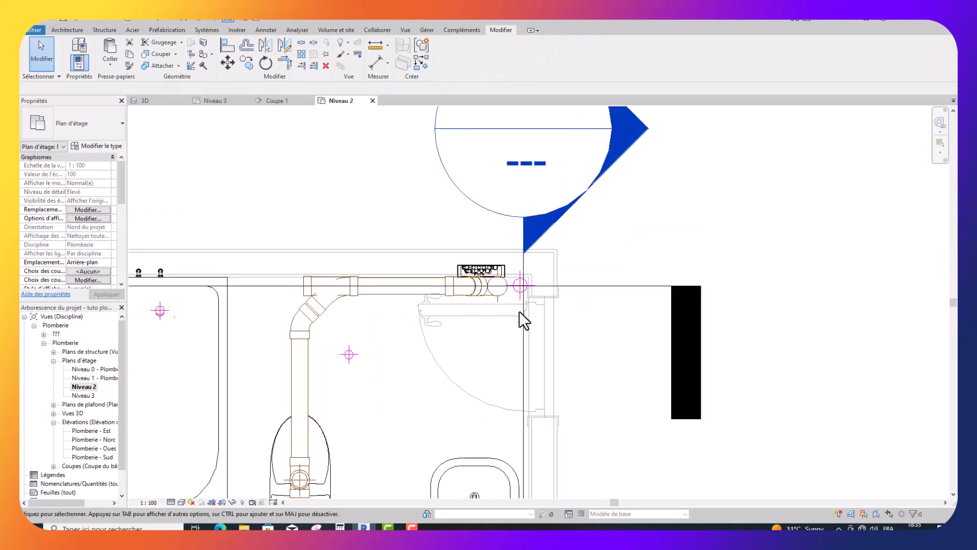
{"action": "left_click", "coordinate": [520, 328]}
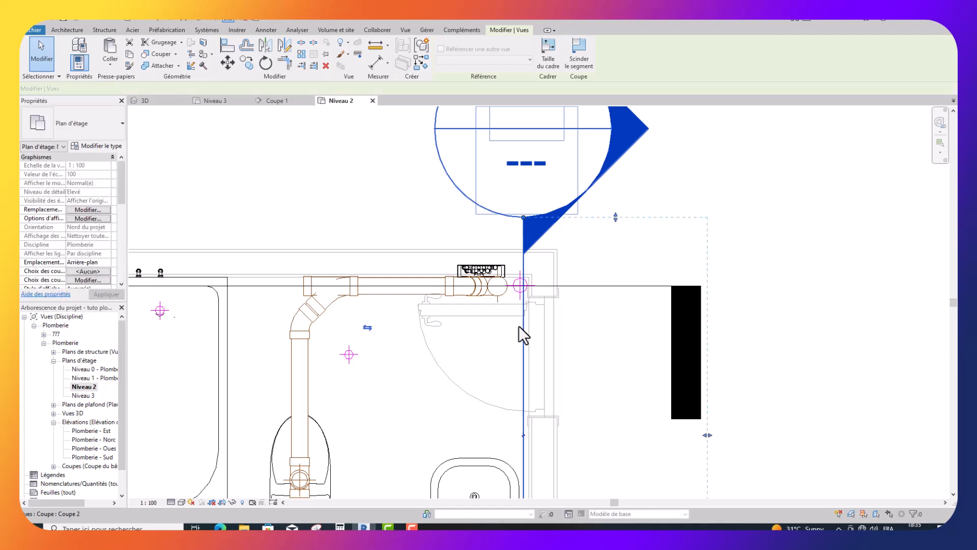
{"action": "scroll", "coordinate": [398, 320], "scroll_direction": "down", "scroll_amount": 2}
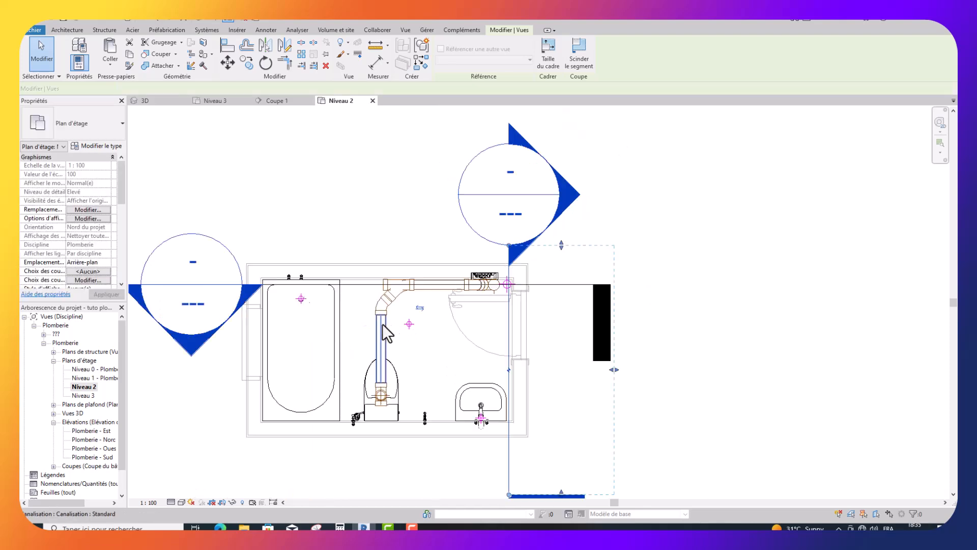
{"action": "left_click", "coordinate": [419, 308]}
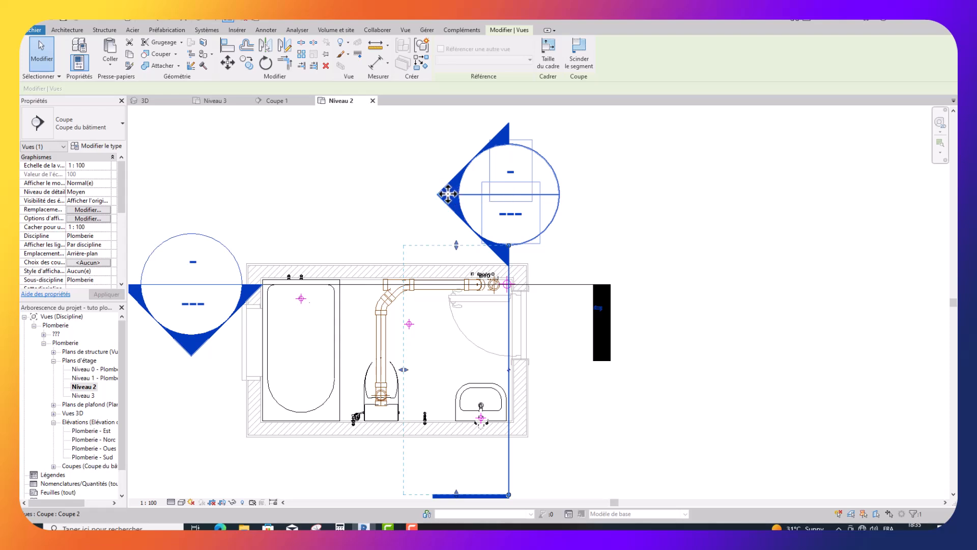
{"action": "left_click", "coordinate": [400, 187]}
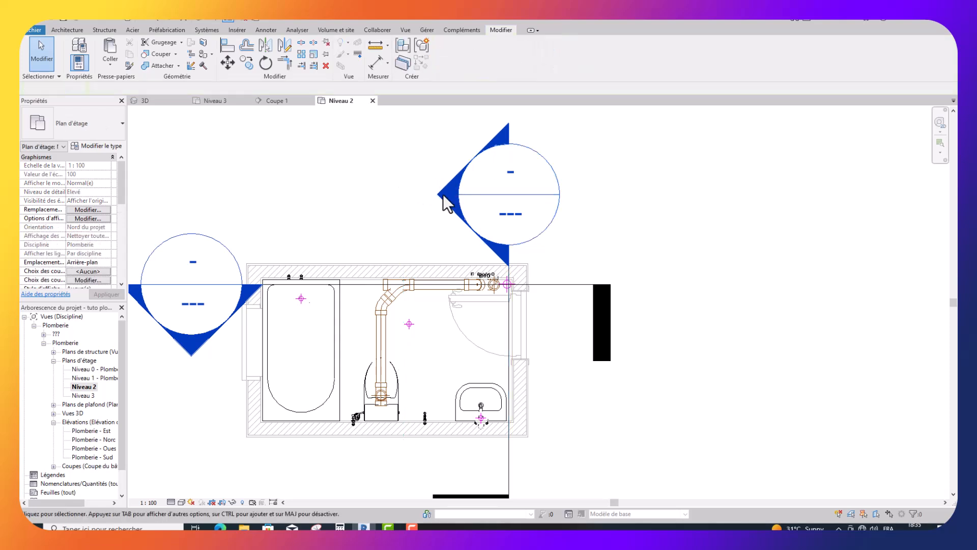
Step: Open the Coupe 2 section view and set it to fine detail with the wireframe visual style
{"action": "double_click", "coordinate": [443, 194]}
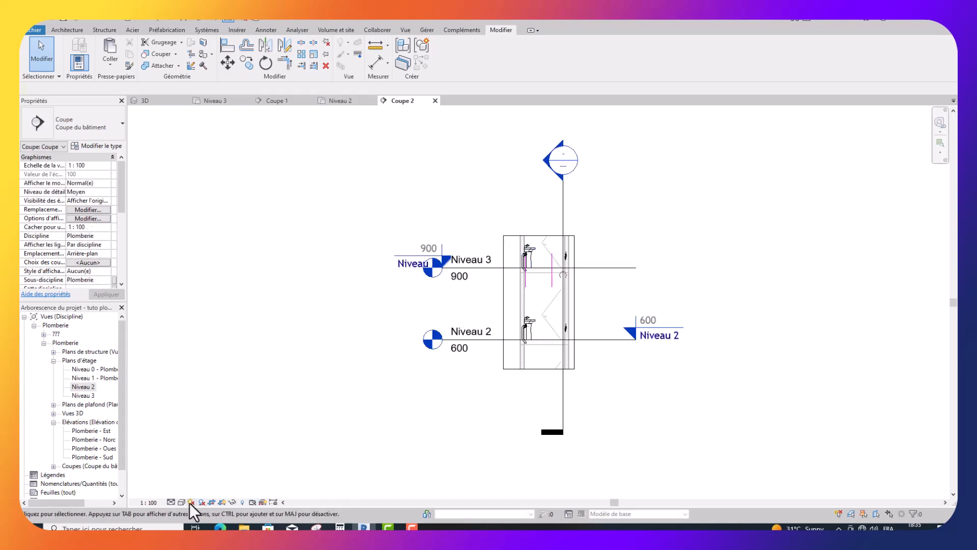
{"action": "left_click", "coordinate": [170, 500]}
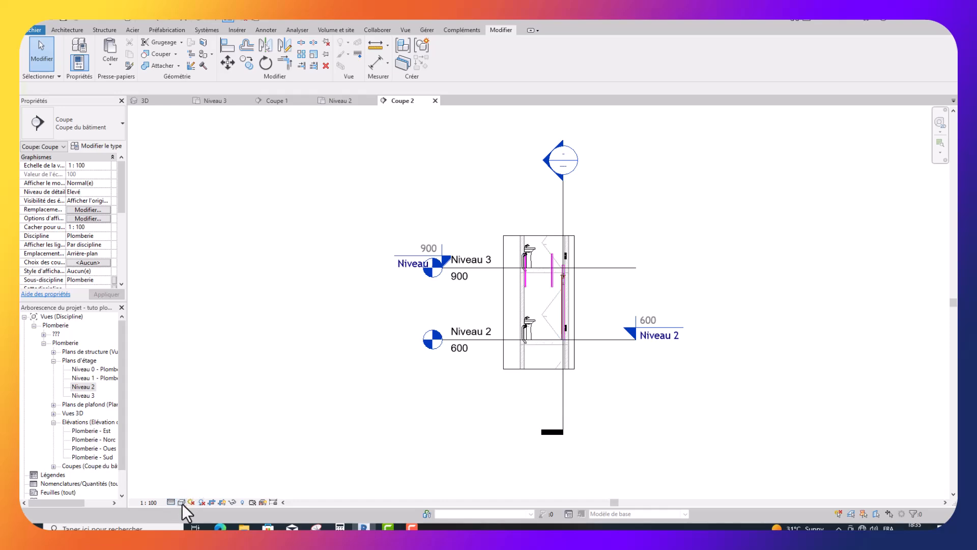
{"action": "left_click", "coordinate": [181, 502]}
{"action": "left_click", "coordinate": [217, 453]}
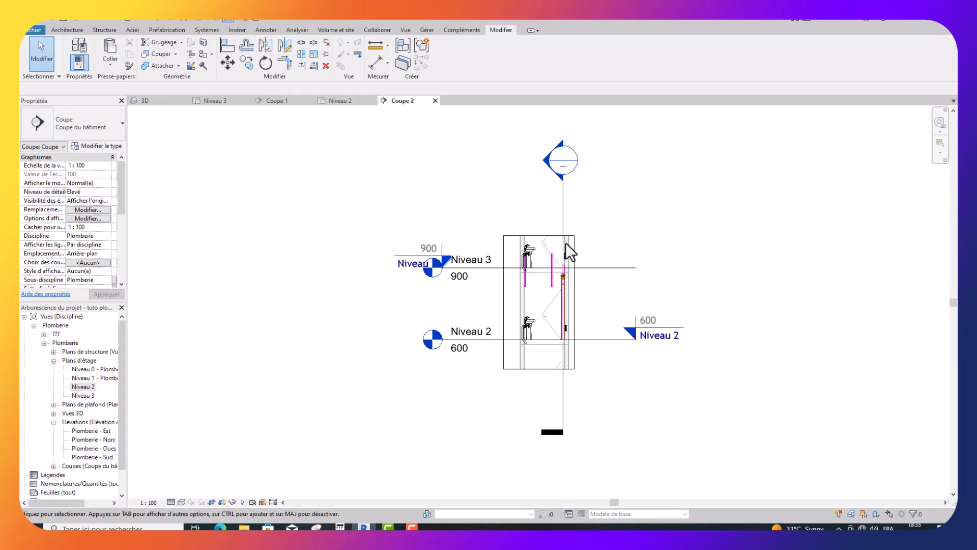
Step: Return to the Niveau 2 plan and shift the Coupe 2 section line between the Eaux Vannes and Eaux Usées stacks
{"action": "scroll", "coordinate": [570, 252], "scroll_direction": "up", "scroll_amount": 5}
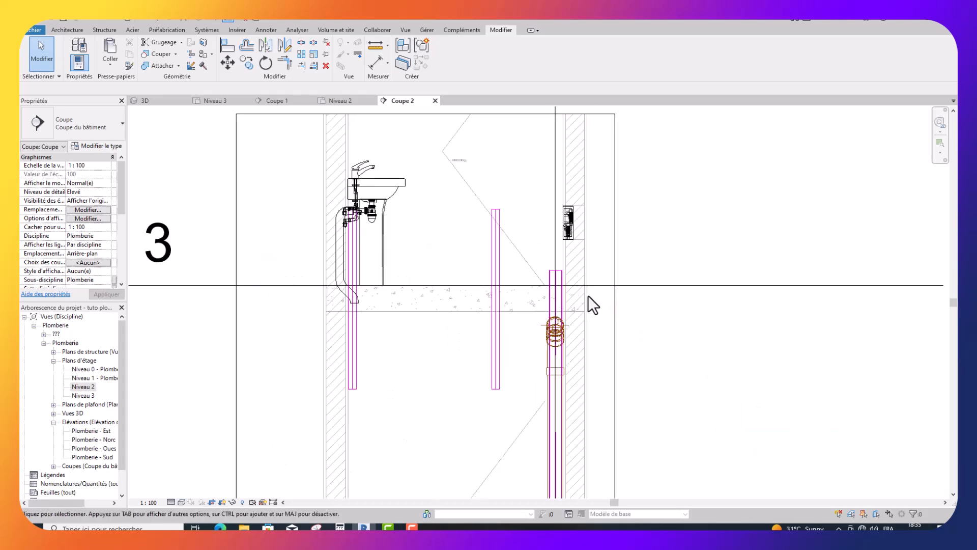
{"action": "scroll", "coordinate": [588, 296], "scroll_direction": "up", "scroll_amount": 2}
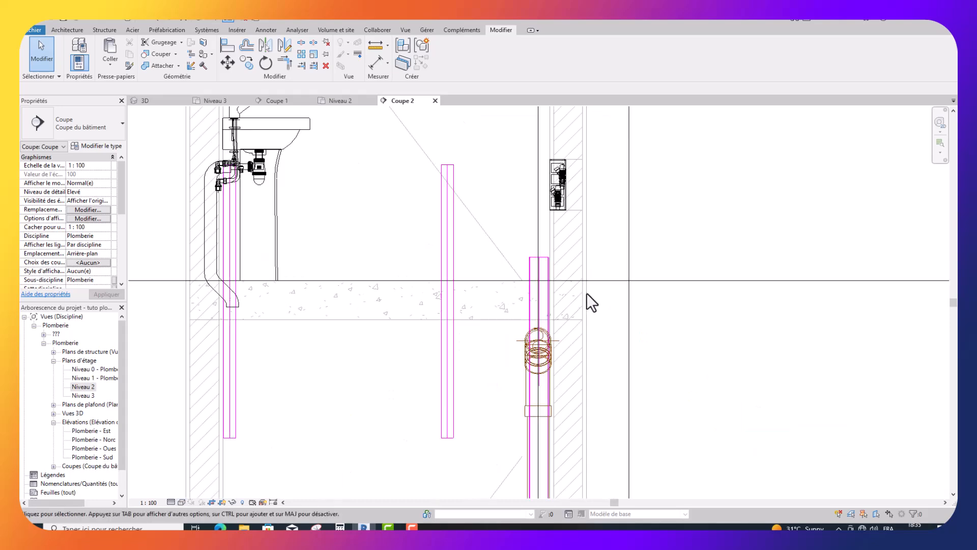
{"action": "left_click", "coordinate": [545, 258]}
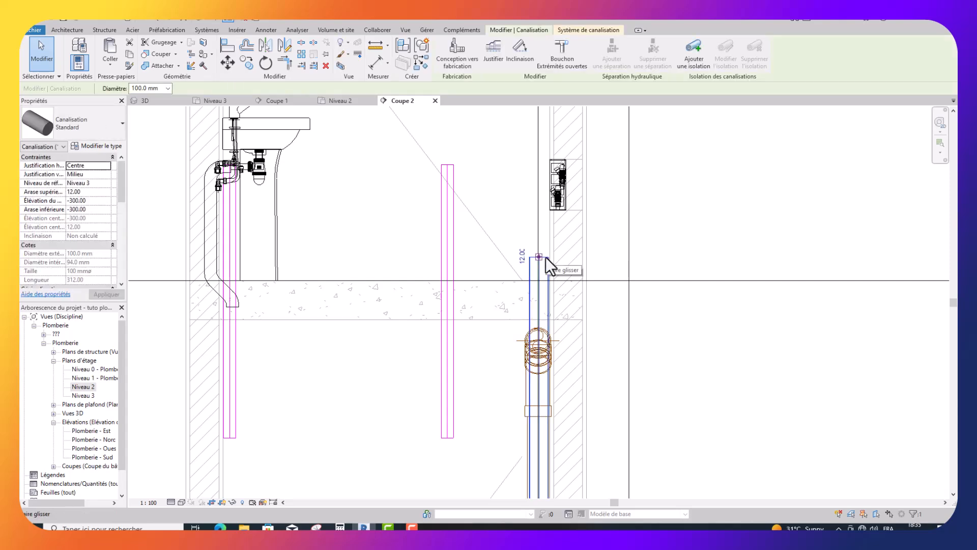
{"action": "scroll", "coordinate": [546, 257], "scroll_direction": "down", "scroll_amount": 2}
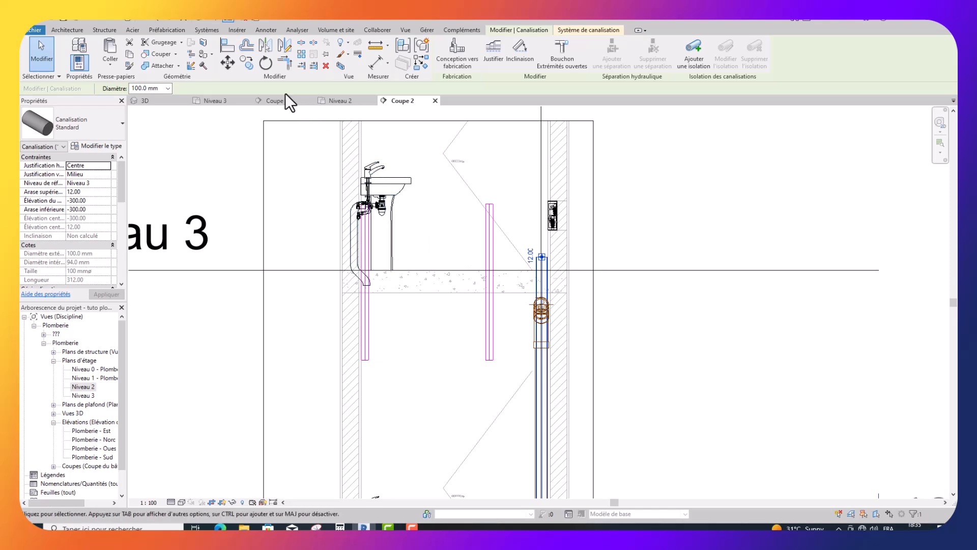
{"action": "left_click", "coordinate": [341, 102]}
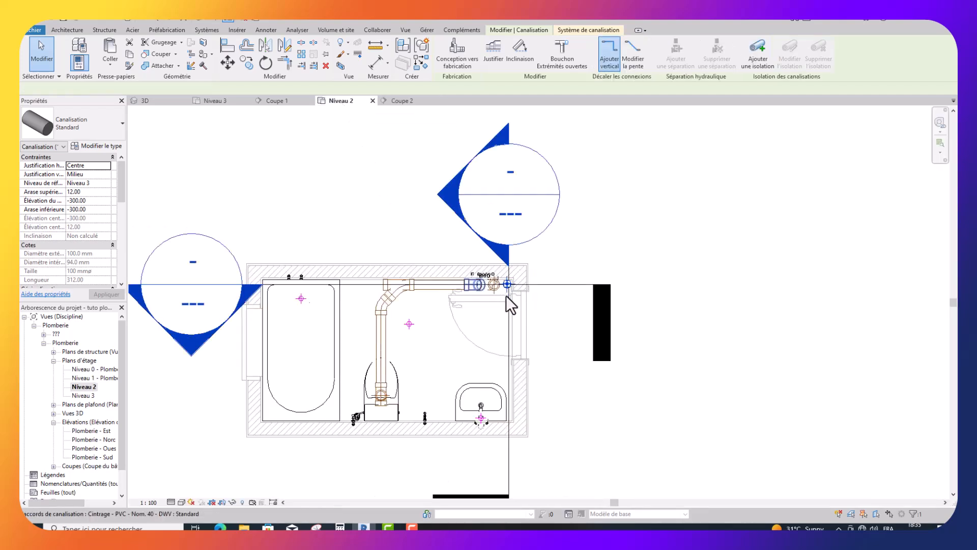
{"action": "scroll", "coordinate": [499, 303], "scroll_direction": "up", "scroll_amount": 2}
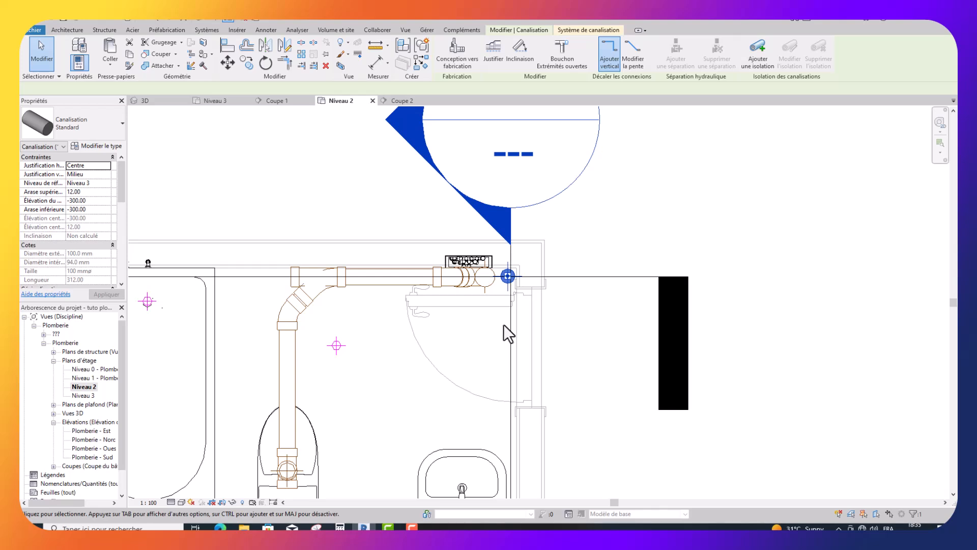
{"action": "left_click_drag", "start_coordinate": [497, 328], "coordinate": [500, 332]}
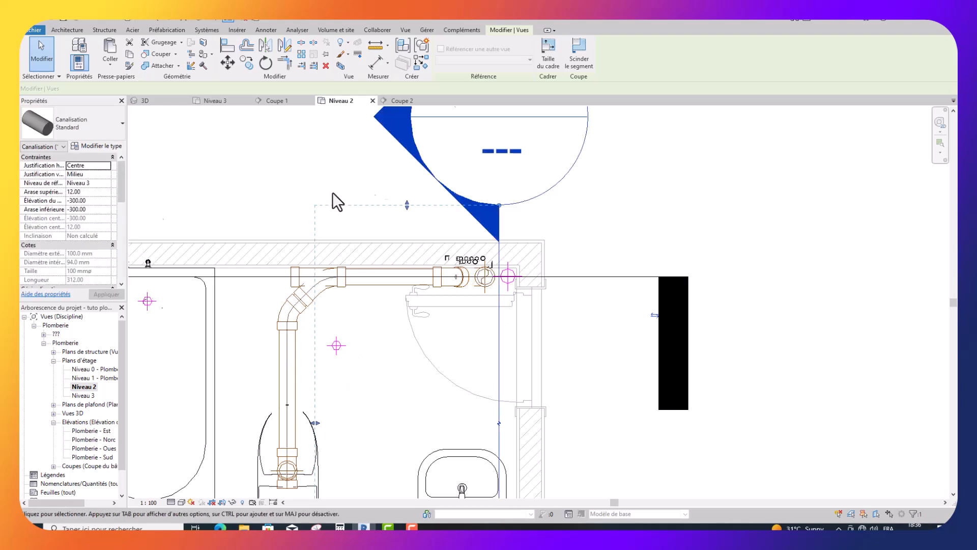
{"action": "scroll", "coordinate": [332, 193], "scroll_direction": "down", "scroll_amount": 2}
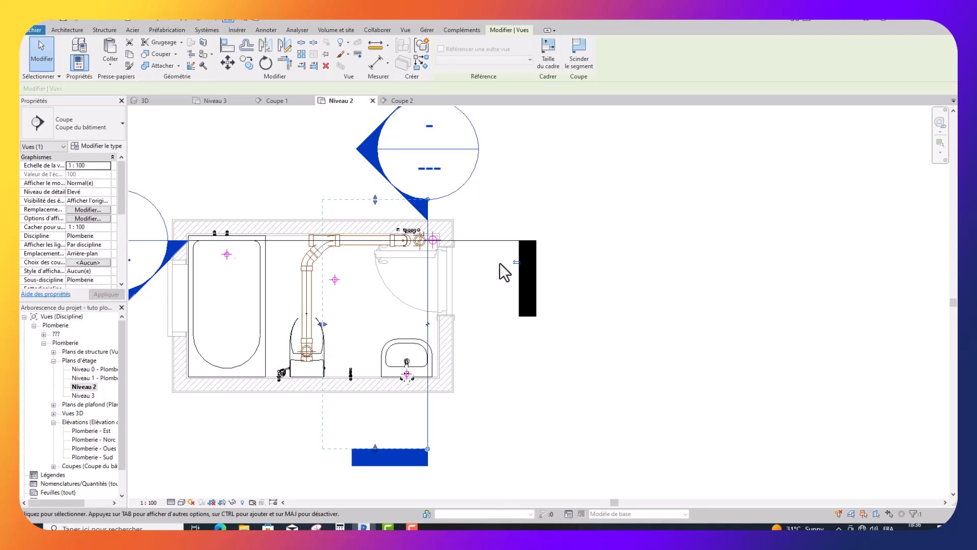
Step: Flip Coupe 2 to look toward the door wall and reopen the section view
{"action": "left_click", "coordinate": [515, 263]}
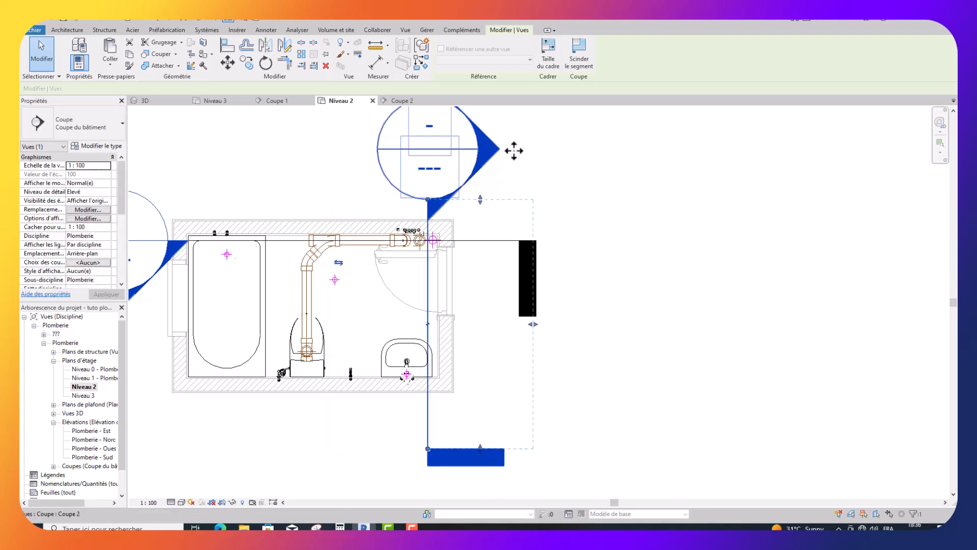
{"action": "key", "text": "Escape"}
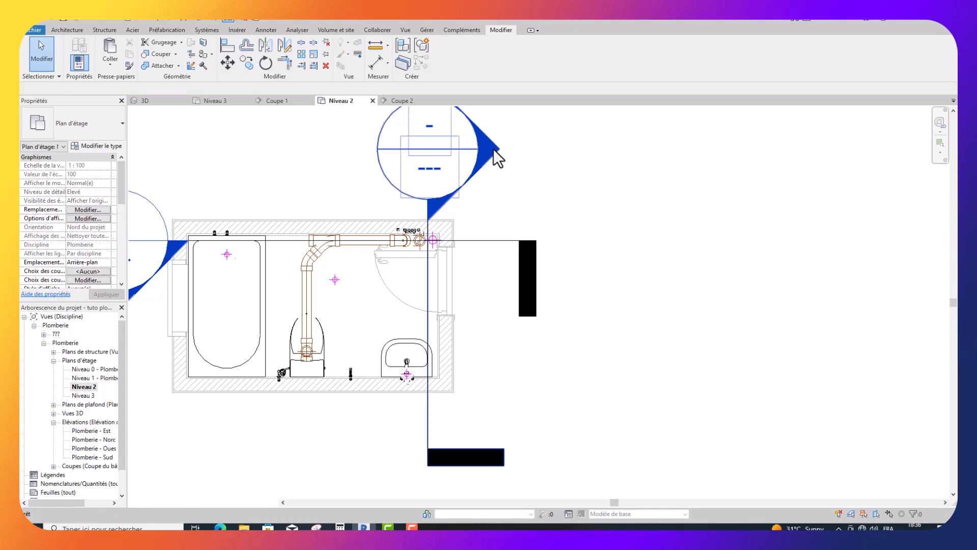
{"action": "double_click", "coordinate": [493, 149]}
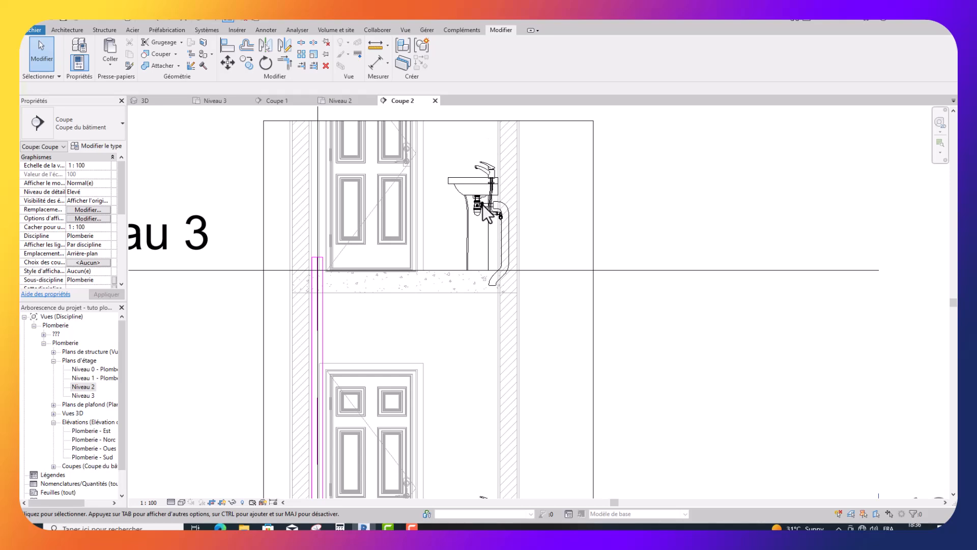
Step: Create a pipe similar to the Eaux Usées stack and draw it down from the stack's top to 40 cm below Niveau 3
{"action": "scroll", "coordinate": [454, 221], "scroll_direction": "down", "scroll_amount": 3}
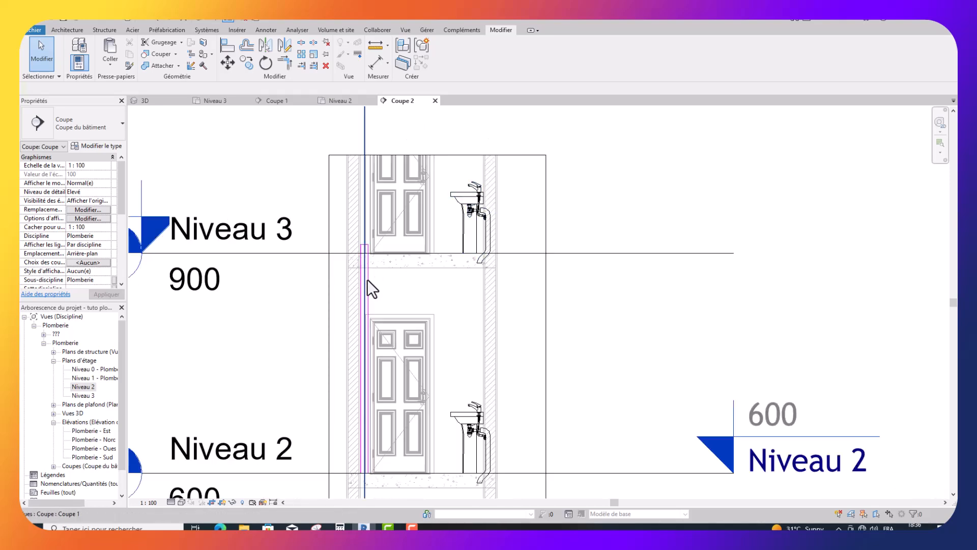
{"action": "left_click", "coordinate": [368, 280]}
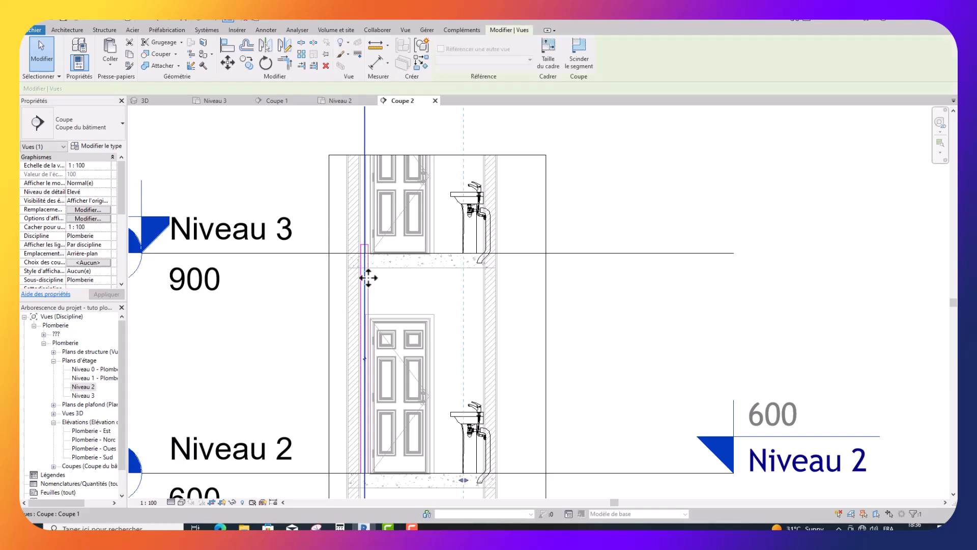
{"action": "key", "text": "Escape"}
{"action": "scroll", "coordinate": [368, 276], "scroll_direction": "up", "scroll_amount": 2}
{"action": "scroll", "coordinate": [367, 276], "scroll_direction": "up", "scroll_amount": 1}
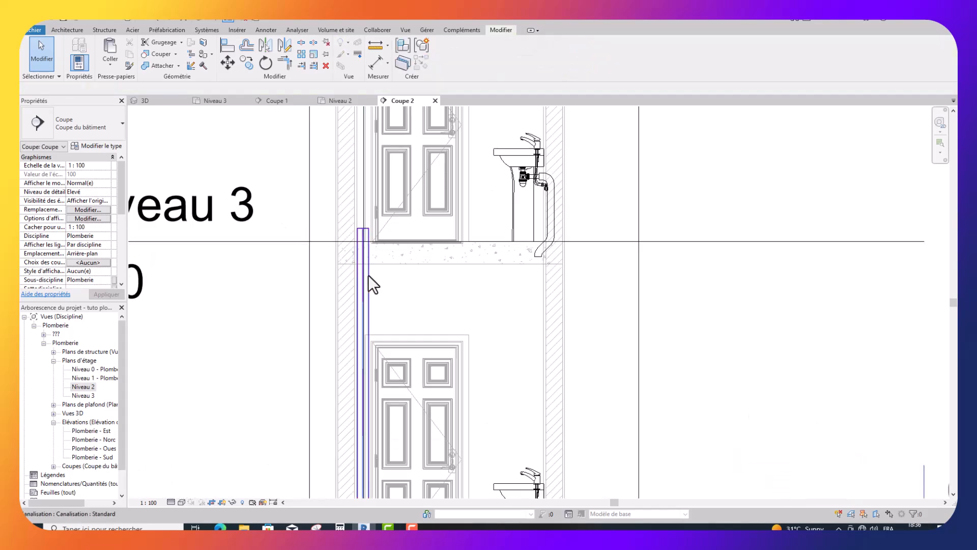
{"action": "left_click", "coordinate": [368, 275]}
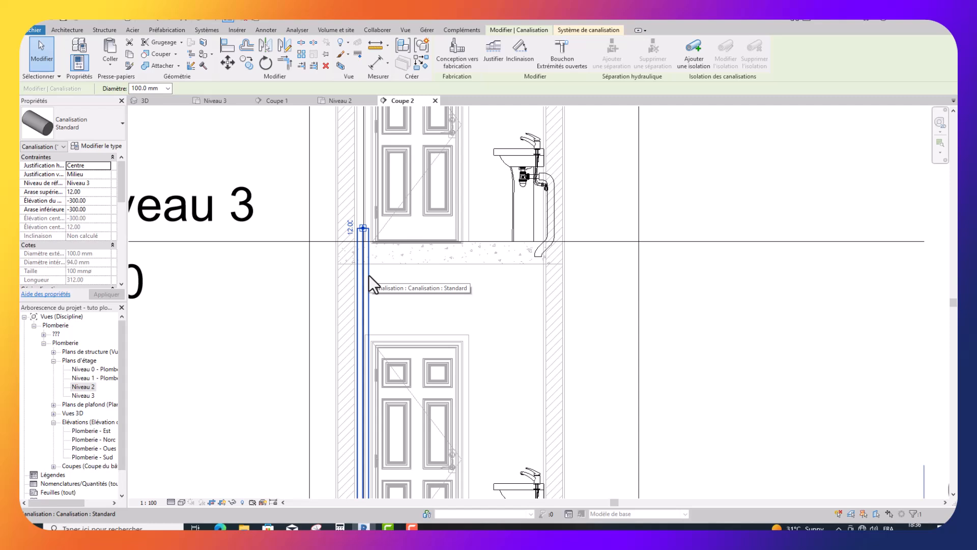
{"action": "right_click", "coordinate": [369, 275]}
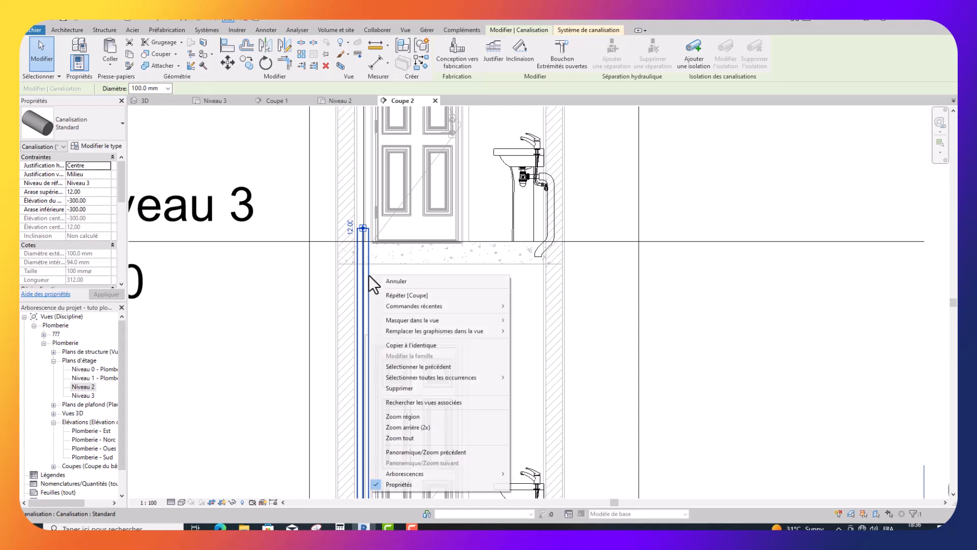
{"action": "left_click", "coordinate": [406, 345]}
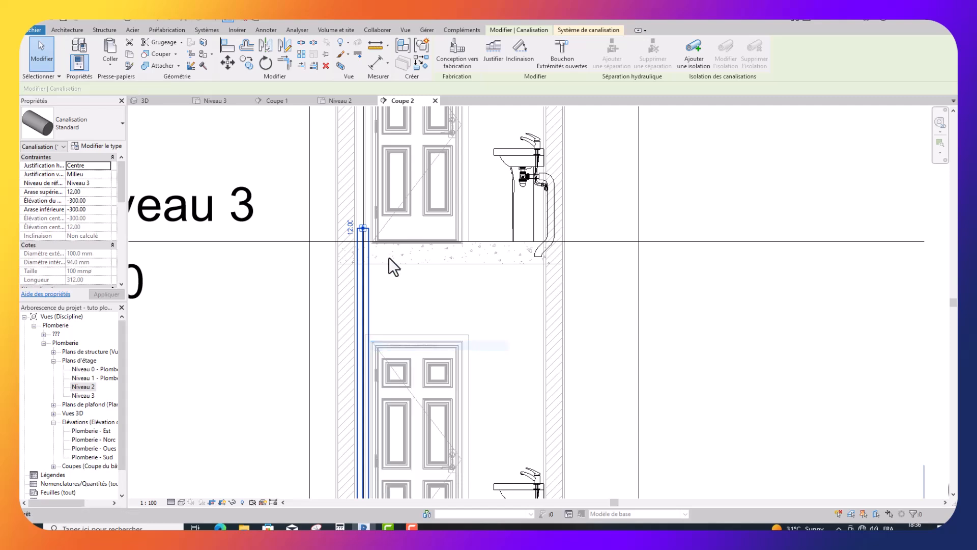
{"action": "left_click", "coordinate": [362, 228]}
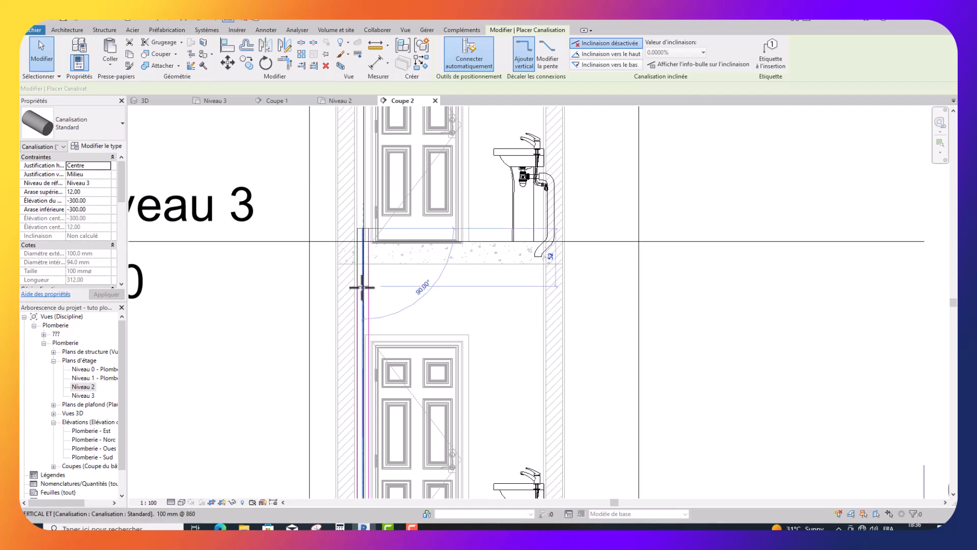
{"action": "left_click", "coordinate": [362, 287]}
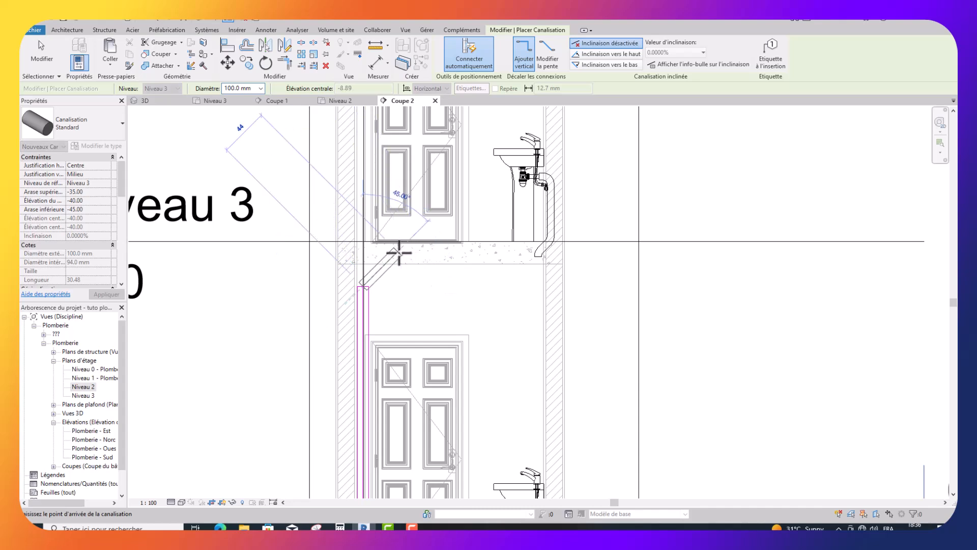
Step: Draw a 100 mm branch from the stack, 45° up and then horizontally toward the washbasin, and turn its lower elbow into a sanitary tee
{"action": "left_click", "coordinate": [399, 251]}
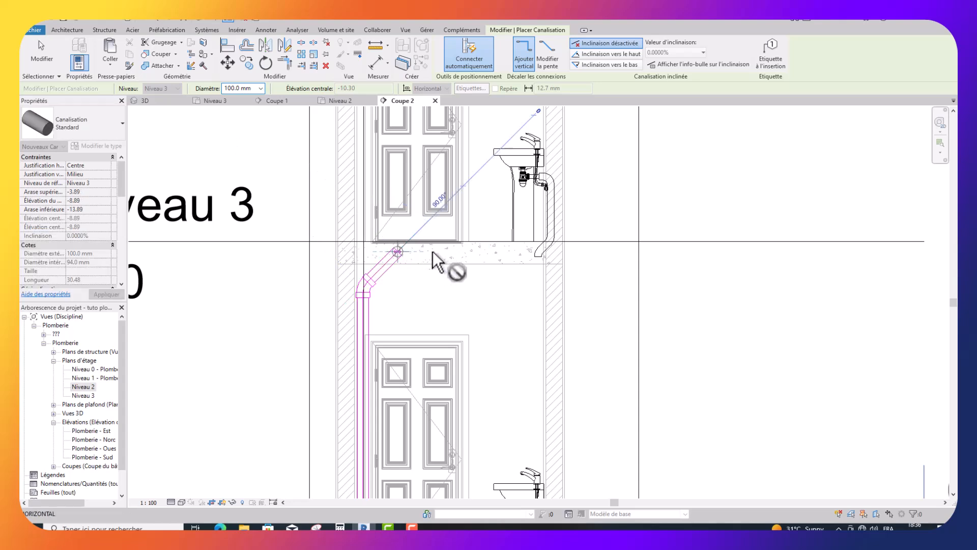
{"action": "left_click", "coordinate": [495, 252]}
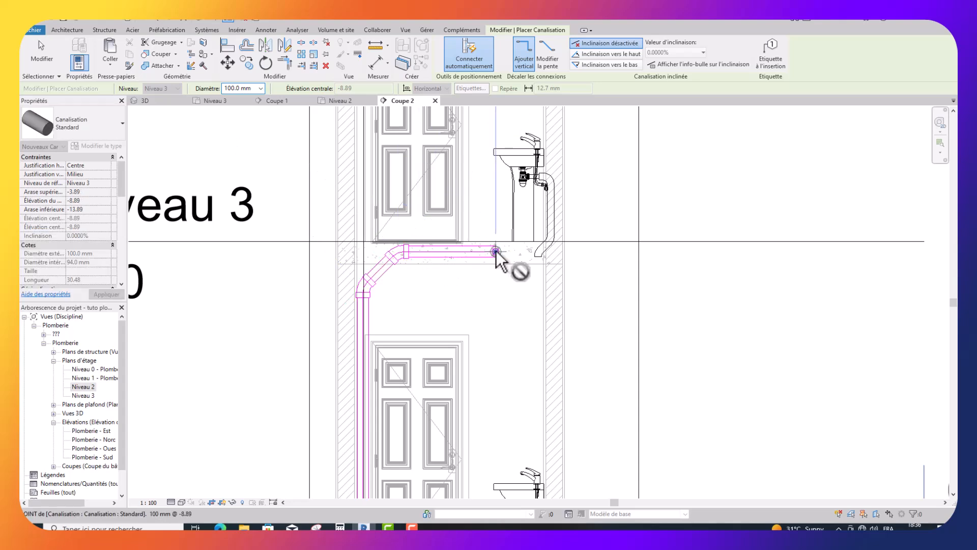
{"action": "key", "text": "Escape"}
{"action": "key", "text": "Escape"}
{"action": "left_click", "coordinate": [368, 285]}
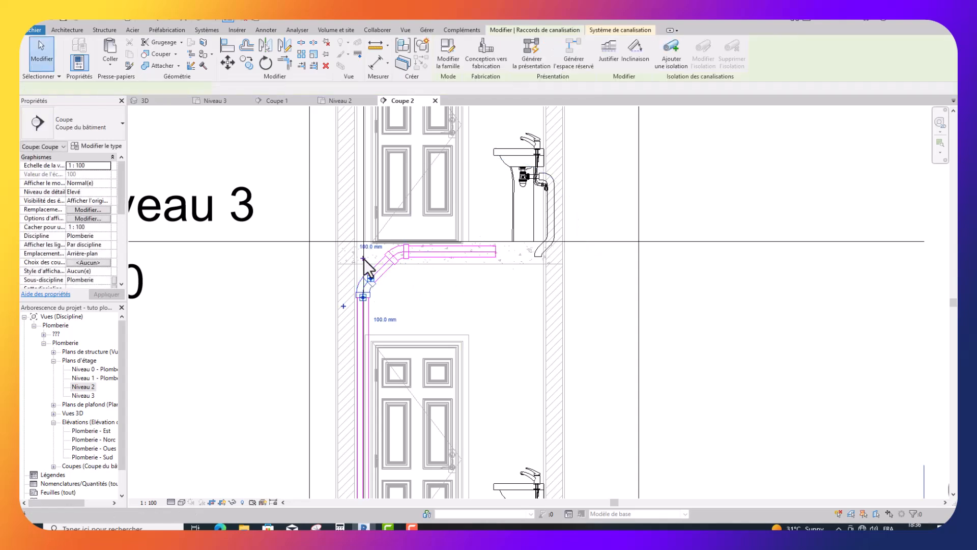
{"action": "left_click", "coordinate": [363, 258]}
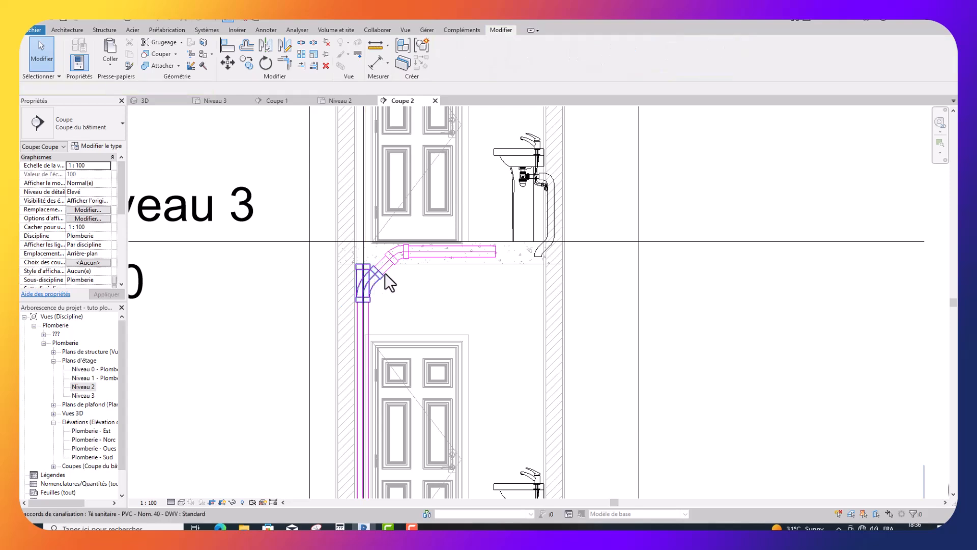
Step: Try to set the sanitary tee's central elevation to -31 cm
{"action": "left_click", "coordinate": [383, 281]}
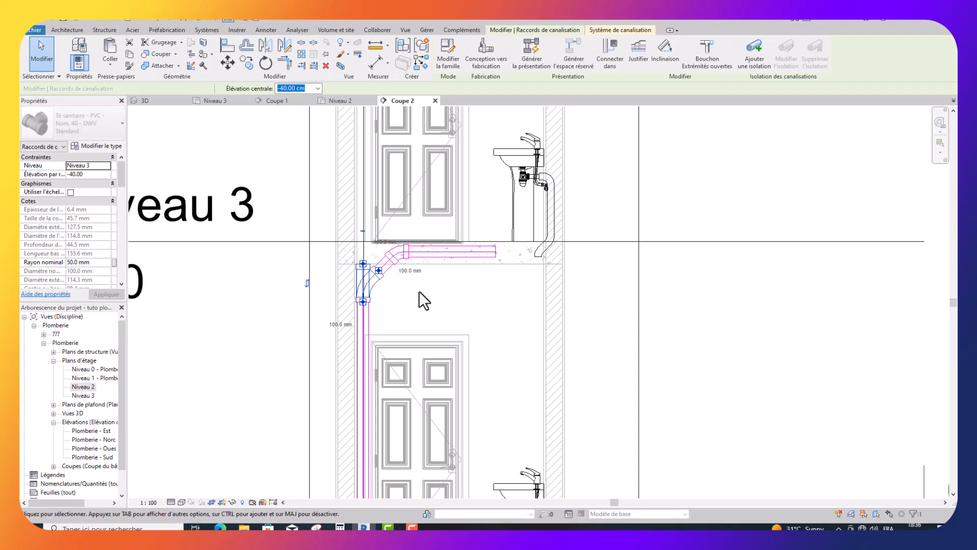
{"action": "type", "text": "-31"}
{"action": "key", "text": "Return"}
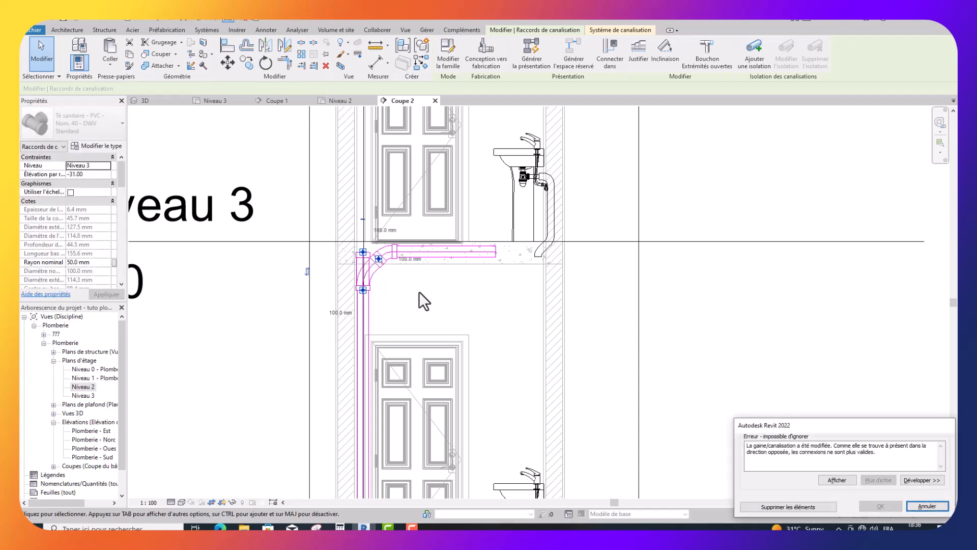
{"action": "left_click", "coordinate": [916, 506]}
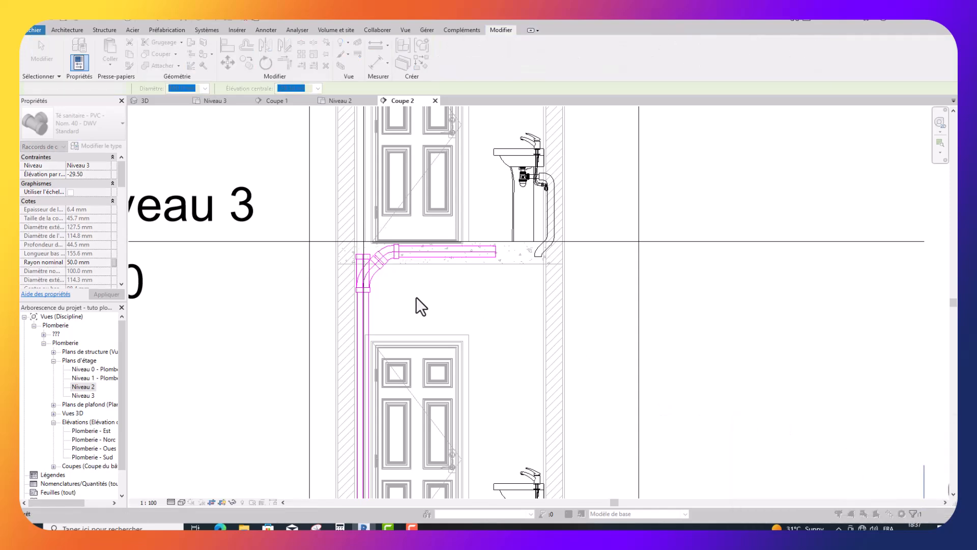
Step: Nudge the upper elbow and the sanitary tee down together until the horizontal branch sits just below the Niveau 3 slab
{"action": "scroll", "coordinate": [410, 290], "scroll_direction": "up", "scroll_amount": 1}
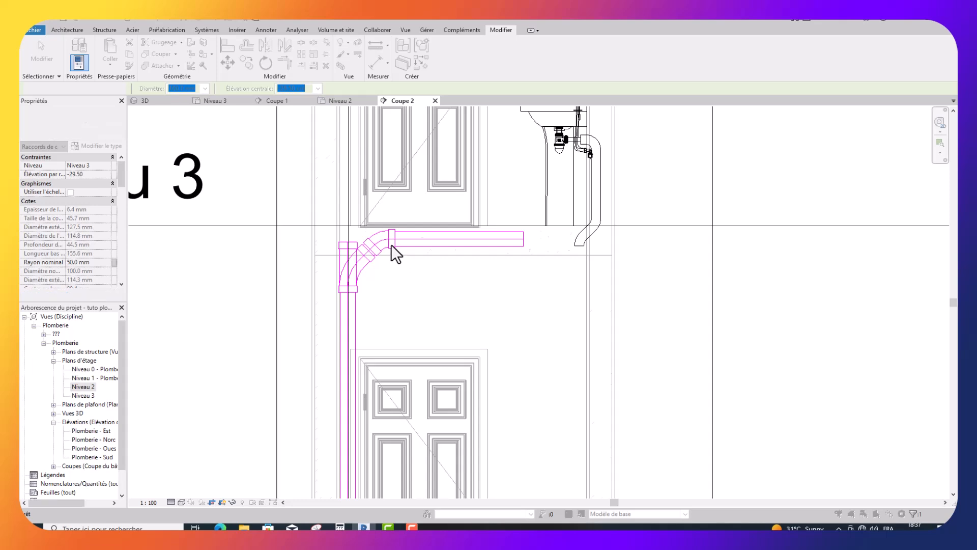
{"action": "left_click", "coordinate": [391, 246]}
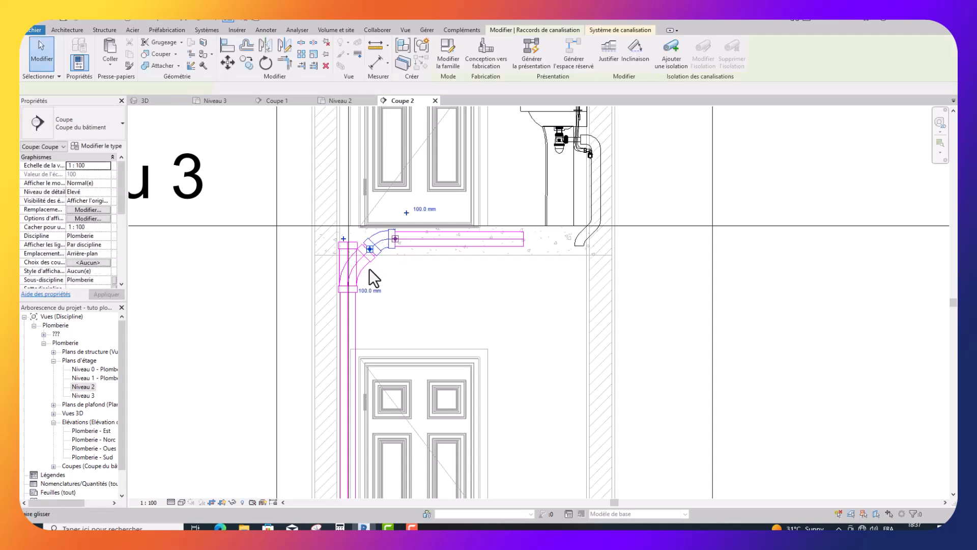
{"action": "left_click", "coordinate": [368, 262], "text": "ctrl"}
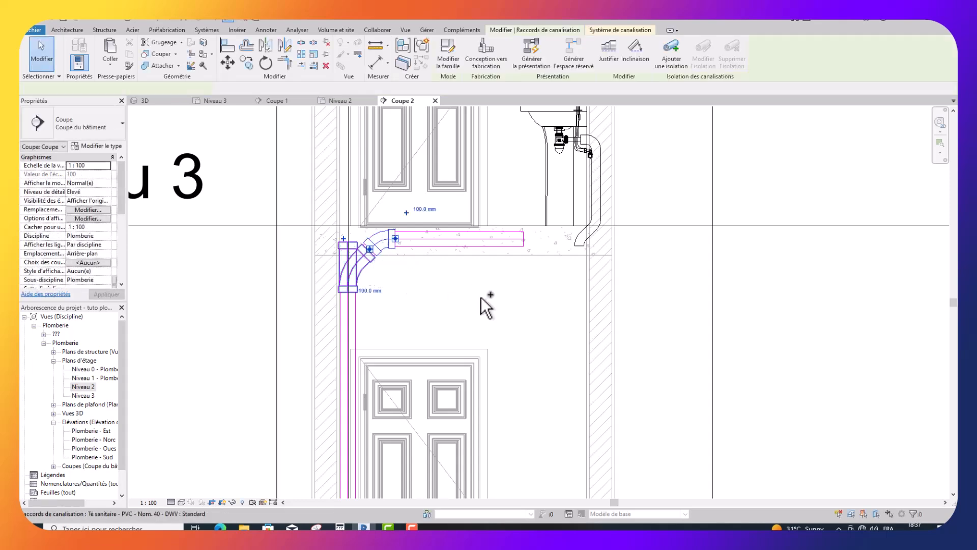
{"action": "key", "text": "Down"}
{"action": "key", "text": "Down"}
{"action": "key", "text": "Down"}
{"action": "key", "text": "Down"}
{"action": "key", "text": "Down"}
{"action": "key", "text": "Down"}
{"action": "key", "text": "Down"}
{"action": "key", "text": "Down"}
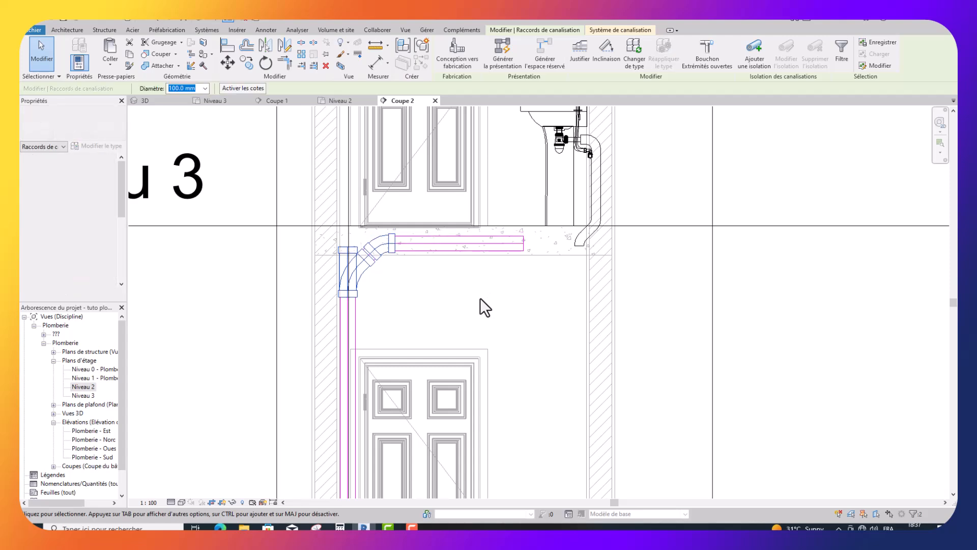
{"action": "key", "text": "Down"}
{"action": "key", "text": "Down"}
{"action": "key", "text": "Down"}
{"action": "key", "text": "Down"}
{"action": "key", "text": "Down"}
{"action": "key", "text": "Down"}
{"action": "key", "text": "Down"}
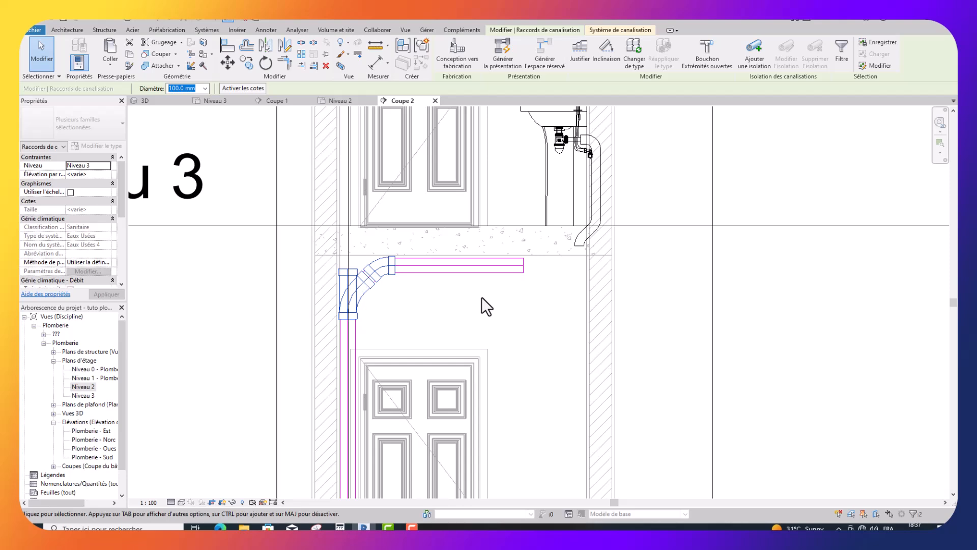
{"action": "key", "text": "Down"}
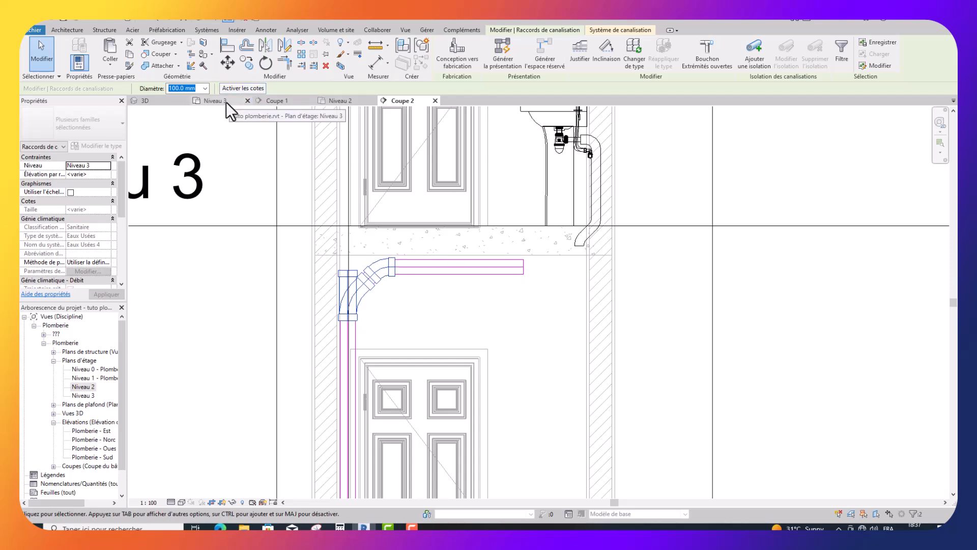
Step: Return to the Niveau 2 plan and review the filters in its visibility/graphics overrides
{"action": "left_click", "coordinate": [338, 102]}
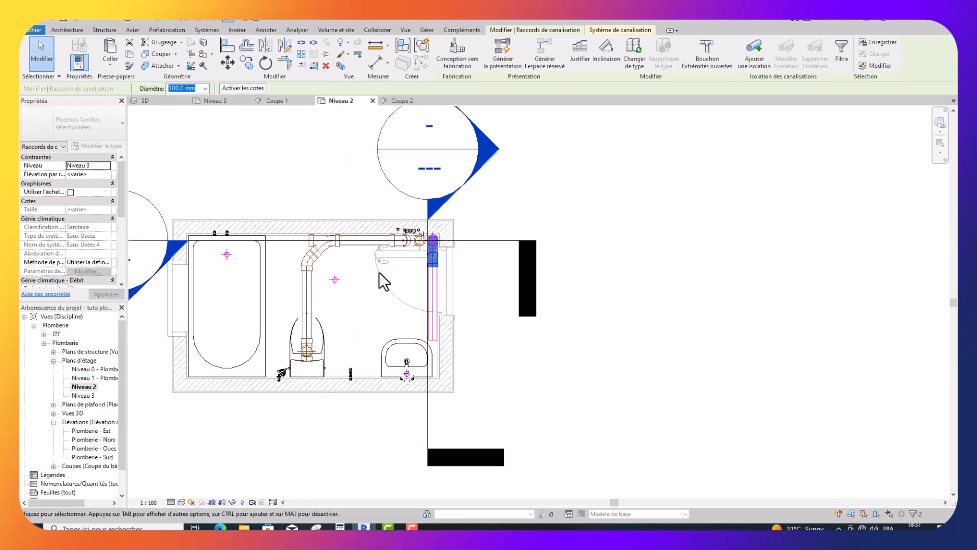
{"action": "left_click", "coordinate": [400, 279]}
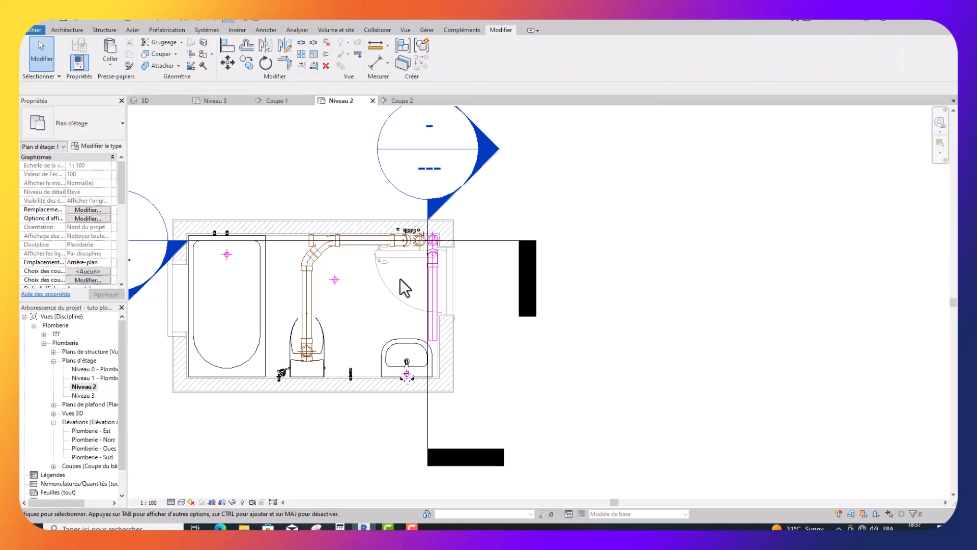
{"action": "scroll", "coordinate": [400, 279], "scroll_direction": "up", "scroll_amount": 2}
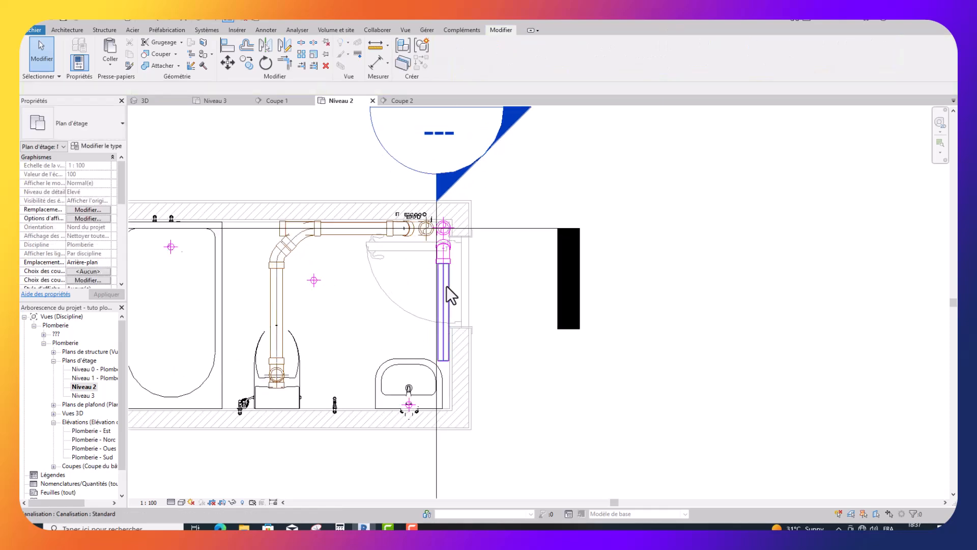
{"action": "key", "text": "v"}
{"action": "key", "text": "g"}
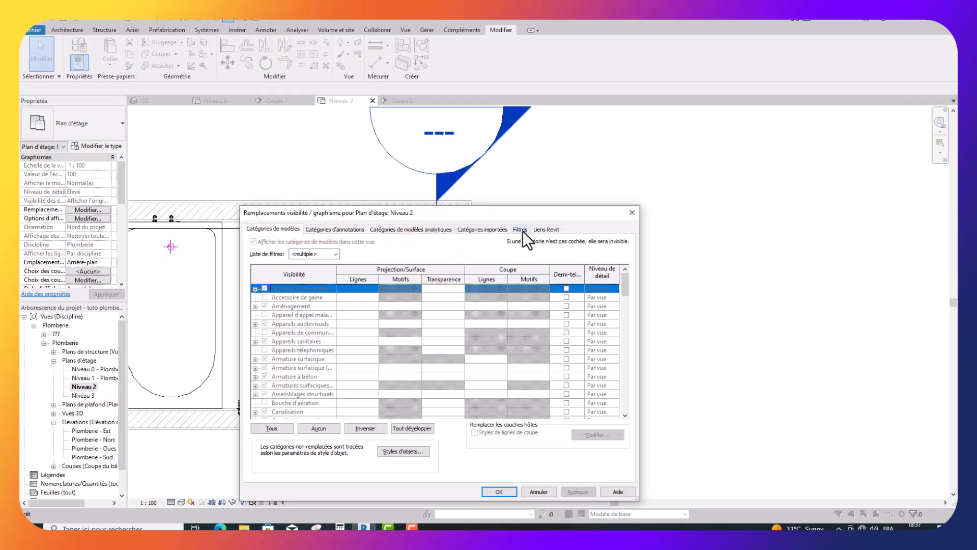
{"action": "left_click", "coordinate": [523, 230]}
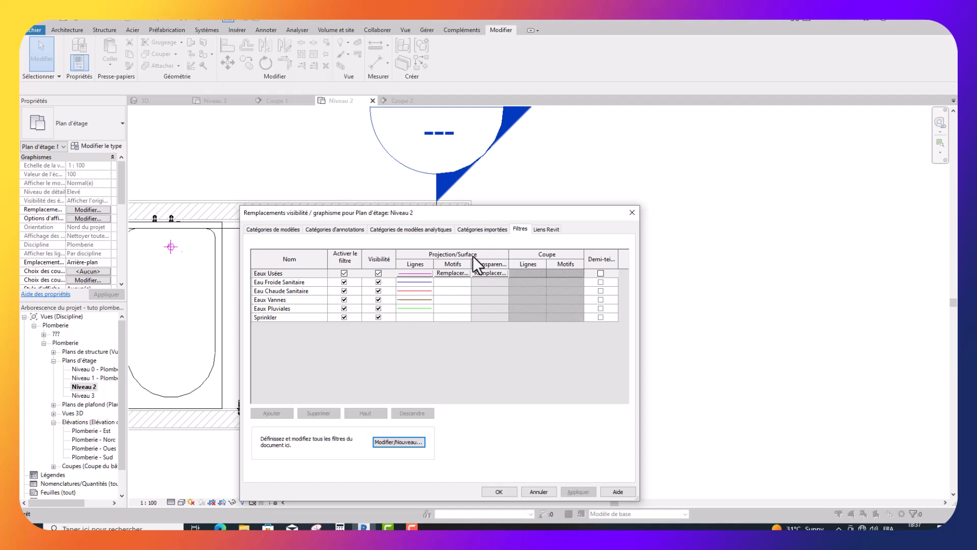
{"action": "left_click", "coordinate": [631, 213]}
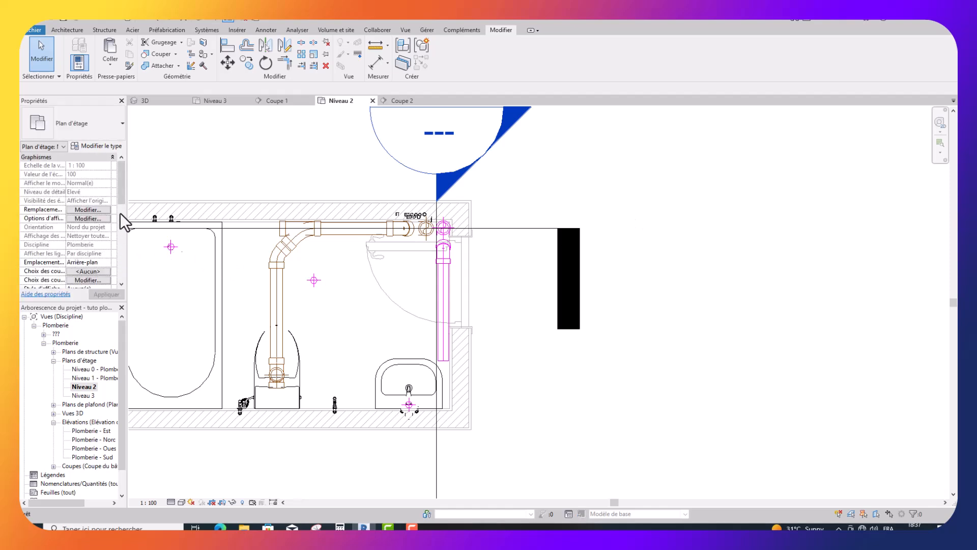
Step: Remove the Plan de plomberie template from the Niveau 2 view by assigning <Aucun>
{"action": "left_click_drag", "start_coordinate": [122, 189], "coordinate": [123, 196]}
{"action": "left_click_drag", "start_coordinate": [123, 209], "coordinate": [122, 247]}
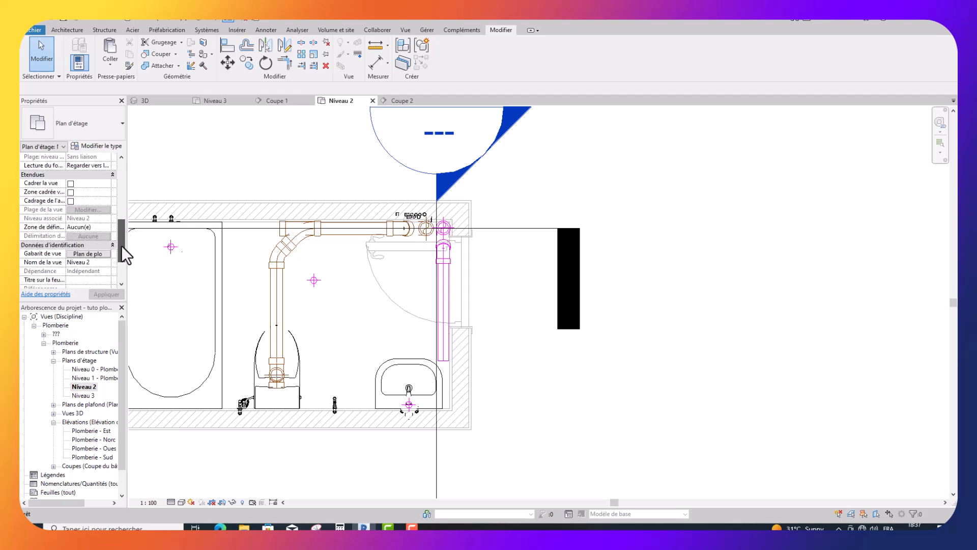
{"action": "left_click", "coordinate": [96, 252]}
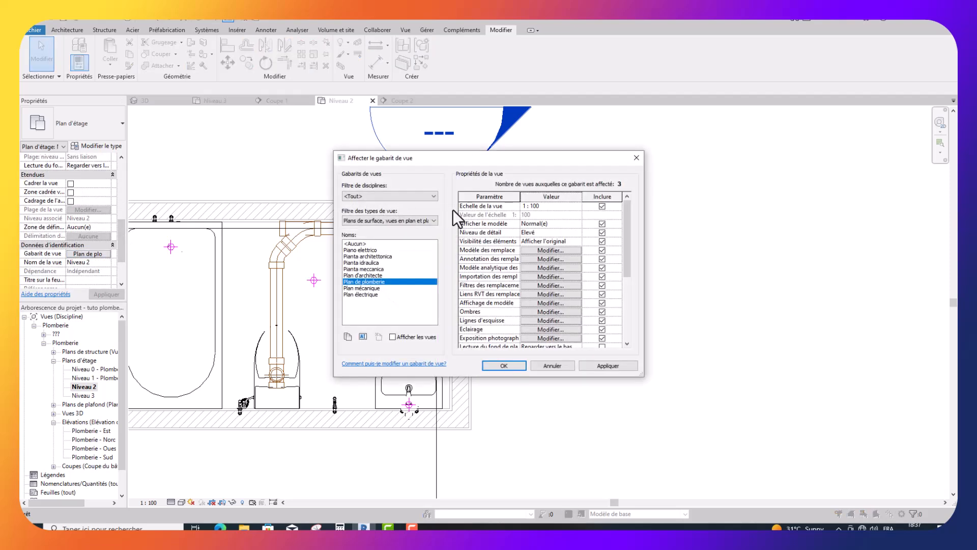
{"action": "left_click", "coordinate": [360, 243]}
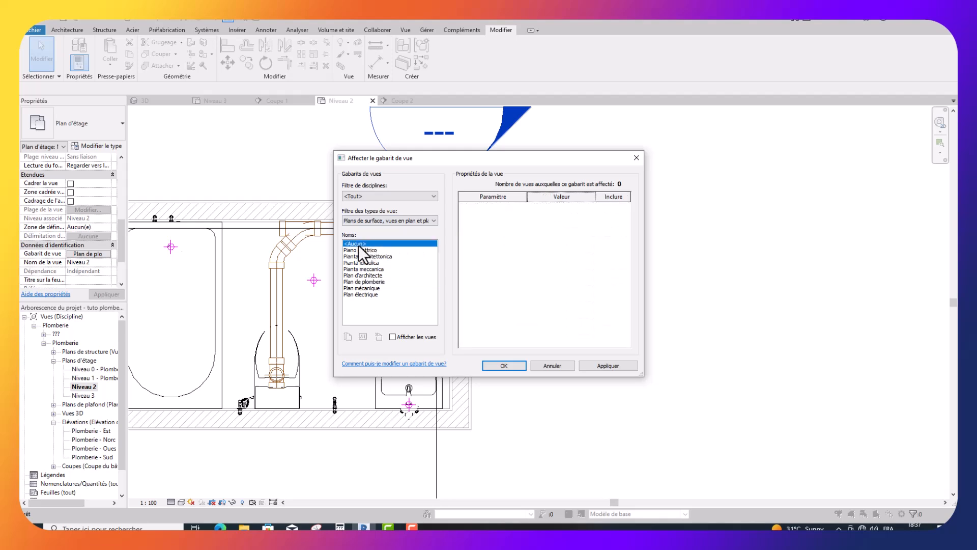
{"action": "left_click", "coordinate": [508, 366]}
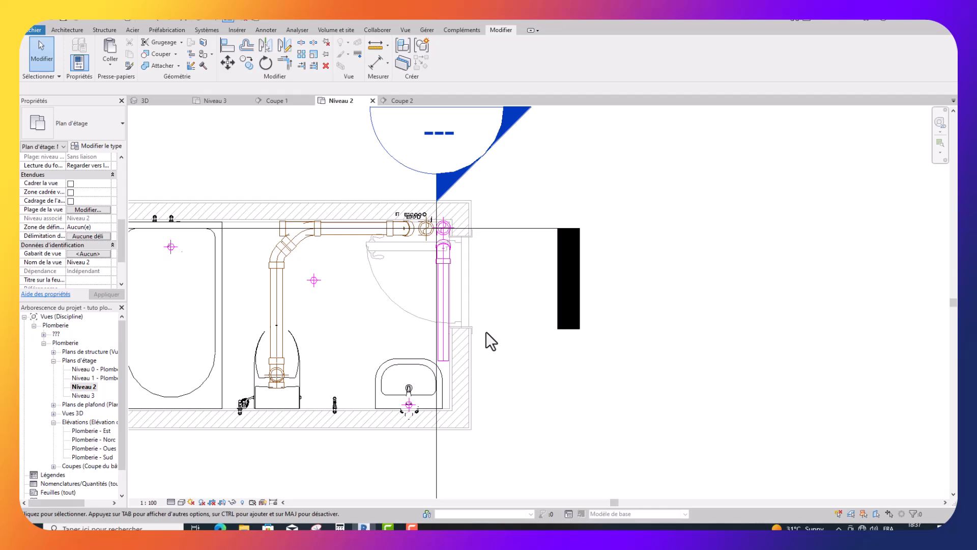
Step: Override the Eaux Usées filter's projection line colour to blue (Bleu) in the Niveau 2 visibility/graphics settings
{"action": "key", "text": "v"}
{"action": "key", "text": "g"}
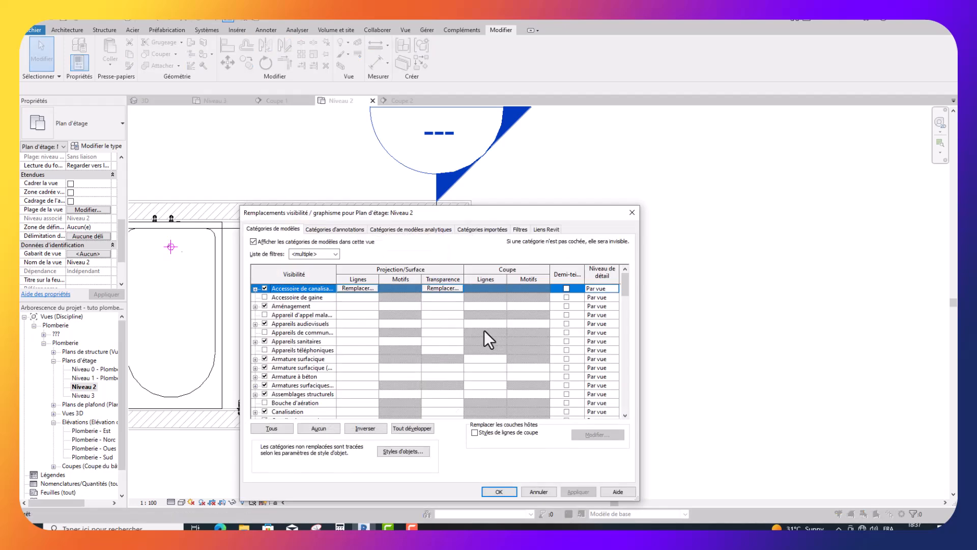
{"action": "left_click", "coordinate": [521, 228]}
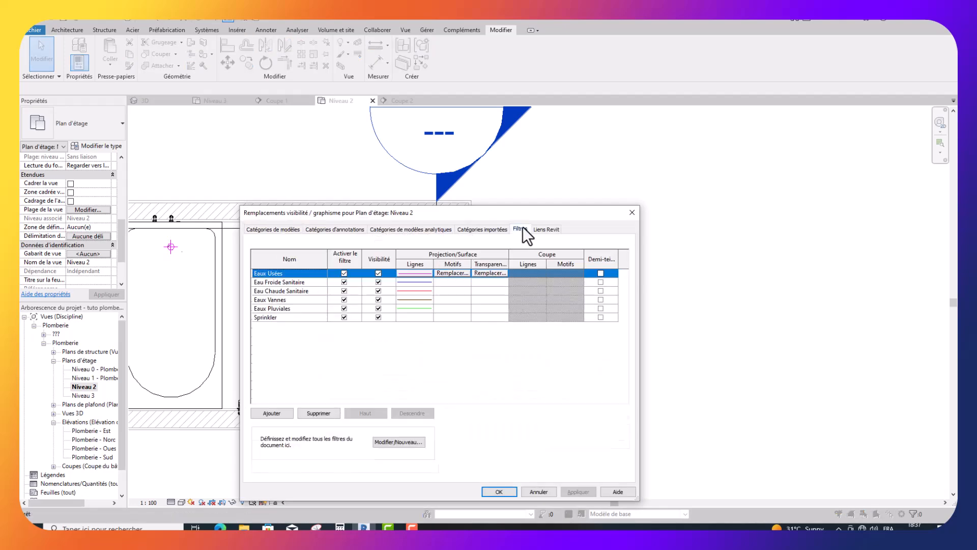
{"action": "left_click", "coordinate": [423, 274]}
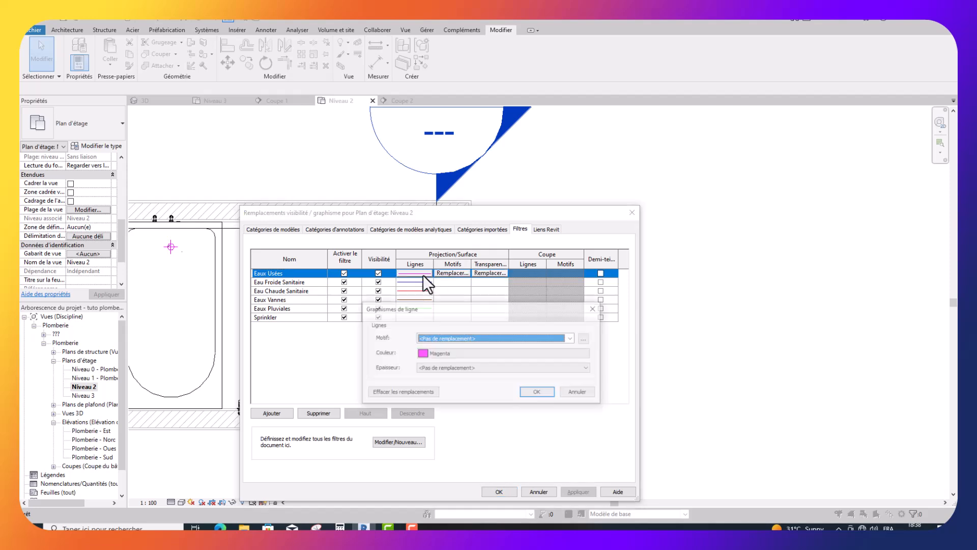
{"action": "left_click", "coordinate": [421, 353]}
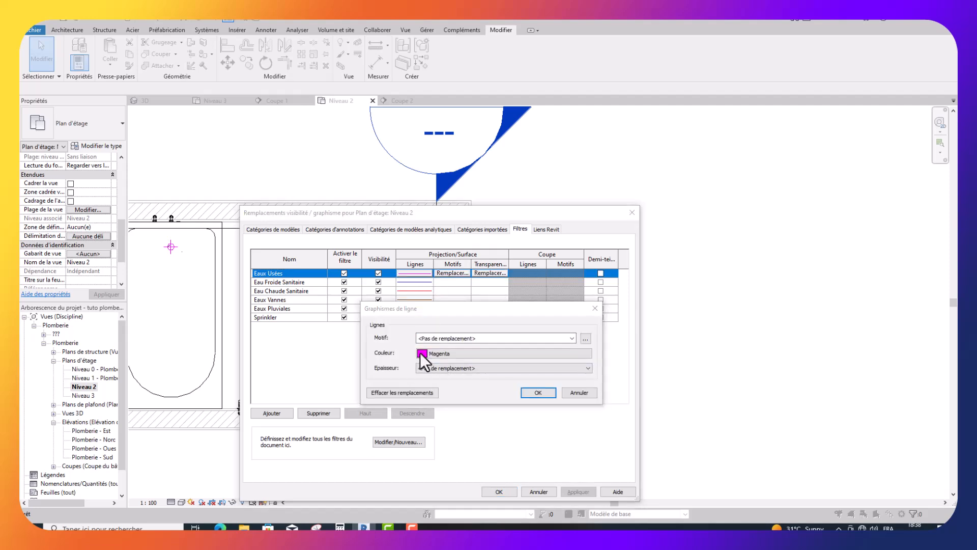
{"action": "left_click", "coordinate": [444, 378]}
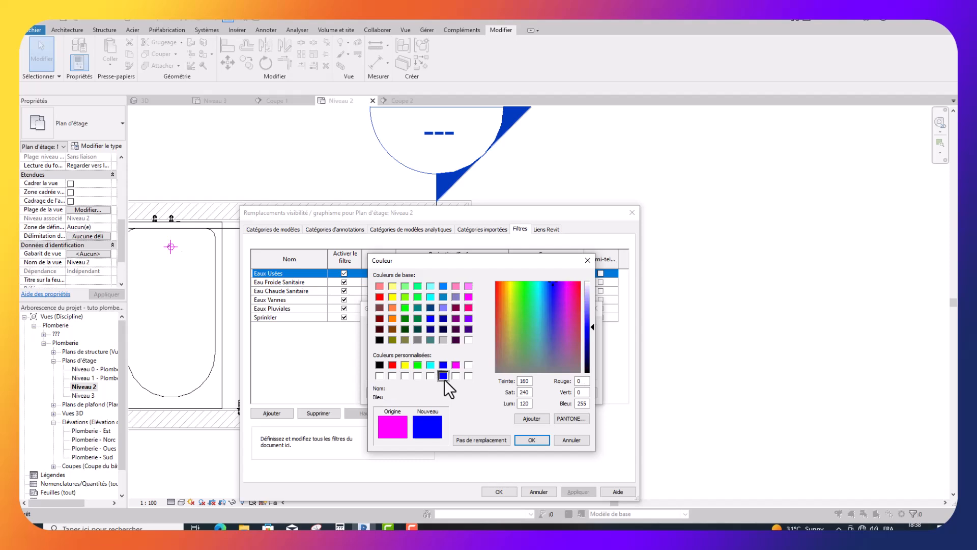
{"action": "left_click", "coordinate": [524, 436]}
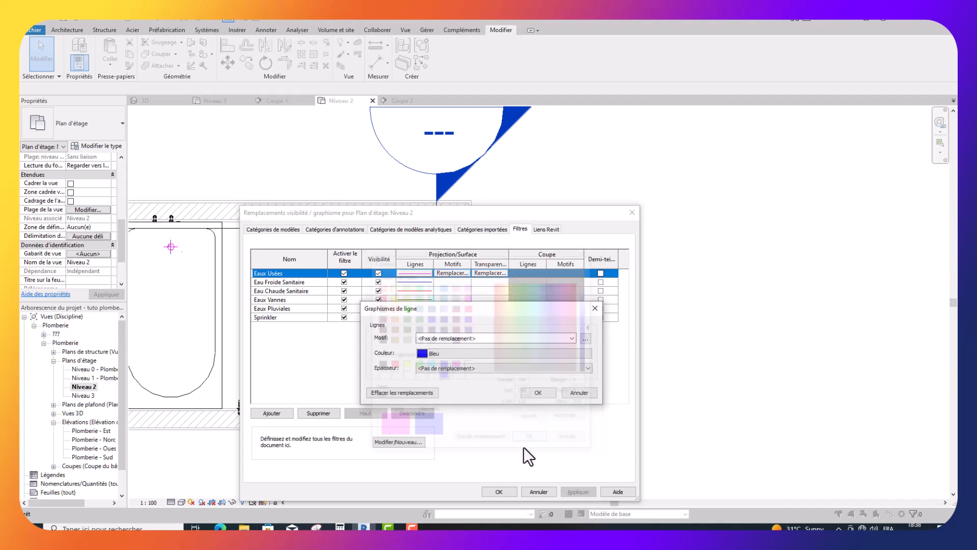
{"action": "left_click", "coordinate": [538, 394]}
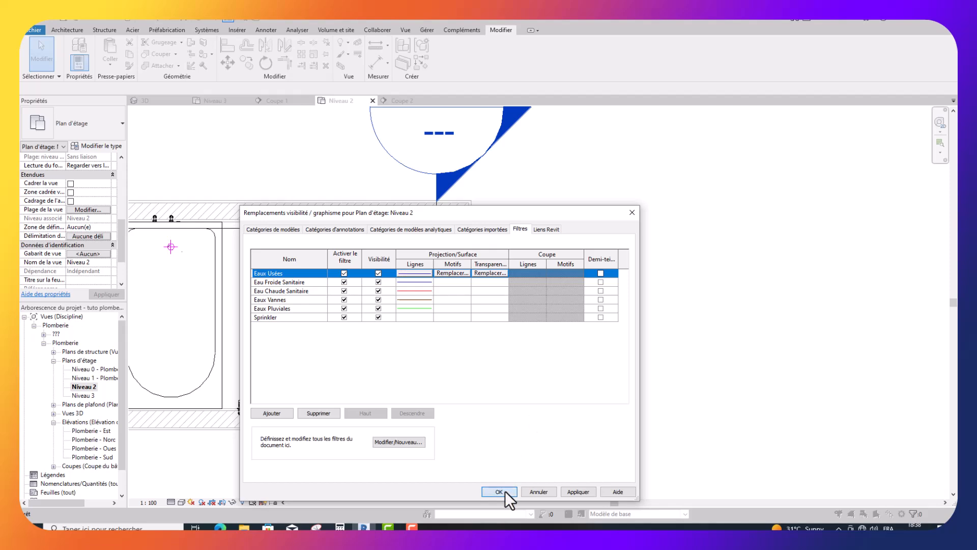
{"action": "left_click", "coordinate": [505, 491]}
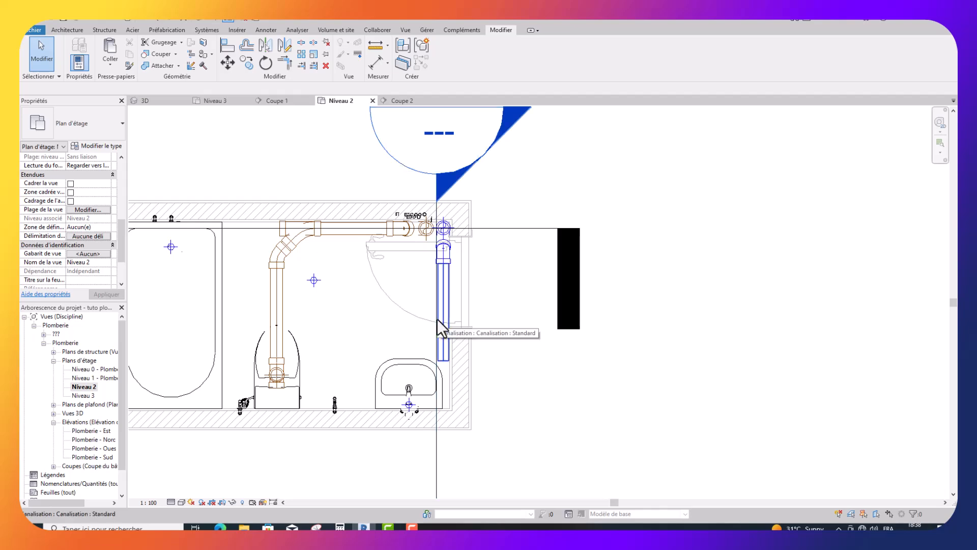
Step: Set the diameter of the straight Eaux Usées branch pipe between the stack elbow and the washbasin to 63 mm
{"action": "scroll", "coordinate": [436, 286], "scroll_direction": "up", "scroll_amount": 2}
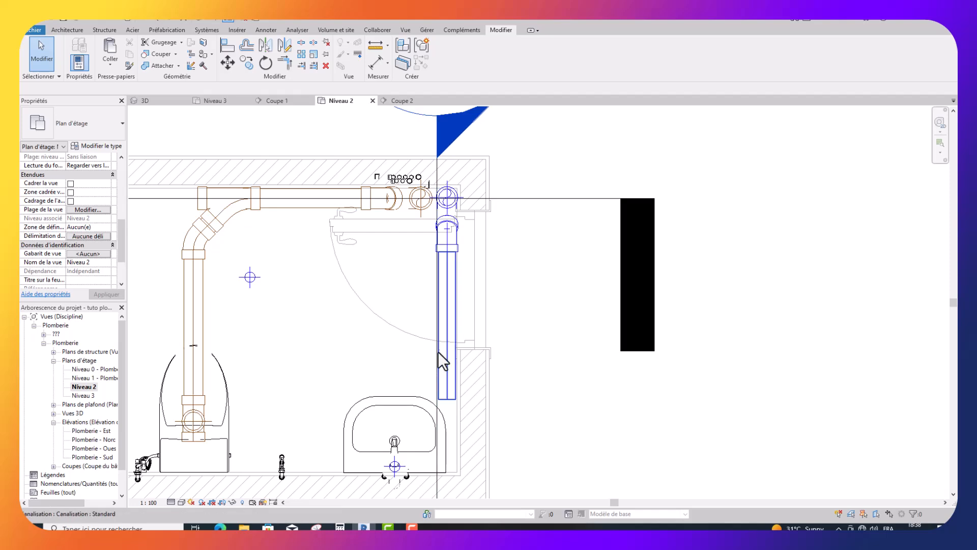
{"action": "left_click", "coordinate": [446, 316]}
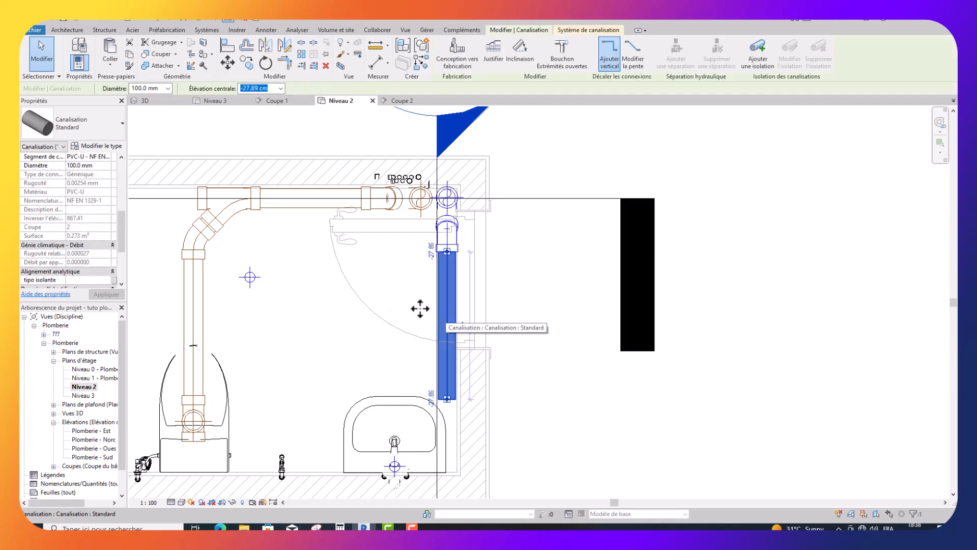
{"action": "left_click", "coordinate": [168, 88]}
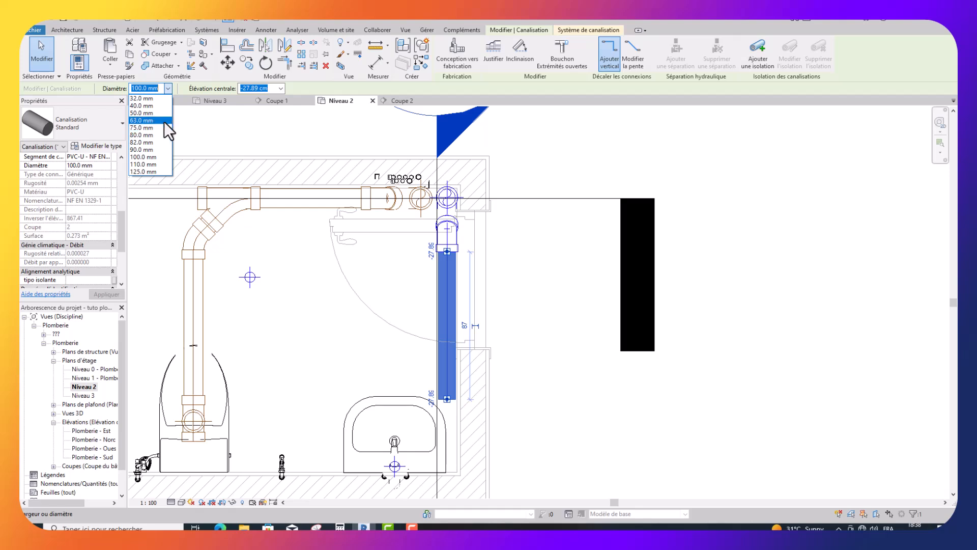
{"action": "left_click", "coordinate": [163, 120]}
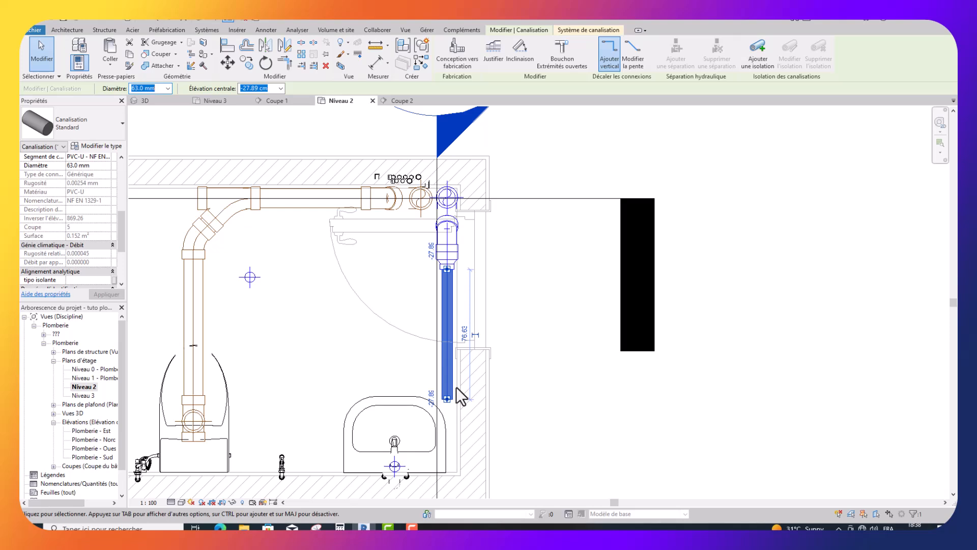
Step: Extend the 63 mm branch from its open end alongside the washbasin and add a 45° segment toward the basin's drain
{"action": "scroll", "coordinate": [460, 396], "scroll_direction": "down", "scroll_amount": 2}
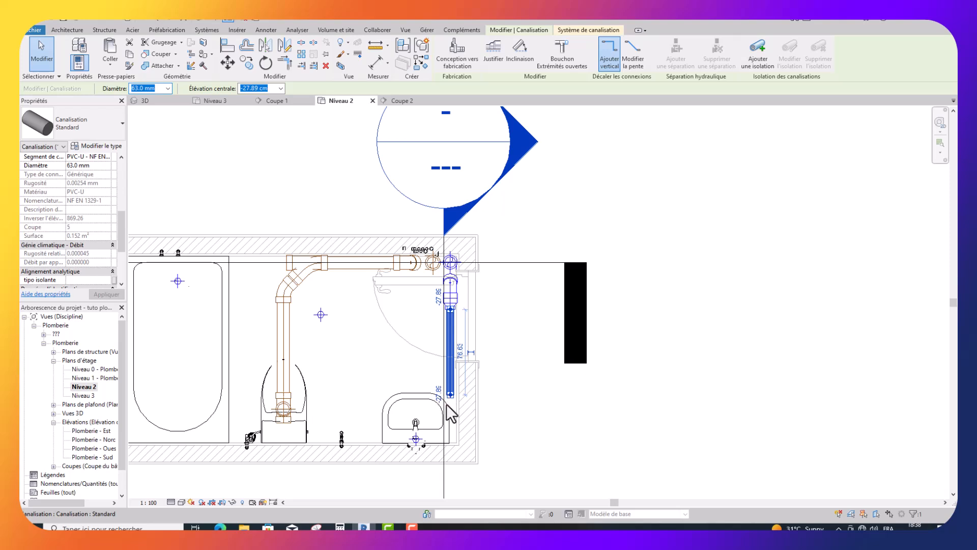
{"action": "scroll", "coordinate": [447, 402], "scroll_direction": "up", "scroll_amount": 2}
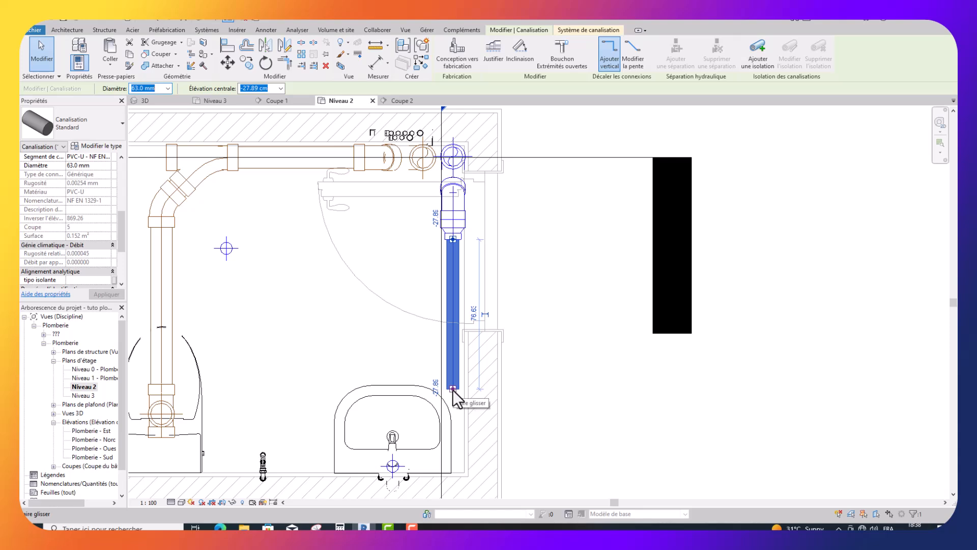
{"action": "right_click", "coordinate": [452, 390]}
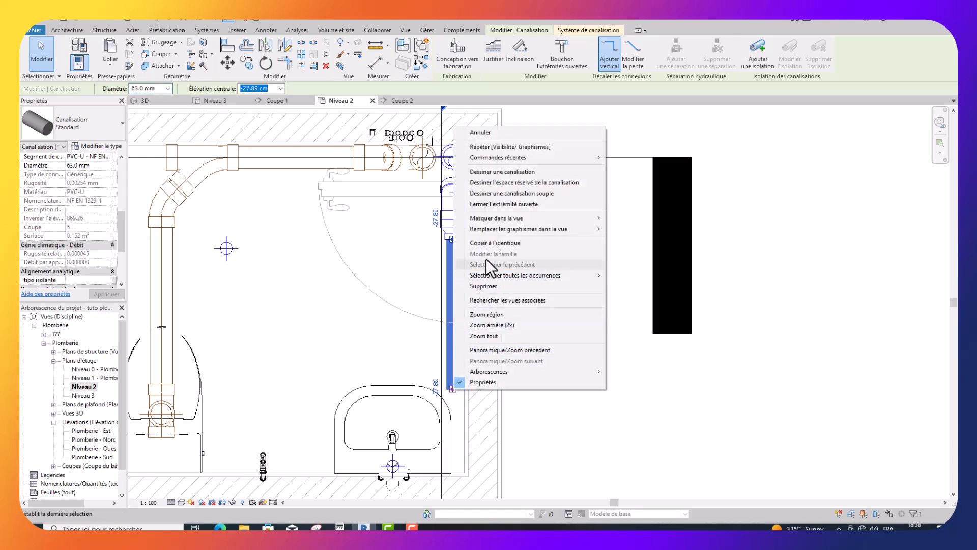
{"action": "left_click", "coordinate": [490, 243]}
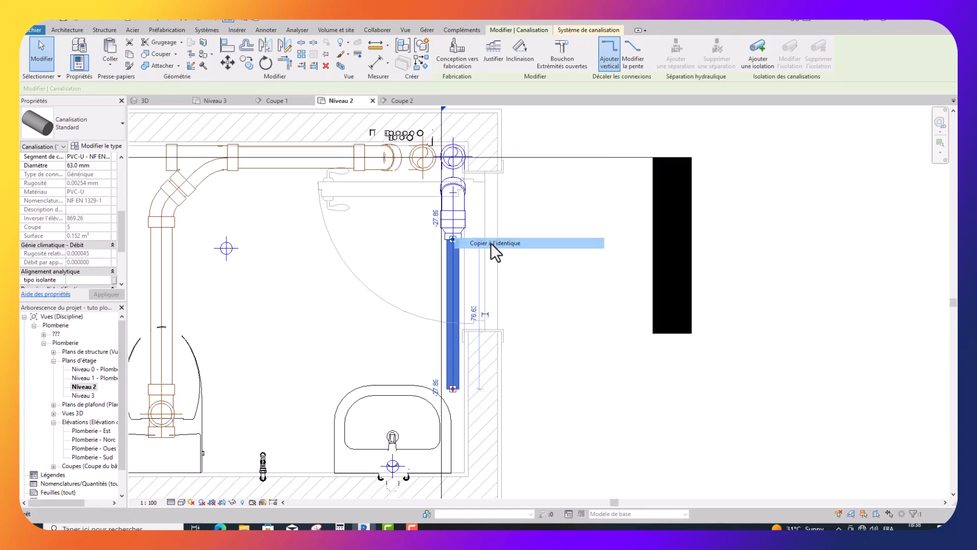
{"action": "left_click", "coordinate": [453, 389]}
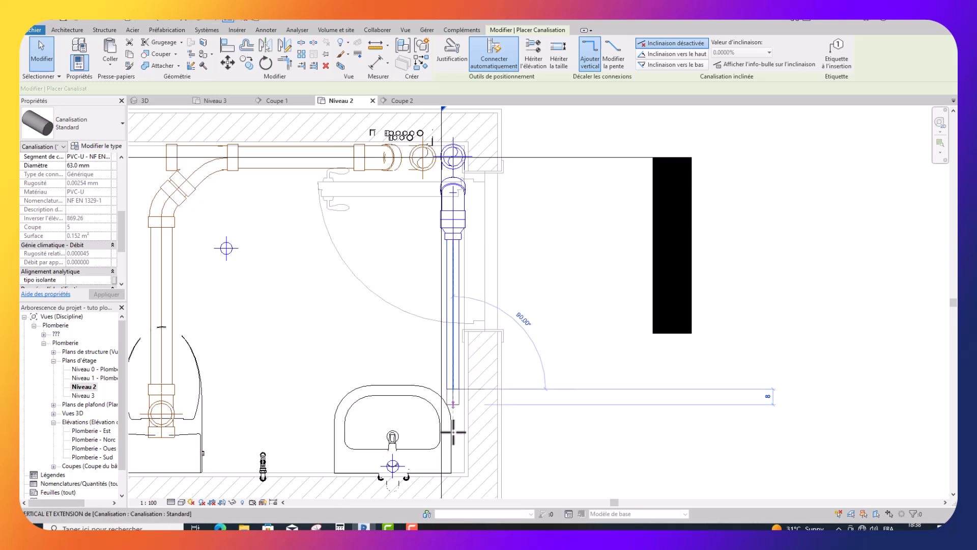
{"action": "left_click", "coordinate": [452, 431]}
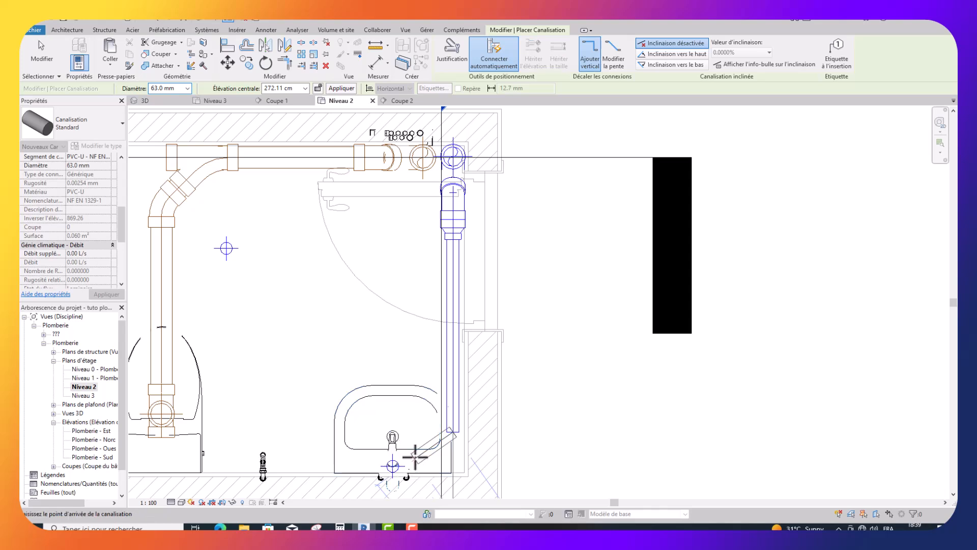
{"action": "scroll", "coordinate": [416, 457], "scroll_direction": "up", "scroll_amount": 4}
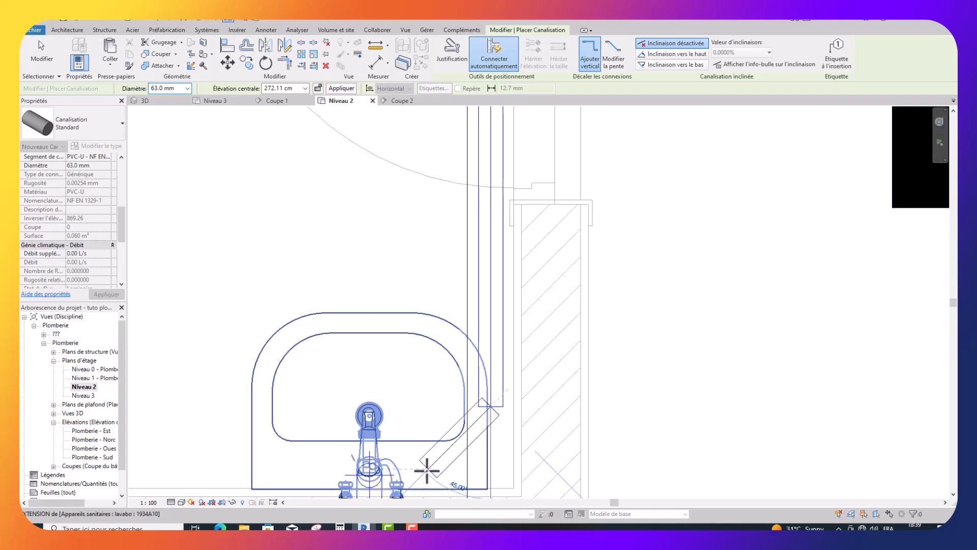
{"action": "left_click", "coordinate": [427, 471]}
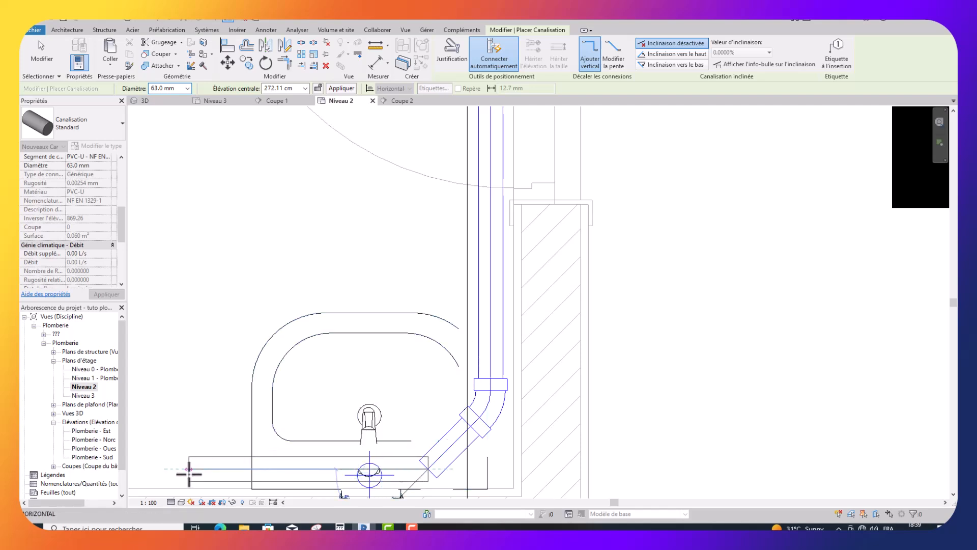
Step: Try a horizontal 63 mm pipe from the 45° segment past the washbasin drain, dismiss the save reminder and undo the pipe
{"action": "left_click", "coordinate": [188, 470]}
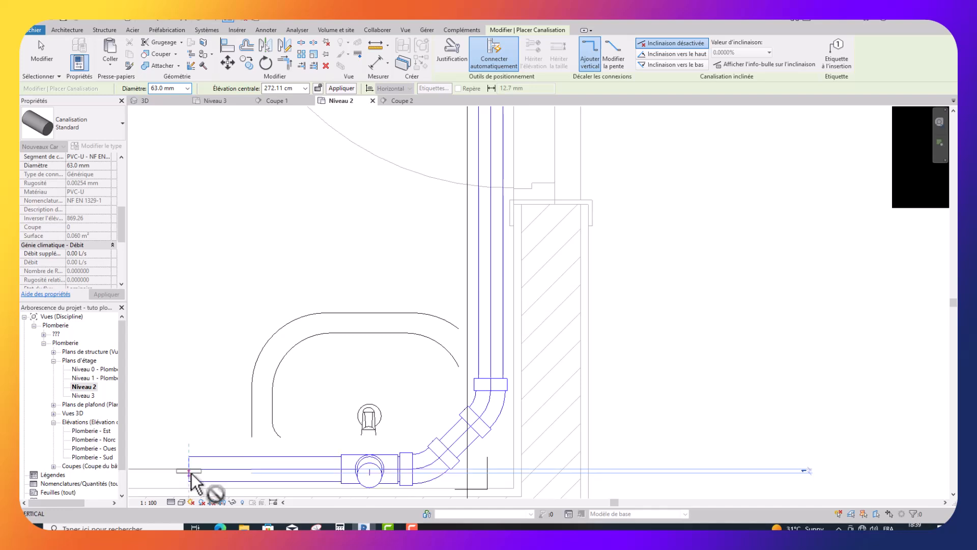
{"action": "key", "text": "Escape"}
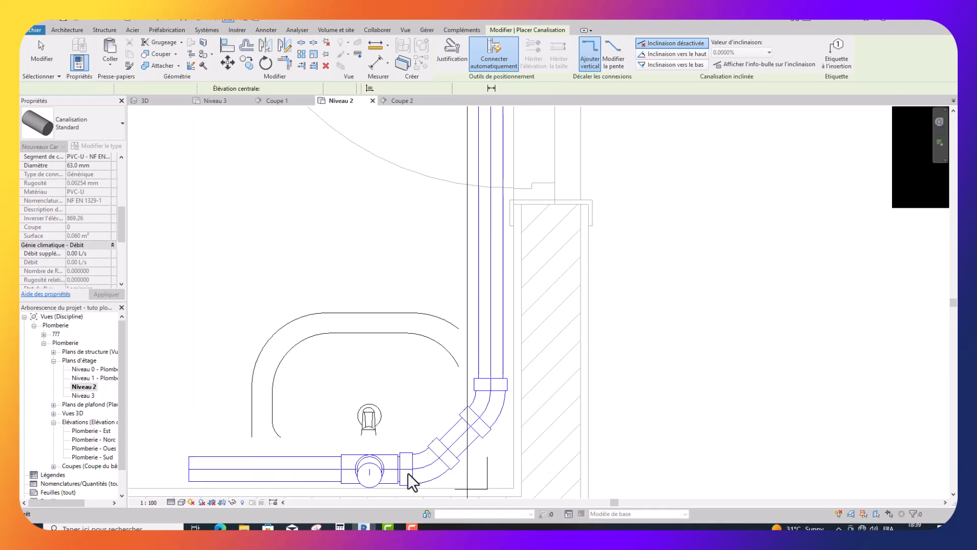
{"action": "scroll", "coordinate": [398, 468], "scroll_direction": "up", "scroll_amount": 3}
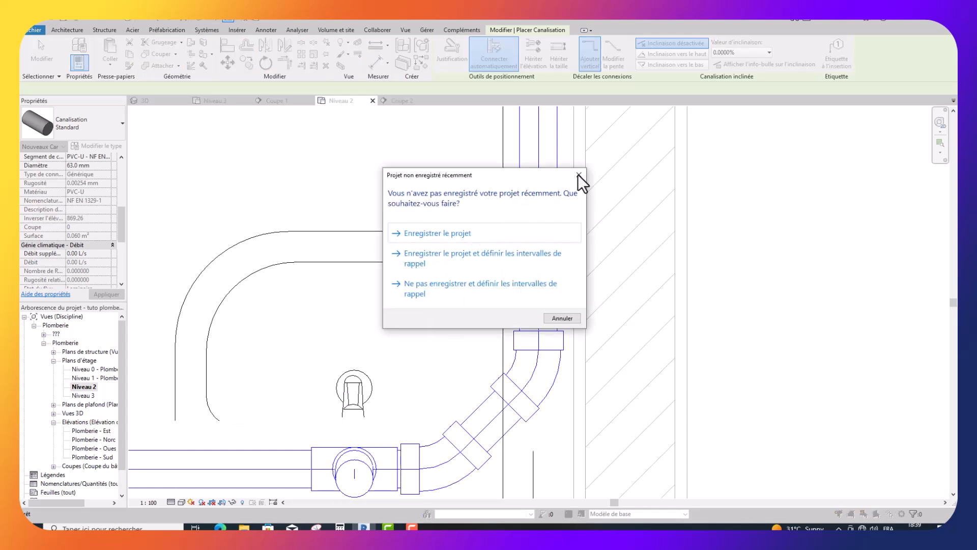
{"action": "left_click", "coordinate": [579, 174]}
{"action": "key", "text": "Escape"}
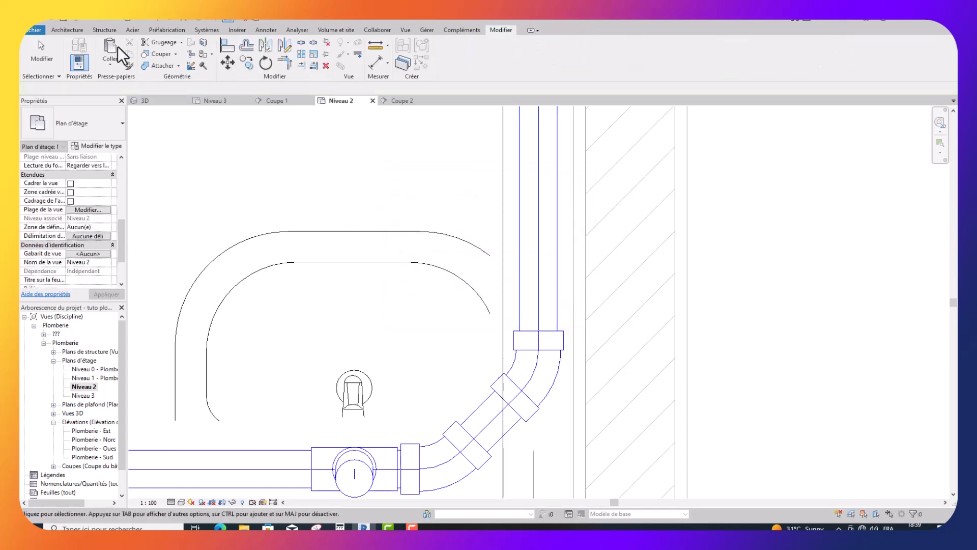
{"action": "left_click", "coordinate": [96, 19]}
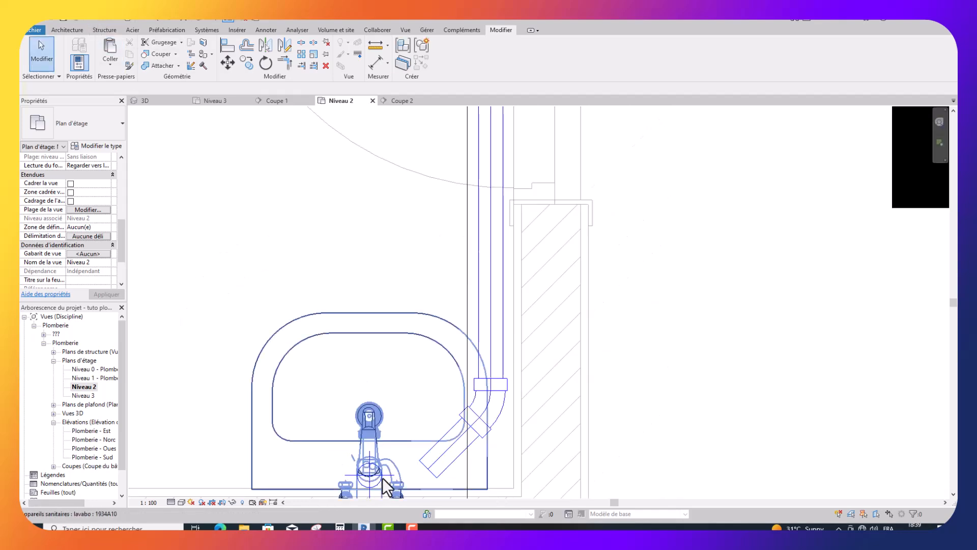
Step: Delete the washbasin's vertical drain pipe and draw a horizontal 63 mm pipe from the 45° segment past the basin
{"action": "left_click", "coordinate": [385, 484]}
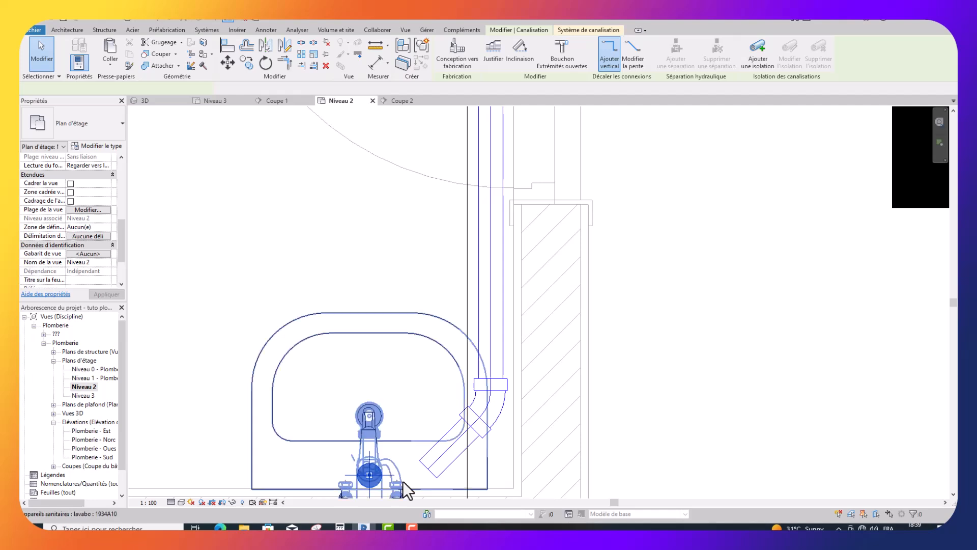
{"action": "key", "text": "Escape"}
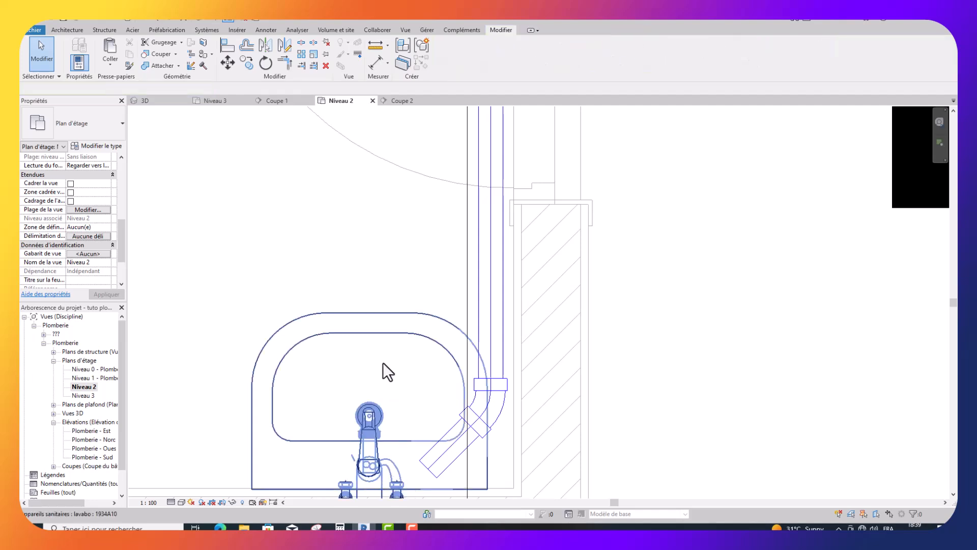
{"action": "left_click", "coordinate": [454, 458]}
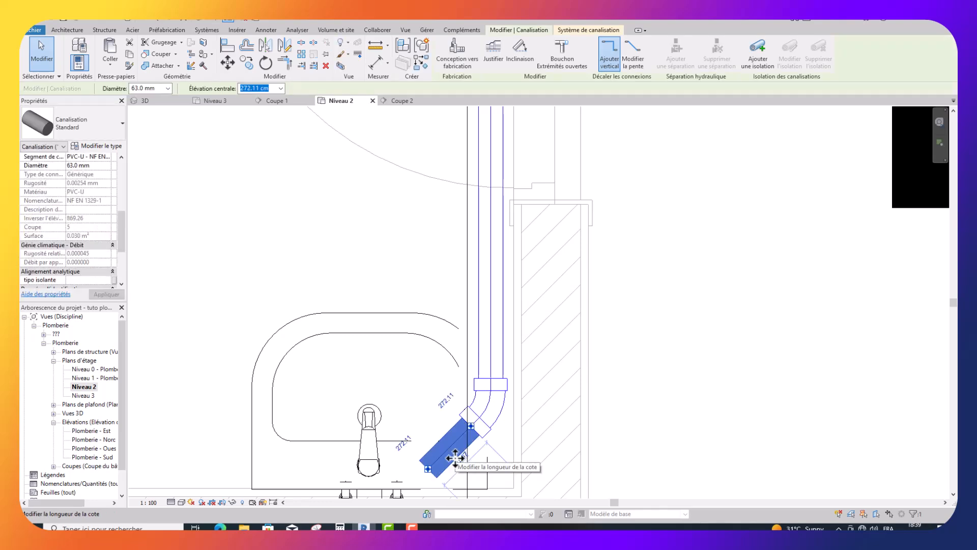
{"action": "right_click", "coordinate": [454, 458]}
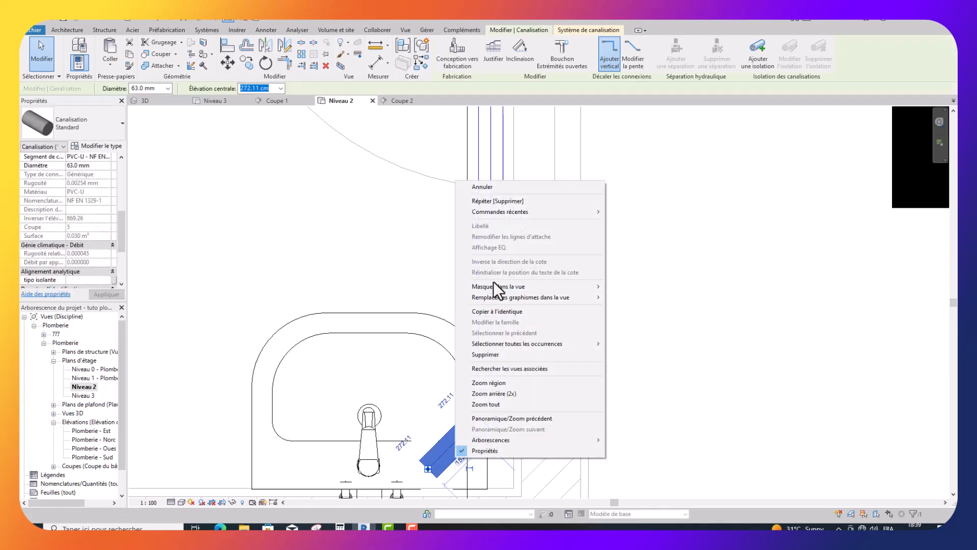
{"action": "left_click", "coordinate": [500, 311]}
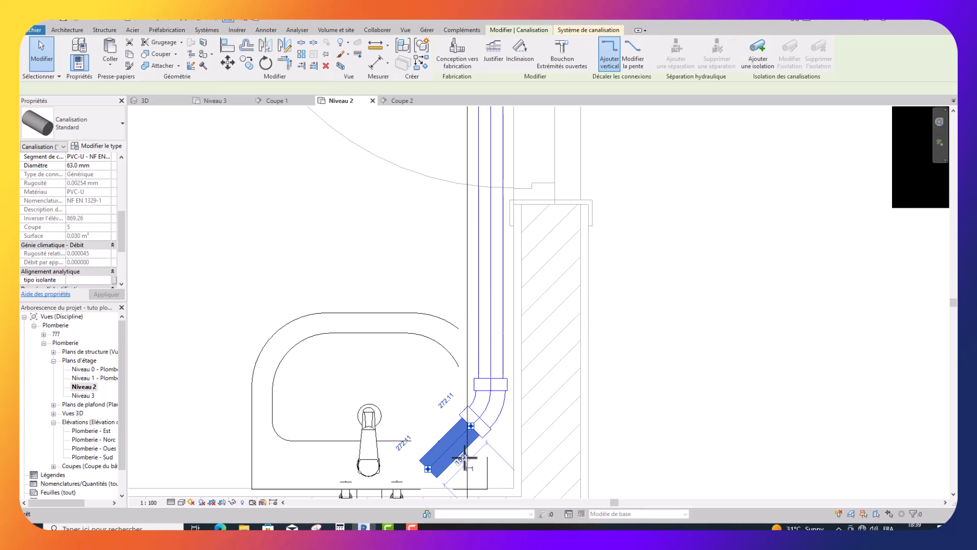
{"action": "left_click", "coordinate": [428, 468]}
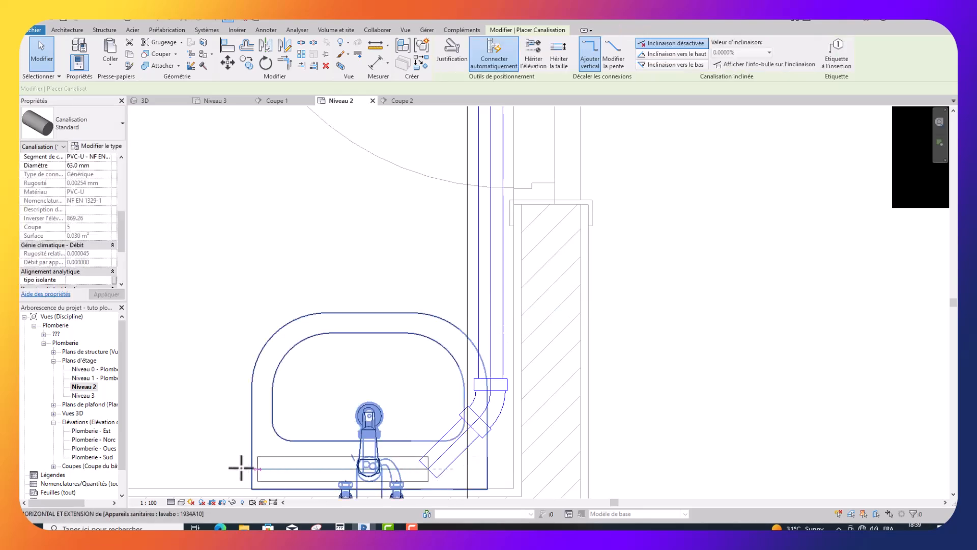
{"action": "left_click", "coordinate": [216, 466]}
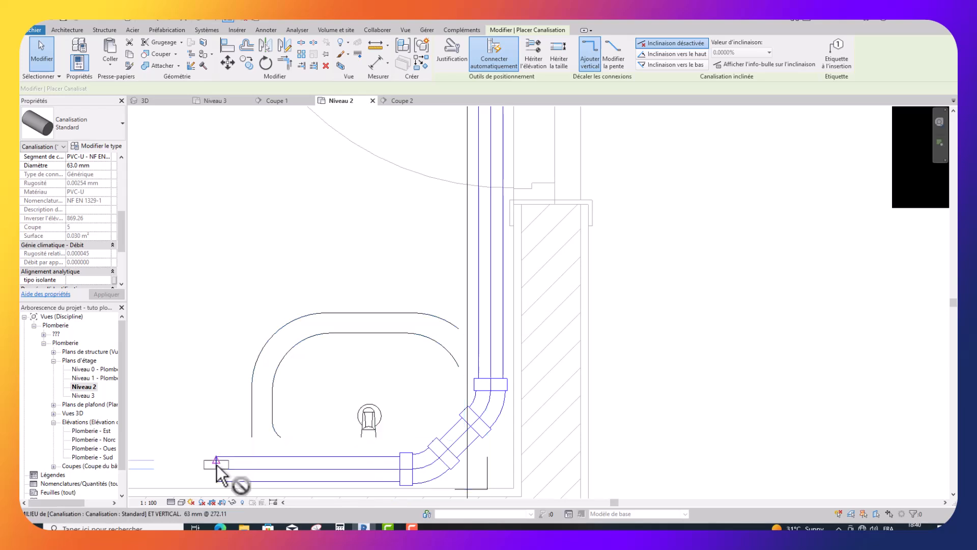
{"action": "key", "text": "Escape"}
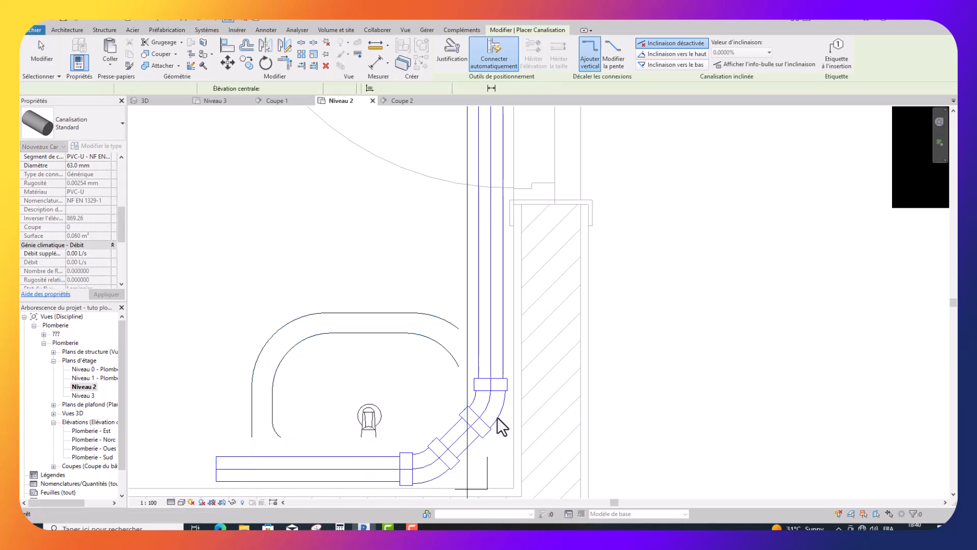
{"action": "key", "text": "Escape"}
Step: Convert the 45° elbow at the corner beside the washbasin into a sanitary tee
{"action": "left_click", "coordinate": [500, 424]}
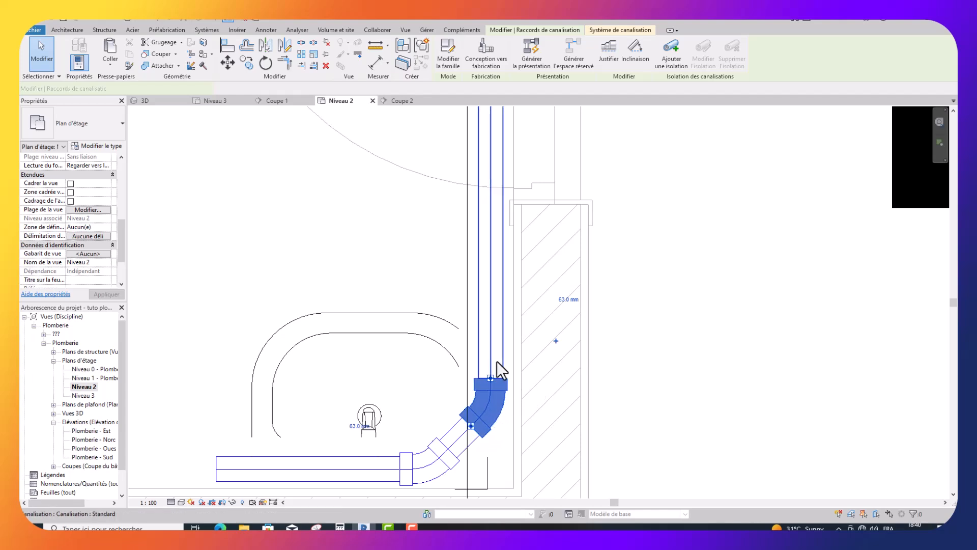
{"action": "scroll", "coordinate": [497, 361], "scroll_direction": "down", "scroll_amount": 4}
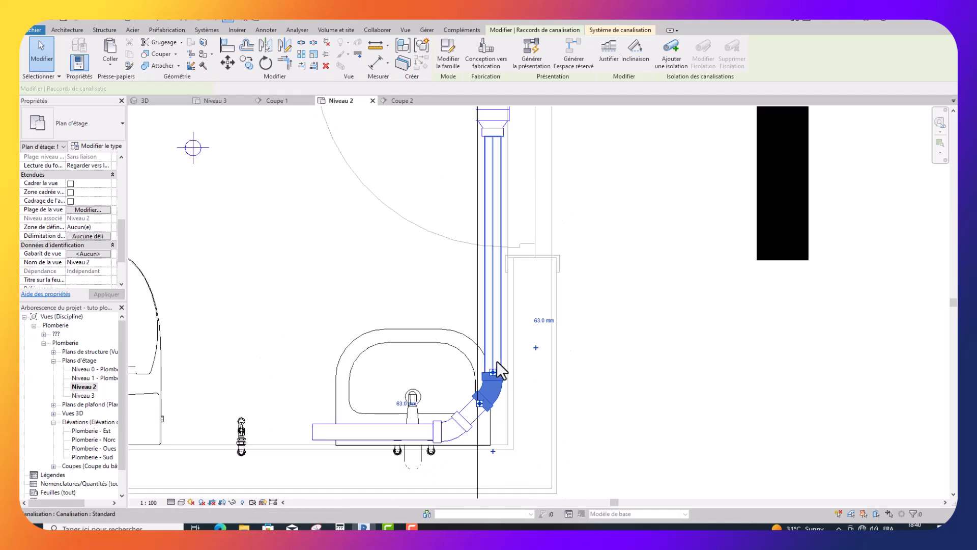
{"action": "left_click", "coordinate": [493, 439]}
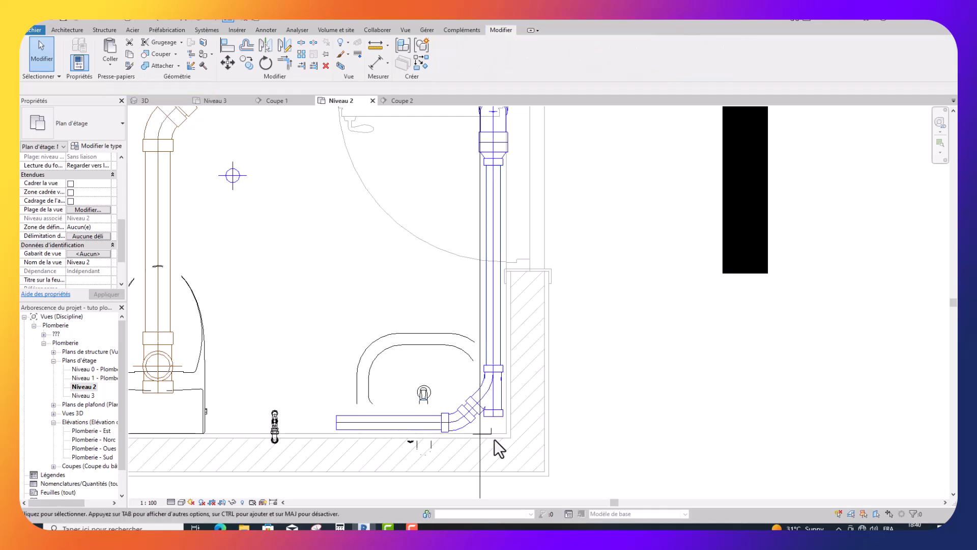
Step: Try to nudge the new tee along the straight branch toward the wall behind the washbasin
{"action": "left_click", "coordinate": [498, 373]}
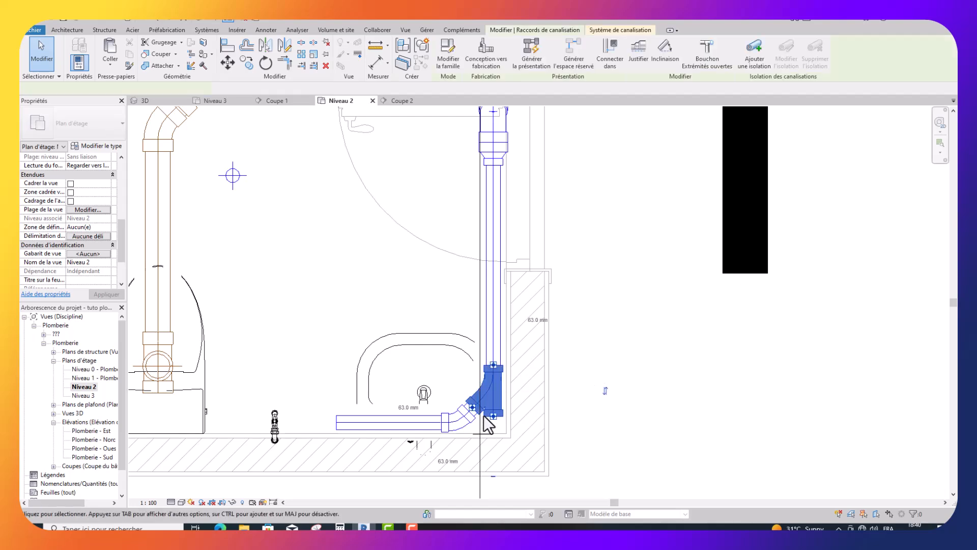
{"action": "left_click_drag", "start_coordinate": [483, 420], "coordinate": [475, 416]}
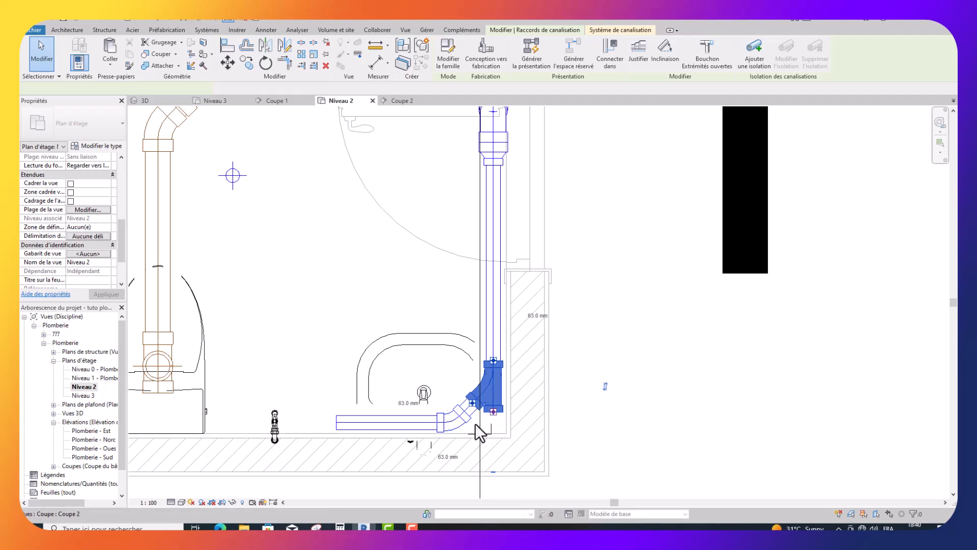
{"action": "key", "text": "Down"}
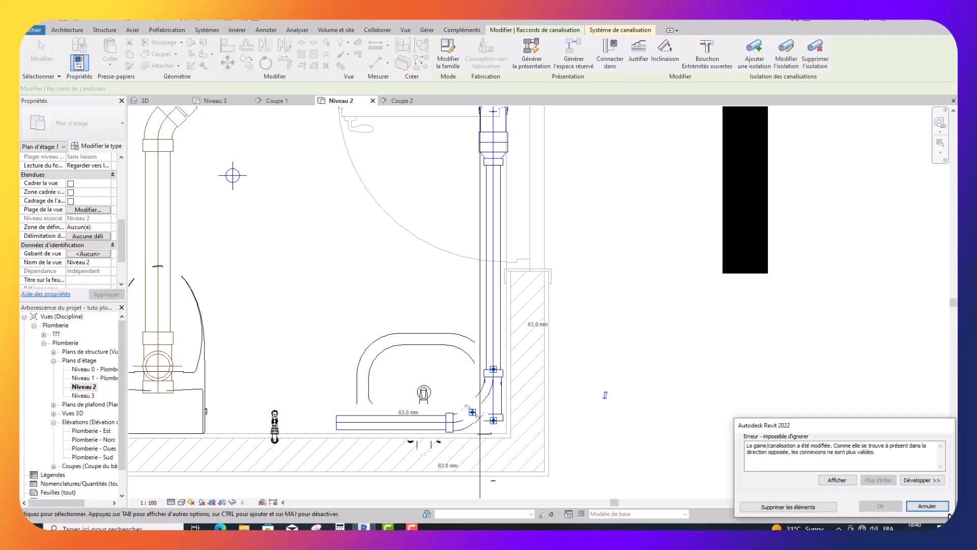
{"action": "left_click", "coordinate": [927, 505]}
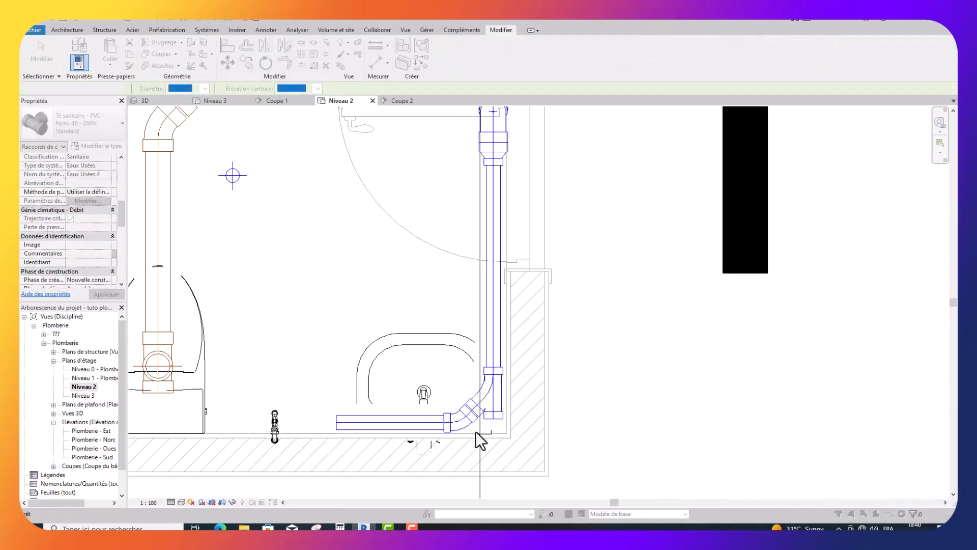
{"action": "left_click", "coordinate": [455, 436]}
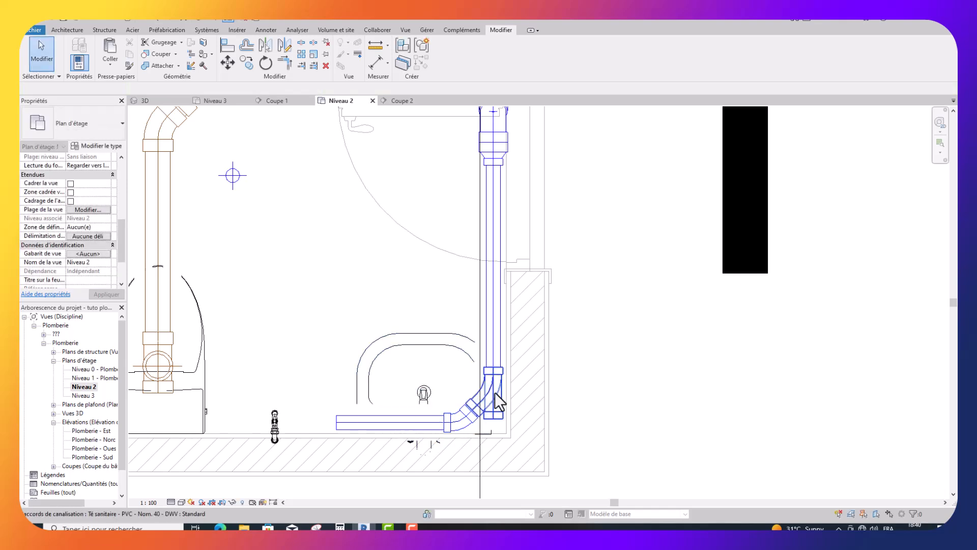
Step: Nudge the tee along the straight branch away from the wall behind the washbasin, and undo its sideways shift
{"action": "left_click", "coordinate": [500, 371]}
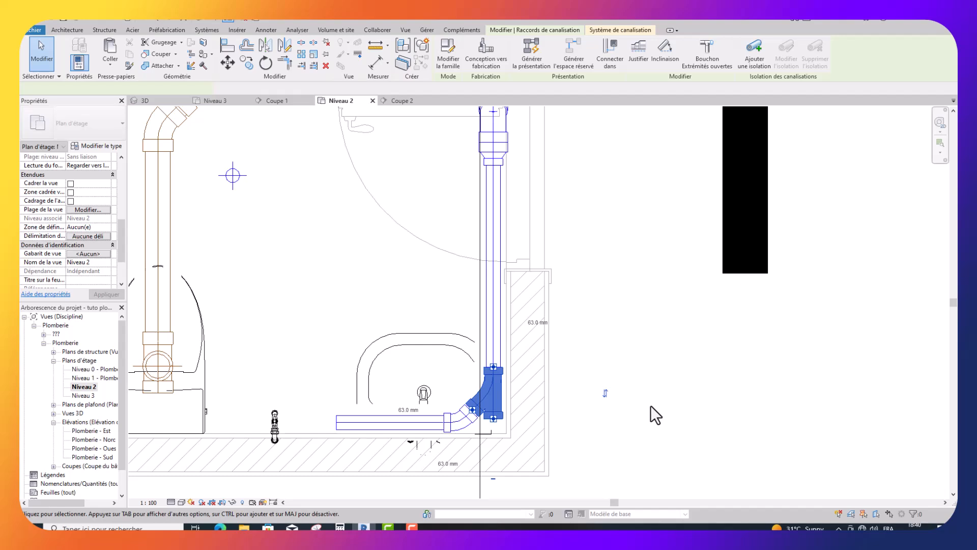
{"action": "key", "text": "Up"}
{"action": "key", "text": "Up"}
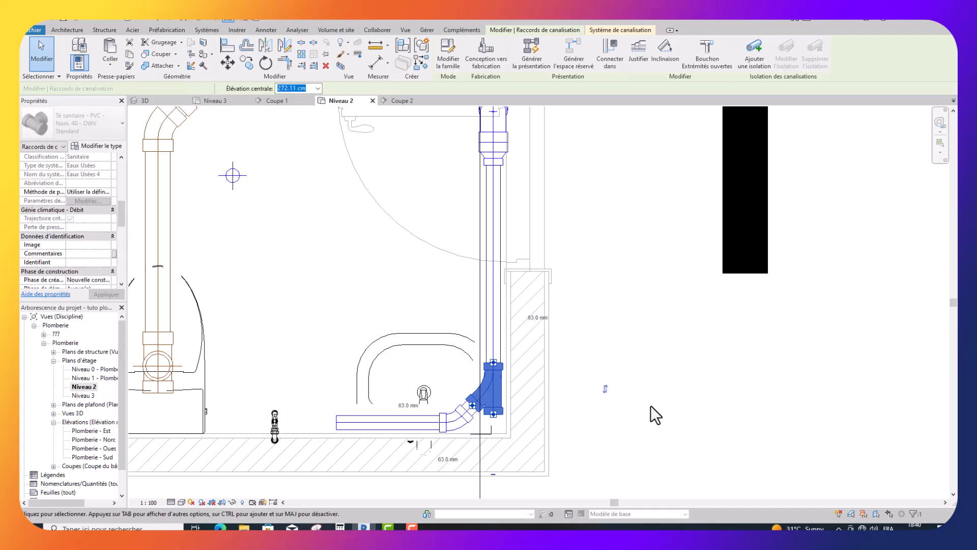
{"action": "key", "text": "Up"}
{"action": "key", "text": "Up"}
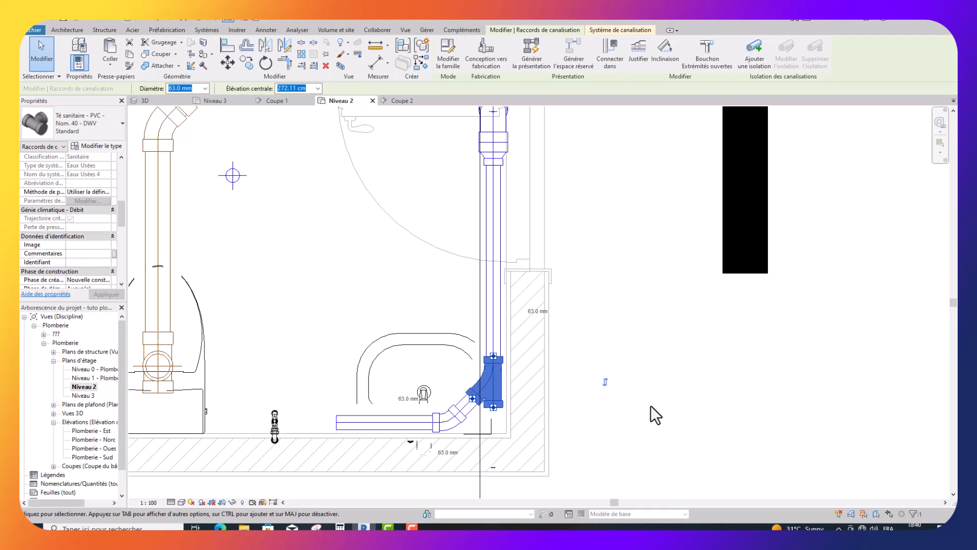
{"action": "key", "text": "Up"}
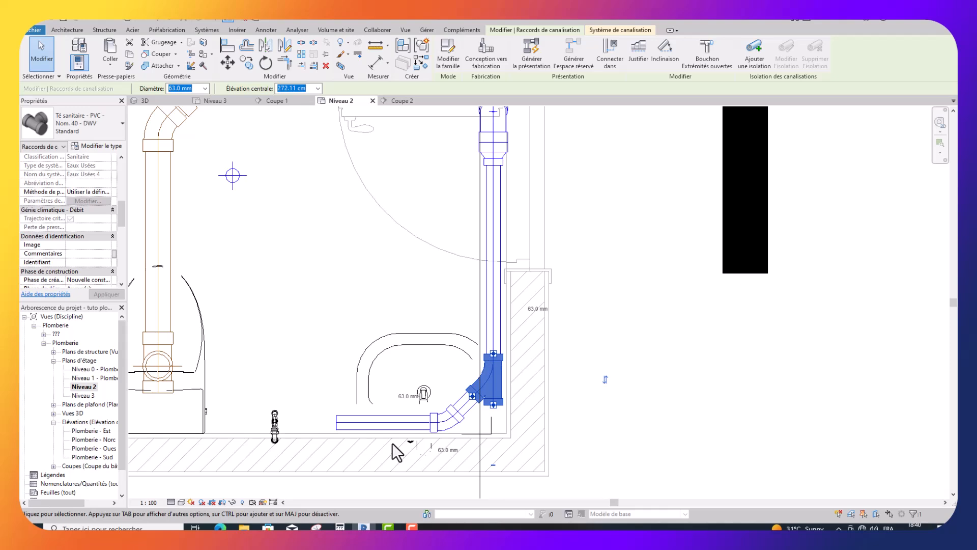
{"action": "key", "text": "Right"}
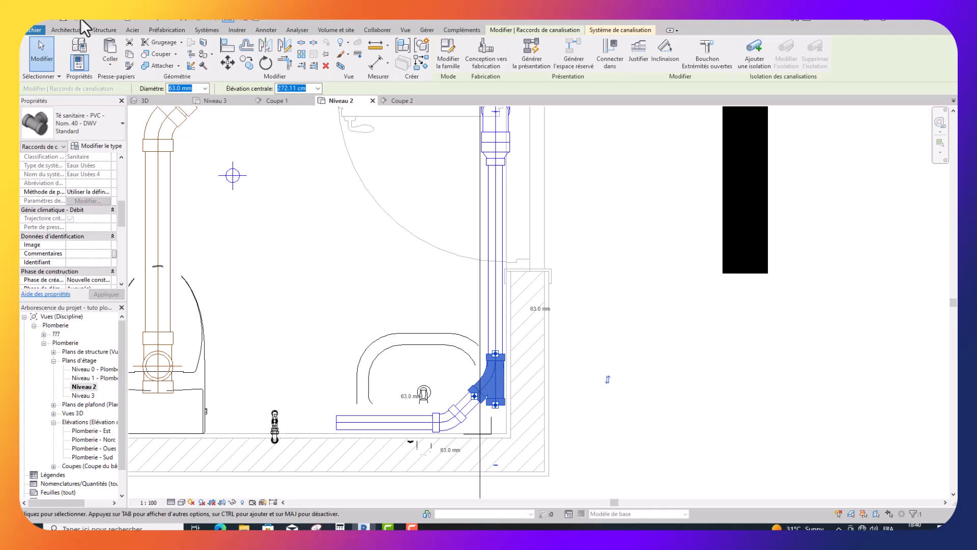
{"action": "key", "text": "Escape"}
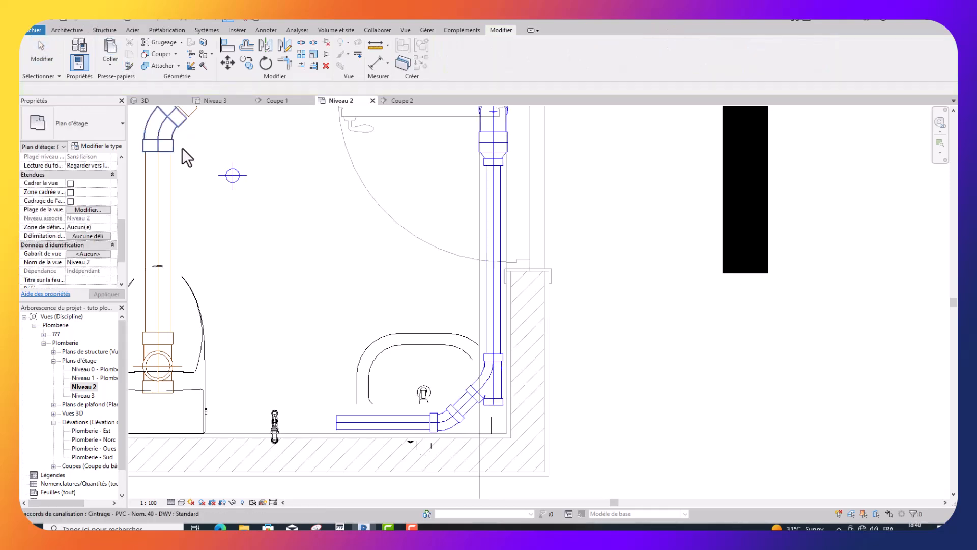
Step: Shorten the horizontal 63 mm pipe behind the washbasin so that it ends just past the basin's drain
{"action": "scroll", "coordinate": [410, 431], "scroll_direction": "up", "scroll_amount": 2}
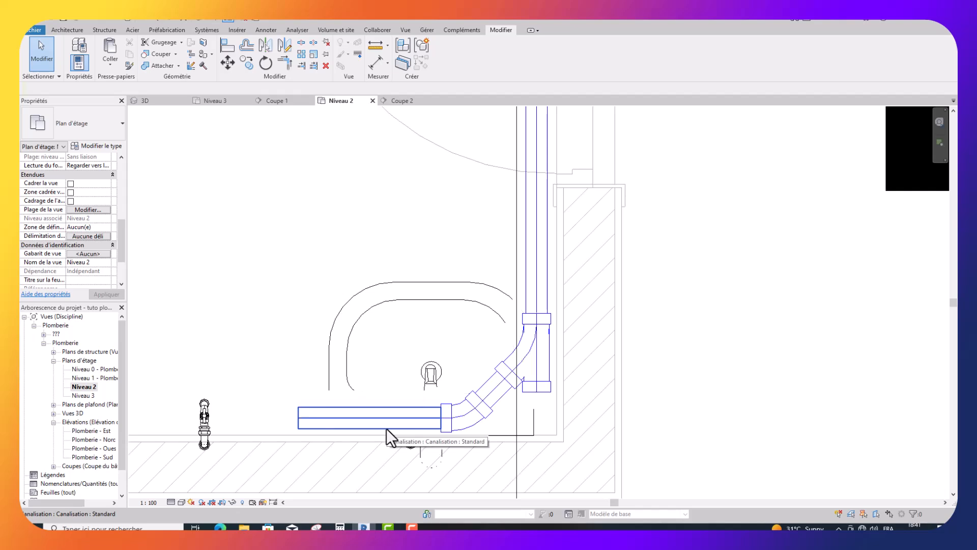
{"action": "scroll", "coordinate": [387, 428], "scroll_direction": "down", "scroll_amount": 3}
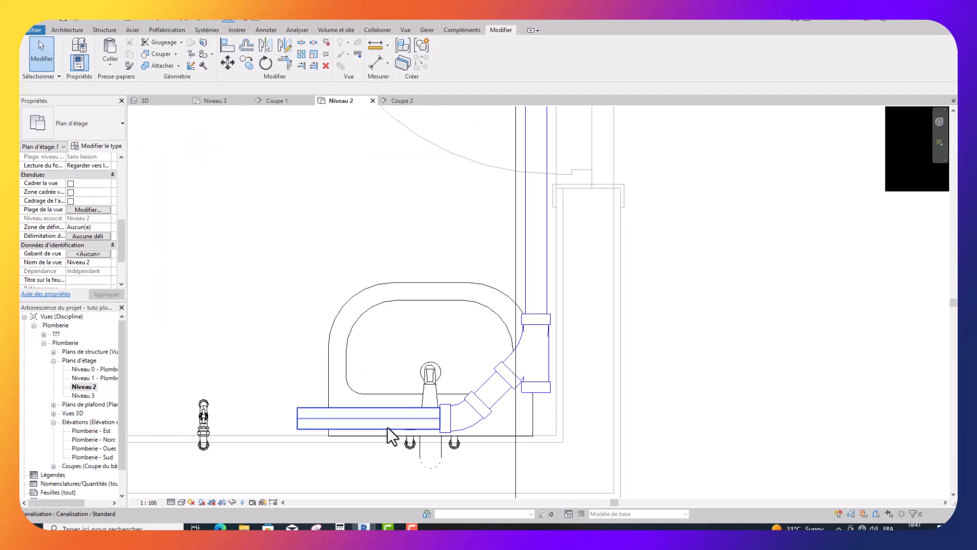
{"action": "left_click", "coordinate": [371, 402]}
{"action": "left_click", "coordinate": [371, 420]}
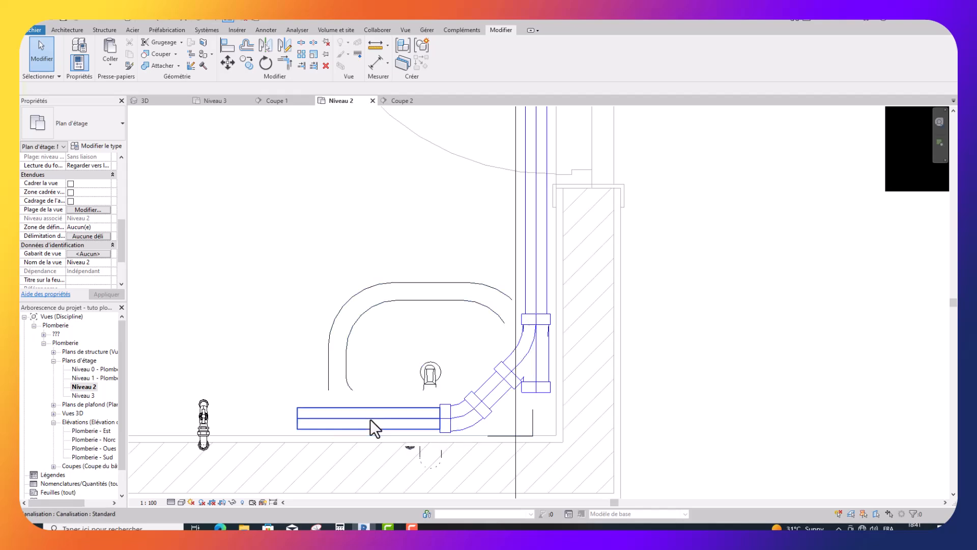
{"action": "left_click", "coordinate": [370, 418]}
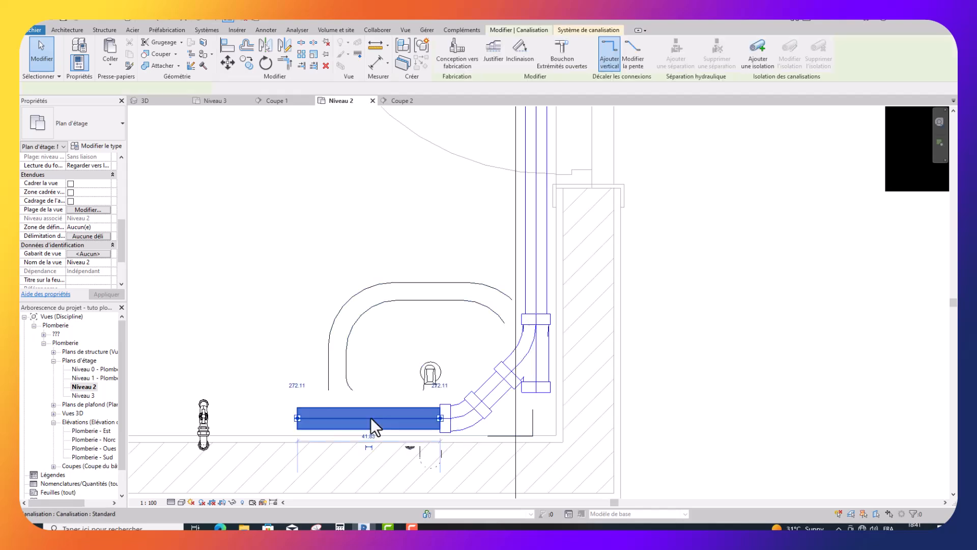
{"action": "right_click", "coordinate": [371, 418]}
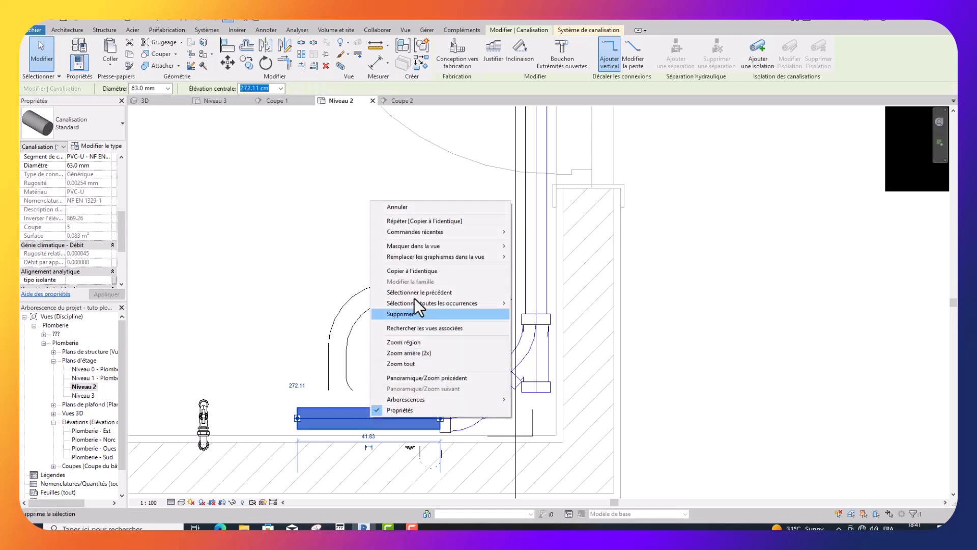
{"action": "left_click", "coordinate": [410, 271]}
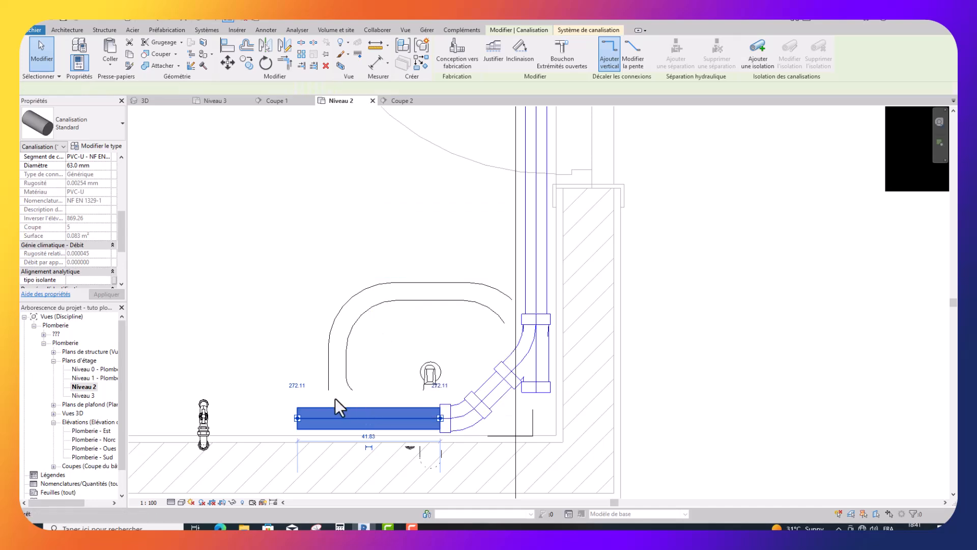
{"action": "left_click", "coordinate": [289, 418]}
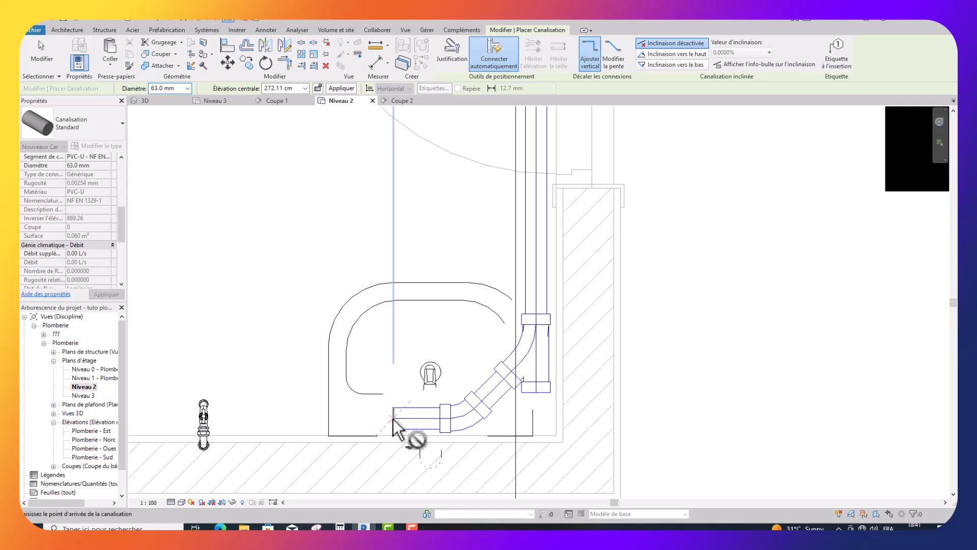
Step: Draw a 63 mm pipe from the shortened pipe's open end at a central elevation of 320 cm, adding a vertical riser
{"action": "left_click", "coordinate": [395, 418]}
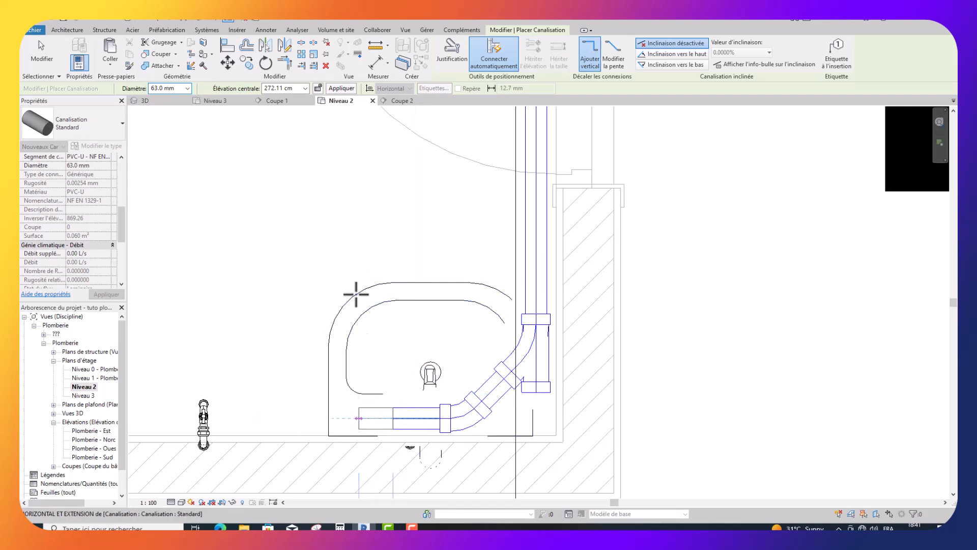
{"action": "left_click", "coordinate": [298, 88]}
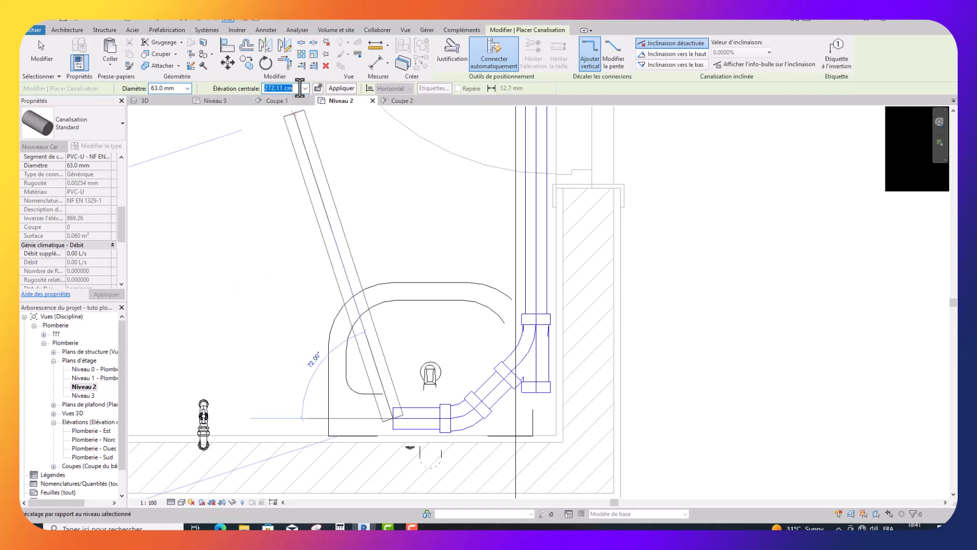
{"action": "type", "text": "320"}
{"action": "key", "text": "Return"}
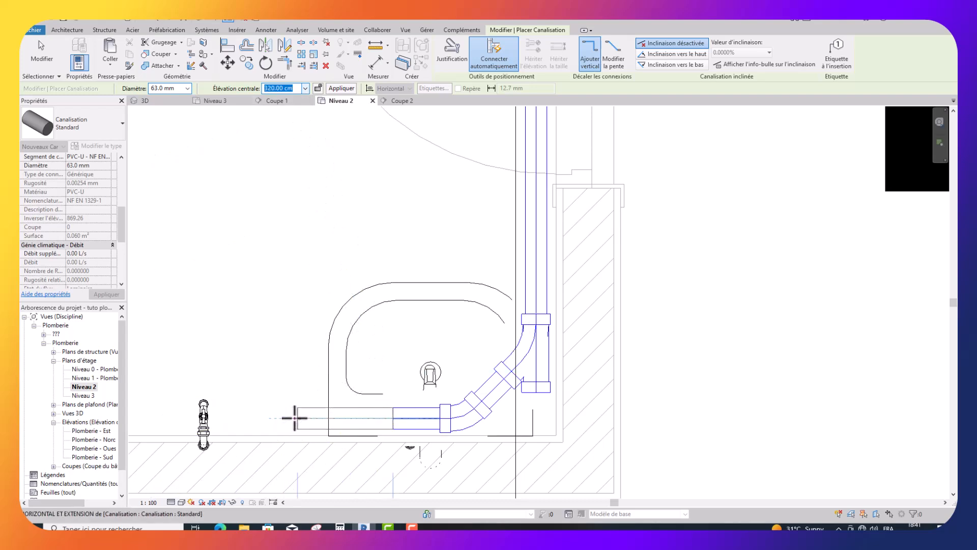
{"action": "left_click", "coordinate": [295, 418]}
{"action": "key", "text": "Escape"}
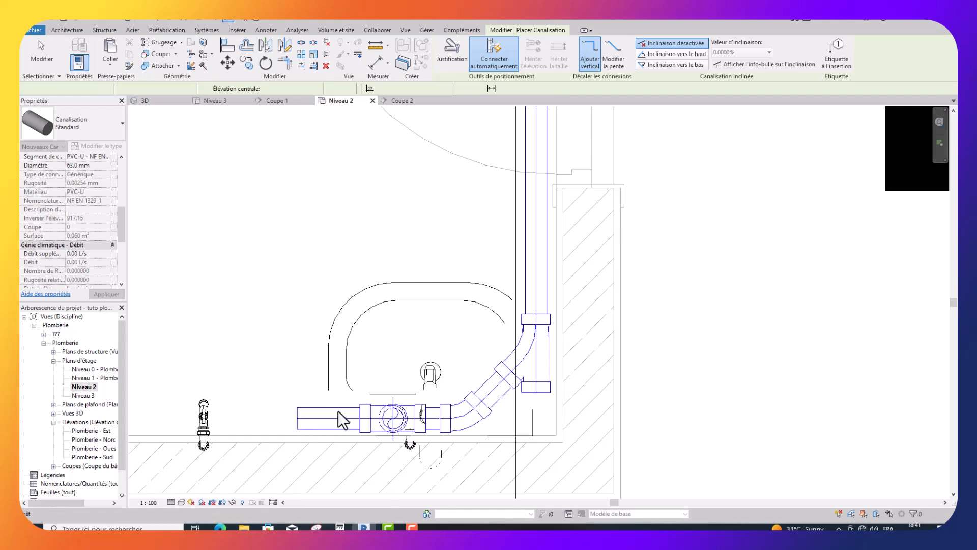
{"action": "key", "text": "Escape"}
Step: Delete the horizontal pipe at 320 cm and the elbow on top of the riser
{"action": "left_click", "coordinate": [340, 409]}
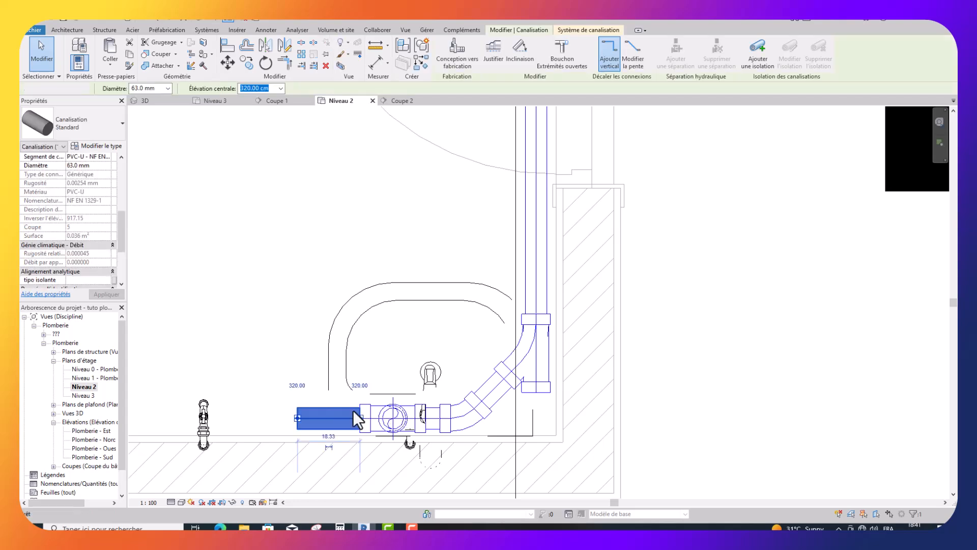
{"action": "key", "text": "Delete"}
{"action": "left_click", "coordinate": [364, 419]}
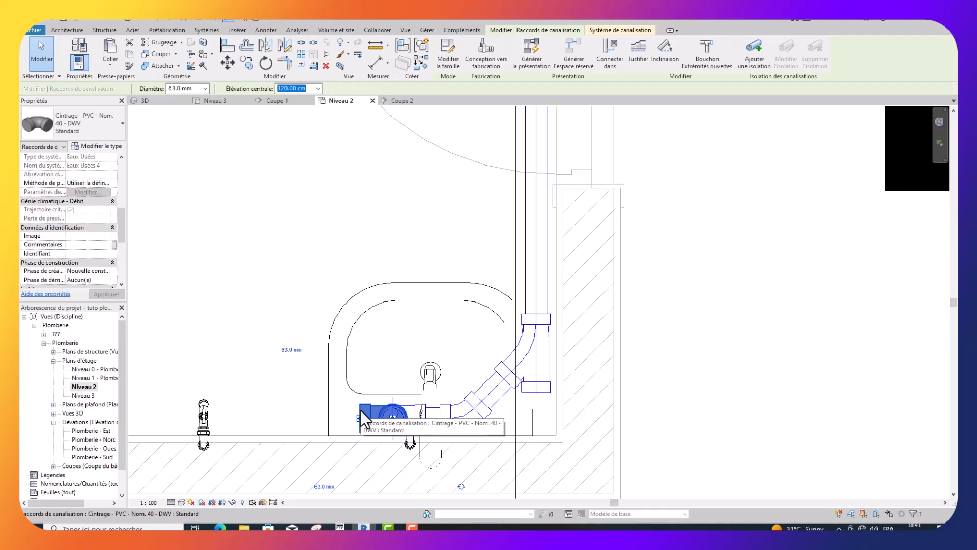
{"action": "key", "text": "Delete"}
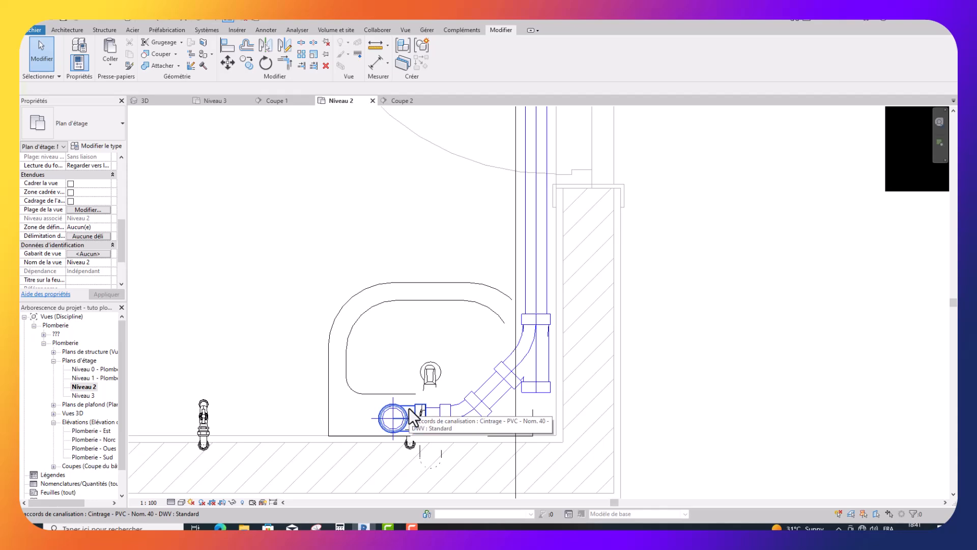
Step: Convert the elbow at the riser's base into a sanitary tee and add a 63 mm pipe about 12 cm long from its open end
{"action": "left_click", "coordinate": [400, 412]}
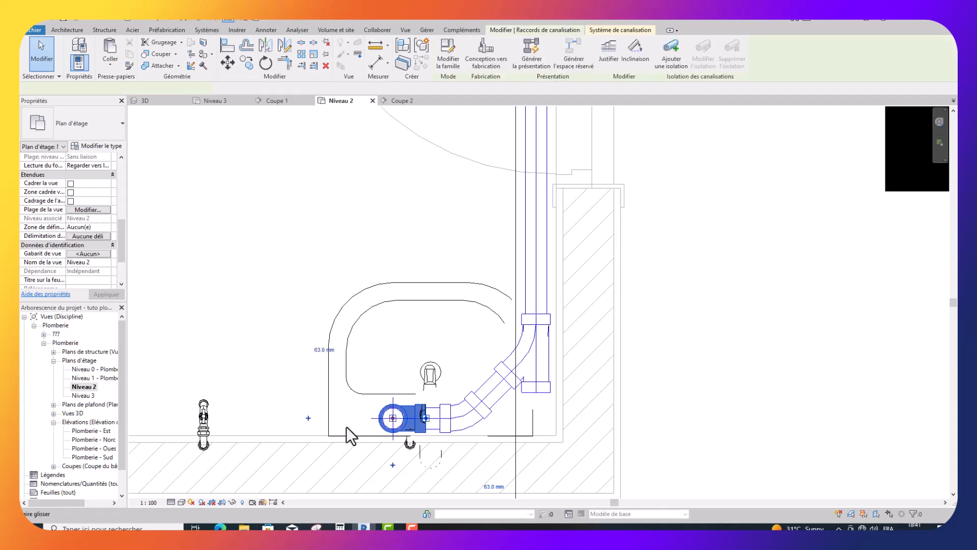
{"action": "left_click", "coordinate": [307, 420]}
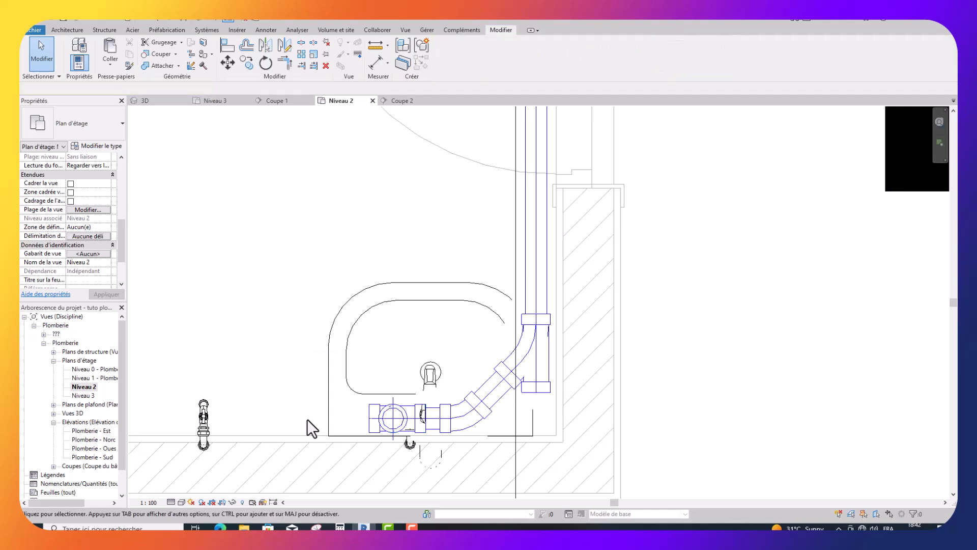
{"action": "left_click", "coordinate": [375, 428]}
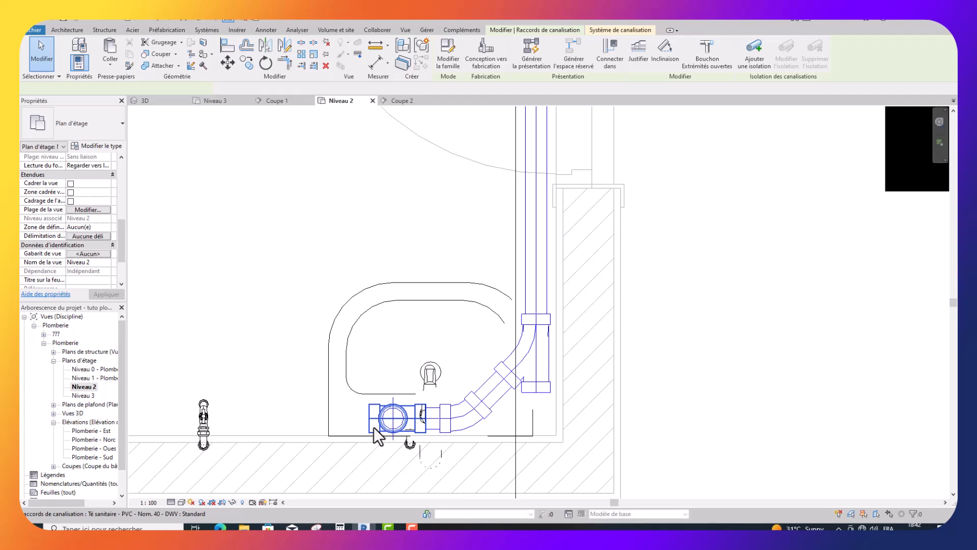
{"action": "left_click", "coordinate": [612, 60]}
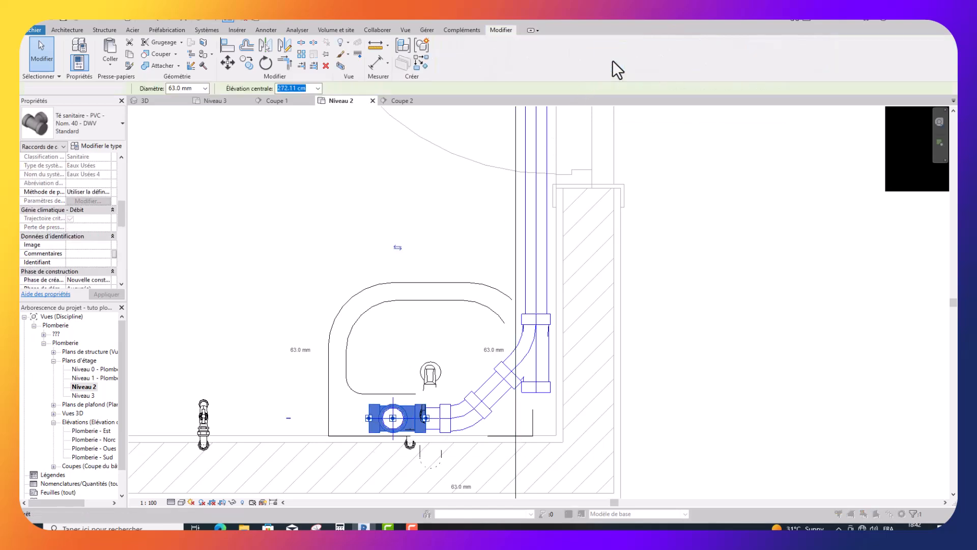
{"action": "left_click", "coordinate": [436, 426]}
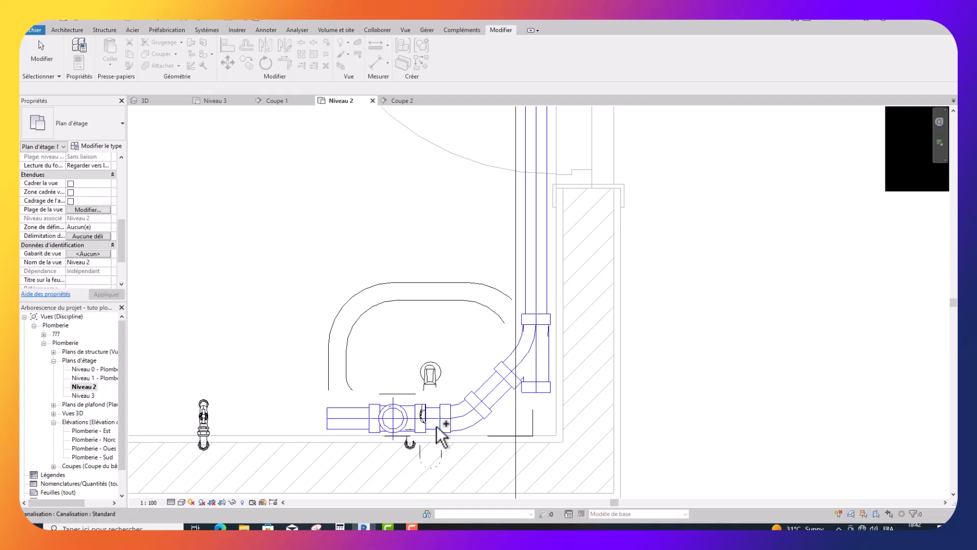
Step: Extend the 63 mm pipe from its open end along the wall, around a 45° diagonal beside the WC, and towards the room's centre
{"action": "left_click", "coordinate": [358, 420]}
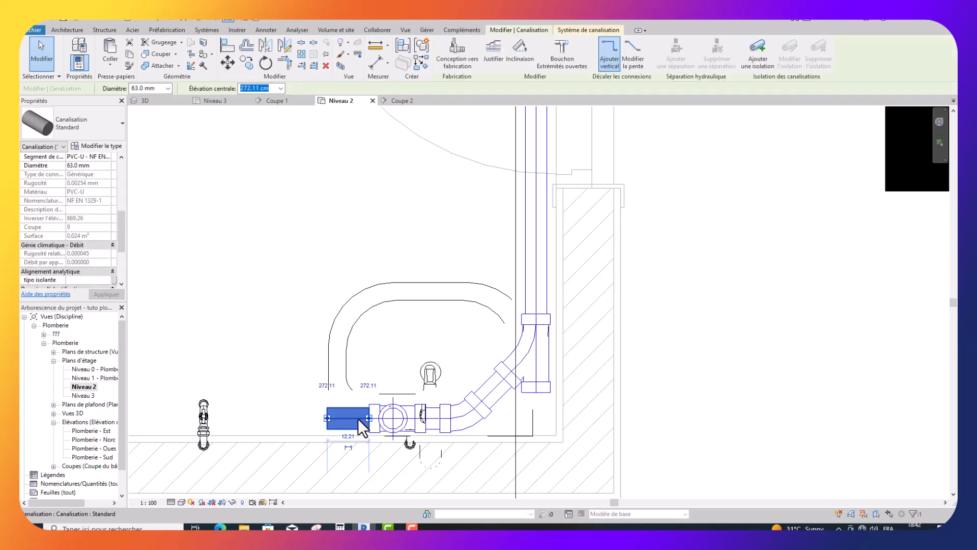
{"action": "right_click", "coordinate": [358, 419]}
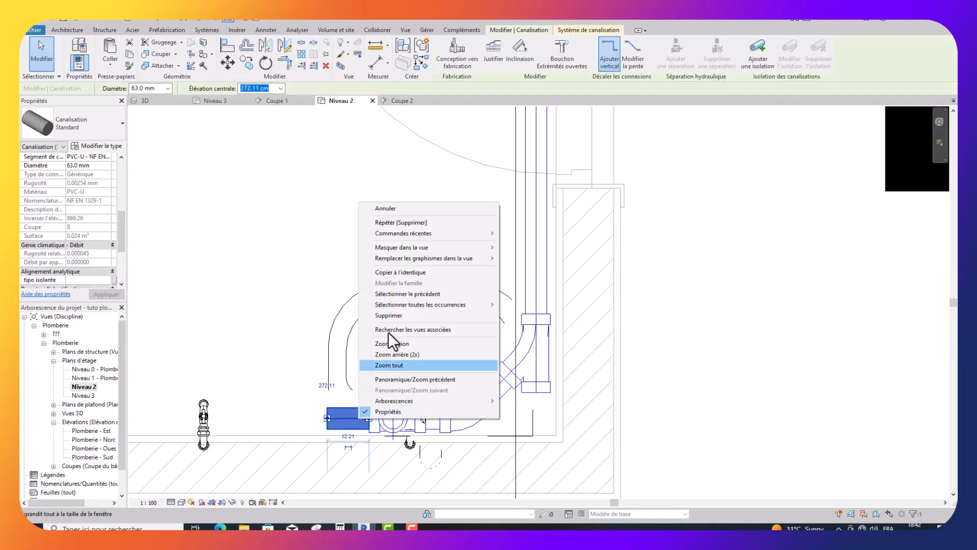
{"action": "left_click", "coordinate": [402, 271]}
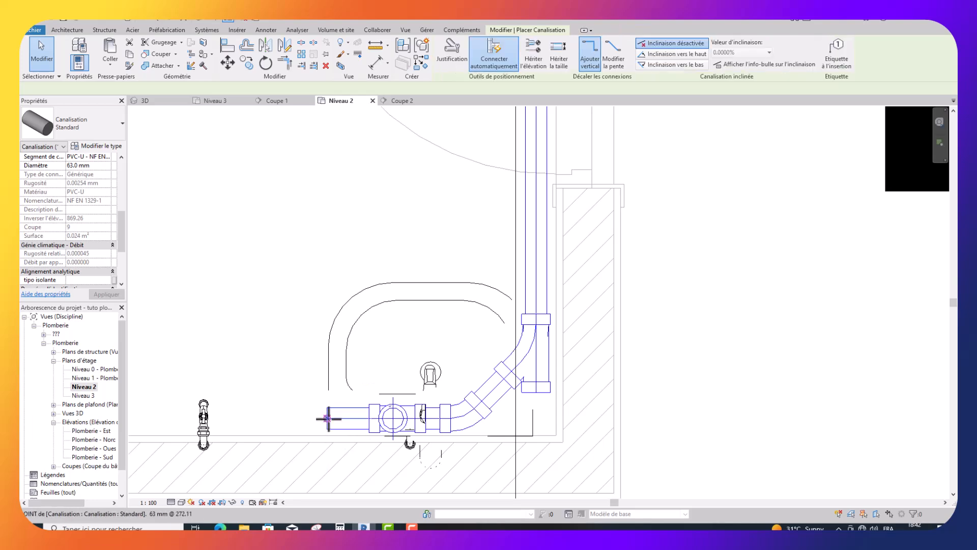
{"action": "scroll", "coordinate": [397, 425], "scroll_direction": "down", "scroll_amount": 3}
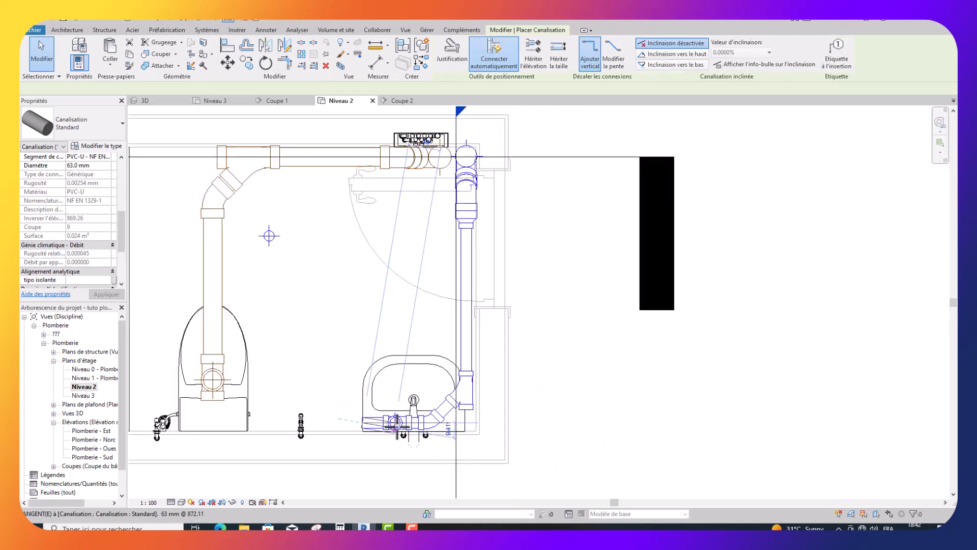
{"action": "scroll", "coordinate": [370, 422], "scroll_direction": "down", "scroll_amount": 2}
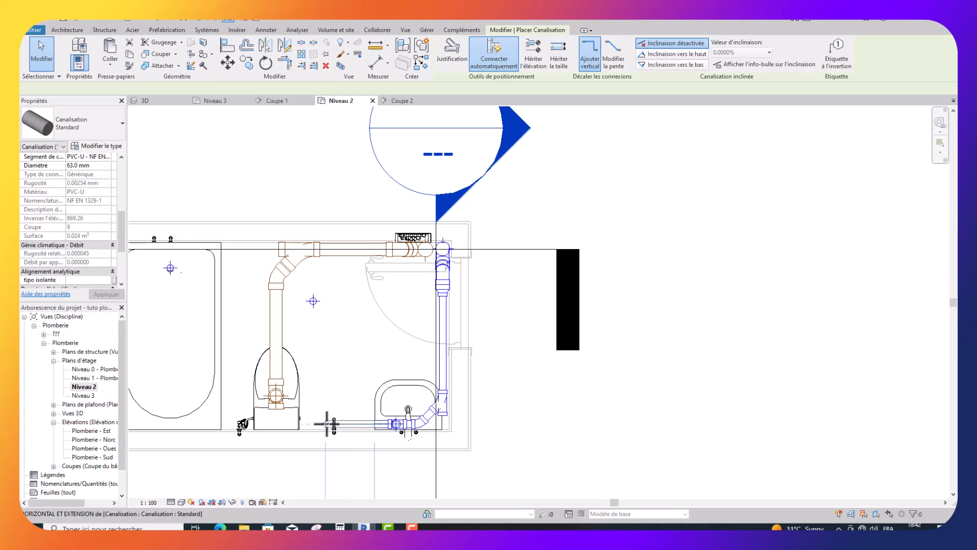
{"action": "scroll", "coordinate": [327, 424], "scroll_direction": "up", "scroll_amount": 1}
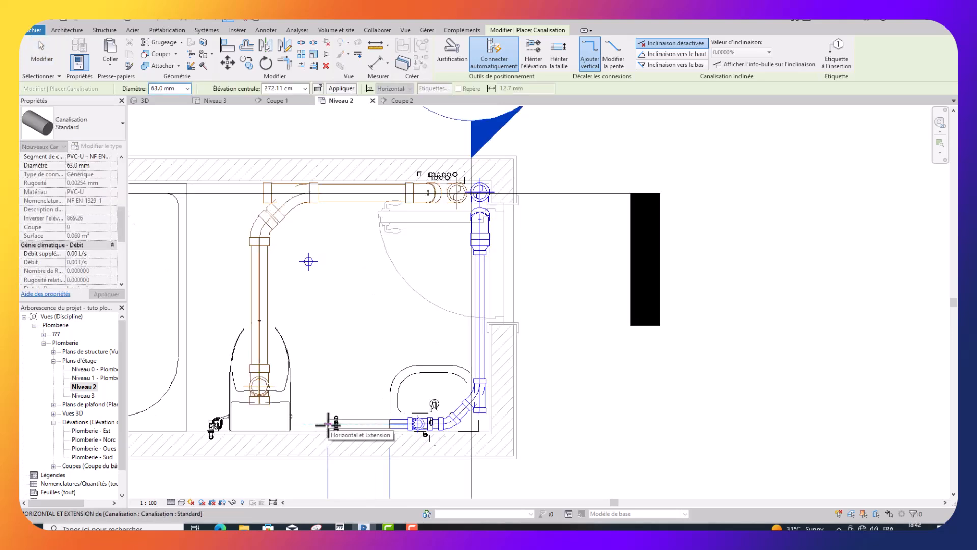
{"action": "left_click", "coordinate": [328, 423]}
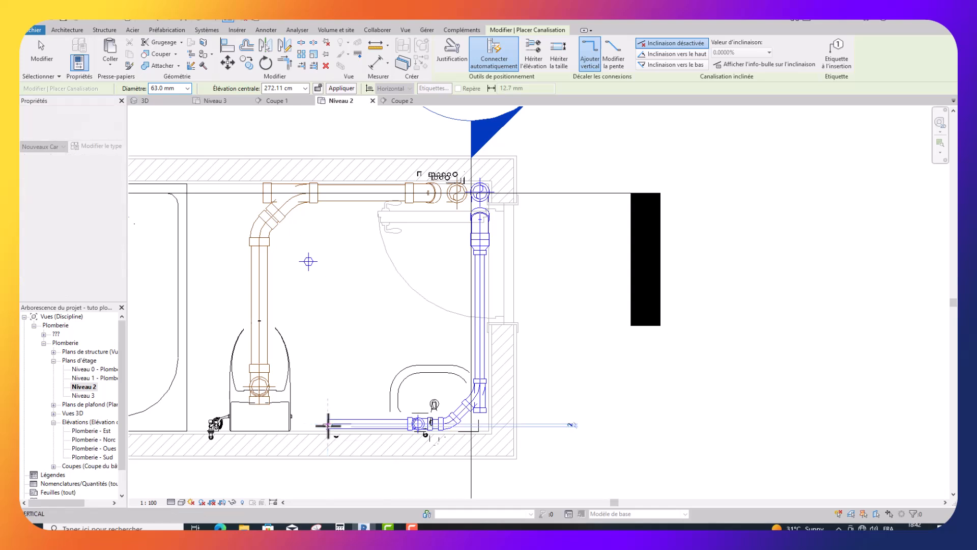
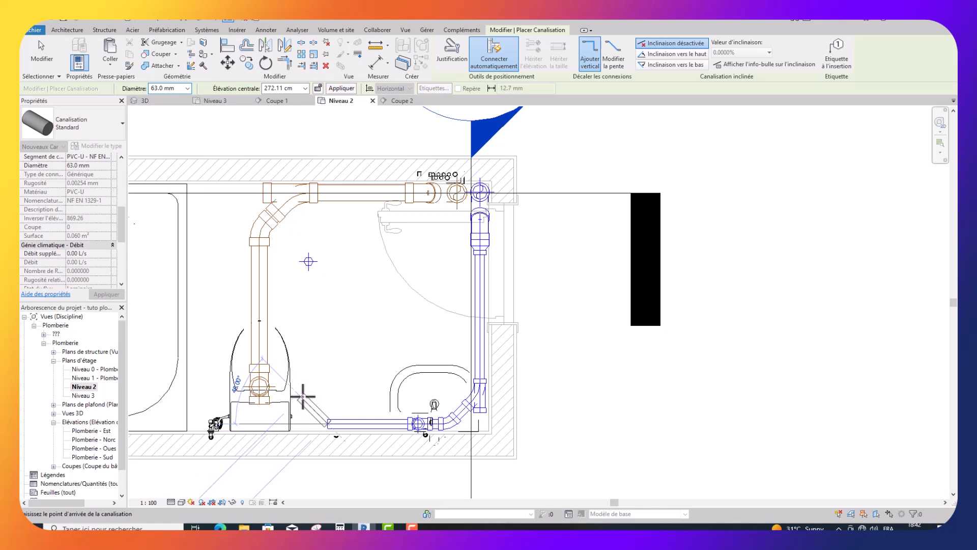
{"action": "left_click", "coordinate": [302, 396]}
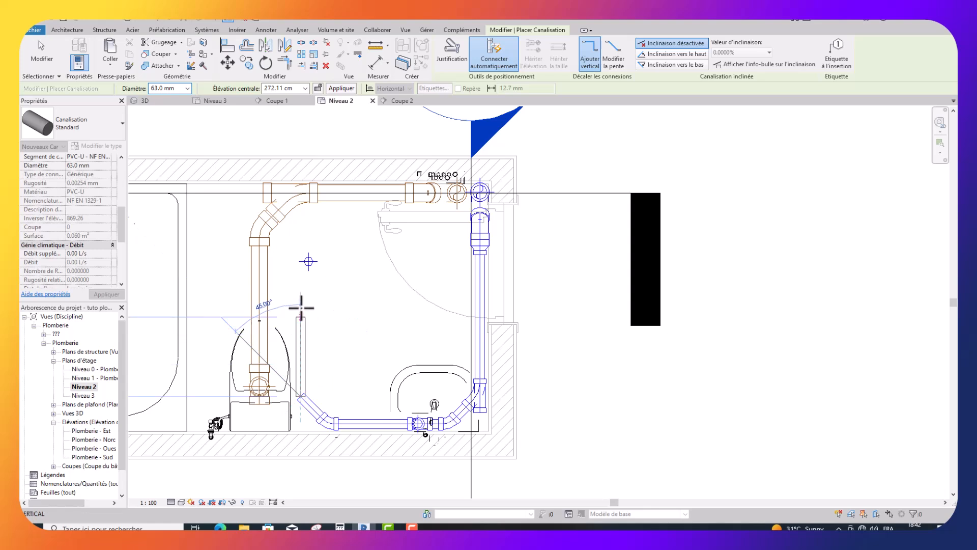
{"action": "left_click", "coordinate": [301, 307]}
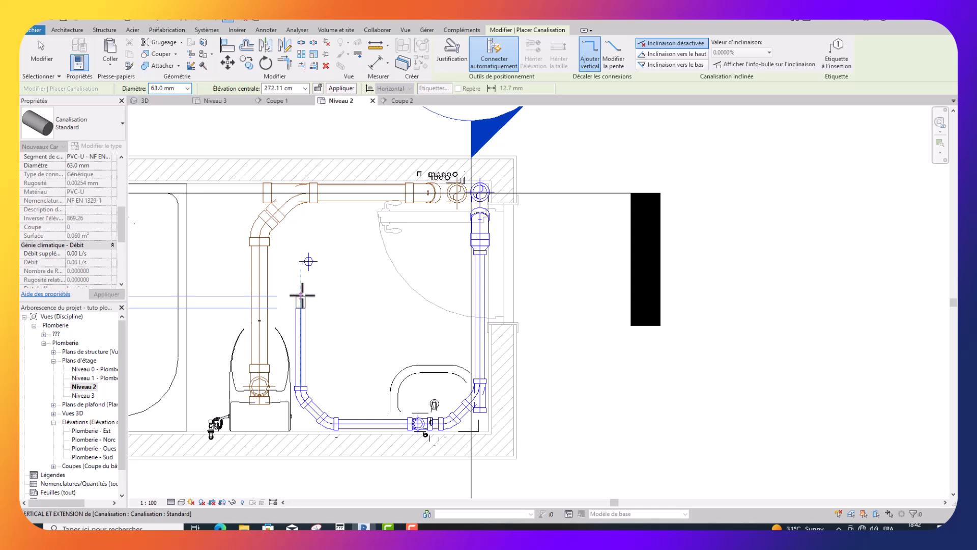
{"action": "left_click", "coordinate": [301, 293]}
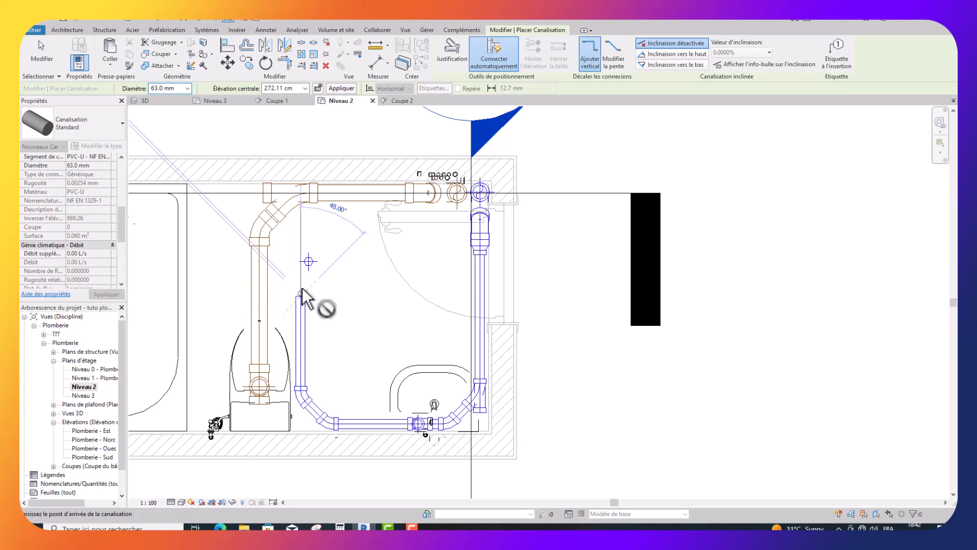
Step: Continue the 63 mm pipe from its new end at a central elevation of 320 cm, adding a vertical riser
{"action": "left_click", "coordinate": [292, 89]}
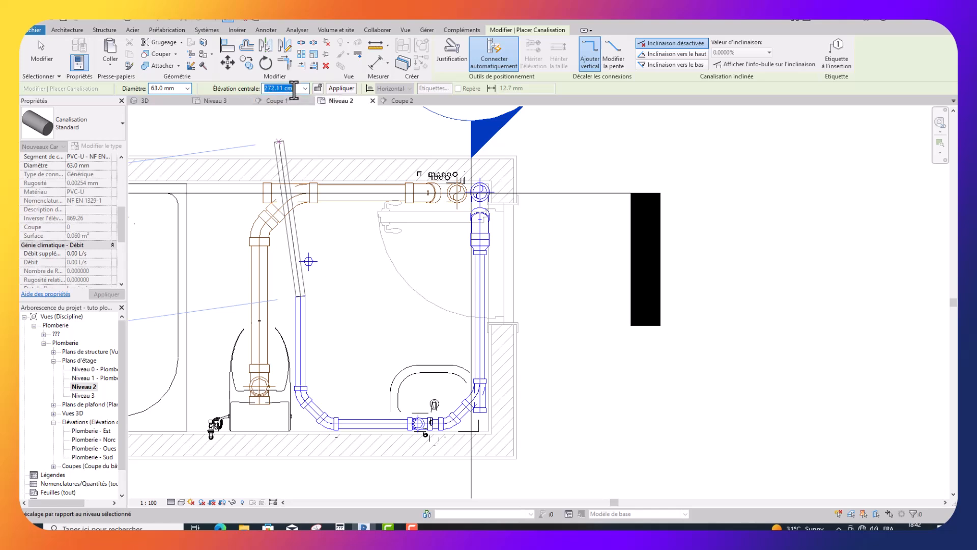
{"action": "key", "text": "Return"}
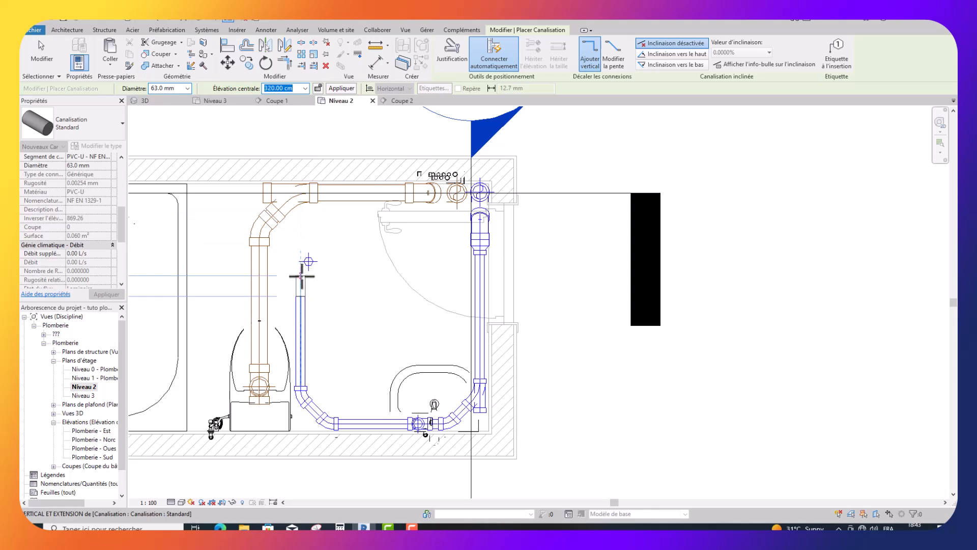
{"action": "left_click", "coordinate": [304, 246]}
{"action": "key", "text": "Escape"}
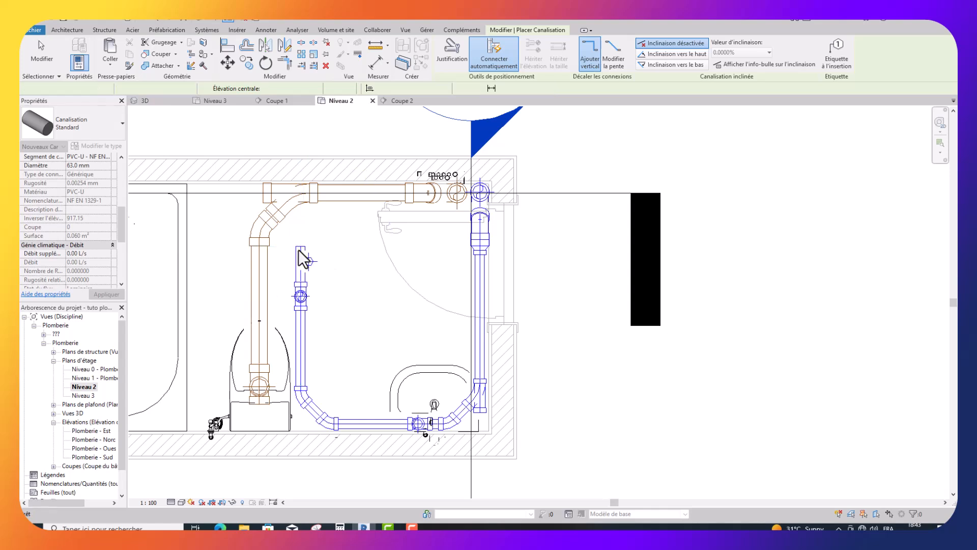
{"action": "key", "text": "Escape"}
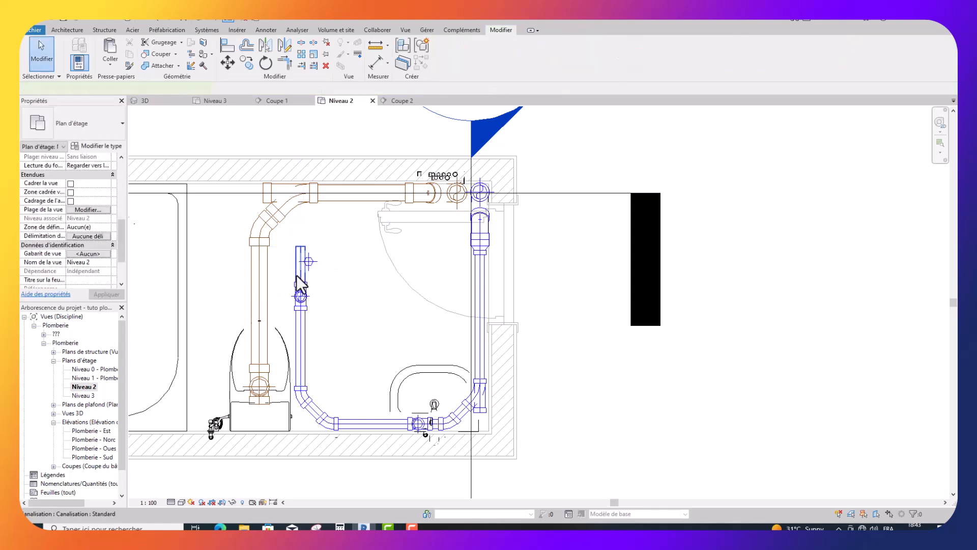
Step: Delete the horizontal pipe at 320 cm and the elbow on top of the new riser beside the WC
{"action": "left_click", "coordinate": [296, 275]}
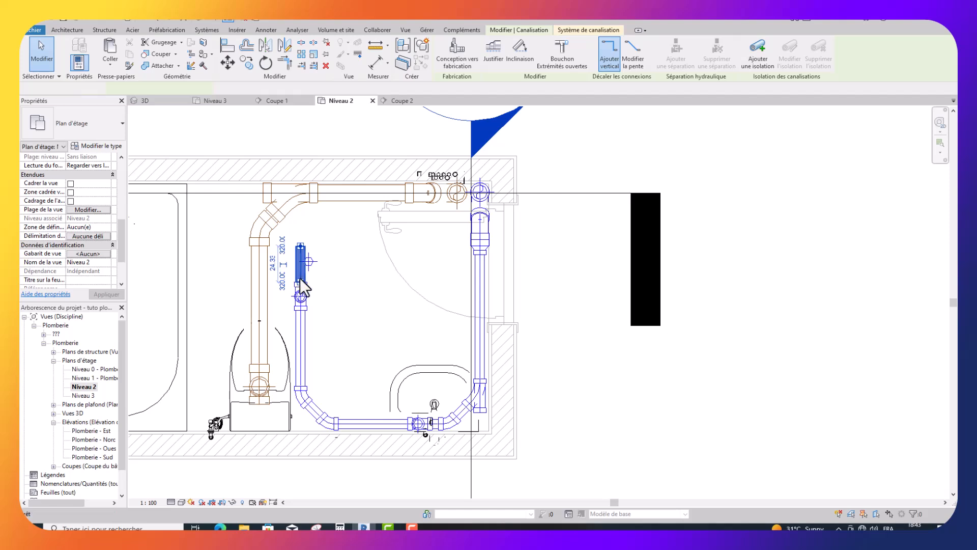
{"action": "key", "text": "Delete"}
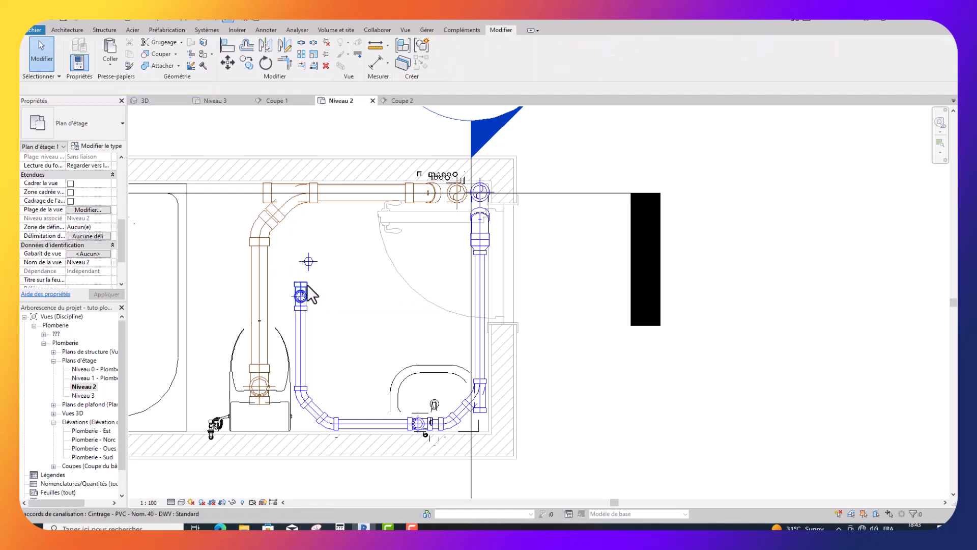
{"action": "left_click", "coordinate": [312, 285]}
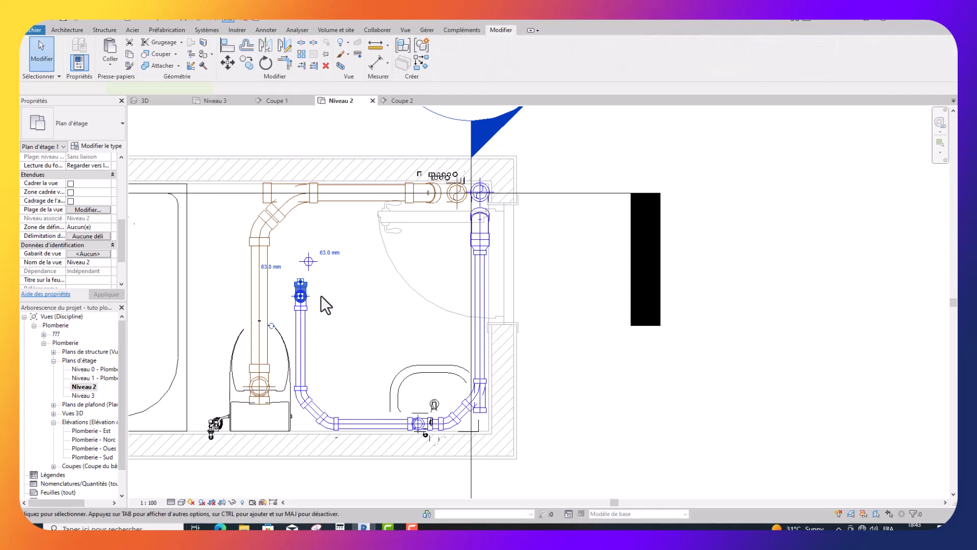
{"action": "key", "text": "Delete"}
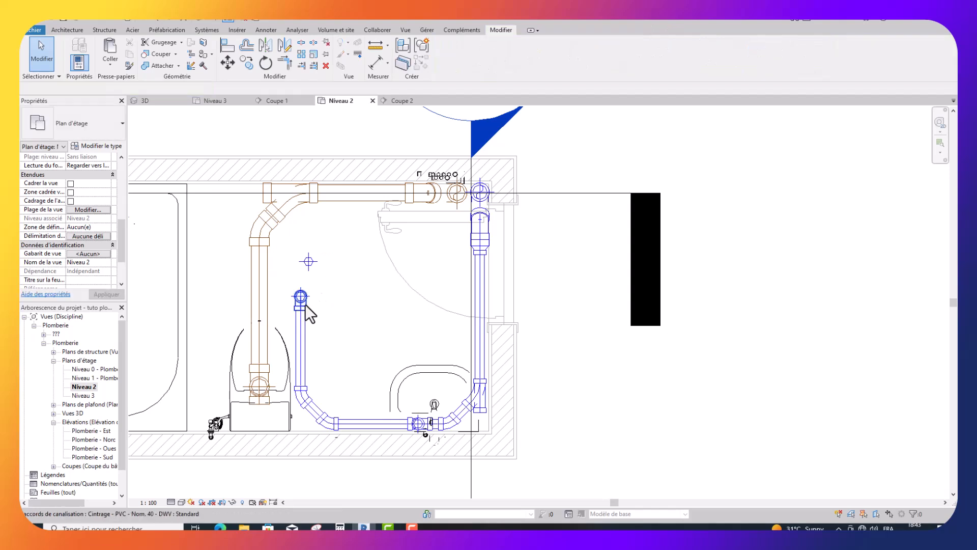
Step: Convert the elbow at the riser's base into a sanitary tee and nudge it over to the existing vertical pipe in the room's centre
{"action": "left_click", "coordinate": [304, 303]}
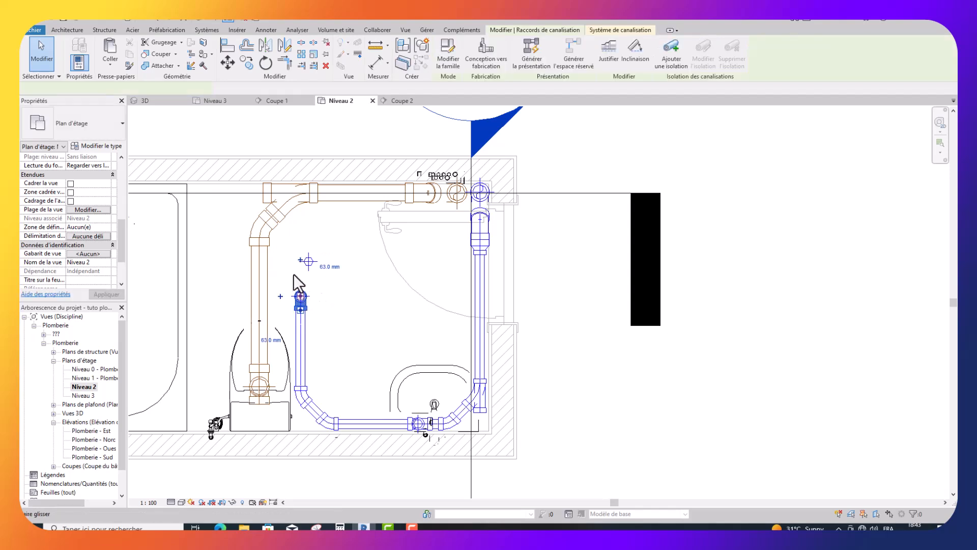
{"action": "left_click", "coordinate": [318, 281]}
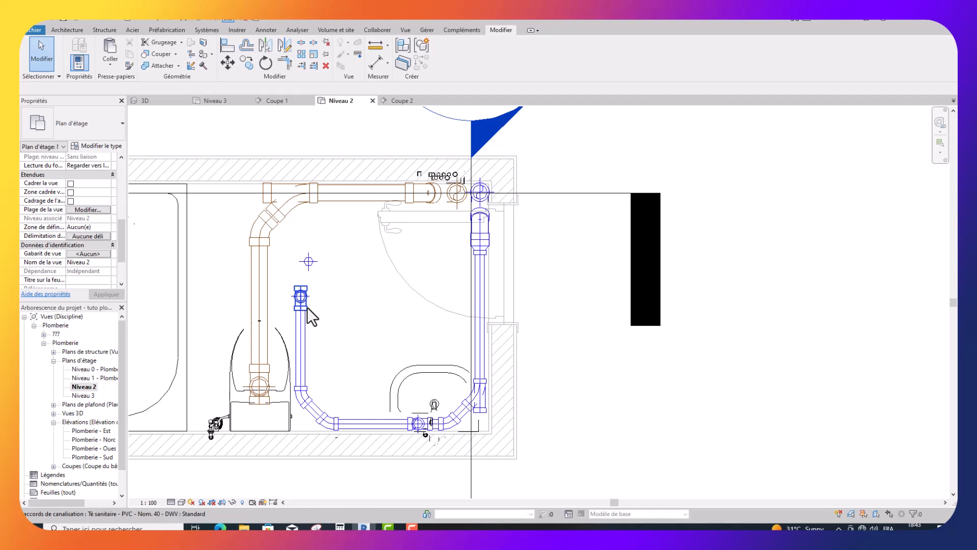
{"action": "left_click", "coordinate": [325, 310]}
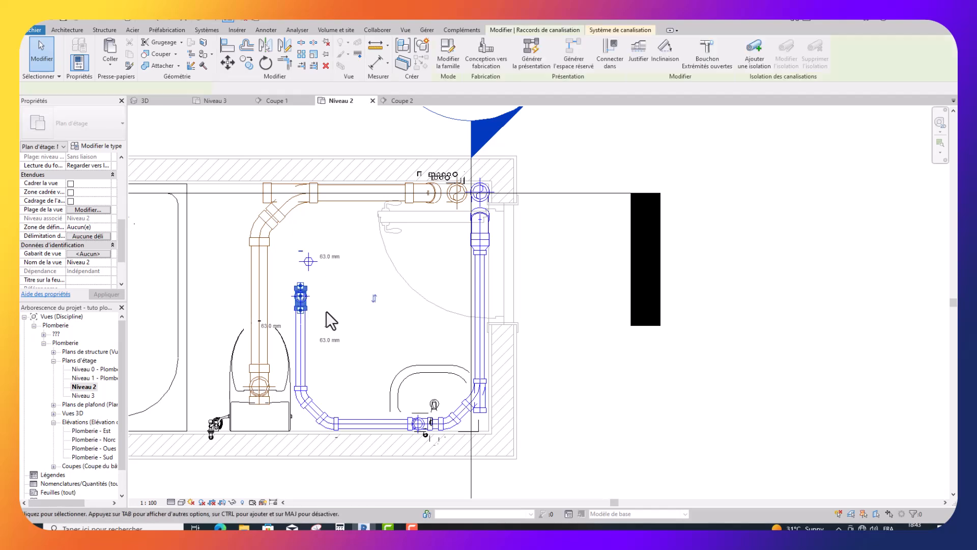
{"action": "key", "text": "Right"}
{"action": "key", "text": "Right"}
{"action": "key", "text": "Right"}
{"action": "key", "text": "Right"}
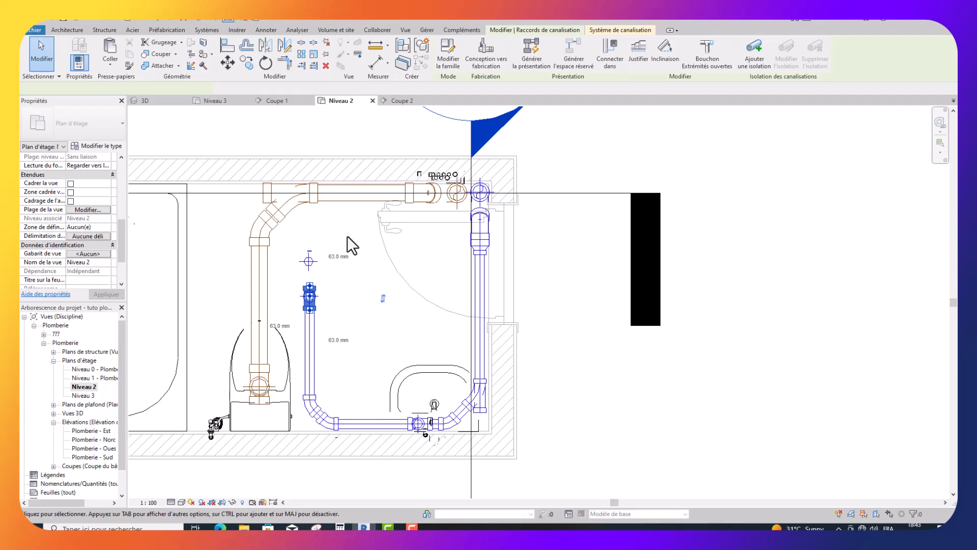
{"action": "key", "text": "shift+Up"}
{"action": "key", "text": "Up"}
{"action": "key", "text": "Up"}
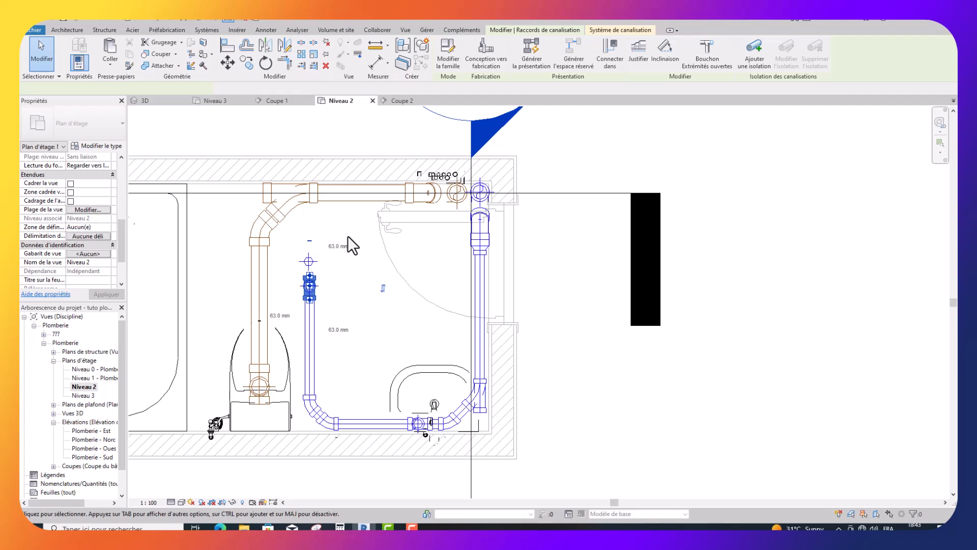
{"action": "key", "text": "shift+Up"}
{"action": "key", "text": "shift+Up"}
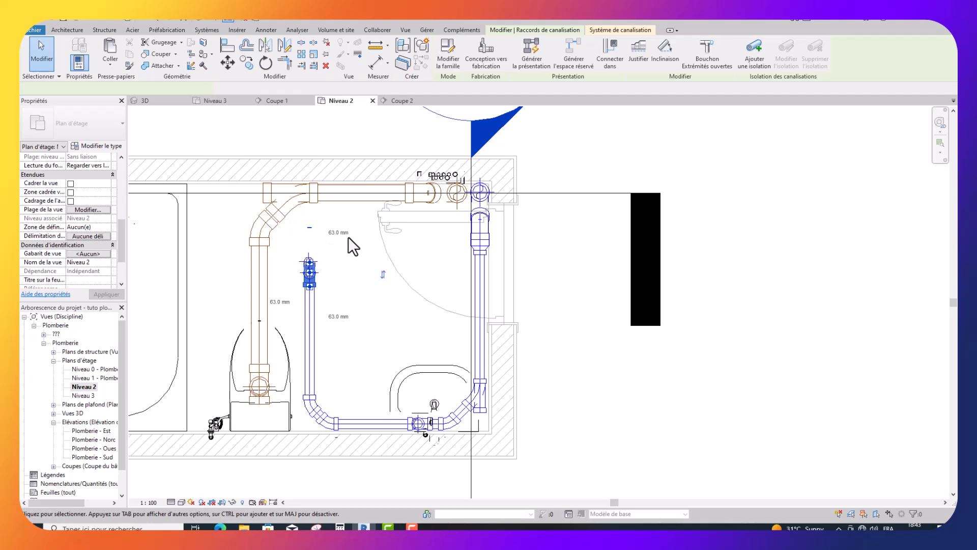
{"action": "key", "text": "shift+Up"}
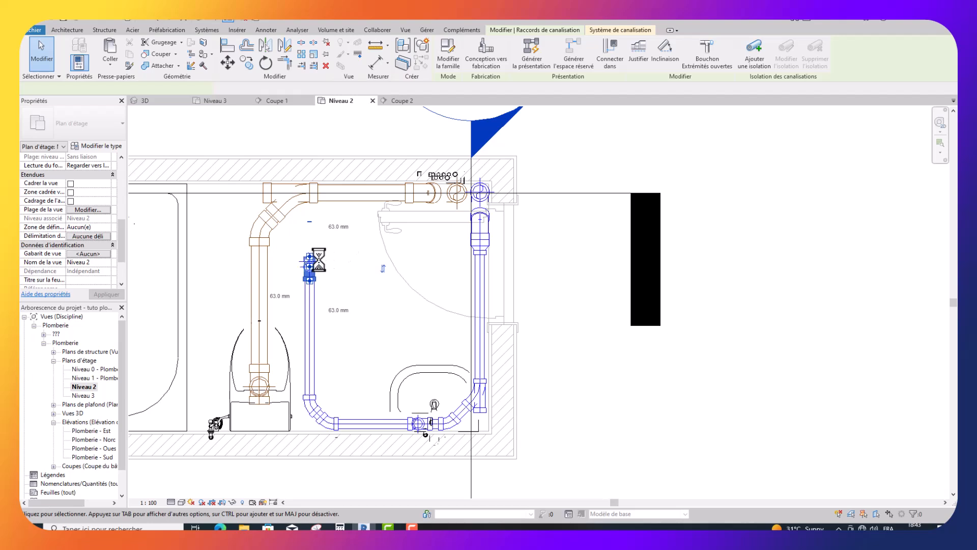
{"action": "key", "text": "shift+Up"}
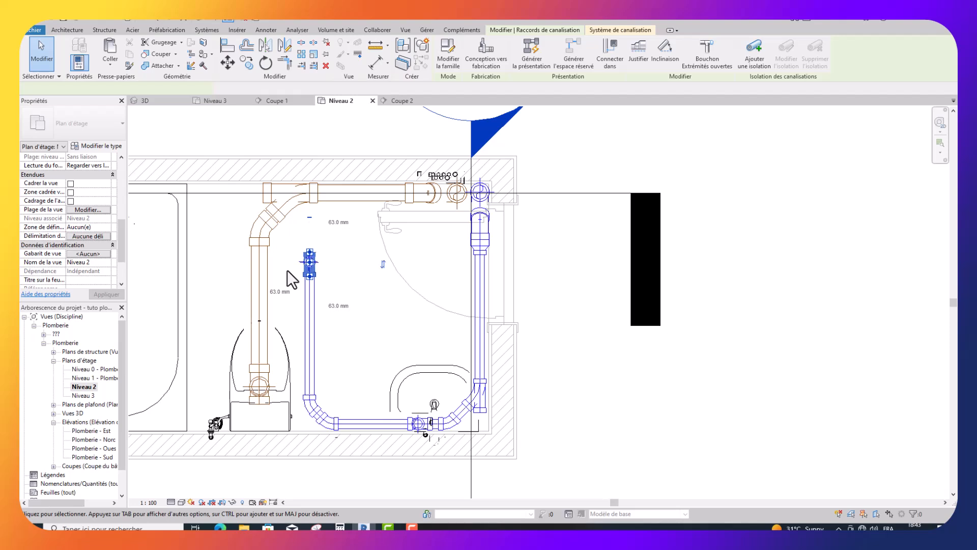
Step: Fine-tune the sanitary tee's position towards the centre of the existing 63 mm vertical pipe
{"action": "scroll", "coordinate": [288, 268], "scroll_direction": "up", "scroll_amount": 8}
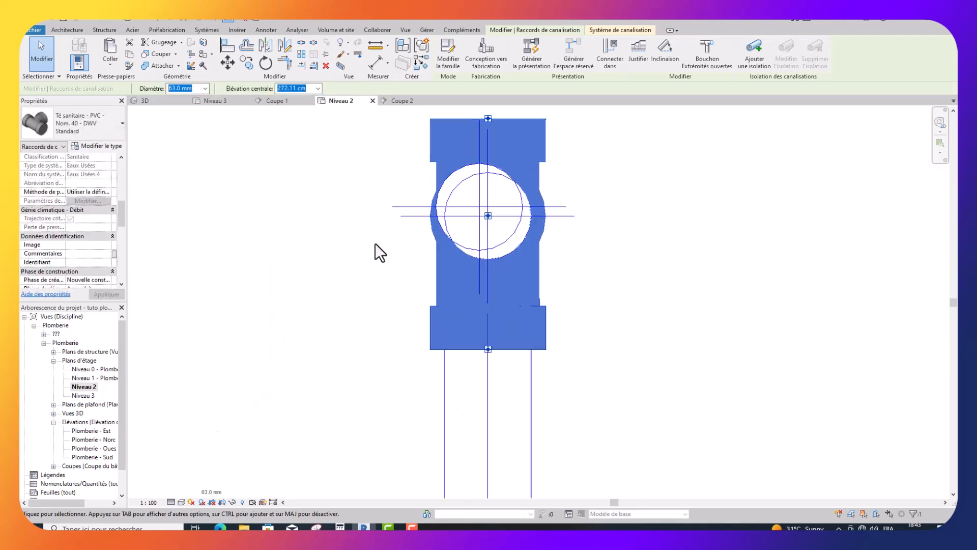
{"action": "key", "text": "Up"}
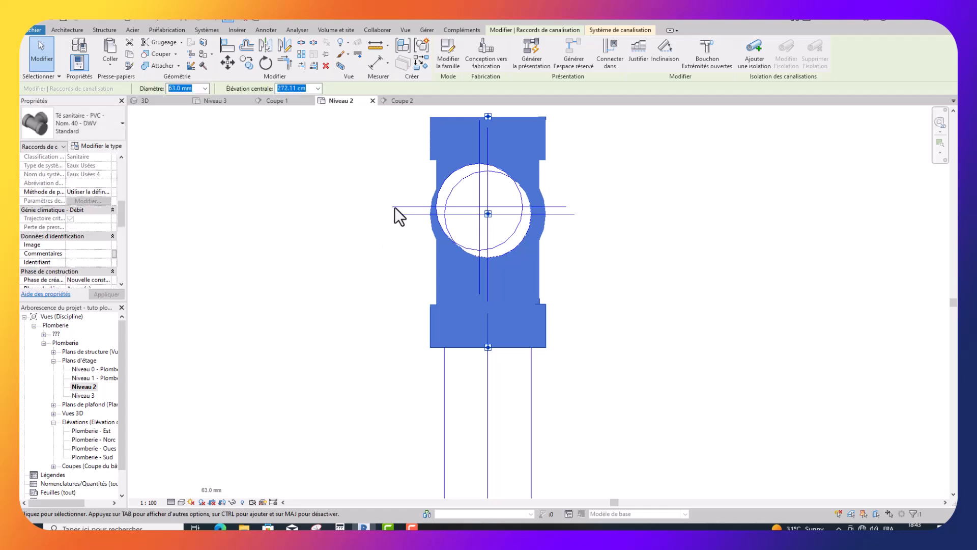
{"action": "key", "text": "Delete"}
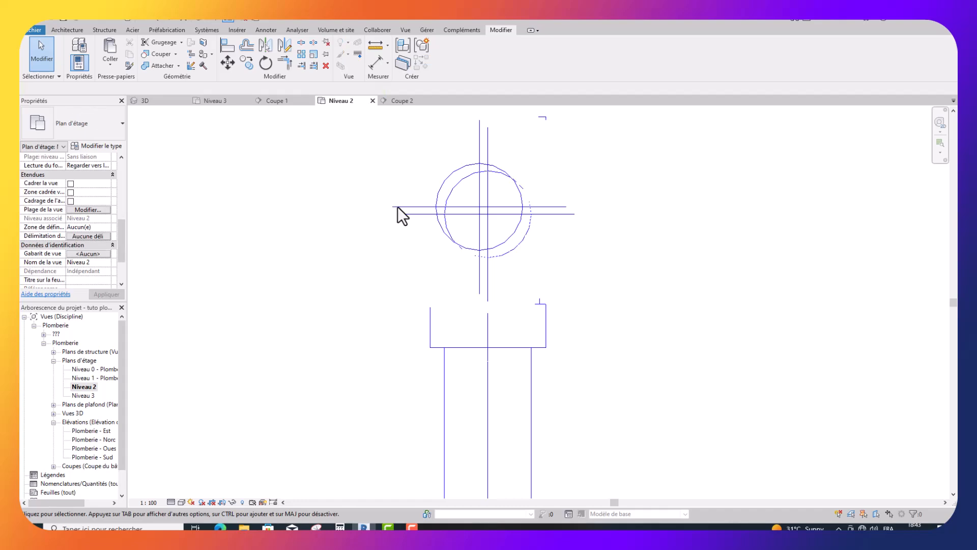
{"action": "left_click", "coordinate": [442, 191]}
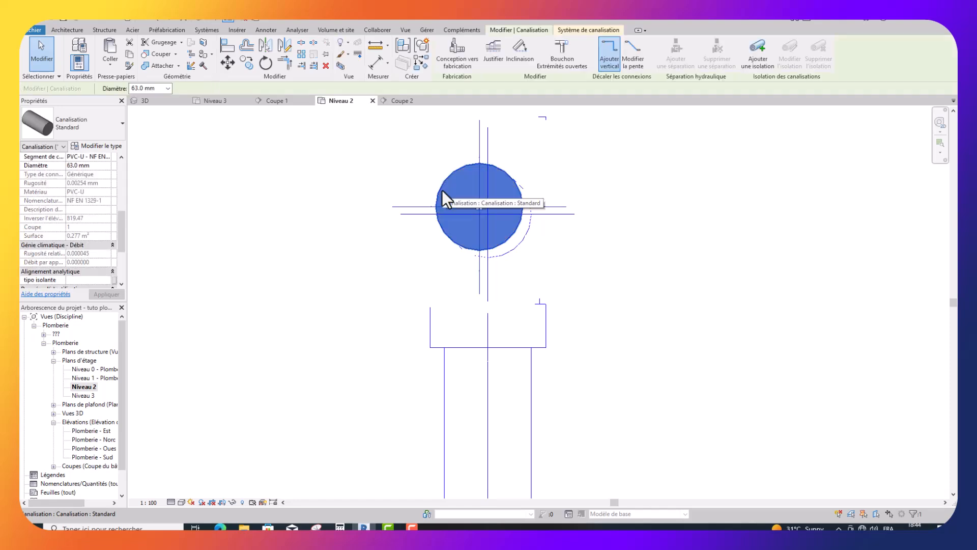
{"action": "left_click", "coordinate": [572, 279]}
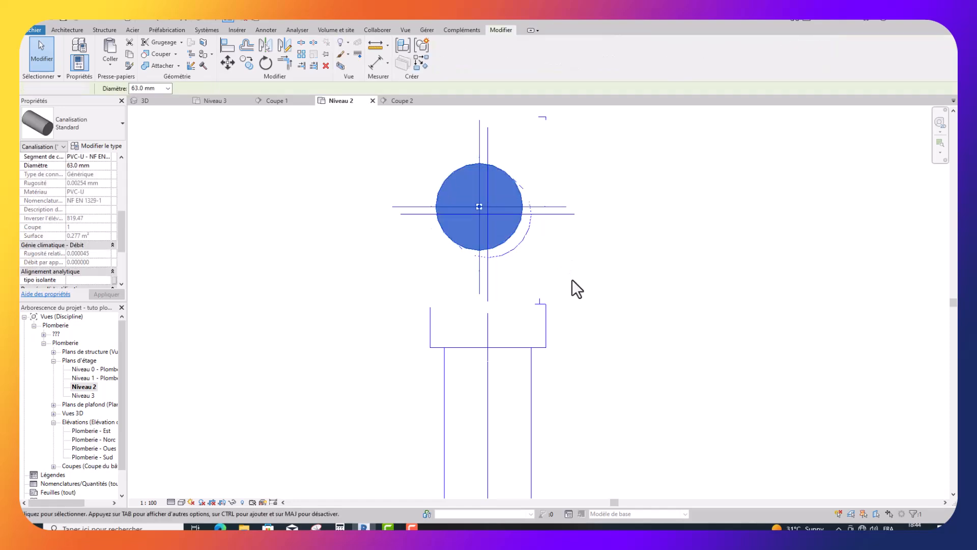
{"action": "scroll", "coordinate": [481, 294], "scroll_direction": "down", "scroll_amount": 6}
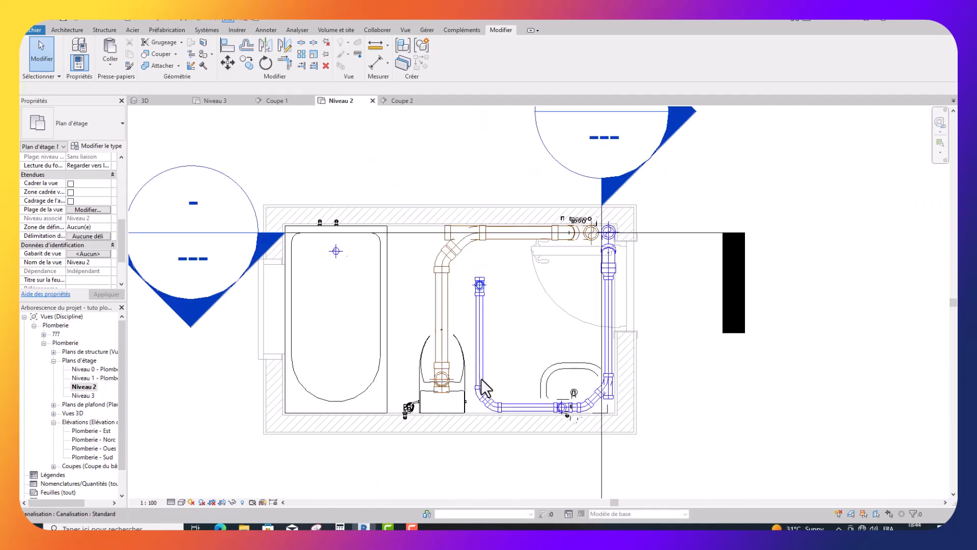
{"action": "scroll", "coordinate": [483, 417], "scroll_direction": "up", "scroll_amount": 4}
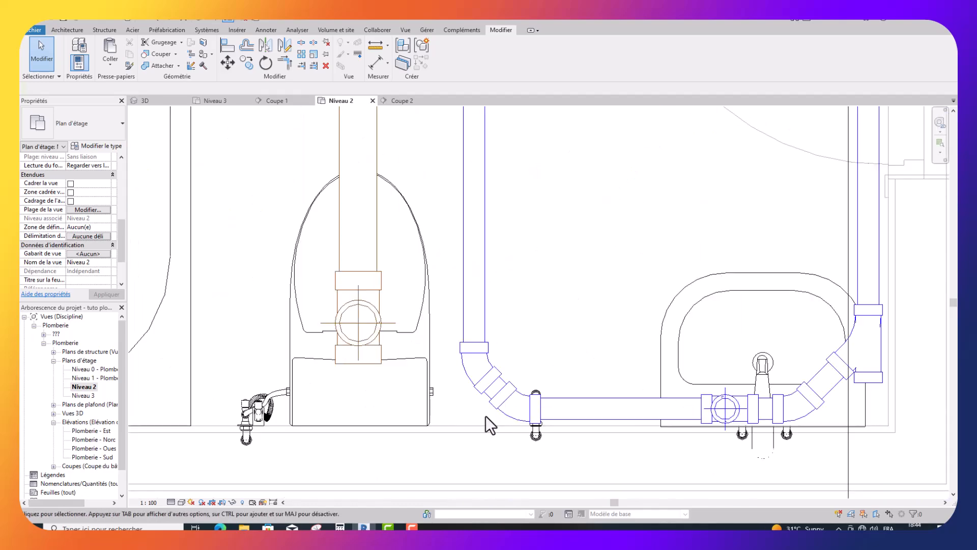
{"action": "scroll", "coordinate": [485, 416], "scroll_direction": "up", "scroll_amount": 2}
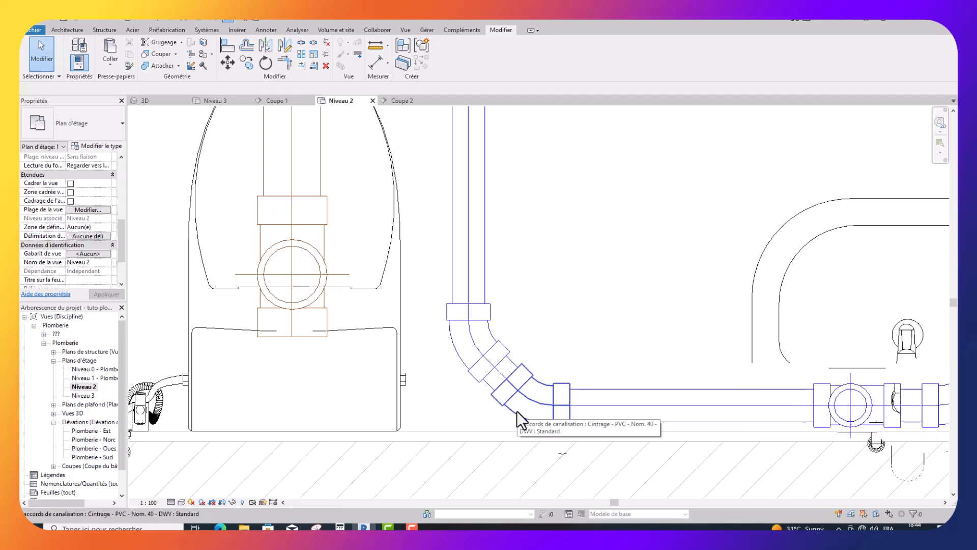
Step: Try to convert the elbow beside the WC, at the end of the washbasin's wall run, into a sanitary tee
{"action": "left_click", "coordinate": [520, 420]}
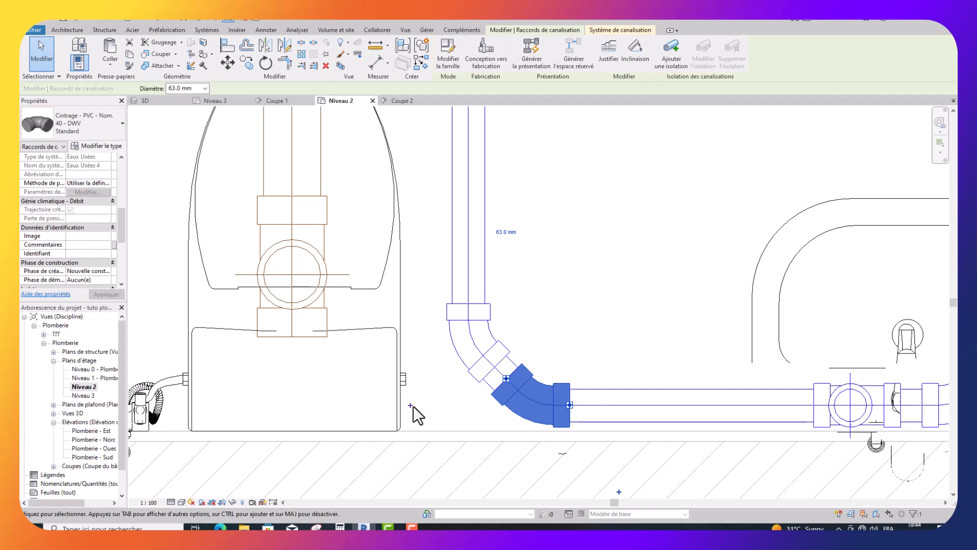
{"action": "key", "text": "Delete"}
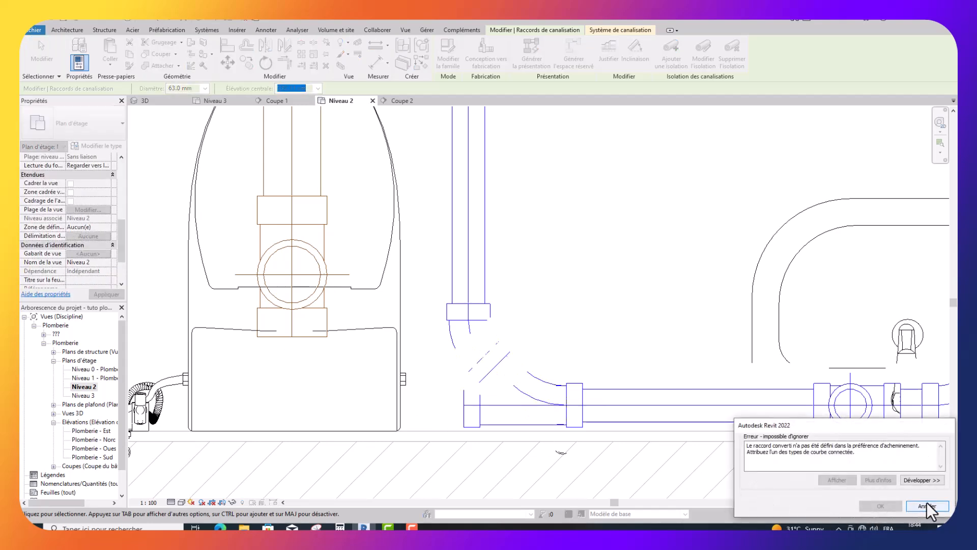
{"action": "left_click", "coordinate": [927, 505]}
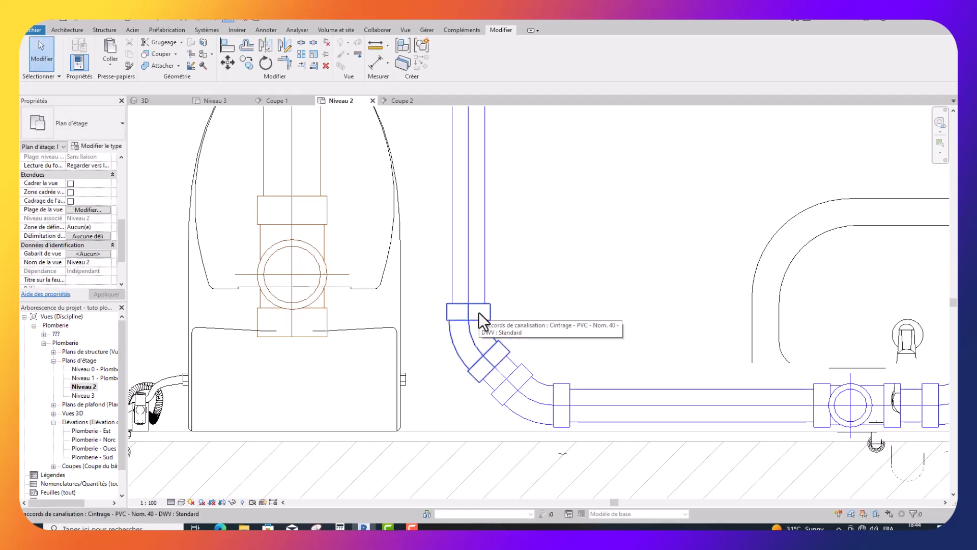
Step: Nudge the elbow beside the WC towards the washbasin to lengthen the diagonal pipe, and convert the elbow into a sanitary tee
{"action": "left_click", "coordinate": [566, 387]}
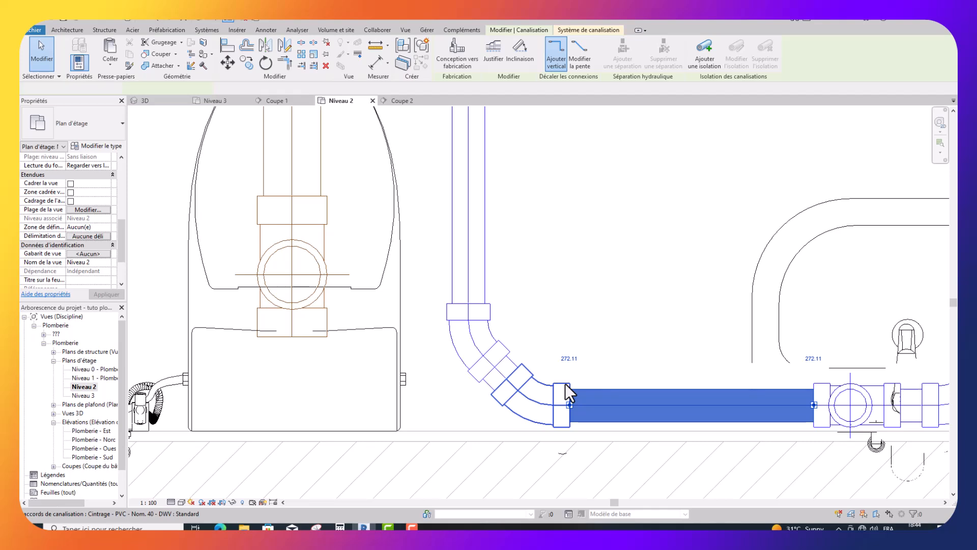
{"action": "key", "text": "Escape"}
{"action": "left_click", "coordinate": [564, 385]}
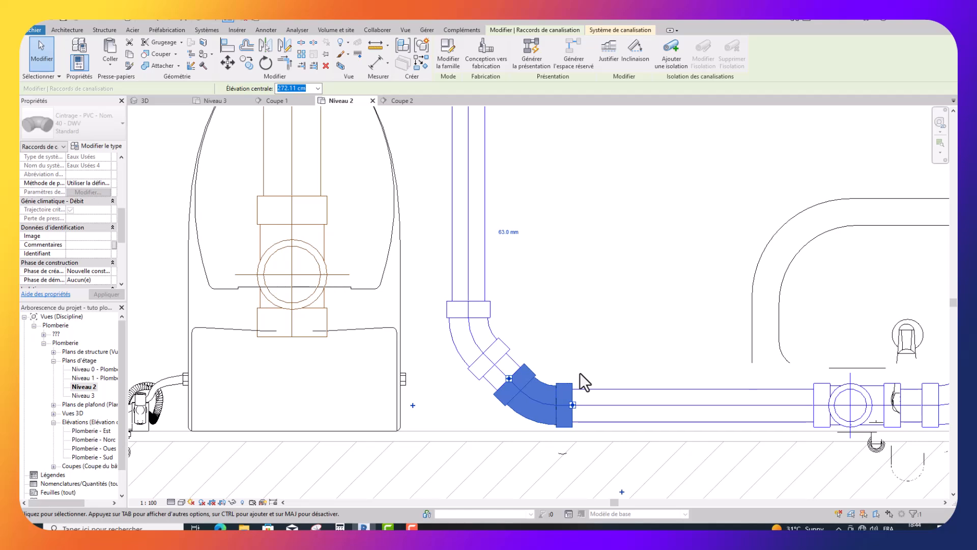
{"action": "key", "text": "Right"}
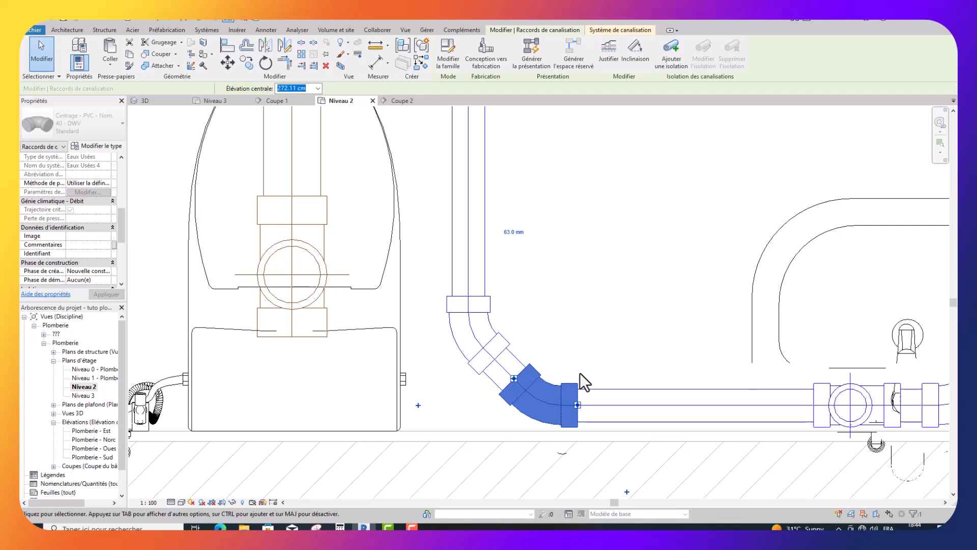
{"action": "key", "text": "Right"}
{"action": "key", "text": "Right"}
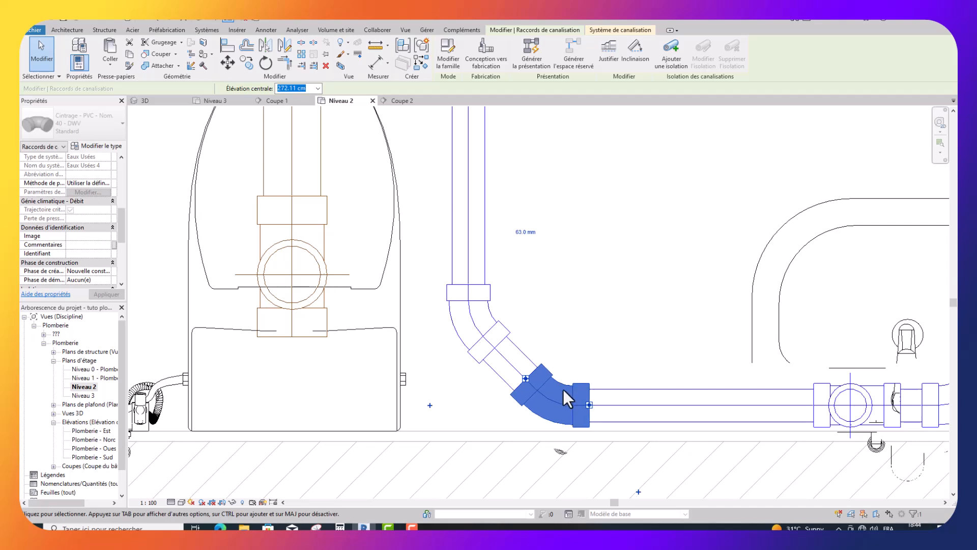
{"action": "key", "text": "Right"}
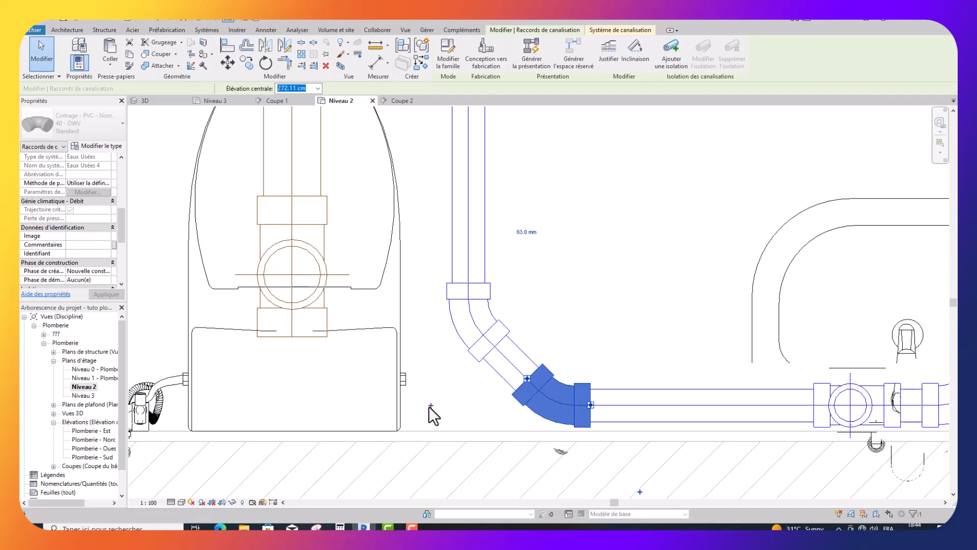
{"action": "left_click", "coordinate": [430, 410]}
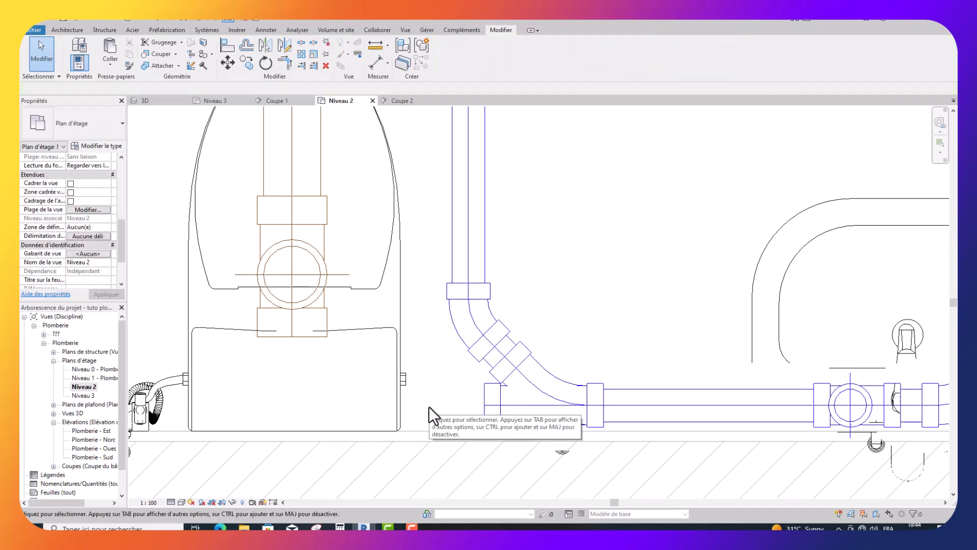
Step: Add a short 63 mm pipe stub about 12 cm long to the new tee's open end, pointing towards the WC
{"action": "scroll", "coordinate": [432, 428], "scroll_direction": "down", "scroll_amount": 5}
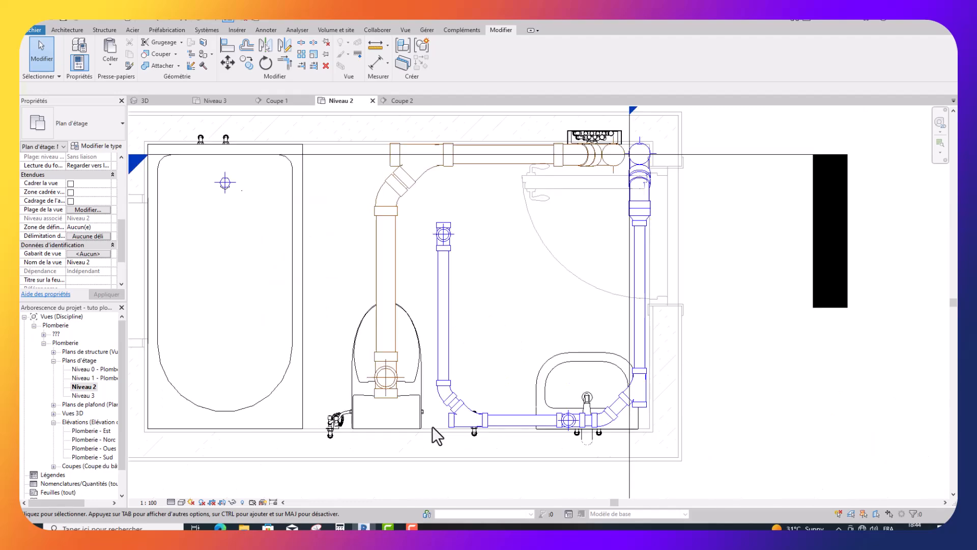
{"action": "scroll", "coordinate": [432, 426], "scroll_direction": "up", "scroll_amount": 1}
{"action": "scroll", "coordinate": [456, 433], "scroll_direction": "up", "scroll_amount": 2}
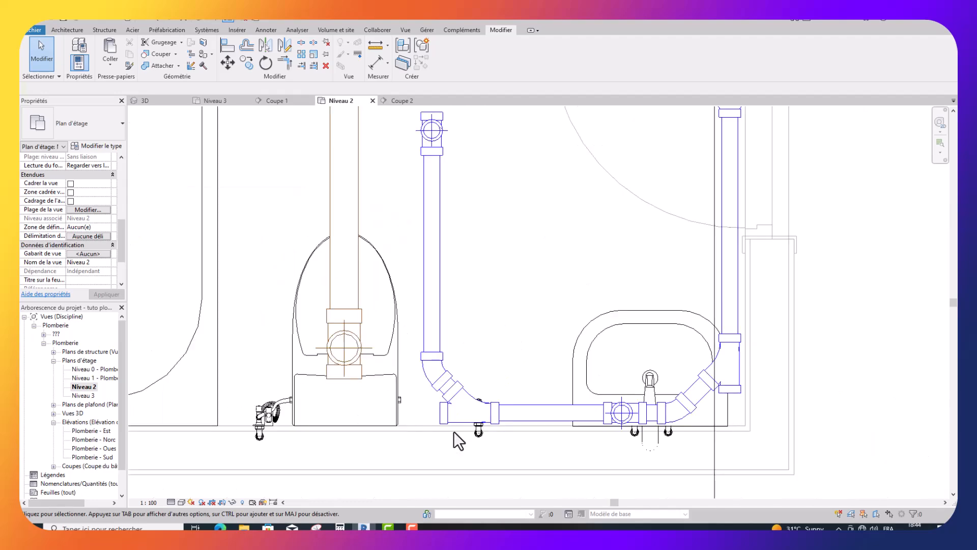
{"action": "left_click", "coordinate": [482, 414]}
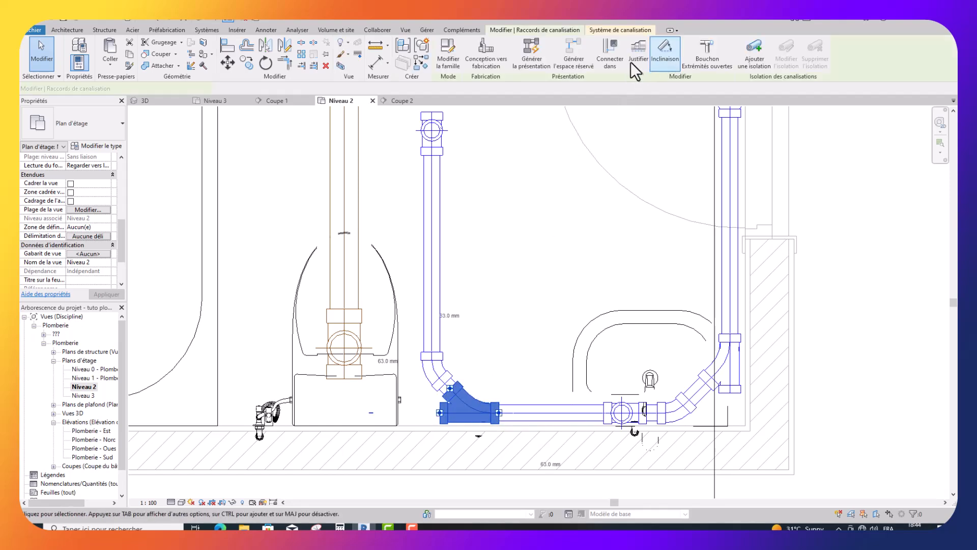
{"action": "left_click", "coordinate": [610, 56]}
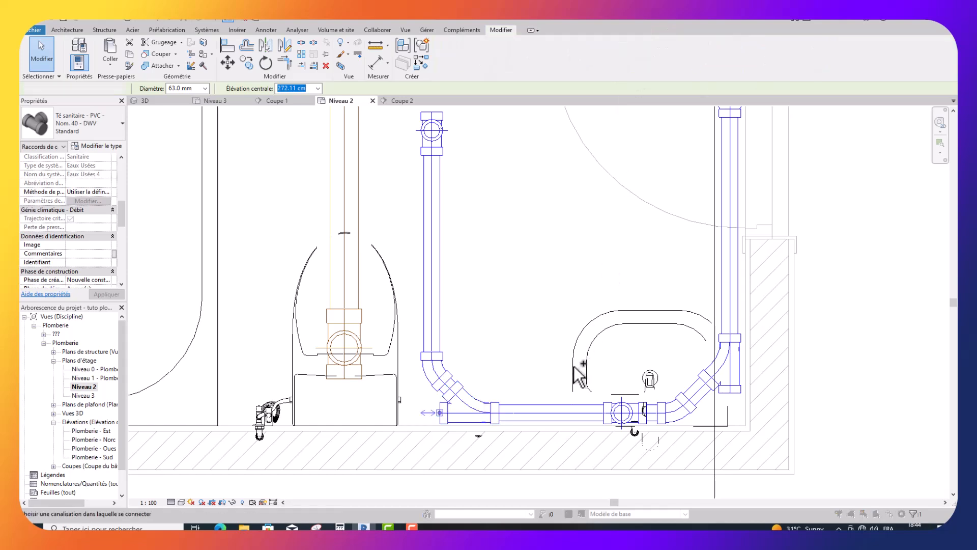
{"action": "left_click", "coordinate": [547, 413]}
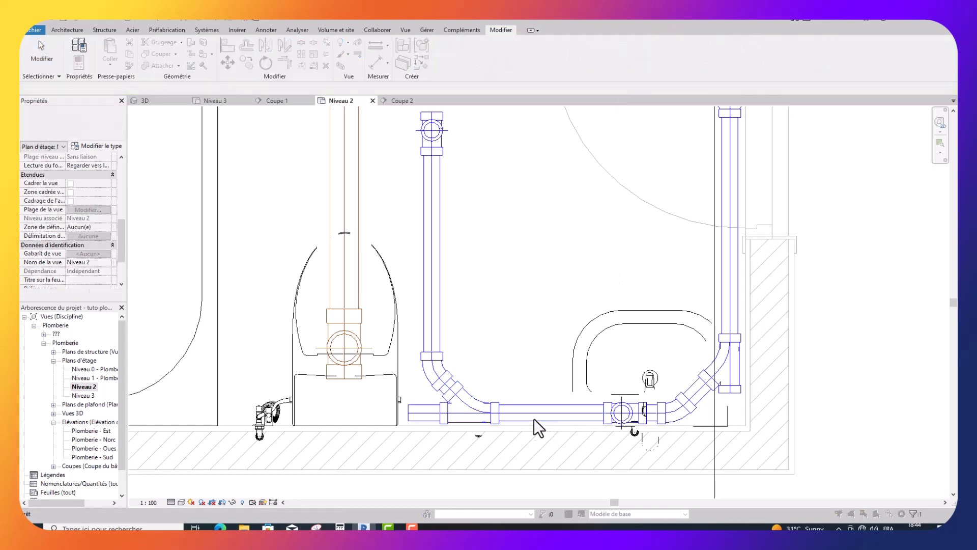
Step: Continue the stub at 272.11 cm elevation with 63 mm pipe behind the WC to the bathtub, turn it 45°, and run it lengthwise under the tub
{"action": "left_click", "coordinate": [431, 412]}
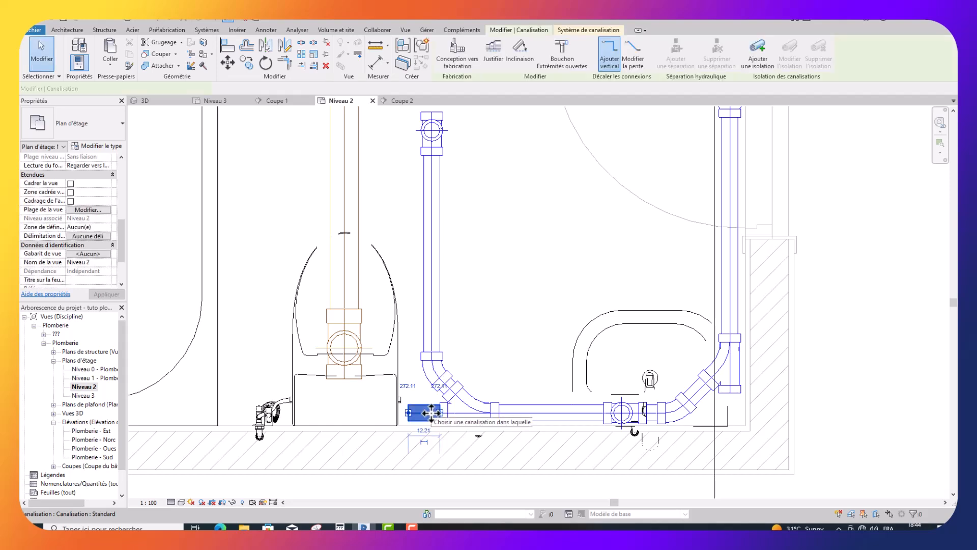
{"action": "right_click", "coordinate": [430, 414]}
{"action": "left_click", "coordinate": [474, 267]}
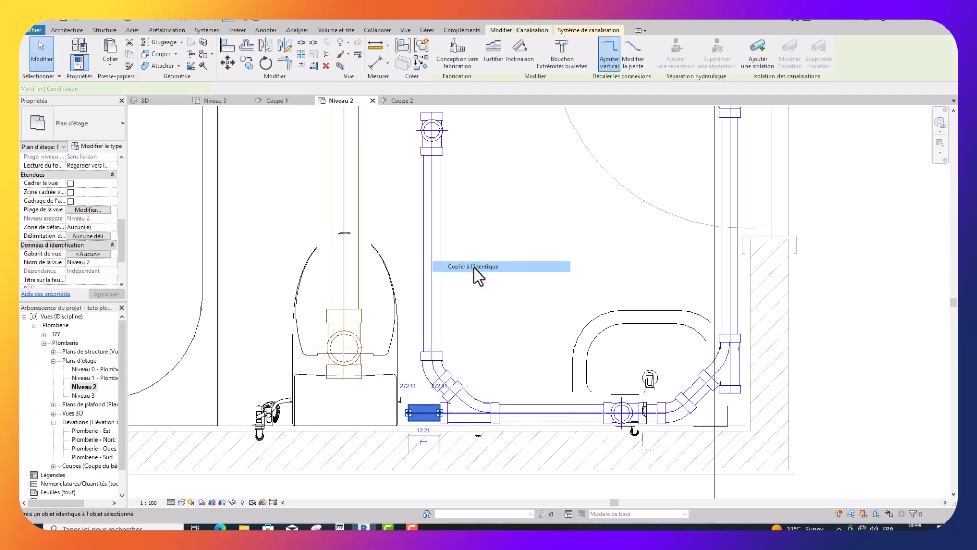
{"action": "left_click", "coordinate": [408, 413]}
{"action": "scroll", "coordinate": [409, 413], "scroll_direction": "down", "scroll_amount": 4}
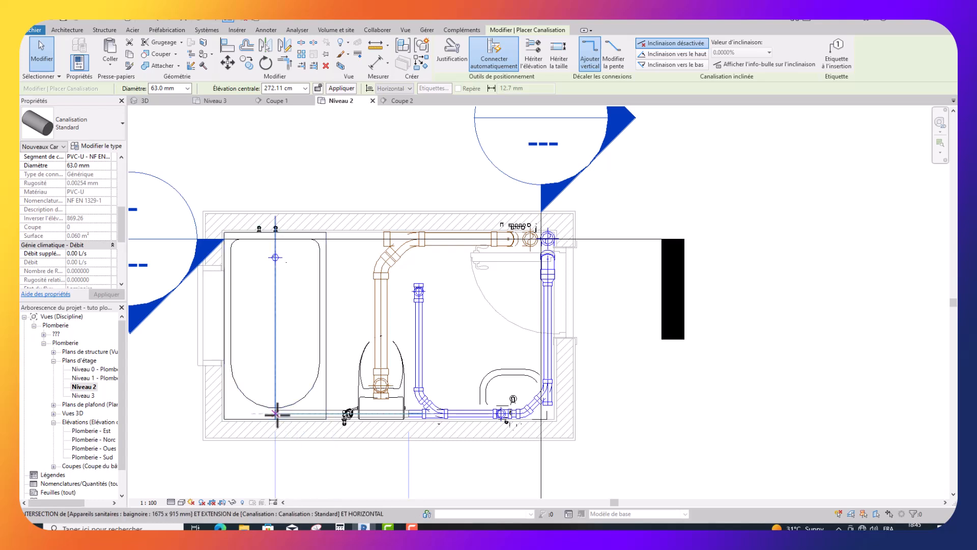
{"action": "left_click", "coordinate": [282, 415]}
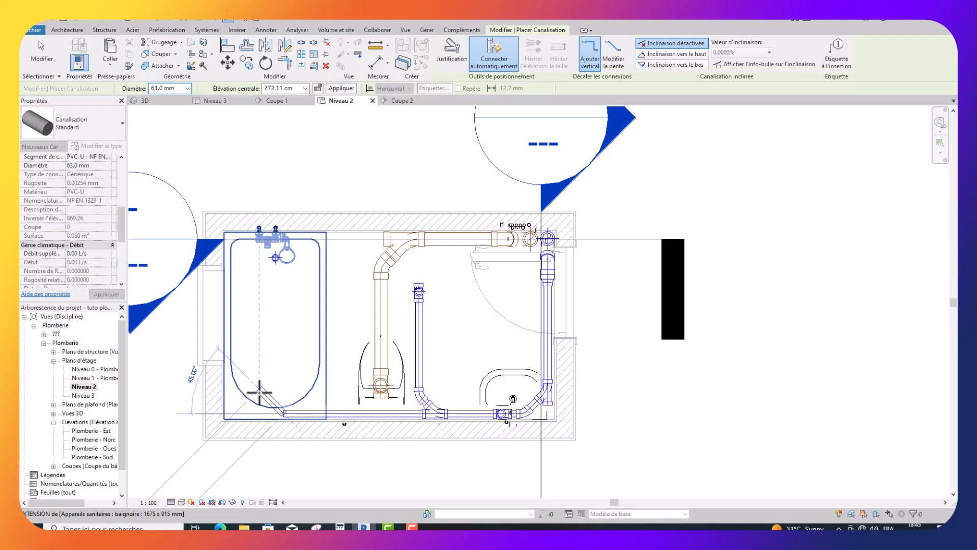
{"action": "left_click", "coordinate": [259, 392]}
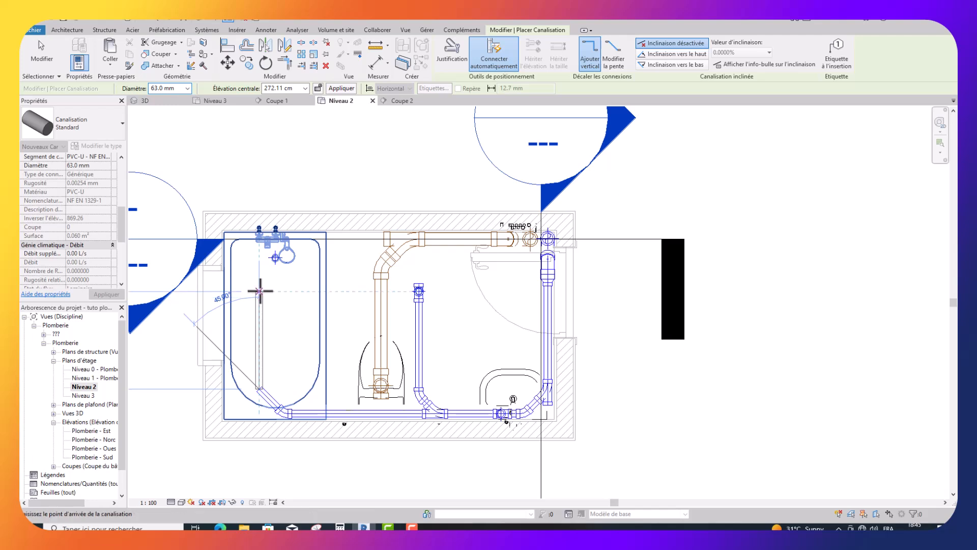
{"action": "left_click", "coordinate": [260, 291]}
{"action": "key", "text": "Escape"}
{"action": "key", "text": "Escape"}
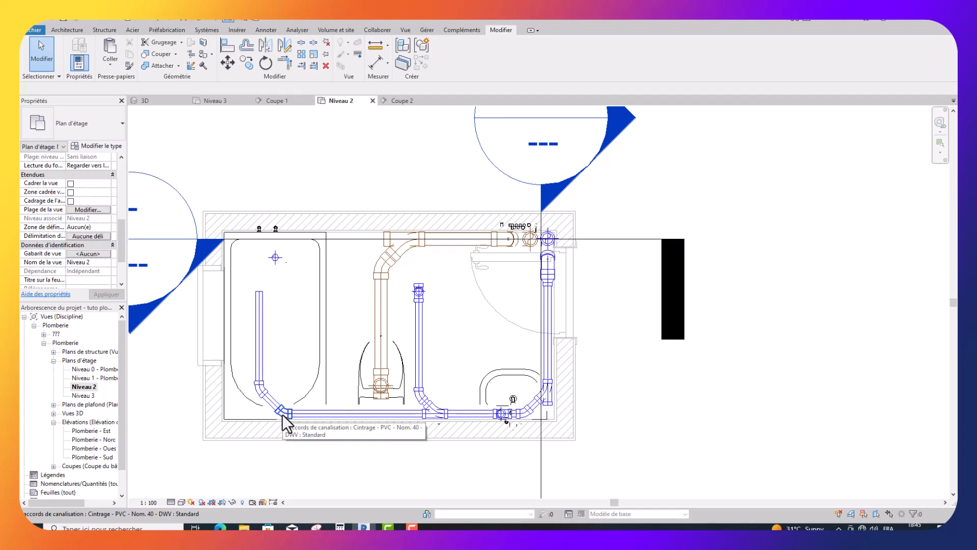
Step: Convert the elbow under the bathtub, where the wall run turns diagonally, into a sanitary tee
{"action": "left_click", "coordinate": [282, 413]}
{"action": "left_click", "coordinate": [282, 412]}
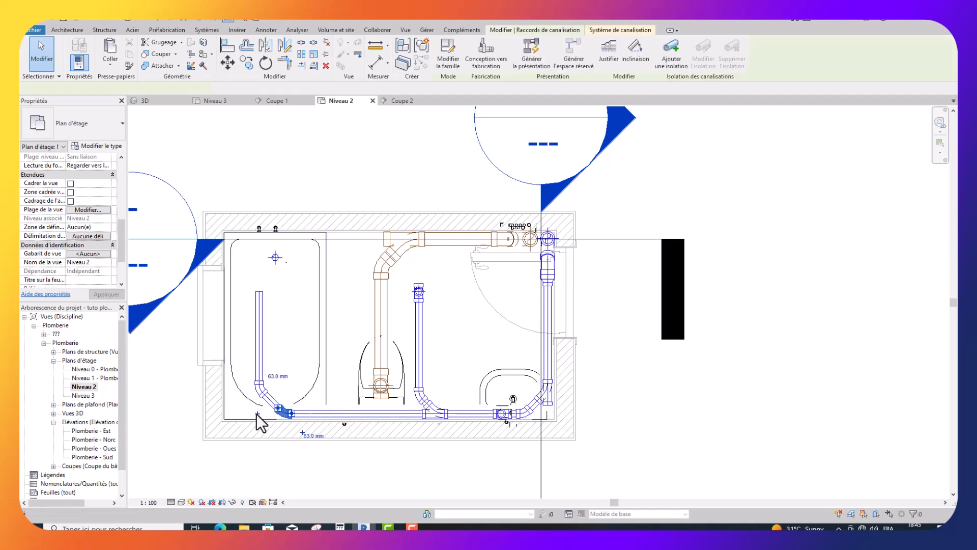
{"action": "key", "text": "Escape"}
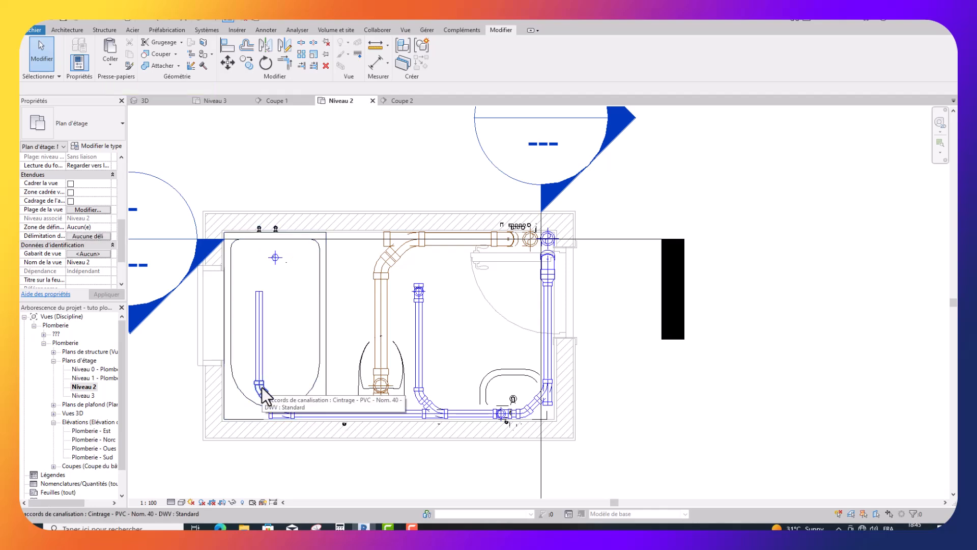
Step: Nudge the sanitary tee under the bathtub away from the WC to shorten the diagonal pipe
{"action": "left_click", "coordinate": [297, 389]}
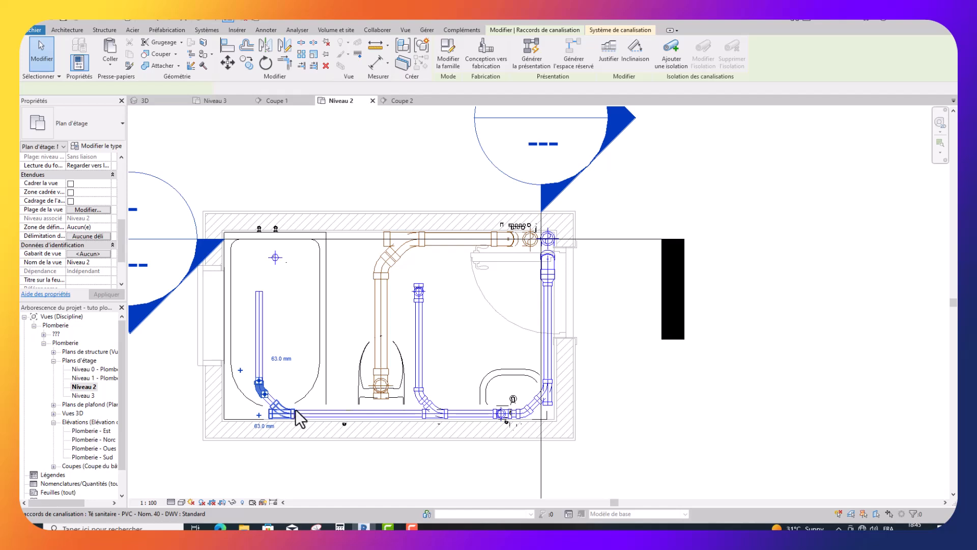
{"action": "left_click", "coordinate": [295, 411]}
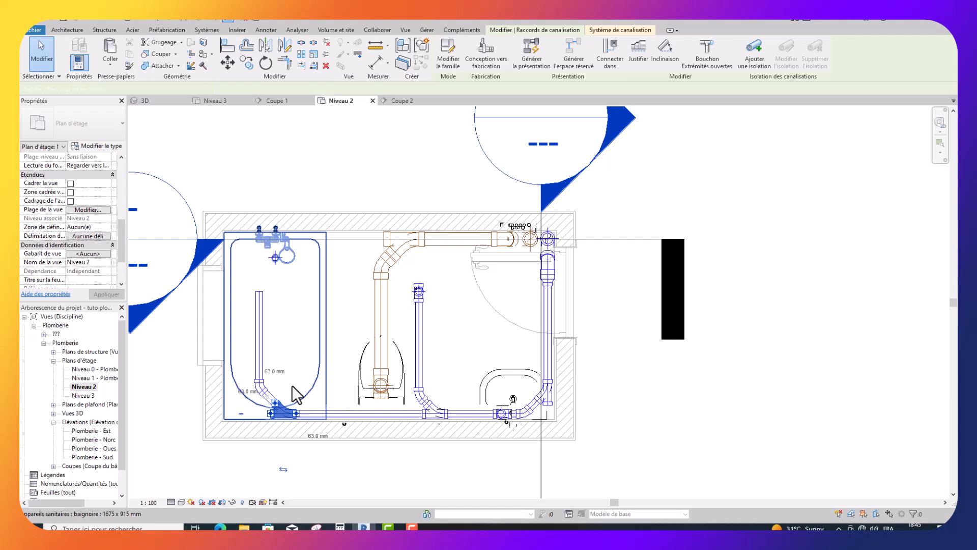
{"action": "key", "text": "Left"}
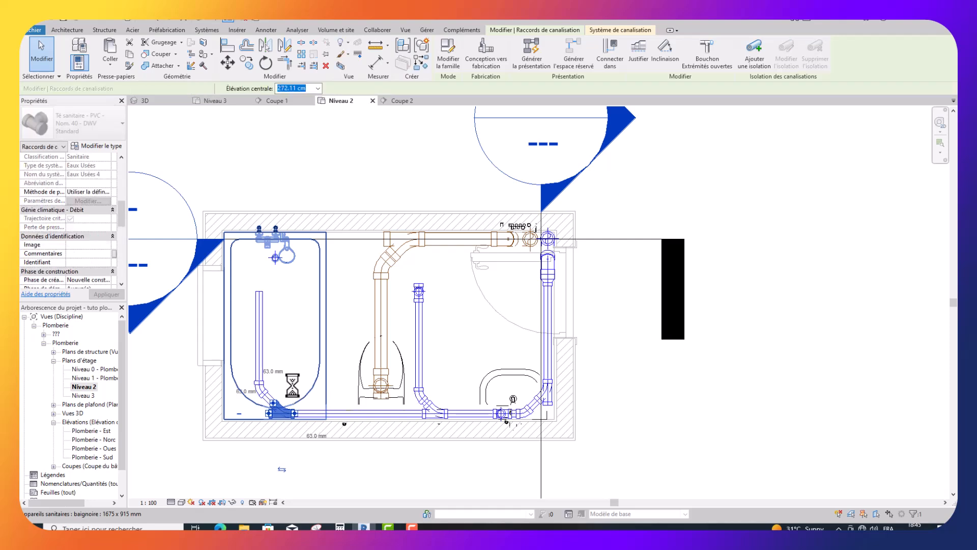
{"action": "key", "text": "Left"}
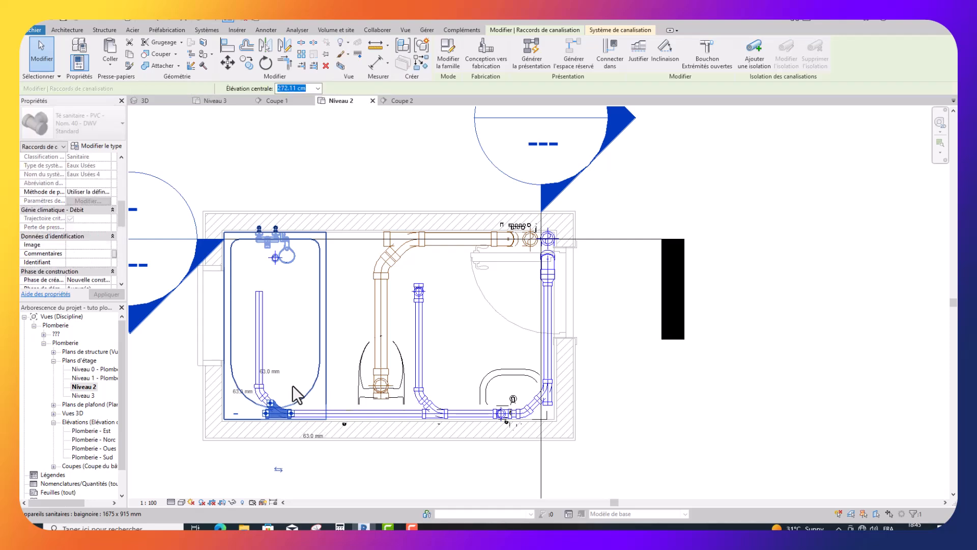
{"action": "key", "text": "Left"}
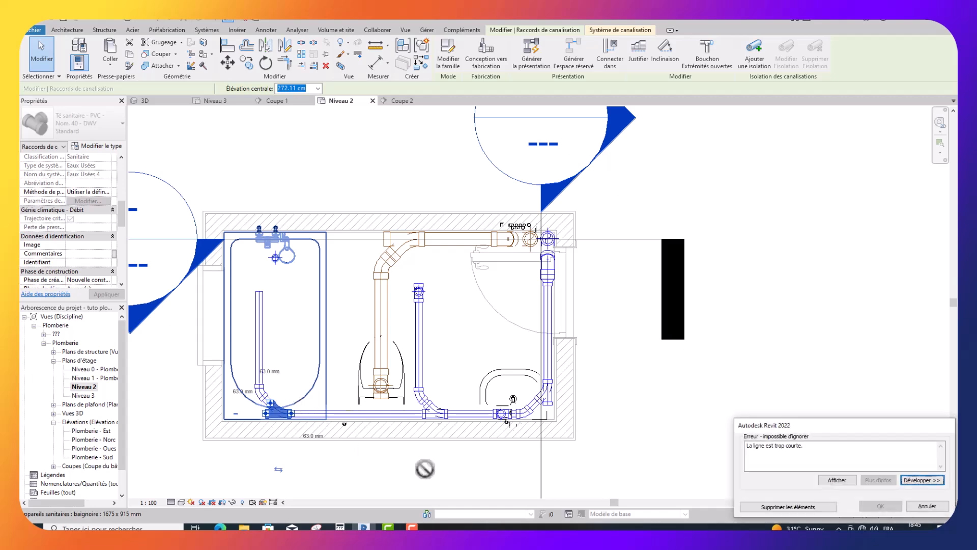
{"action": "left_click", "coordinate": [929, 505]}
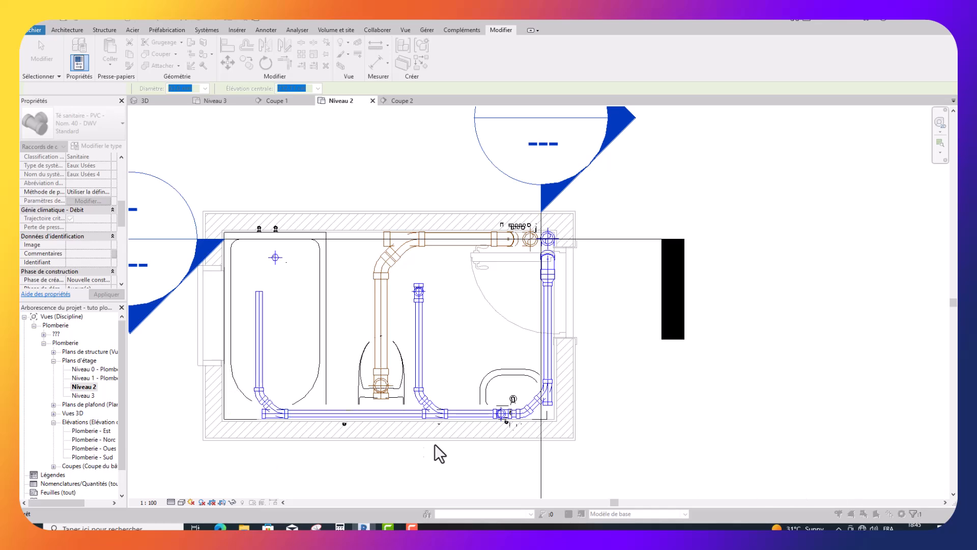
{"action": "key", "text": "Escape"}
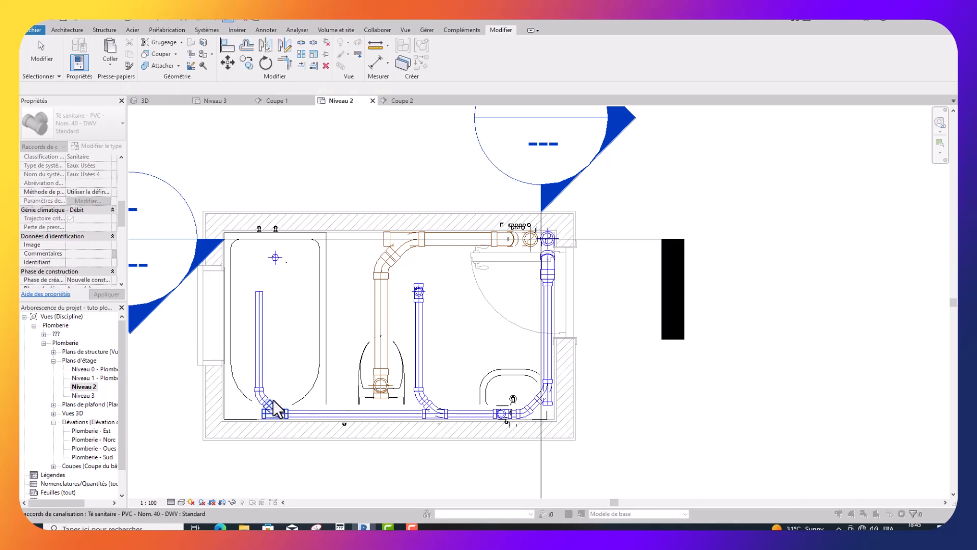
Step: Extend the open end of the 63 mm pipe under the bathtub straight towards the tub's drain
{"action": "scroll", "coordinate": [259, 303], "scroll_direction": "up", "scroll_amount": 3}
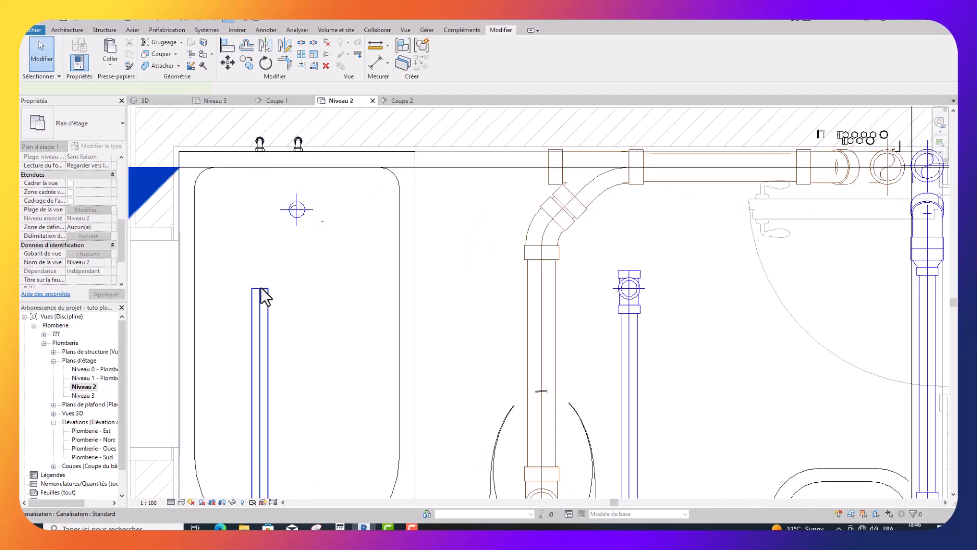
{"action": "left_click", "coordinate": [261, 288]}
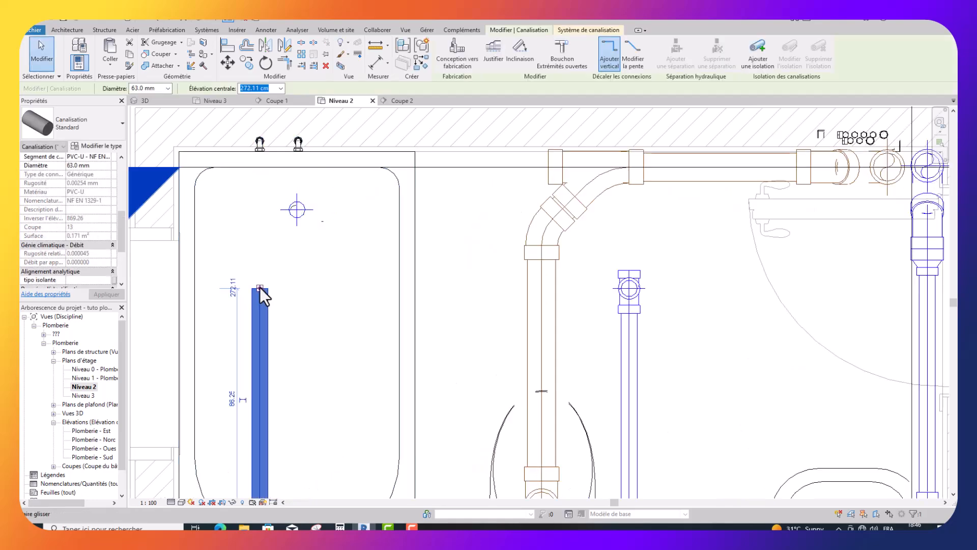
{"action": "right_click", "coordinate": [260, 287]}
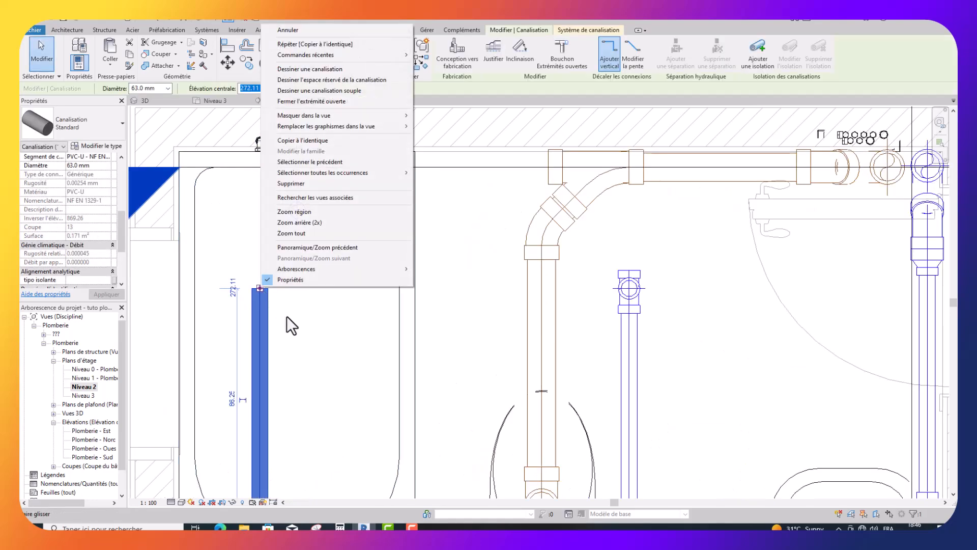
{"action": "left_click", "coordinate": [307, 141]}
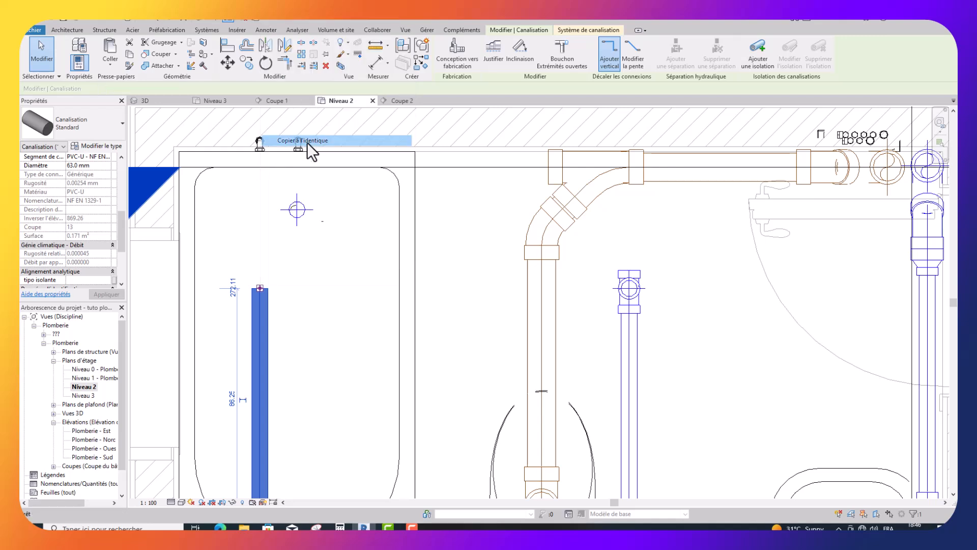
{"action": "left_click", "coordinate": [259, 288]}
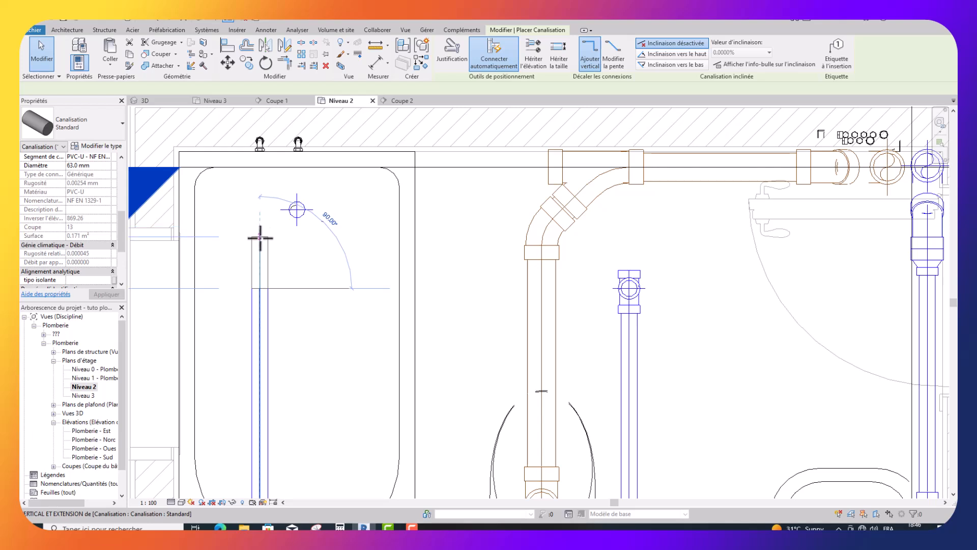
{"action": "left_click", "coordinate": [260, 237]}
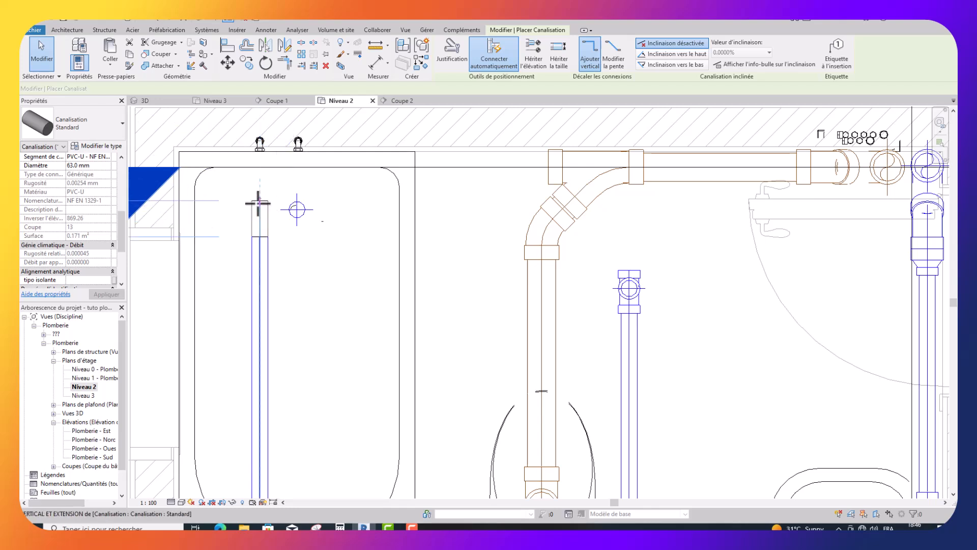
Step: Continue the 63 mm pipe under the bathtub at 320 cm elevation, adding a vertical riser and a short run towards the taps
{"action": "left_click", "coordinate": [258, 202]}
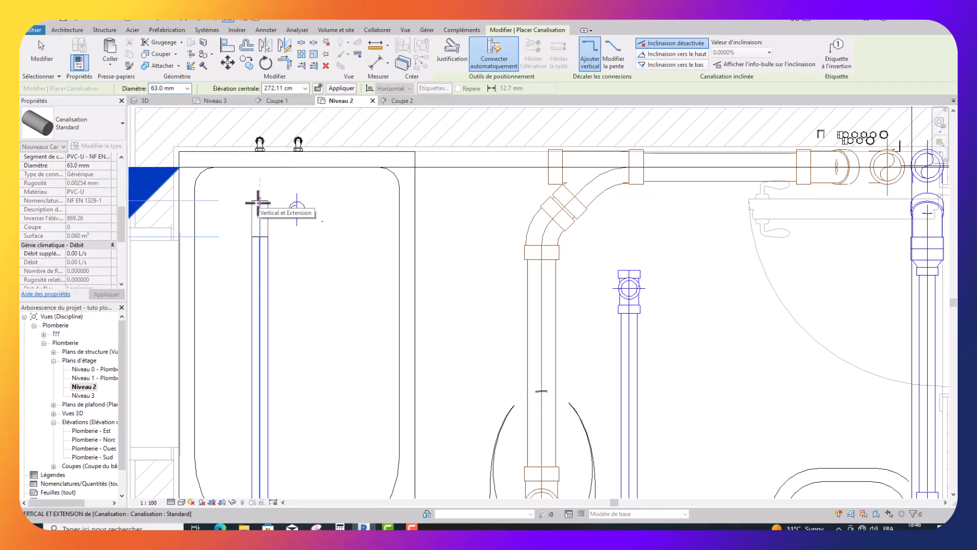
{"action": "left_click", "coordinate": [295, 88]}
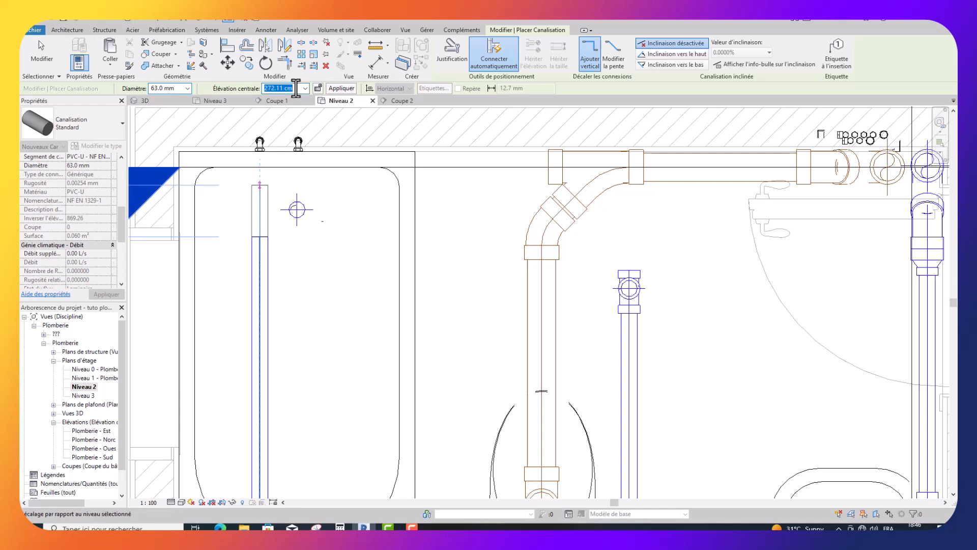
{"action": "type", "text": "320"}
{"action": "key", "text": "Return"}
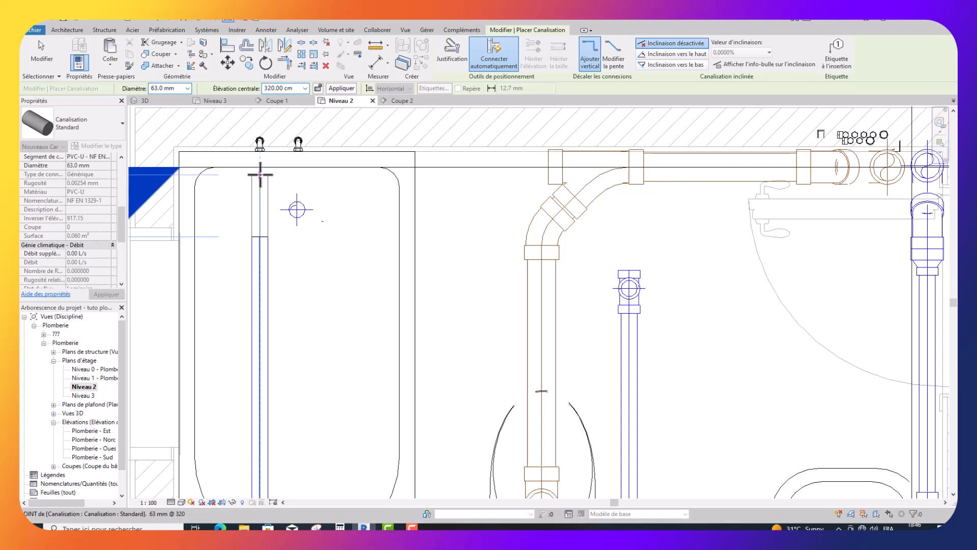
{"action": "left_click", "coordinate": [259, 174]}
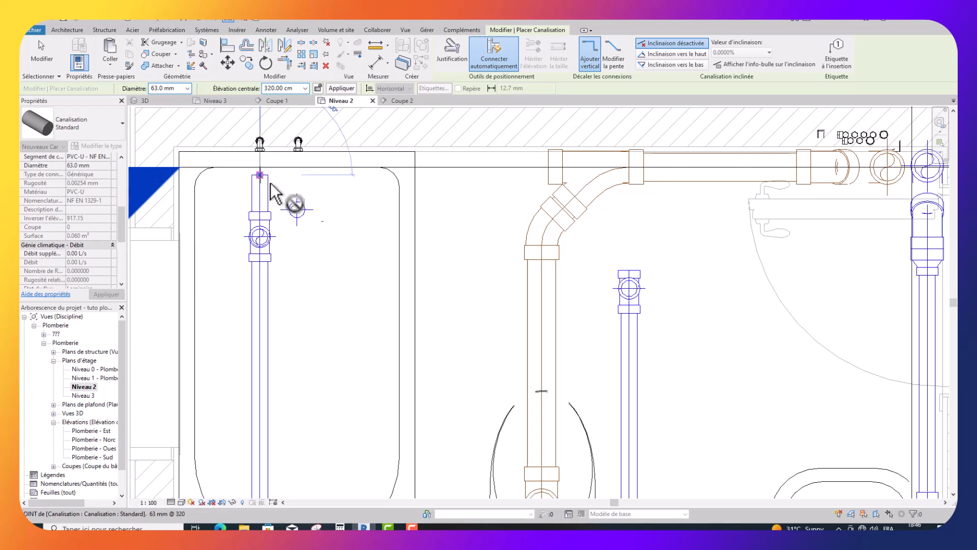
{"action": "key", "text": "Escape"}
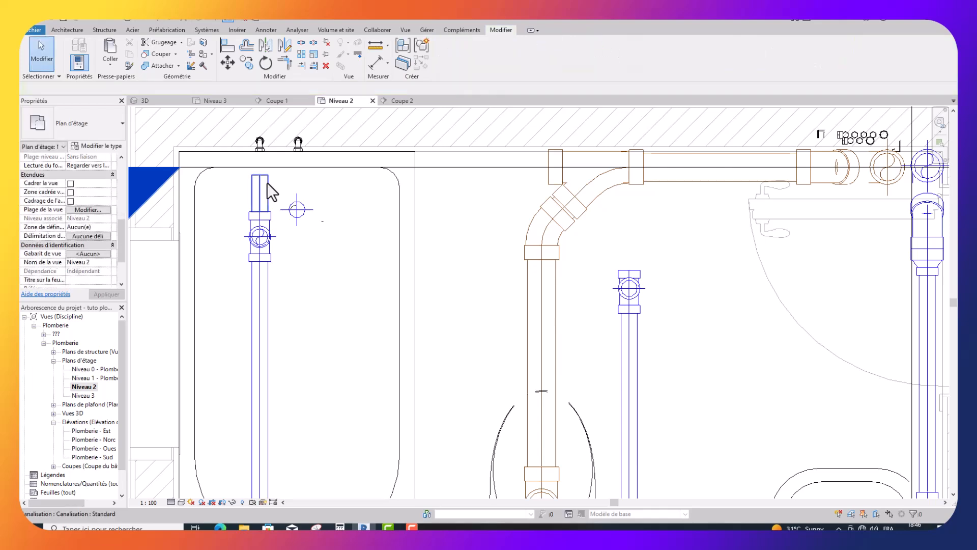
Step: Delete the short horizontal pipe and the elbow on top of the new riser under the bathtub
{"action": "key", "text": "Delete"}
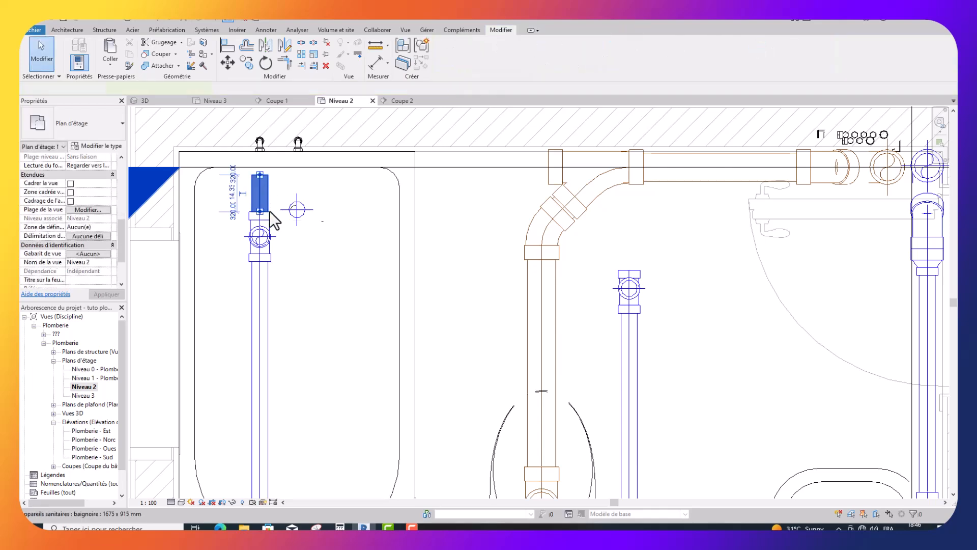
{"action": "left_click", "coordinate": [271, 216]}
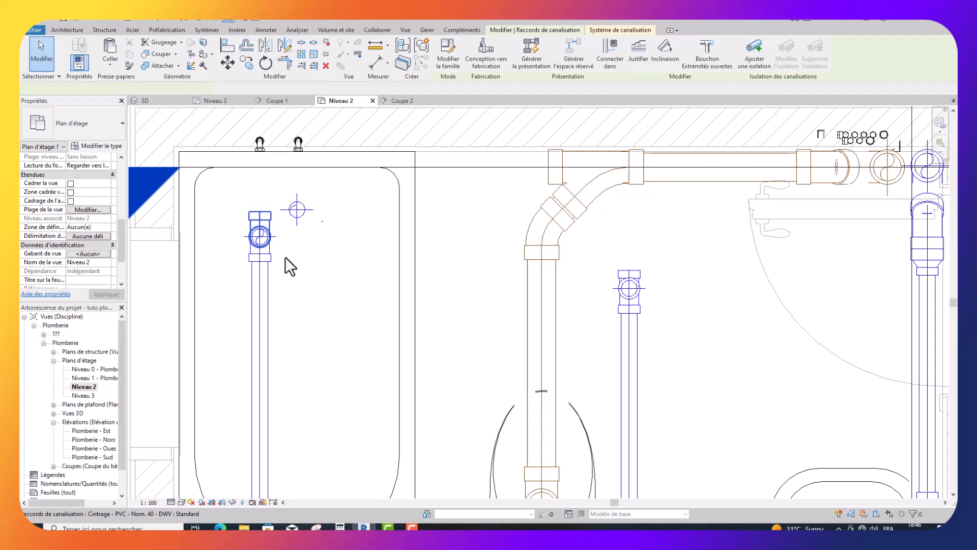
{"action": "key", "text": "Delete"}
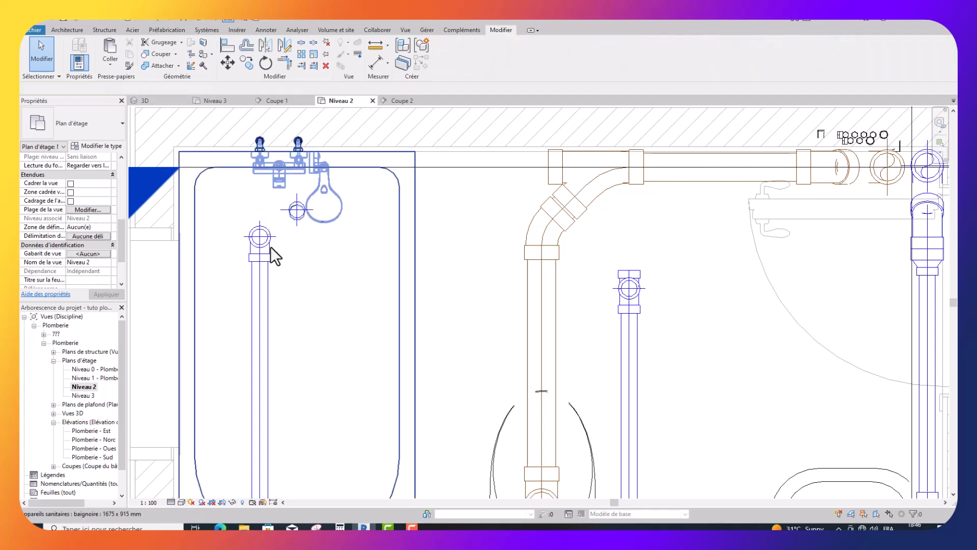
Step: Convert the remaining elbow at the foot of the bathtub riser into a sanitary tee open towards the taps
{"action": "left_click", "coordinate": [269, 246]}
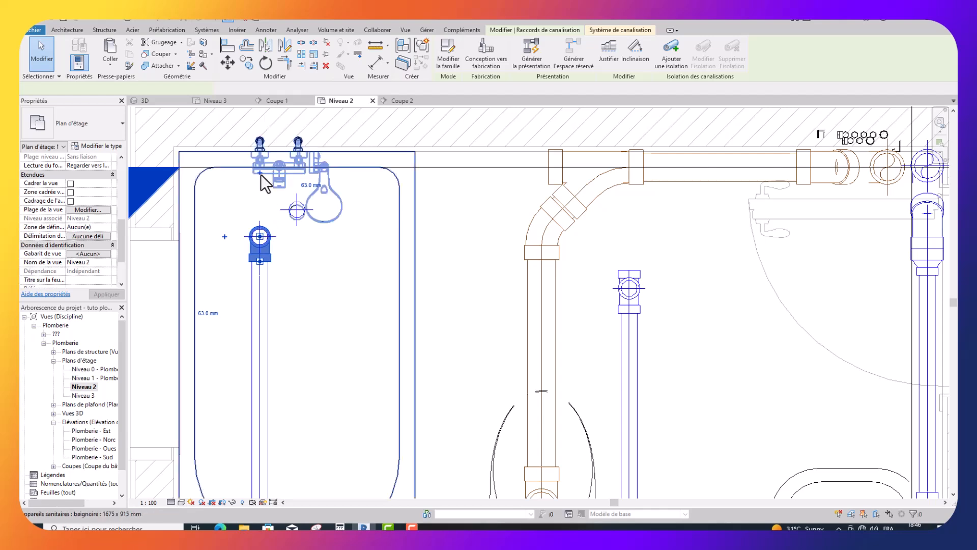
{"action": "left_click", "coordinate": [261, 174]}
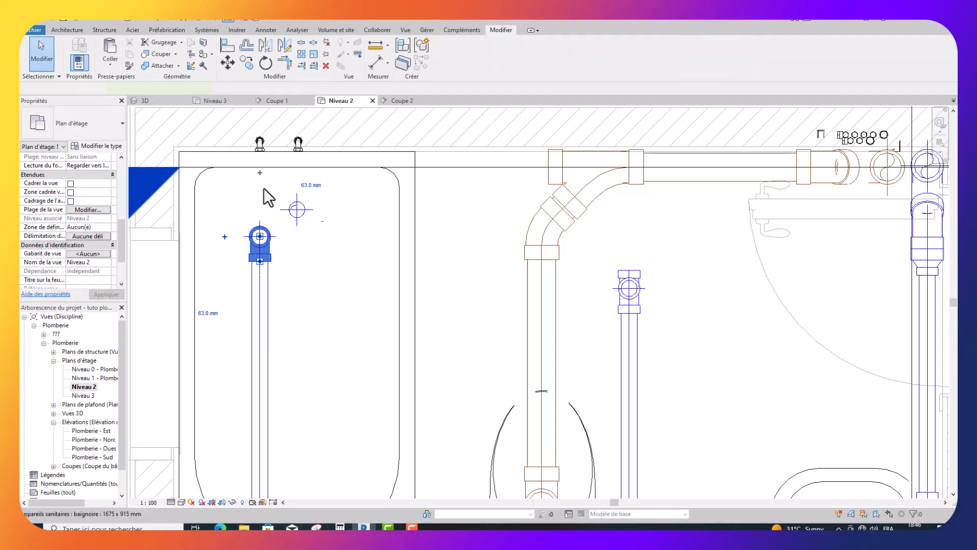
{"action": "left_click", "coordinate": [270, 258]}
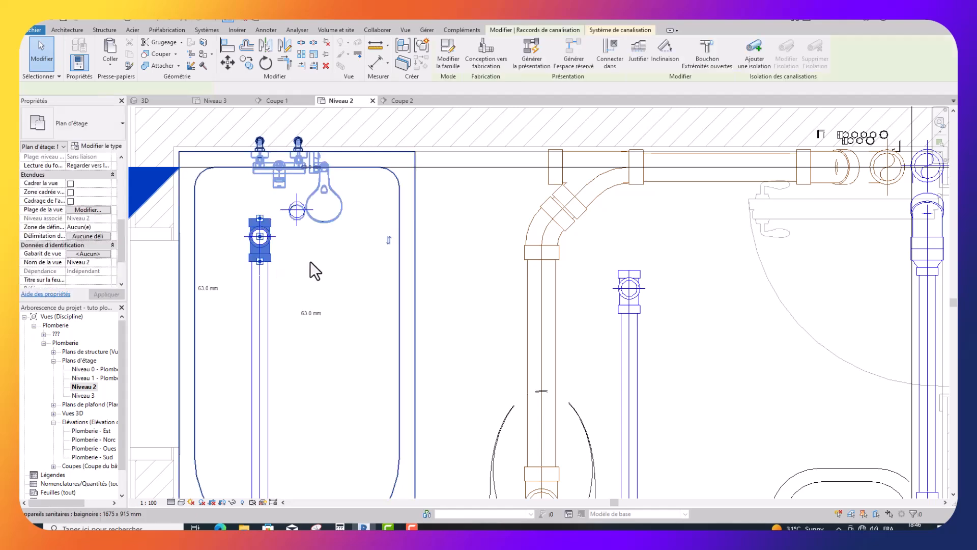
Step: Nudge the sanitary tee and 45° elbow at the wall end of the bathtub branch towards the WC until the branch aligns with the tub's drain
{"action": "scroll", "coordinate": [311, 262], "scroll_direction": "down", "scroll_amount": 5}
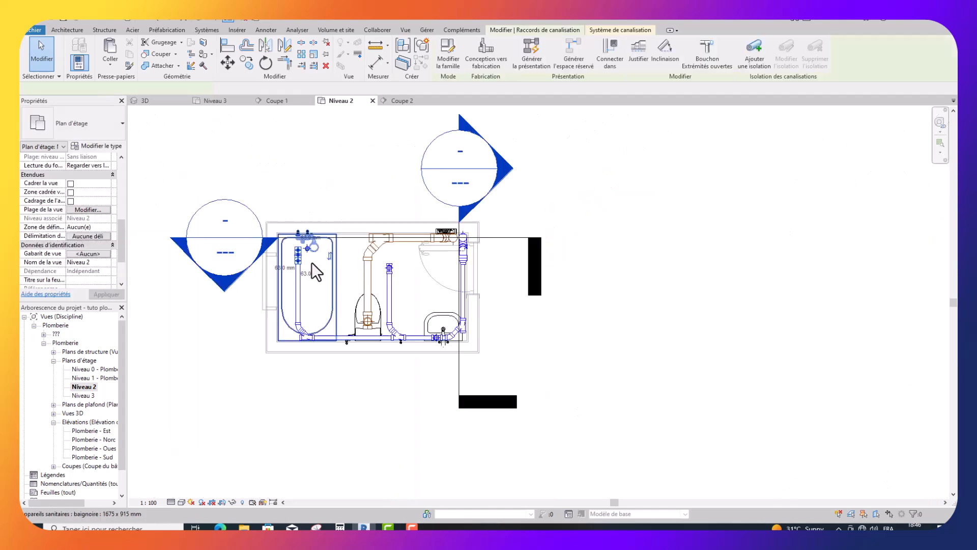
{"action": "scroll", "coordinate": [304, 336], "scroll_direction": "up", "scroll_amount": 5}
{"action": "left_click", "coordinate": [304, 336]}
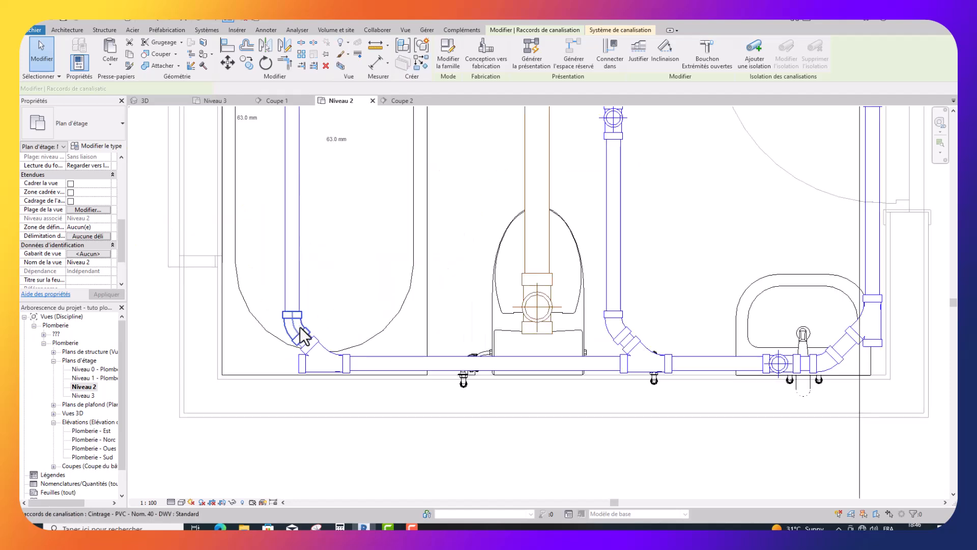
{"action": "scroll", "coordinate": [303, 338], "scroll_direction": "down", "scroll_amount": 3}
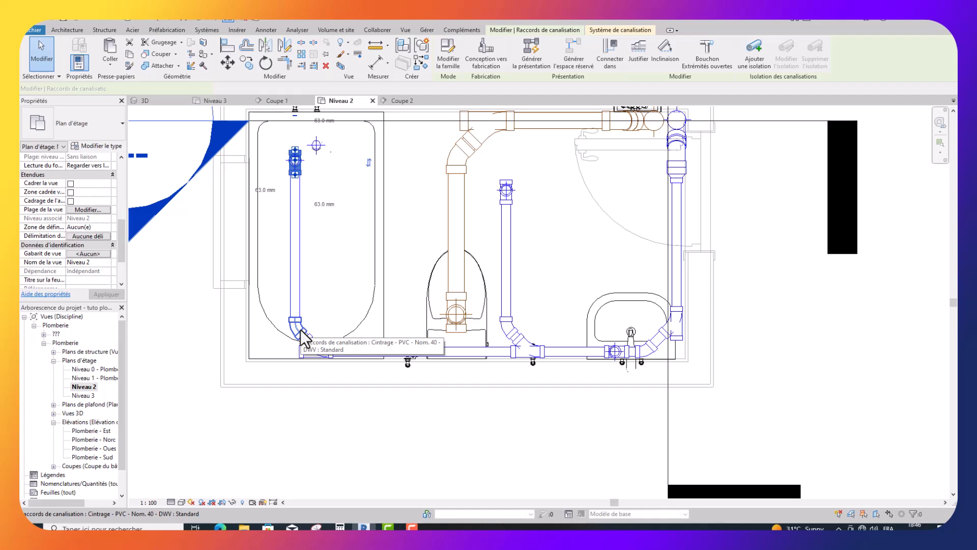
{"action": "left_click", "coordinate": [304, 336]}
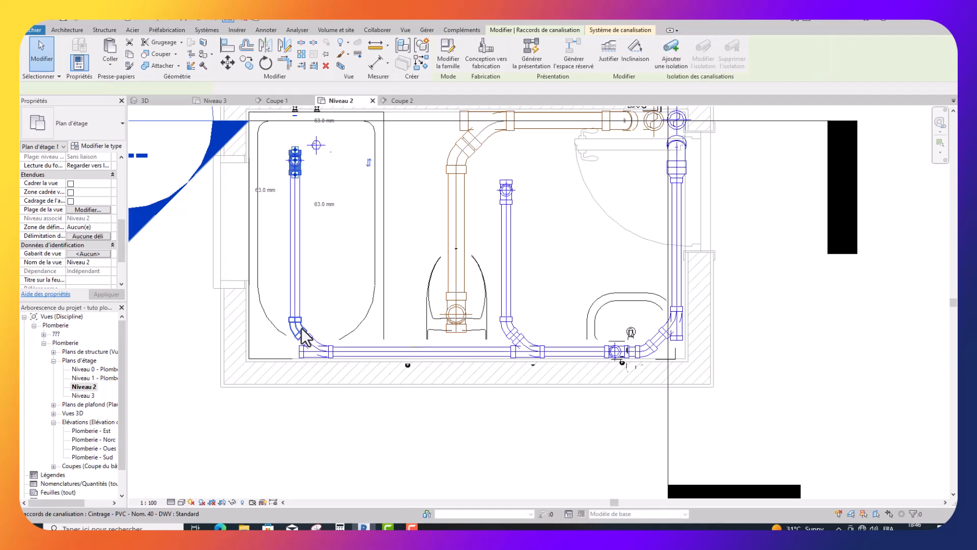
{"action": "left_click", "coordinate": [318, 349], "text": "ctrl"}
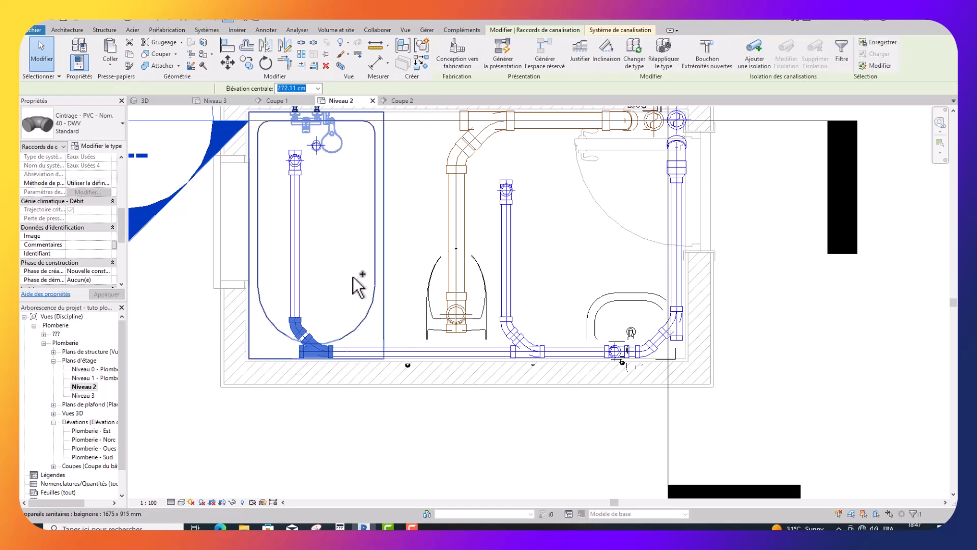
{"action": "key", "text": "Right"}
{"action": "key", "text": "Right"}
{"action": "key", "text": "Right"}
{"action": "key", "text": "Right"}
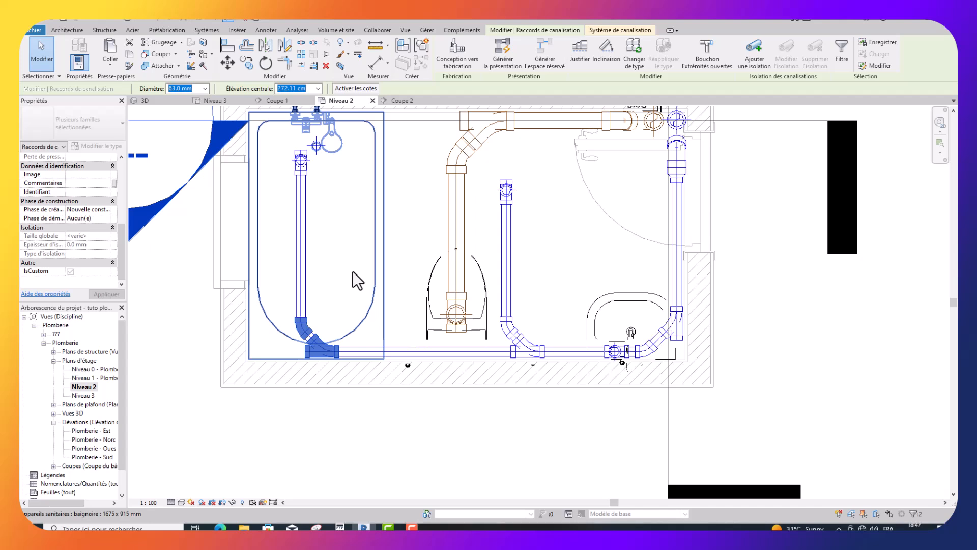
{"action": "key", "text": "Right"}
{"action": "key", "text": "Right"}
{"action": "key", "text": "Right"}
{"action": "key", "text": "Right"}
{"action": "key", "text": "Right"}
{"action": "key", "text": "Right"}
{"action": "key", "text": "Right"}
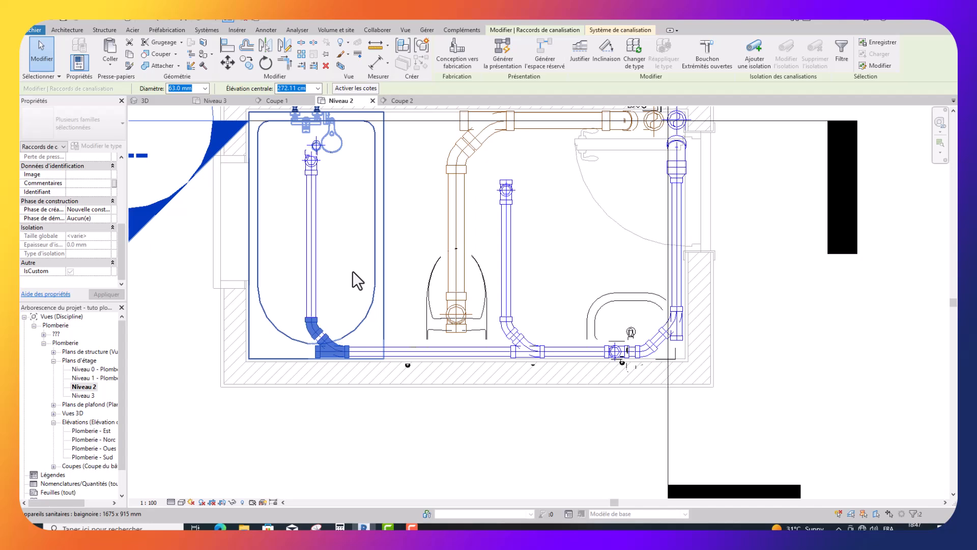
{"action": "key", "text": "Right"}
{"action": "key", "text": "Right"}
{"action": "key", "text": "Right"}
{"action": "key", "text": "Right"}
{"action": "key", "text": "Right"}
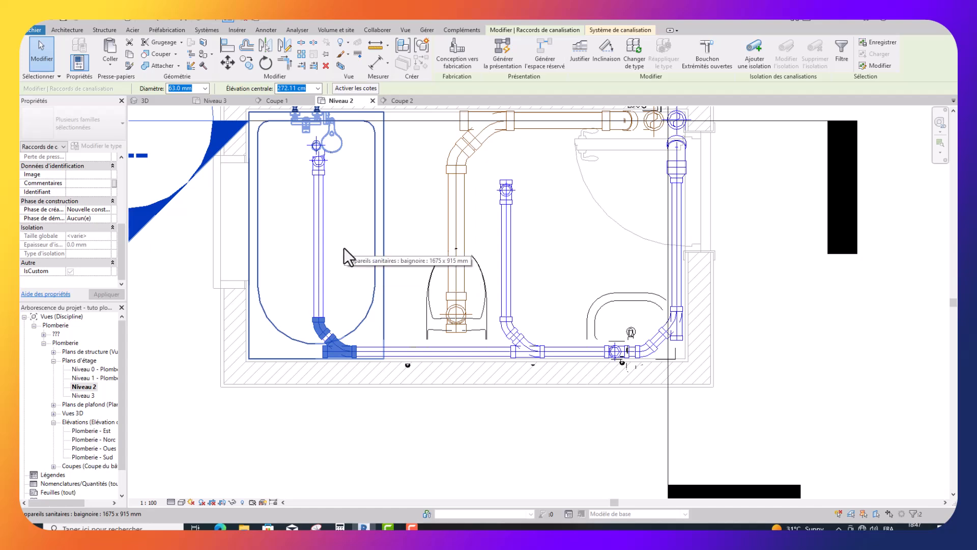
{"action": "key", "text": "Left"}
{"action": "key", "text": "Left"}
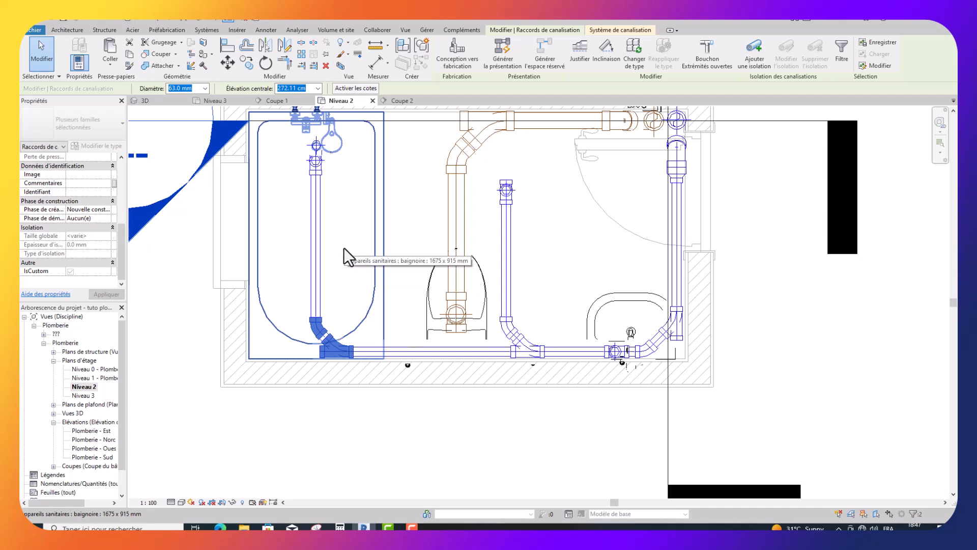
Step: Remove the separate 63 mm vertical pipe at the bathtub's drain
{"action": "scroll", "coordinate": [305, 121], "scroll_direction": "up", "scroll_amount": 4}
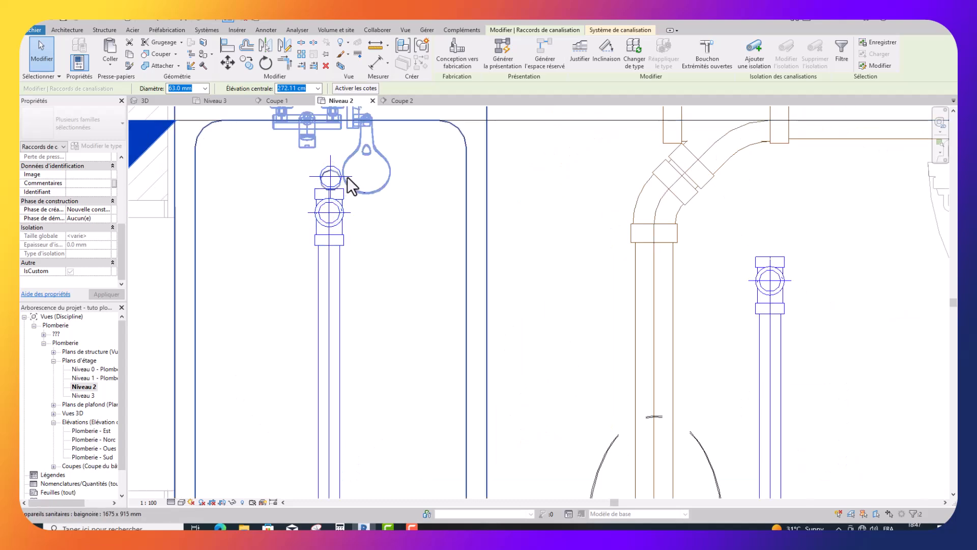
{"action": "left_click", "coordinate": [330, 177]}
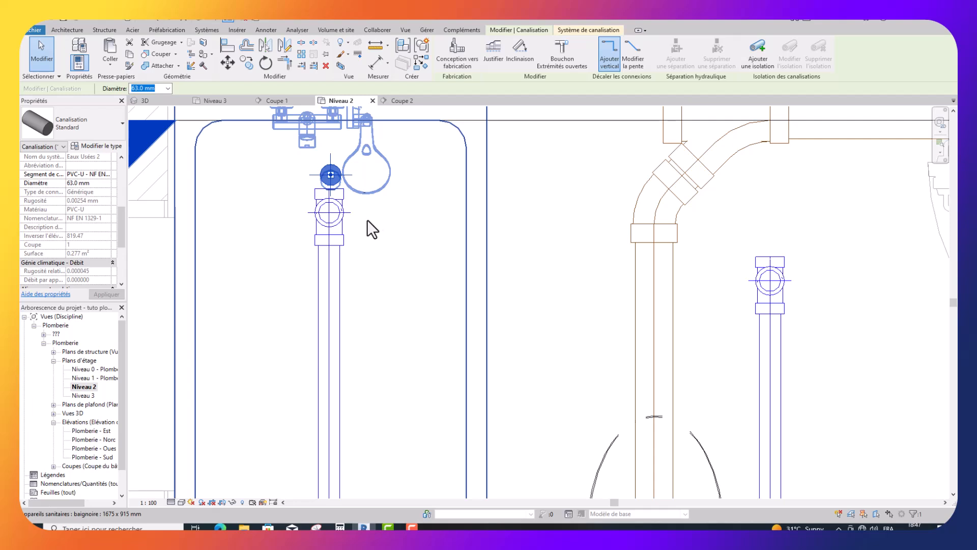
{"action": "key", "text": "Escape"}
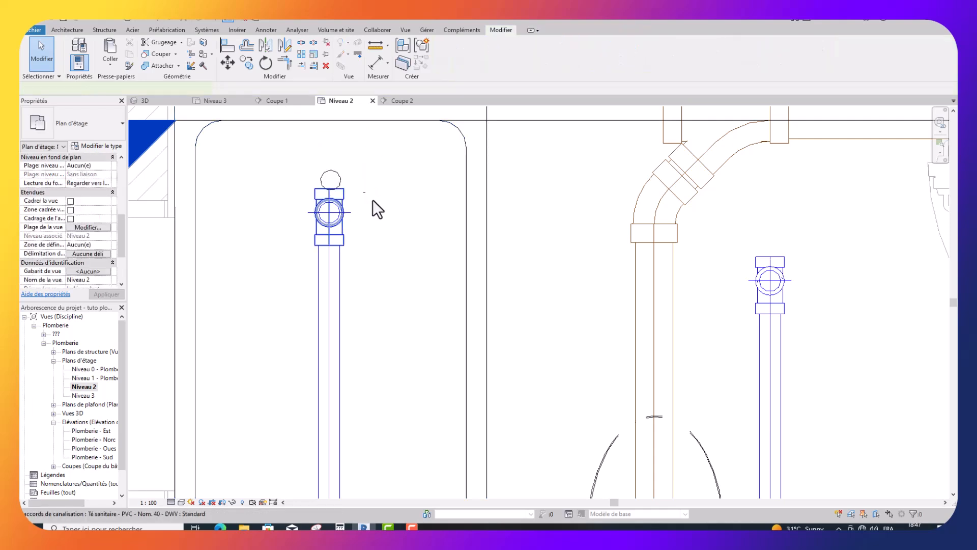
Step: Nudge the sanitary tee at the tap end of the bathtub branch until its riser is centred on the tub's drain
{"action": "left_click", "coordinate": [371, 200]}
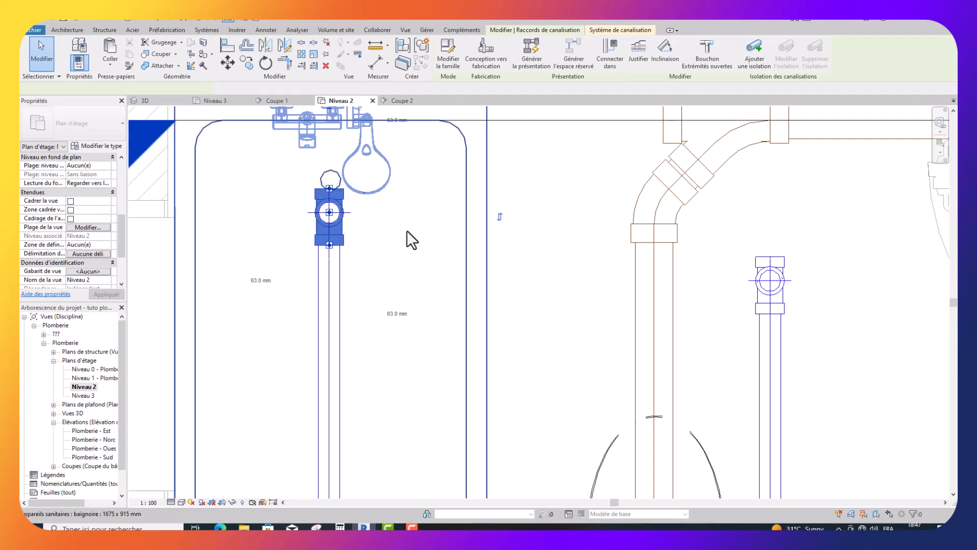
{"action": "key", "text": "Up"}
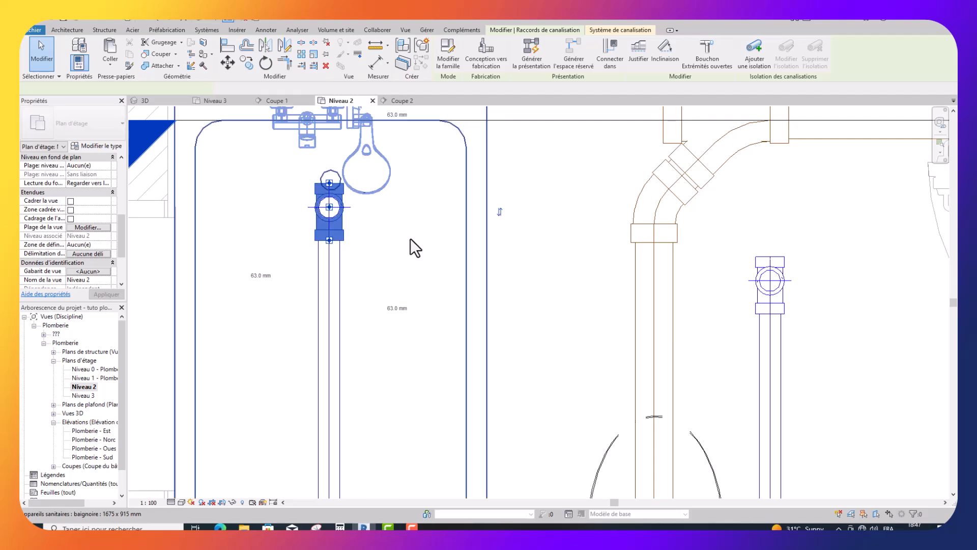
{"action": "key", "text": "Up"}
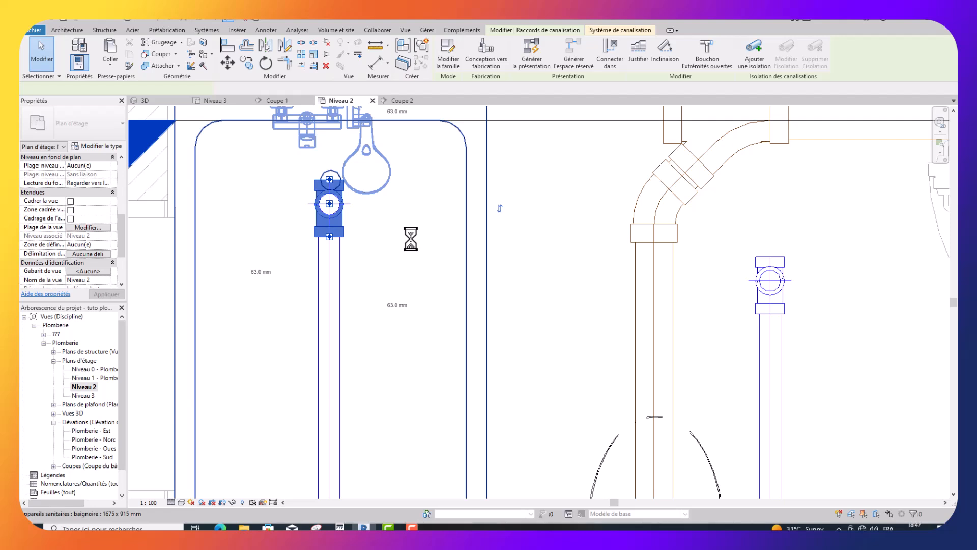
{"action": "key", "text": "Up"}
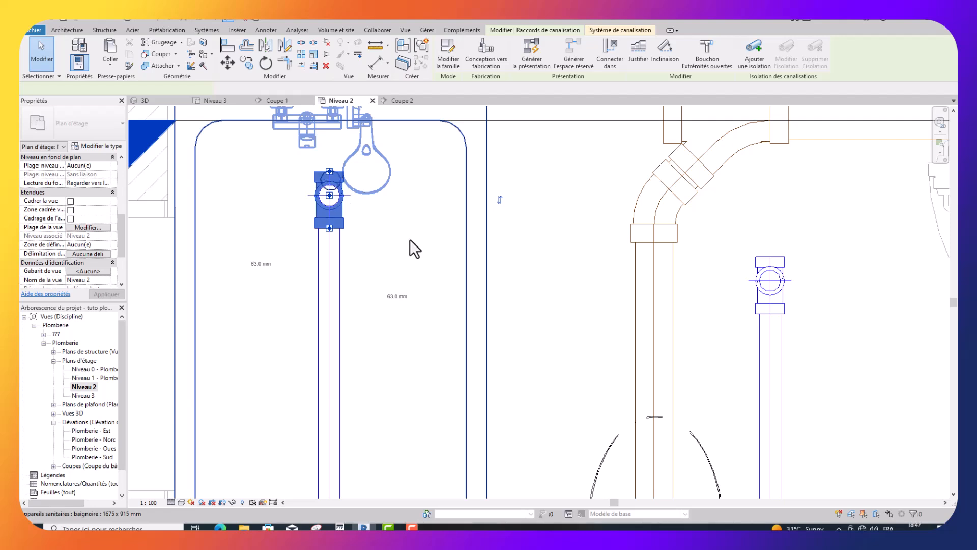
{"action": "key", "text": "Up"}
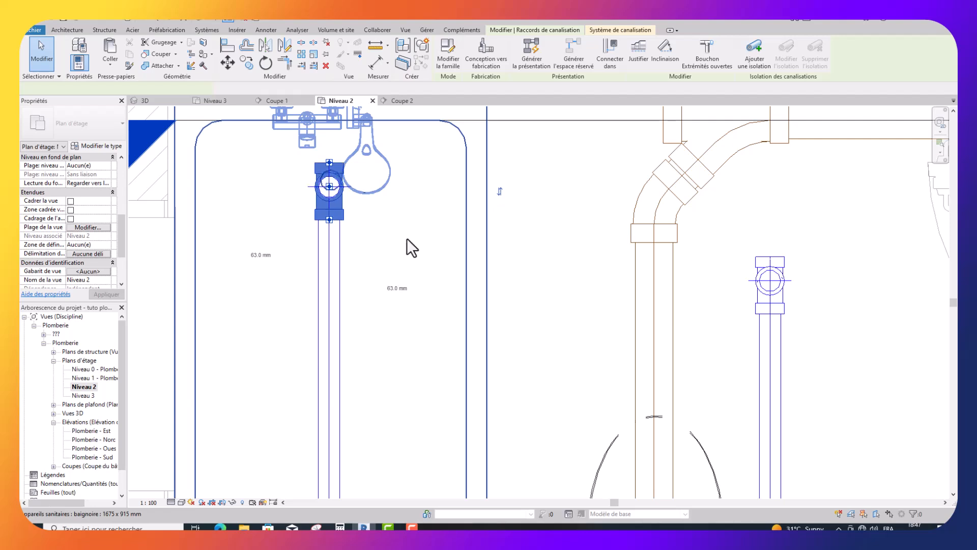
{"action": "key", "text": "Up"}
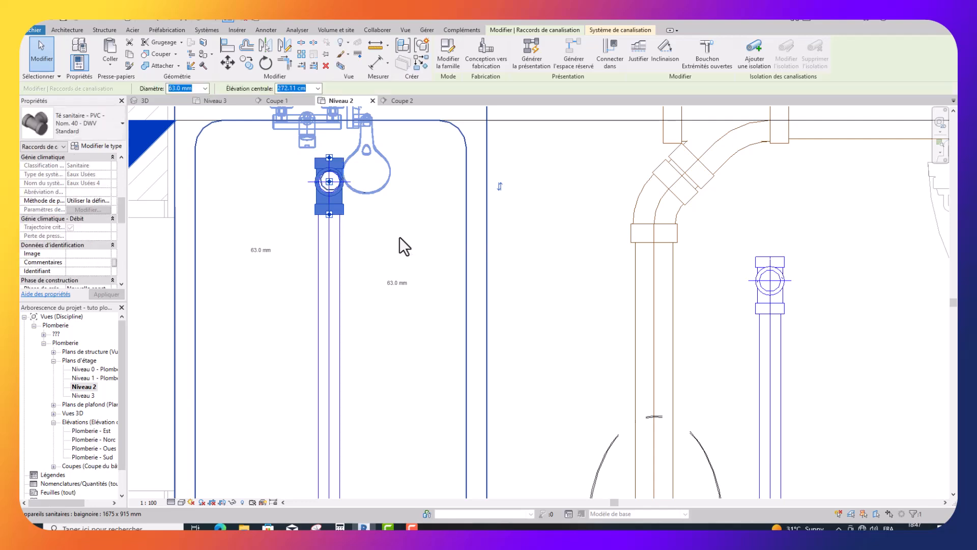
{"action": "scroll", "coordinate": [399, 236], "scroll_direction": "down", "scroll_amount": 2}
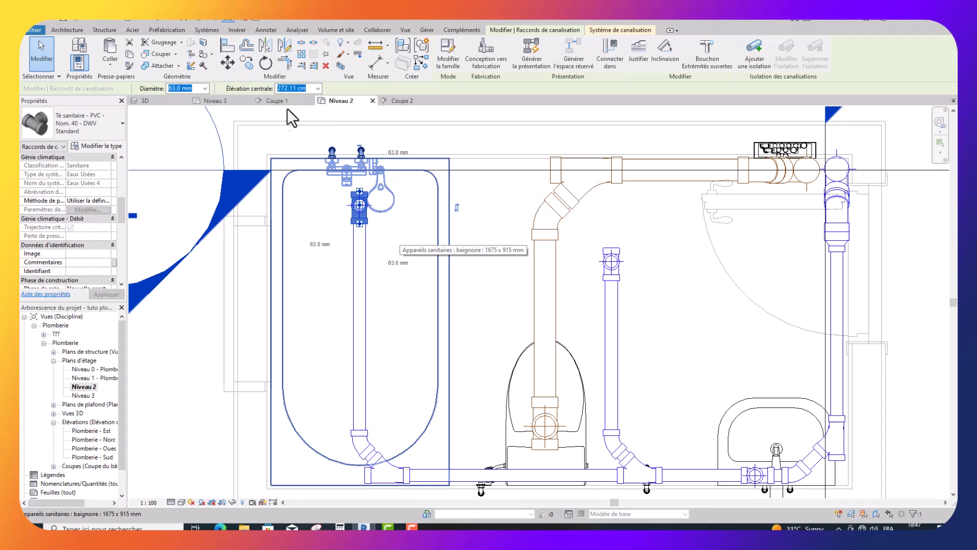
Step: Examine the Eaux Usées and Eaux Vannes pipe connections beneath the Niveau 2 bathroom in the 3D view
{"action": "left_click", "coordinate": [161, 102]}
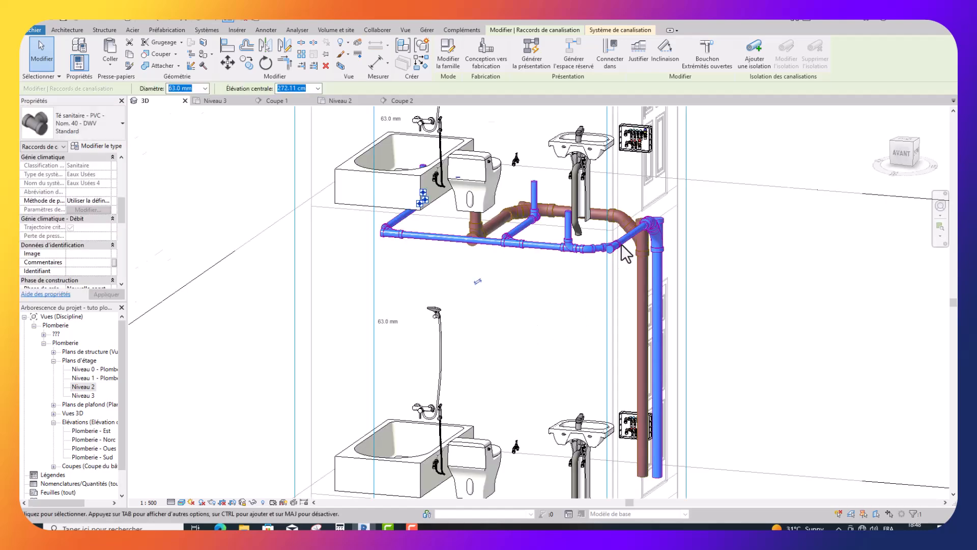
{"action": "scroll", "coordinate": [621, 243], "scroll_direction": "up", "scroll_amount": 5}
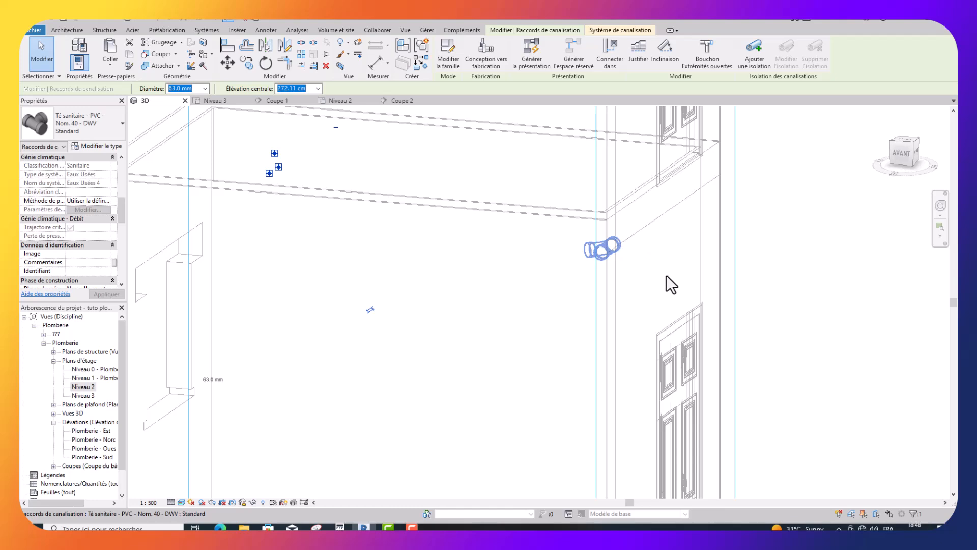
{"action": "middle_click_drag", "start_coordinate": [648, 295], "coordinate": [661, 313], "text": "shift"}
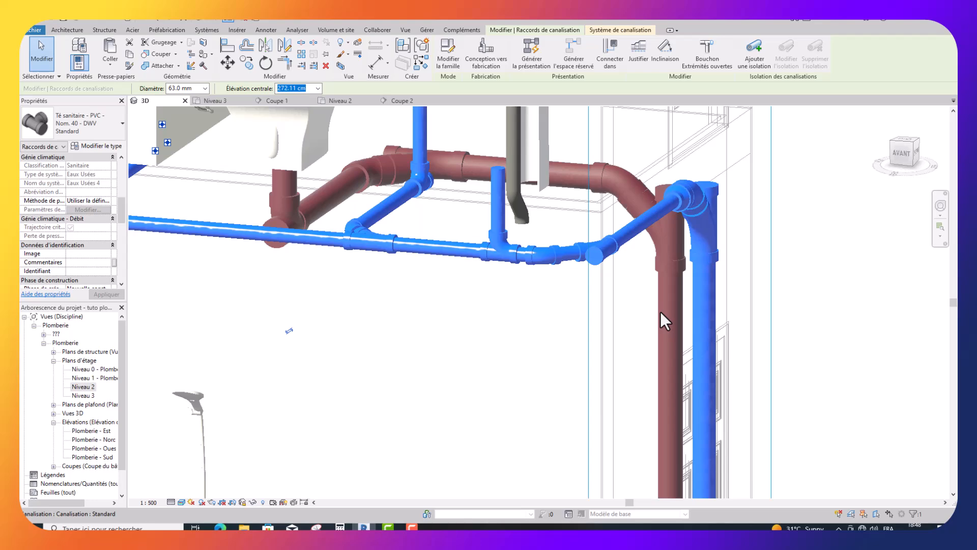
{"action": "scroll", "coordinate": [661, 312], "scroll_direction": "down", "scroll_amount": 2}
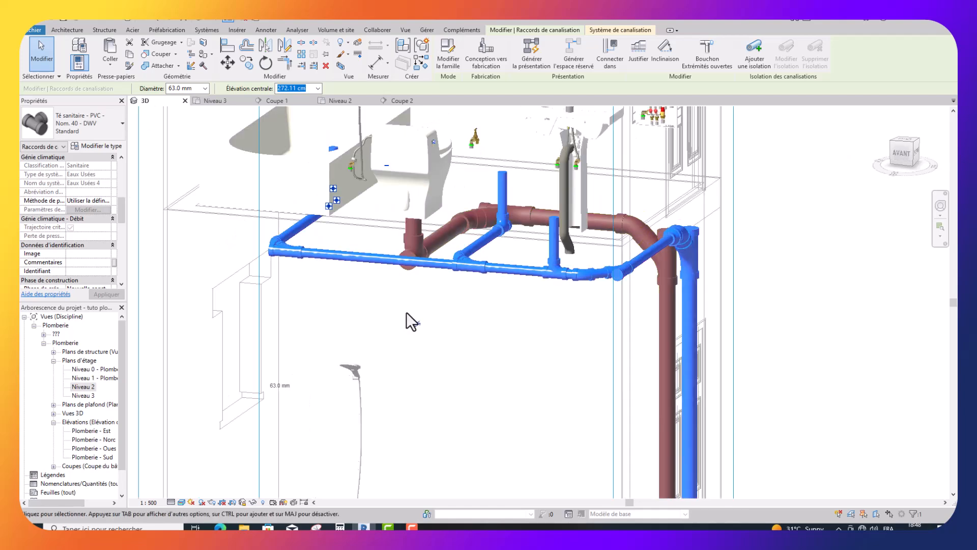
{"action": "middle_click_drag", "start_coordinate": [389, 296], "coordinate": [402, 294], "text": "shift"}
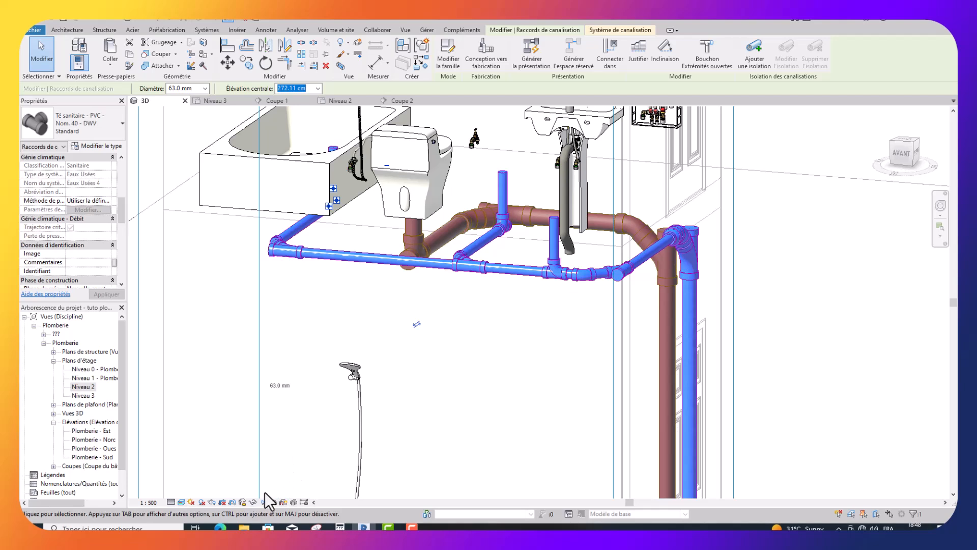
Step: Unlock the 3D view so the drainage network can be examined from another angle
{"action": "left_click", "coordinate": [243, 503]}
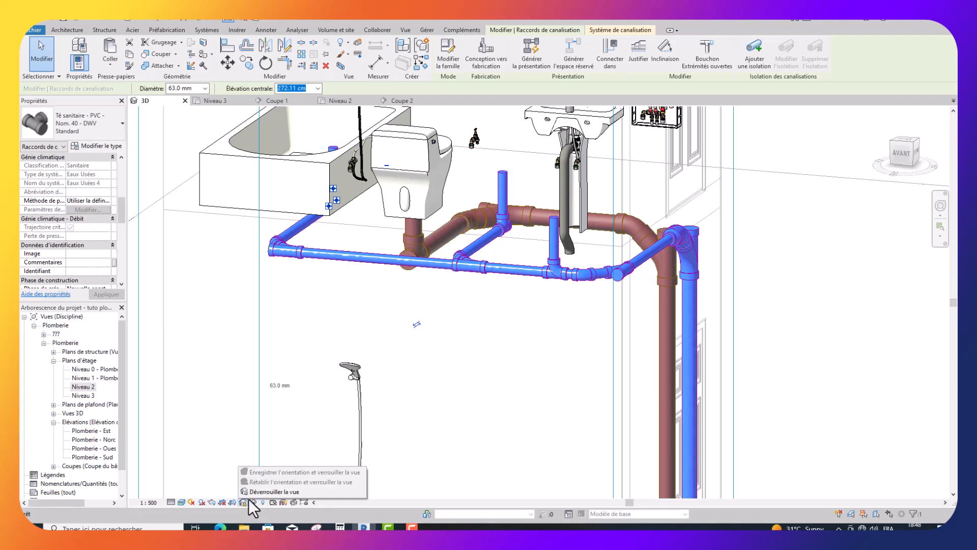
{"action": "left_click", "coordinate": [262, 491]}
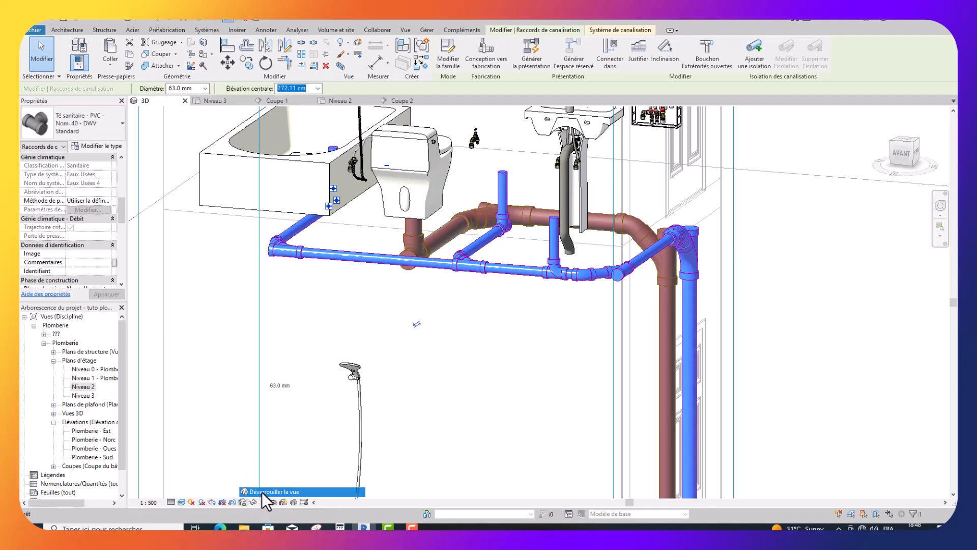
{"action": "left_click", "coordinate": [315, 367]}
{"action": "mouse_move", "coordinate": [319, 315]}
{"action": "middle_mouse_down", "text": "shift"}
{"action": "mouse_move", "coordinate": [338, 327]}
{"action": "mouse_move", "coordinate": [376, 316]}
{"action": "mouse_move", "coordinate": [395, 286]}
{"action": "mouse_move", "coordinate": [441, 275]}
{"action": "mouse_move", "coordinate": [474, 280]}
{"action": "mouse_move", "coordinate": [495, 299]}
{"action": "mouse_move", "coordinate": [482, 343]}
{"action": "mouse_move", "coordinate": [354, 334]}
{"action": "mouse_move", "coordinate": [331, 315]}
{"action": "mouse_move", "coordinate": [256, 317]}
{"action": "mouse_move", "coordinate": [282, 327]}
{"action": "mouse_move", "coordinate": [302, 315]}
{"action": "middle_mouse_up", "text": "shift"}
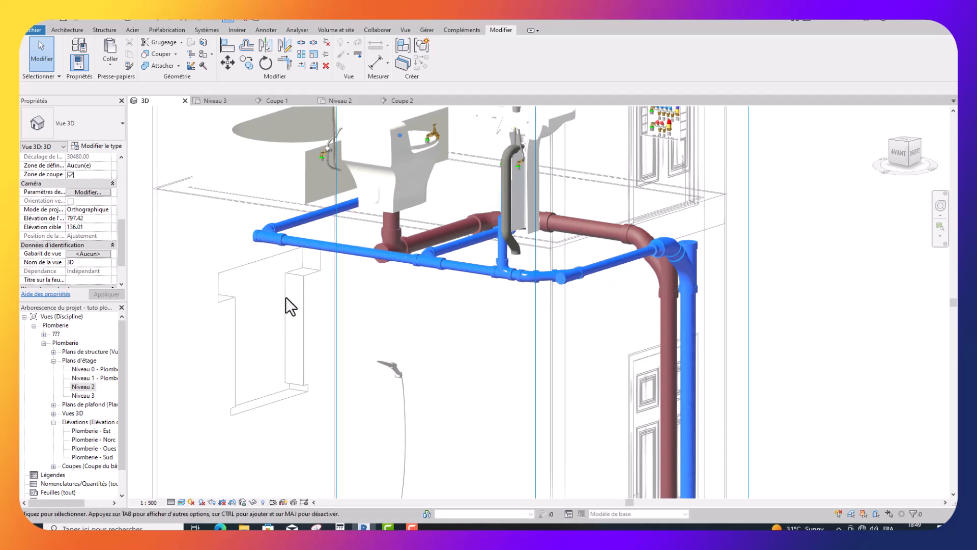